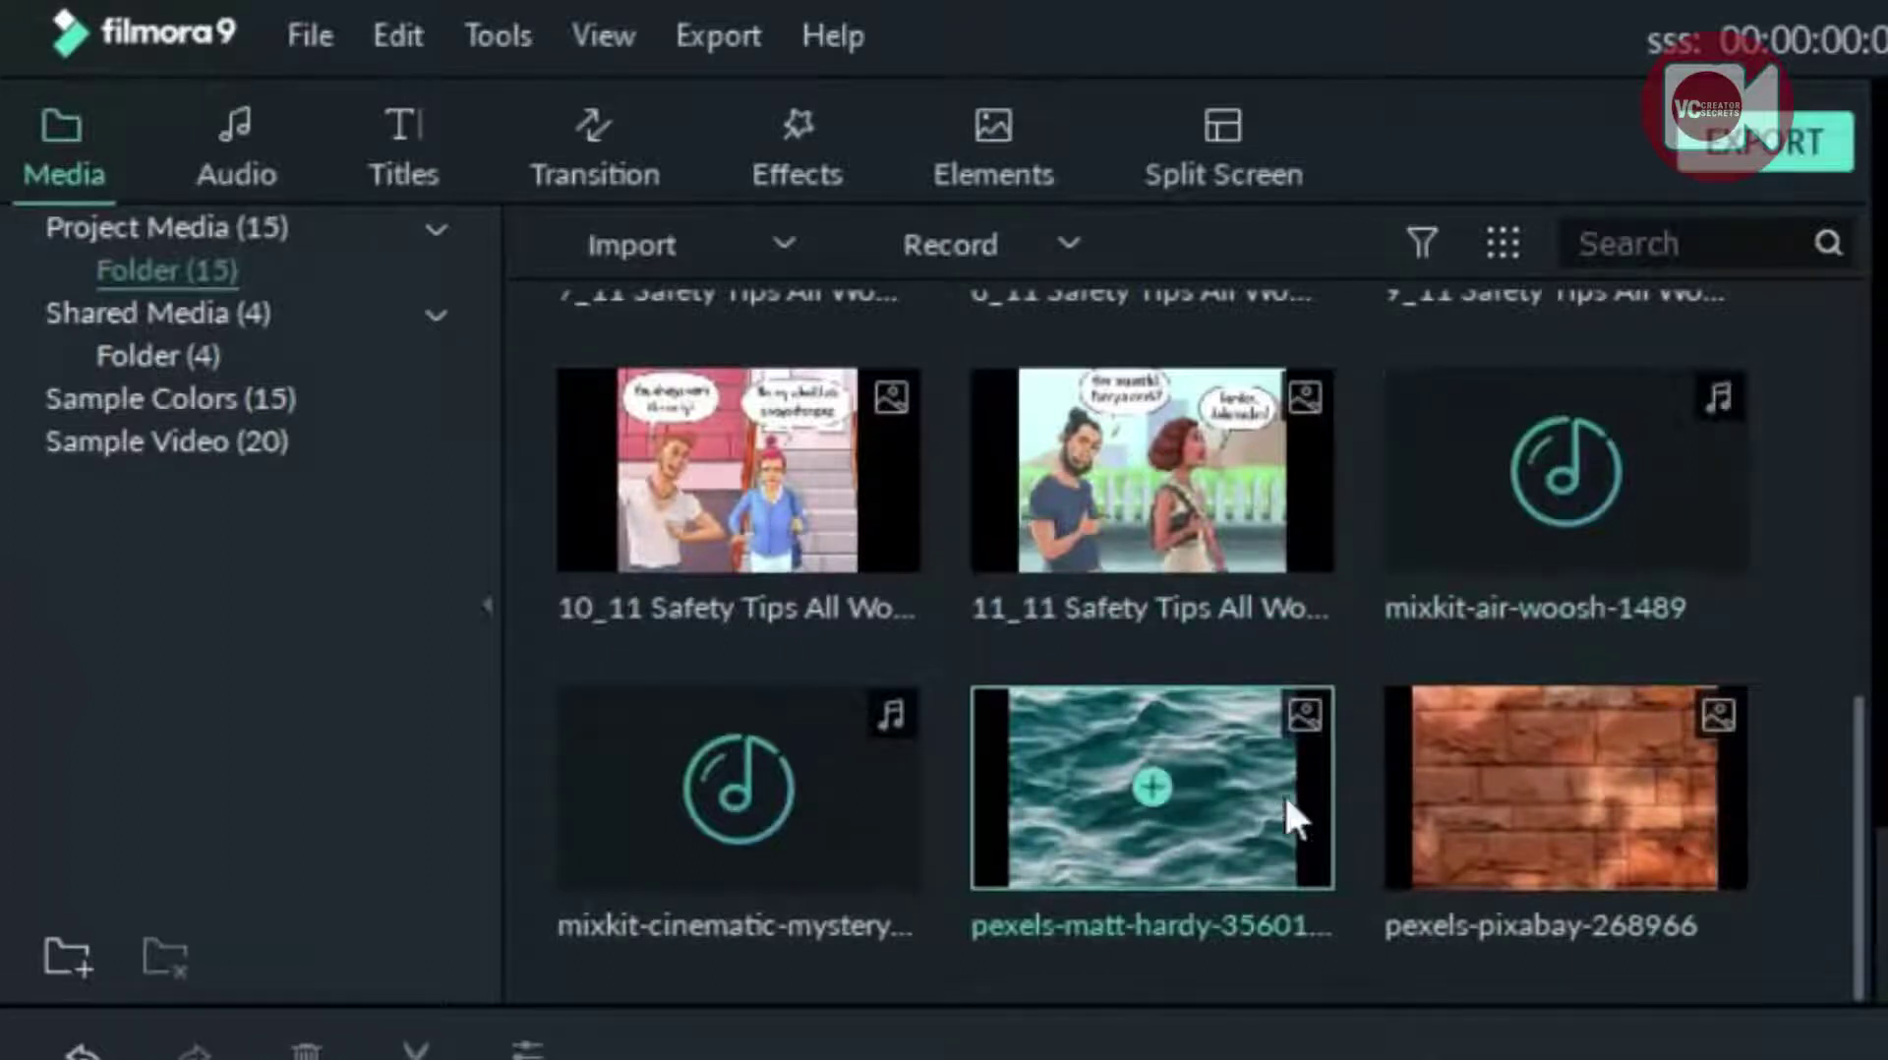
# Place the pexels-matt-hardy water image at the start of video track 1 and extend it to about 45 seconds.
pyautogui.moveTo(1204, 737); pyautogui.dragTo(226, 739)
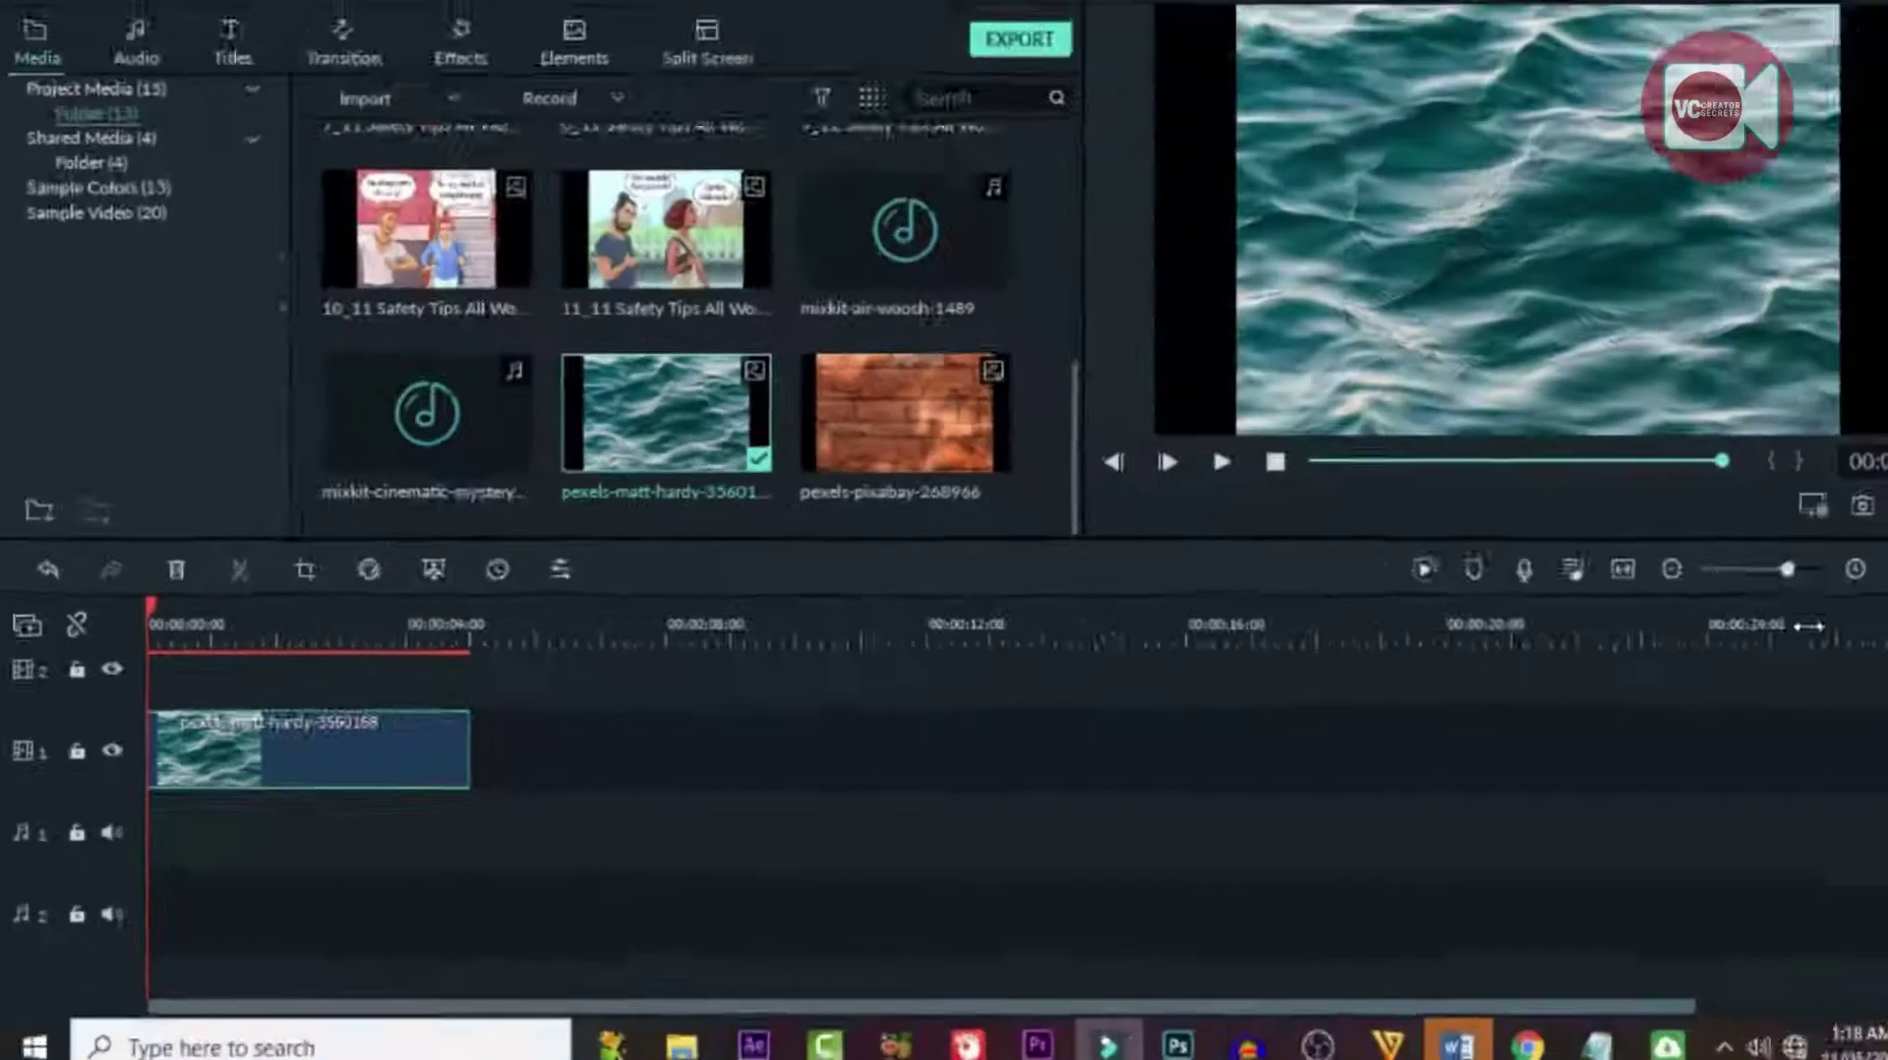
pyautogui.scroll(-4, 1193, 657)
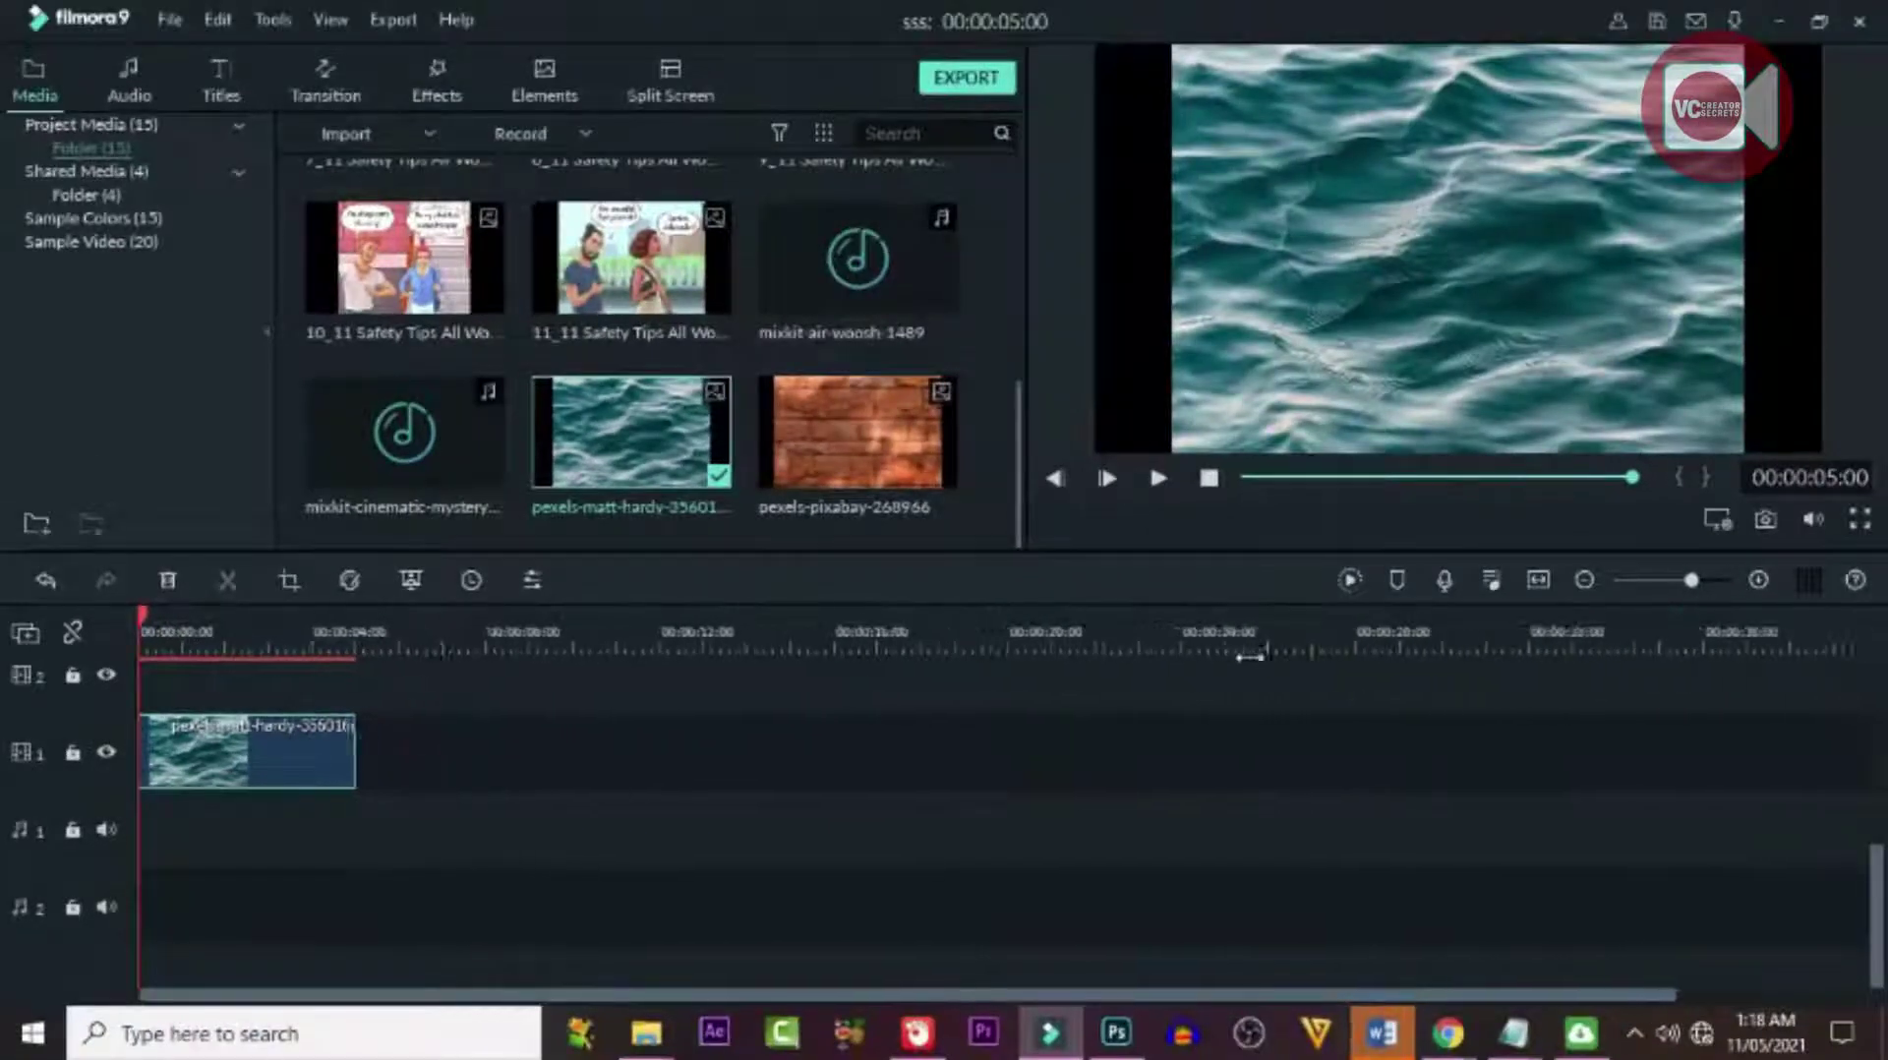
pyautogui.moveTo(1193, 657); pyautogui.dragTo(1095, 656)
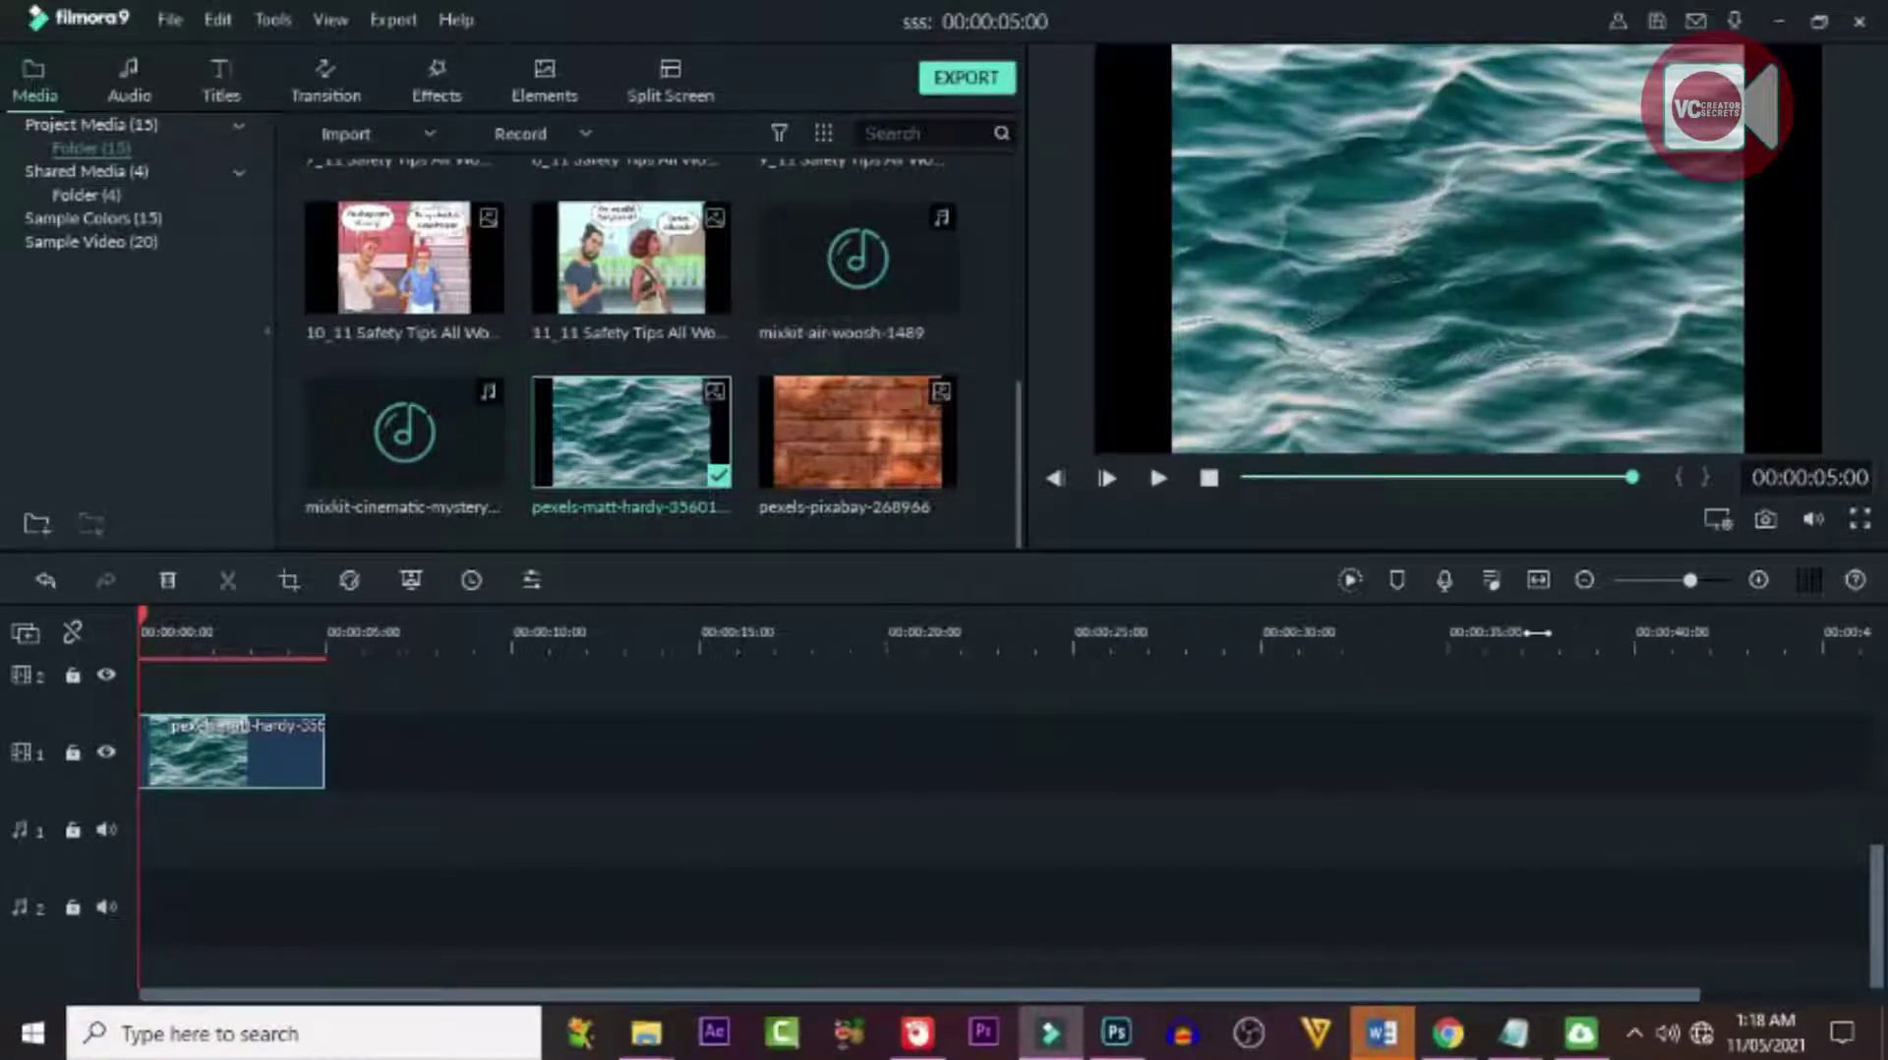
pyautogui.moveTo(1533, 632); pyautogui.dragTo(1412, 637)
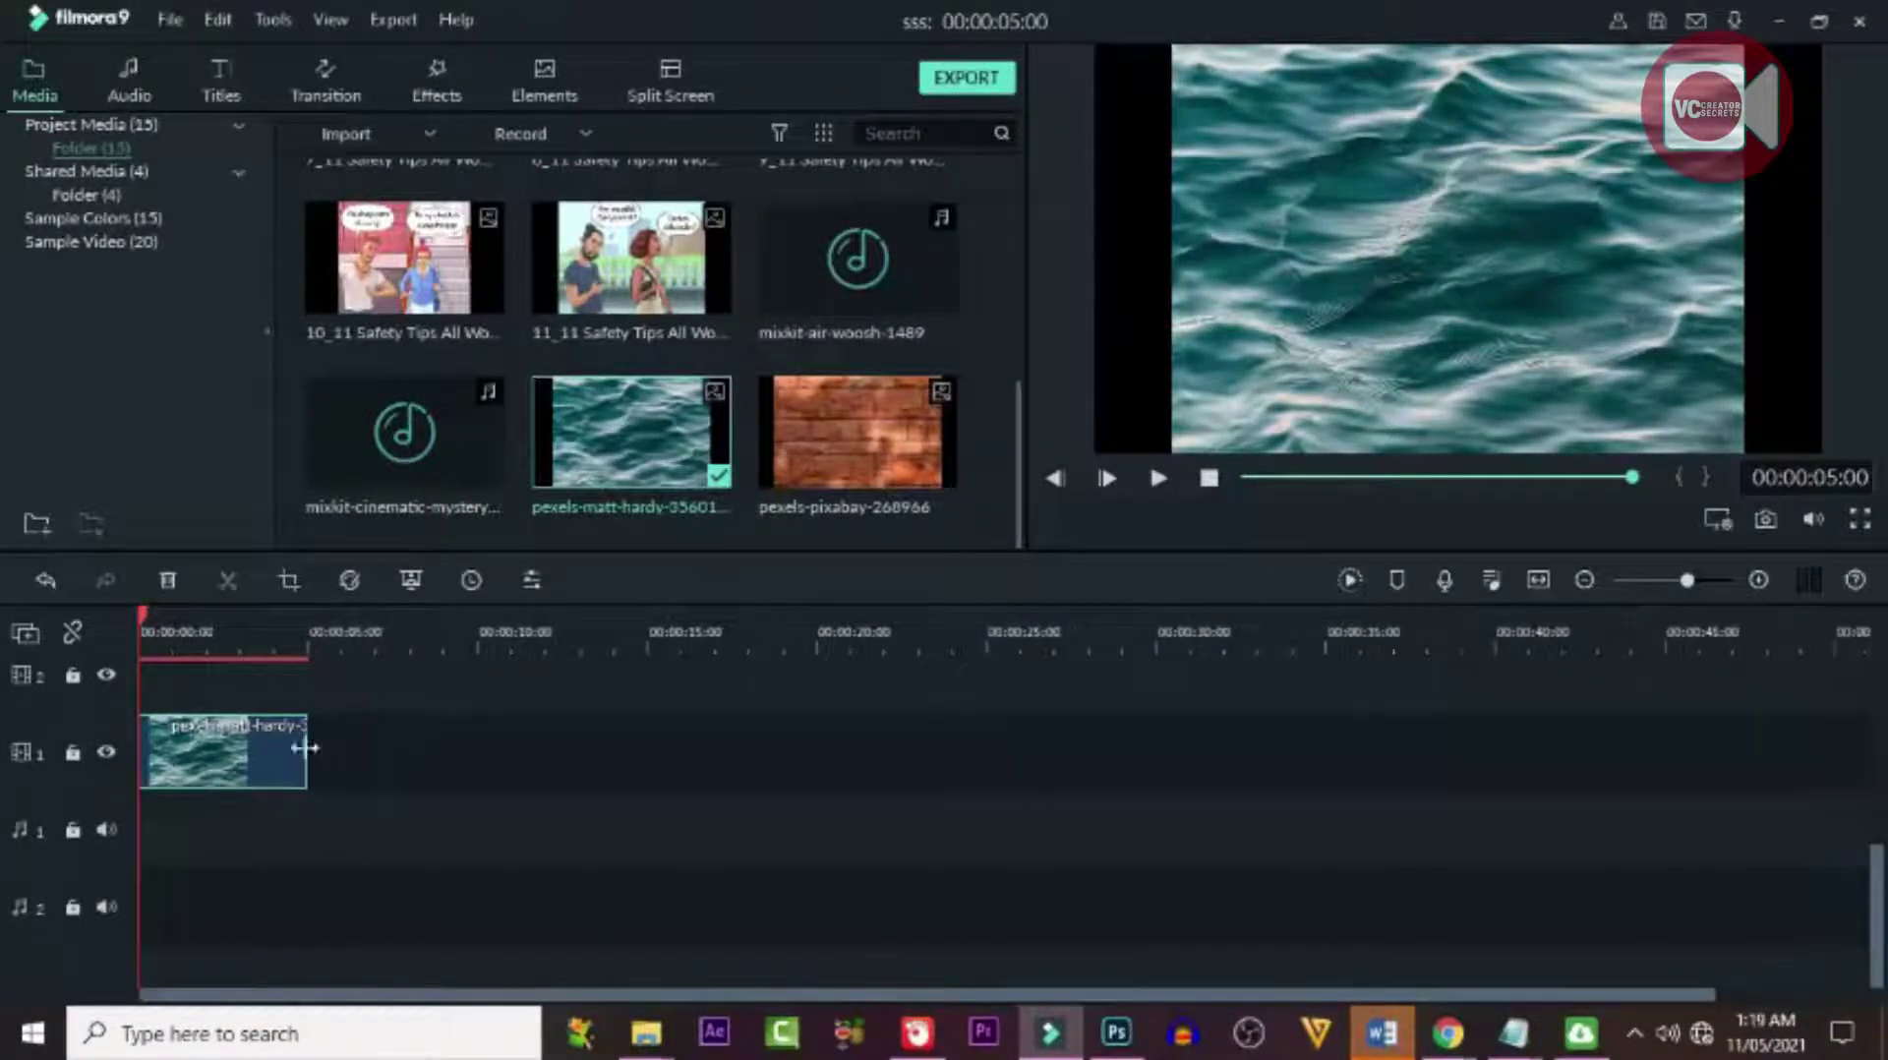
pyautogui.moveTo(305, 748); pyautogui.dragTo(1670, 758)
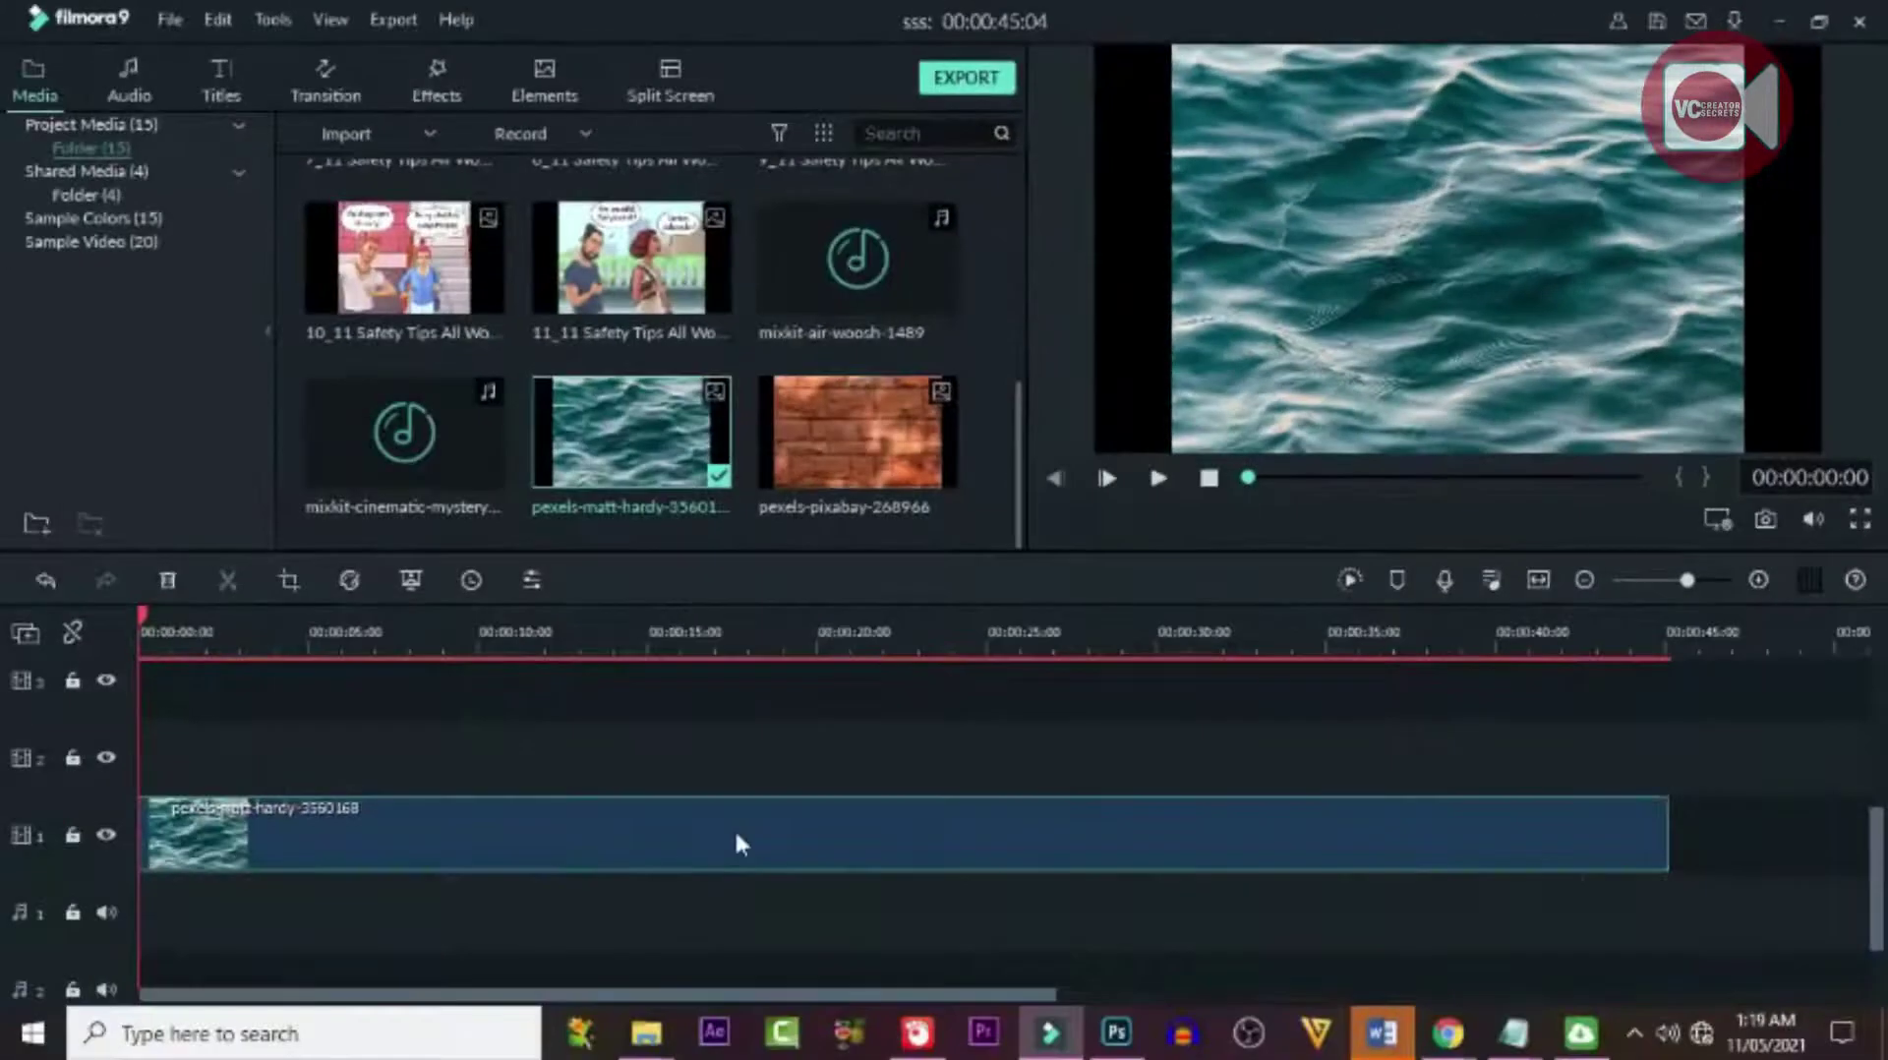
# Apply Crop to Fit to the water background clip and return the playhead to the start of the timeline.
pyautogui.rightClick(735, 835)
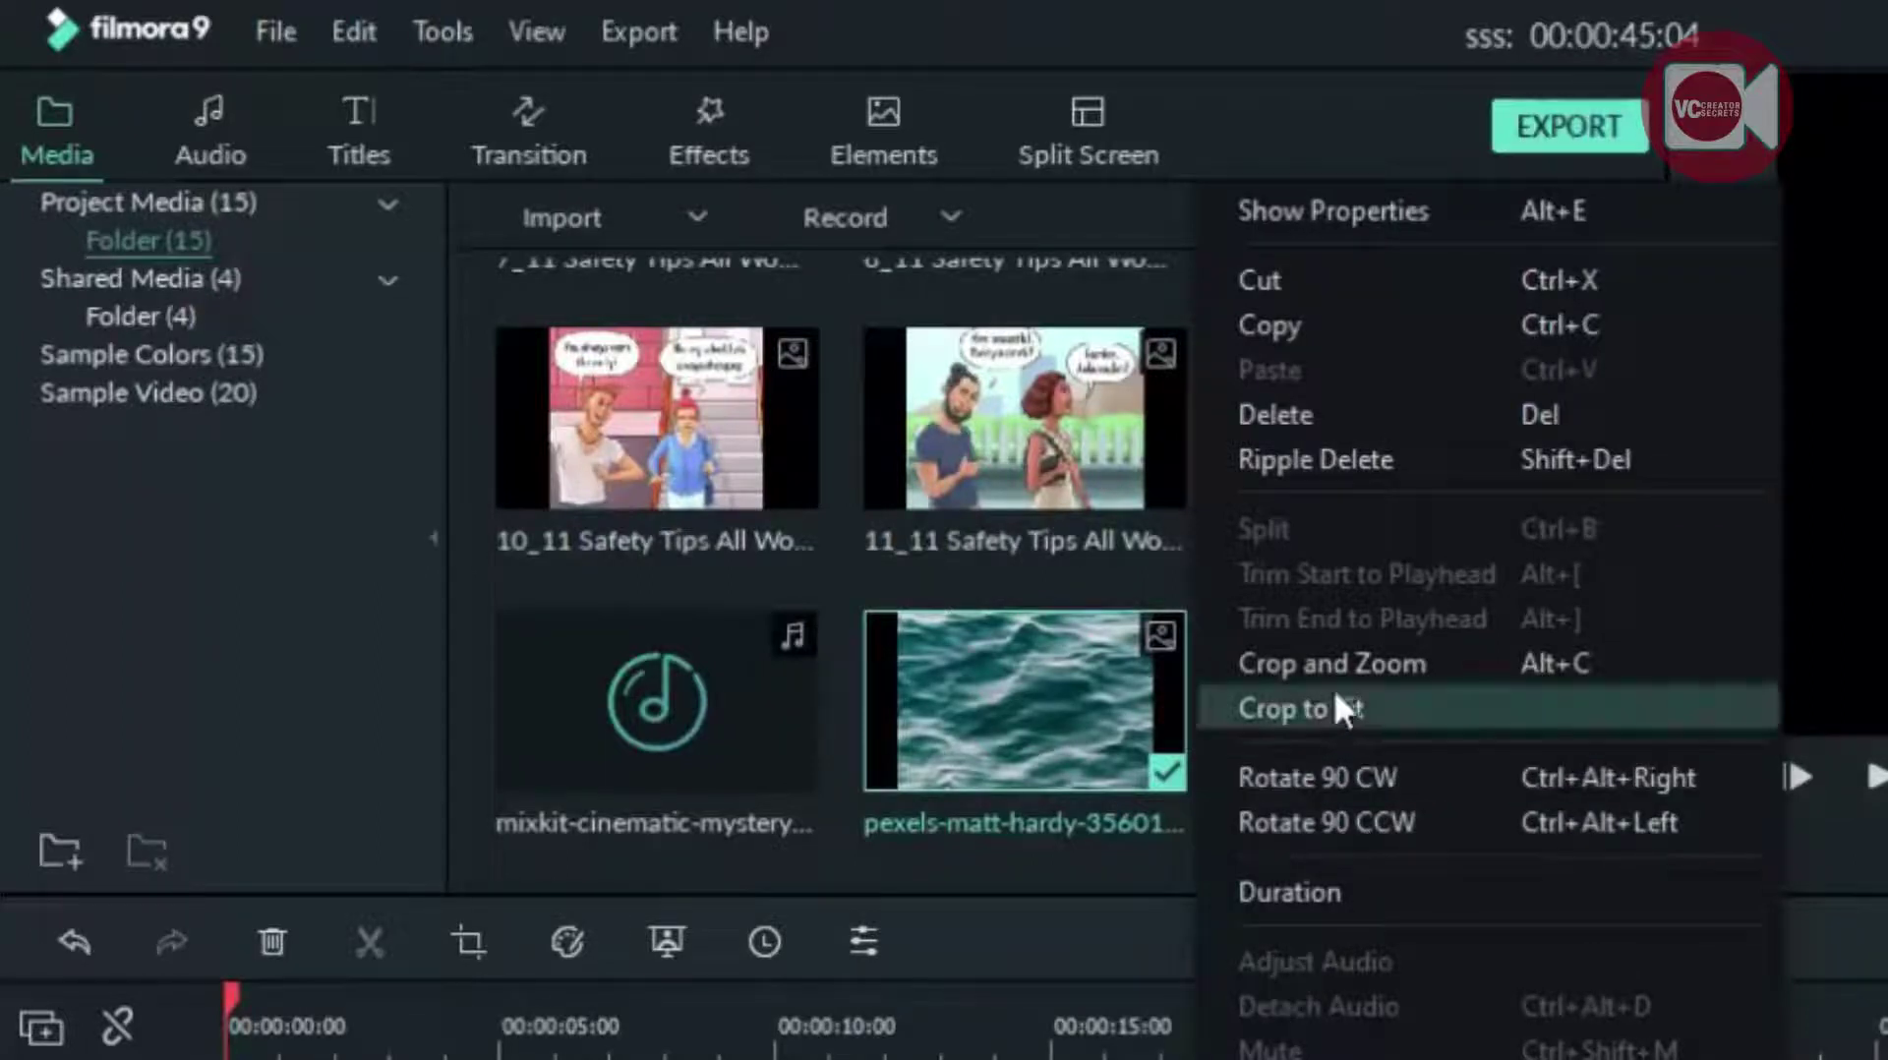
pyautogui.click(1343, 706)
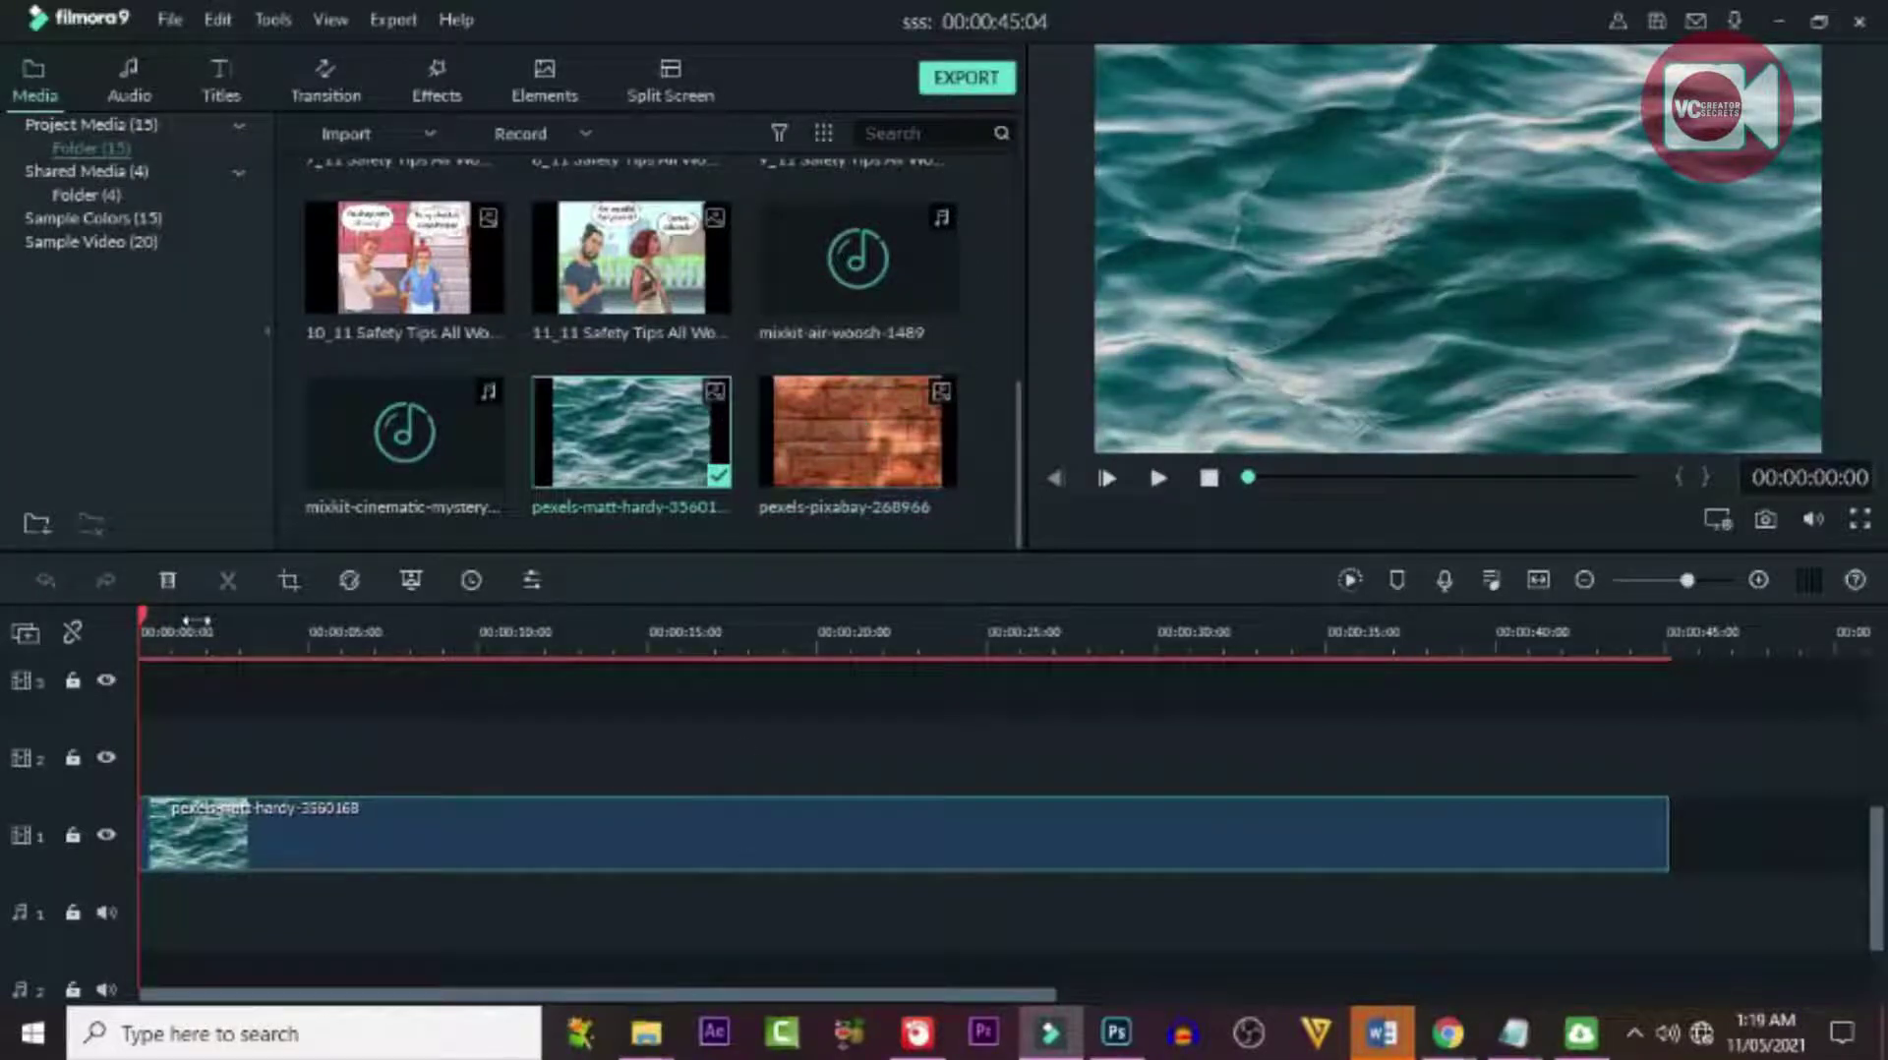
pyautogui.click(254, 628)
pyautogui.click(1720, 724)
pyautogui.click(1142, 744)
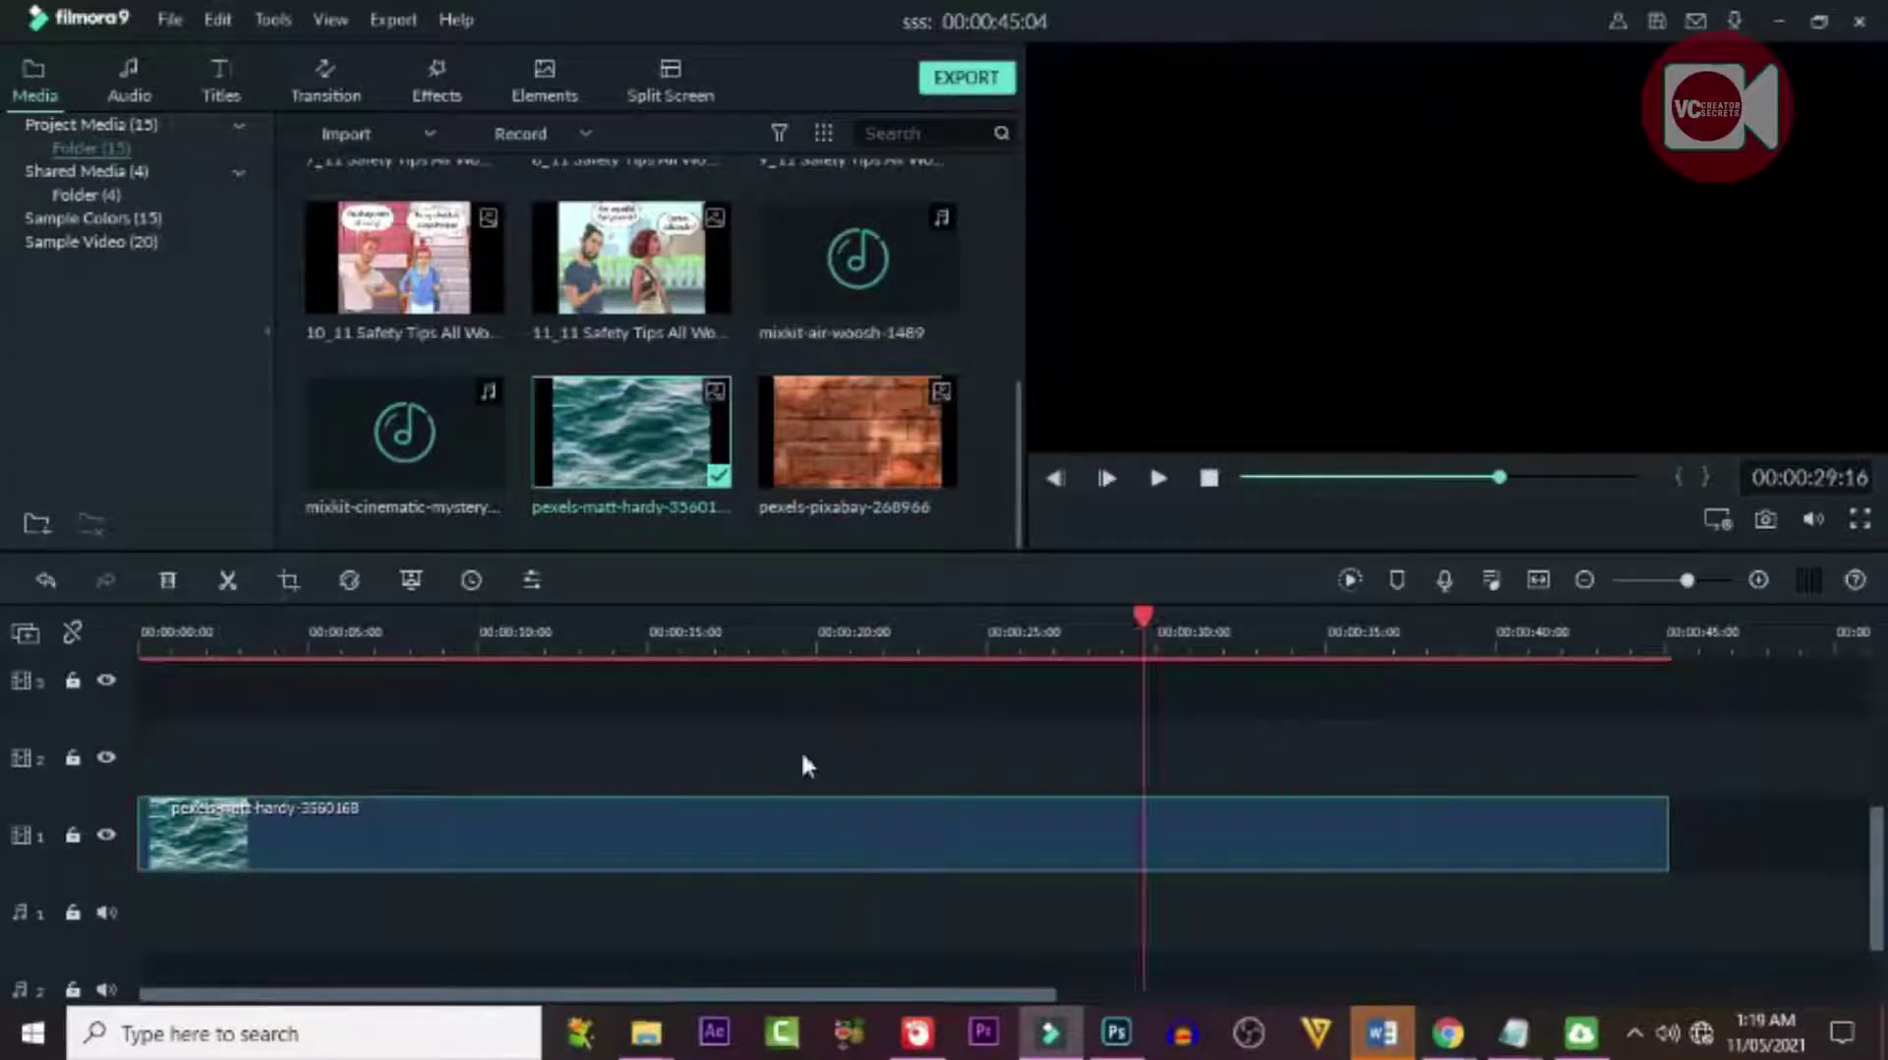
pyautogui.press('Home')
# Place the 1_11 Safety Tips image on track 2 at about 3 seconds, extend it to the background's end, and move the playhead over it.
pyautogui.scroll(5, 942, 301)
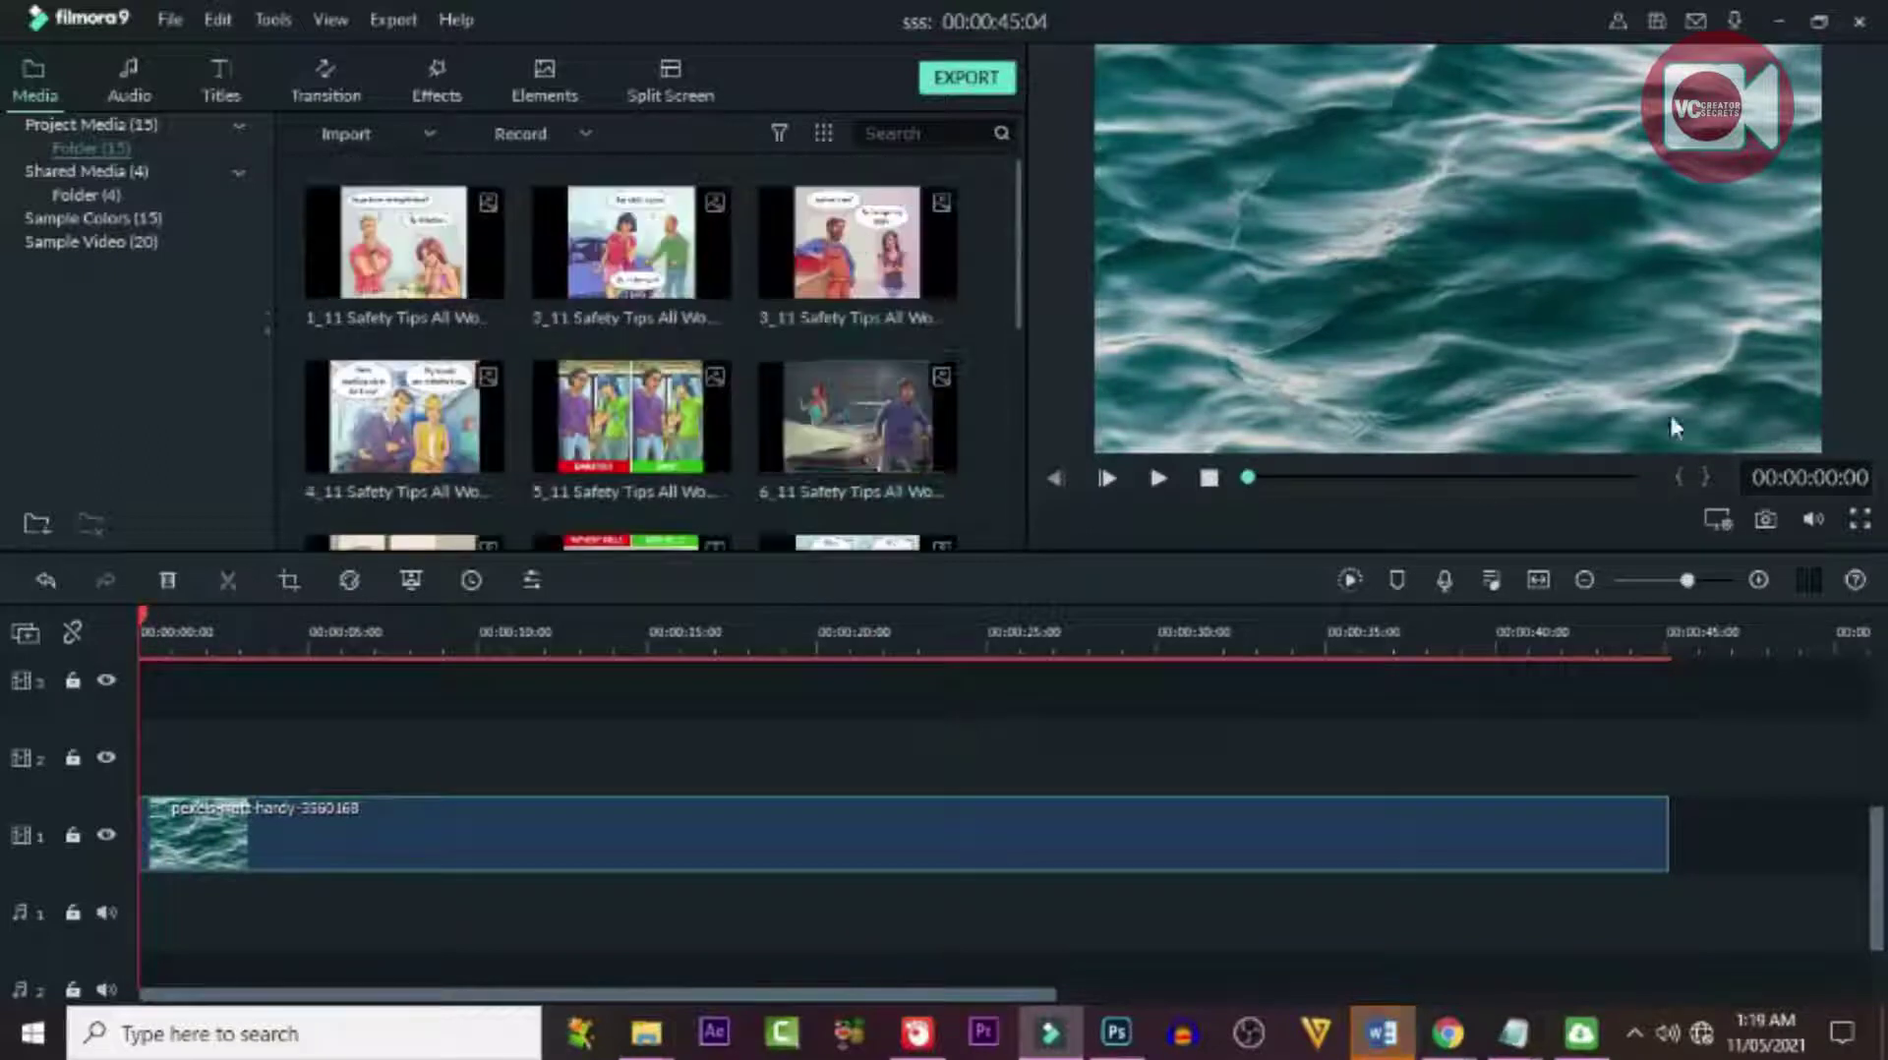
pyautogui.moveTo(437, 231); pyautogui.dragTo(251, 747)
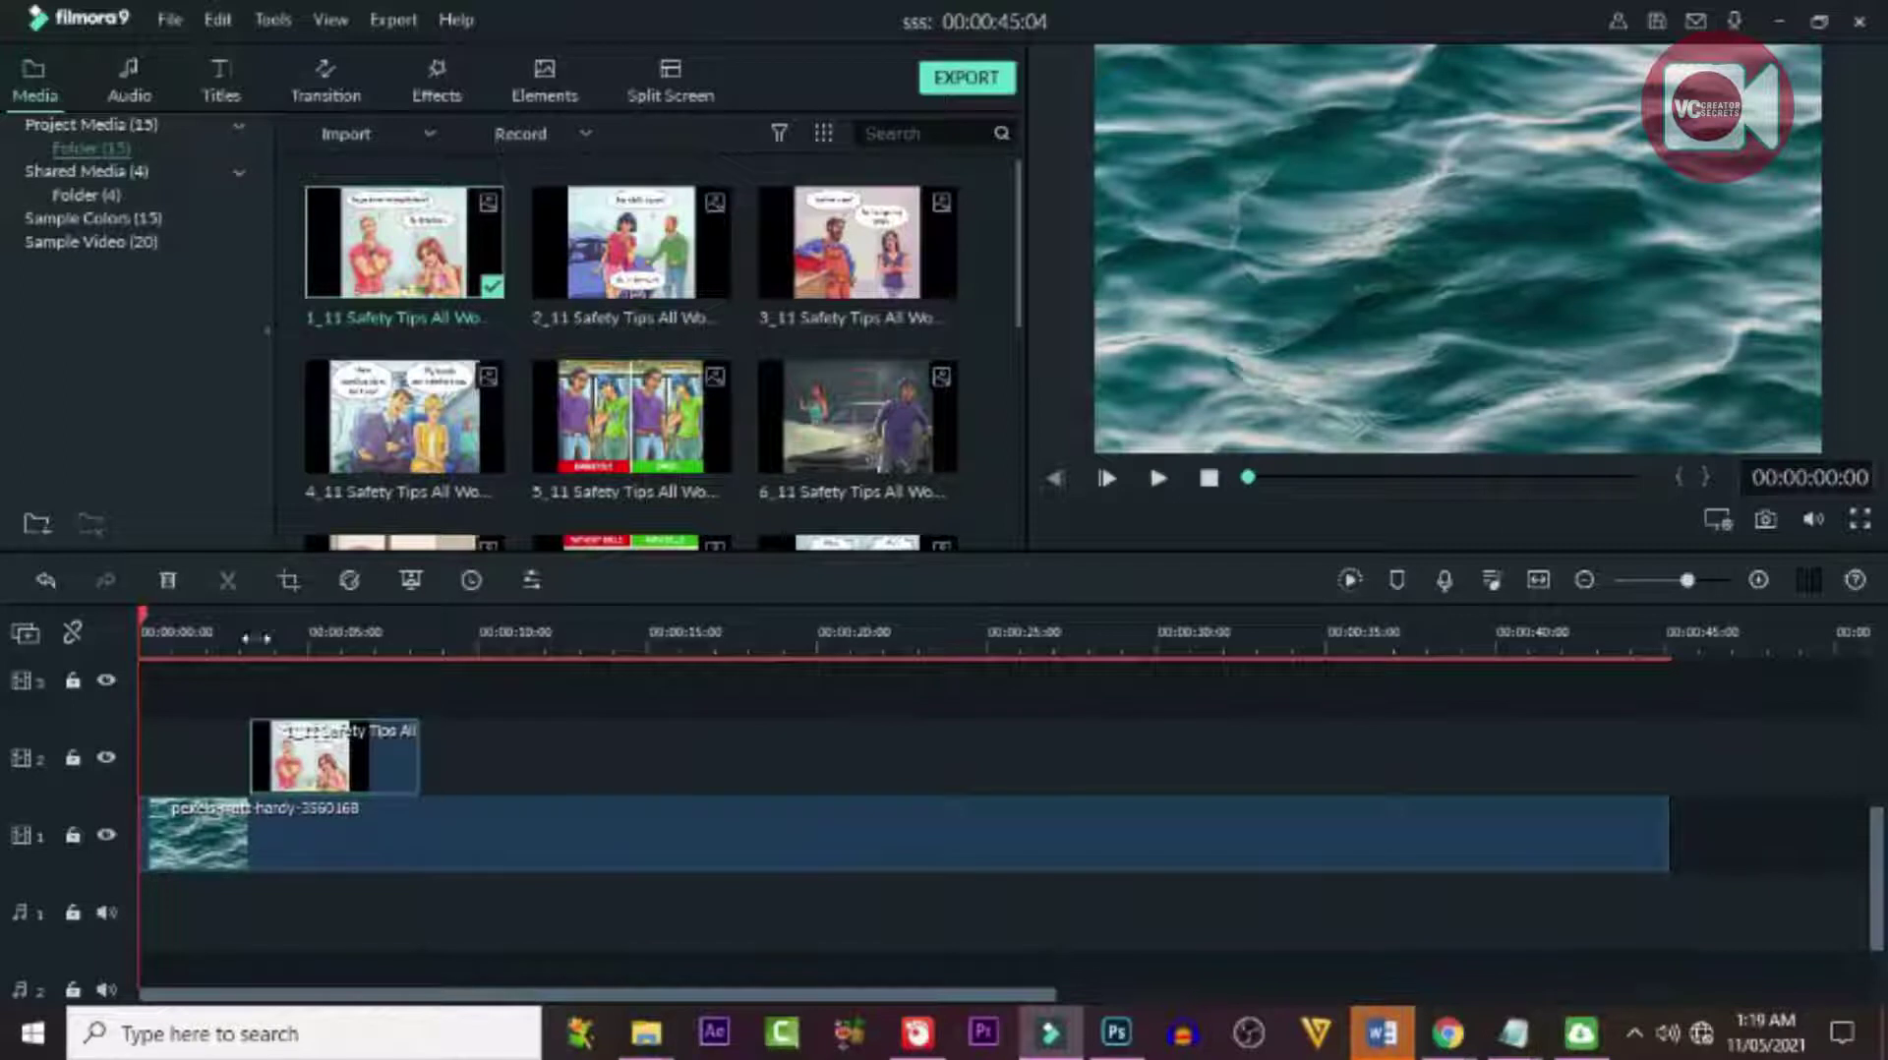
pyautogui.moveTo(144, 629); pyautogui.dragTo(206, 679)
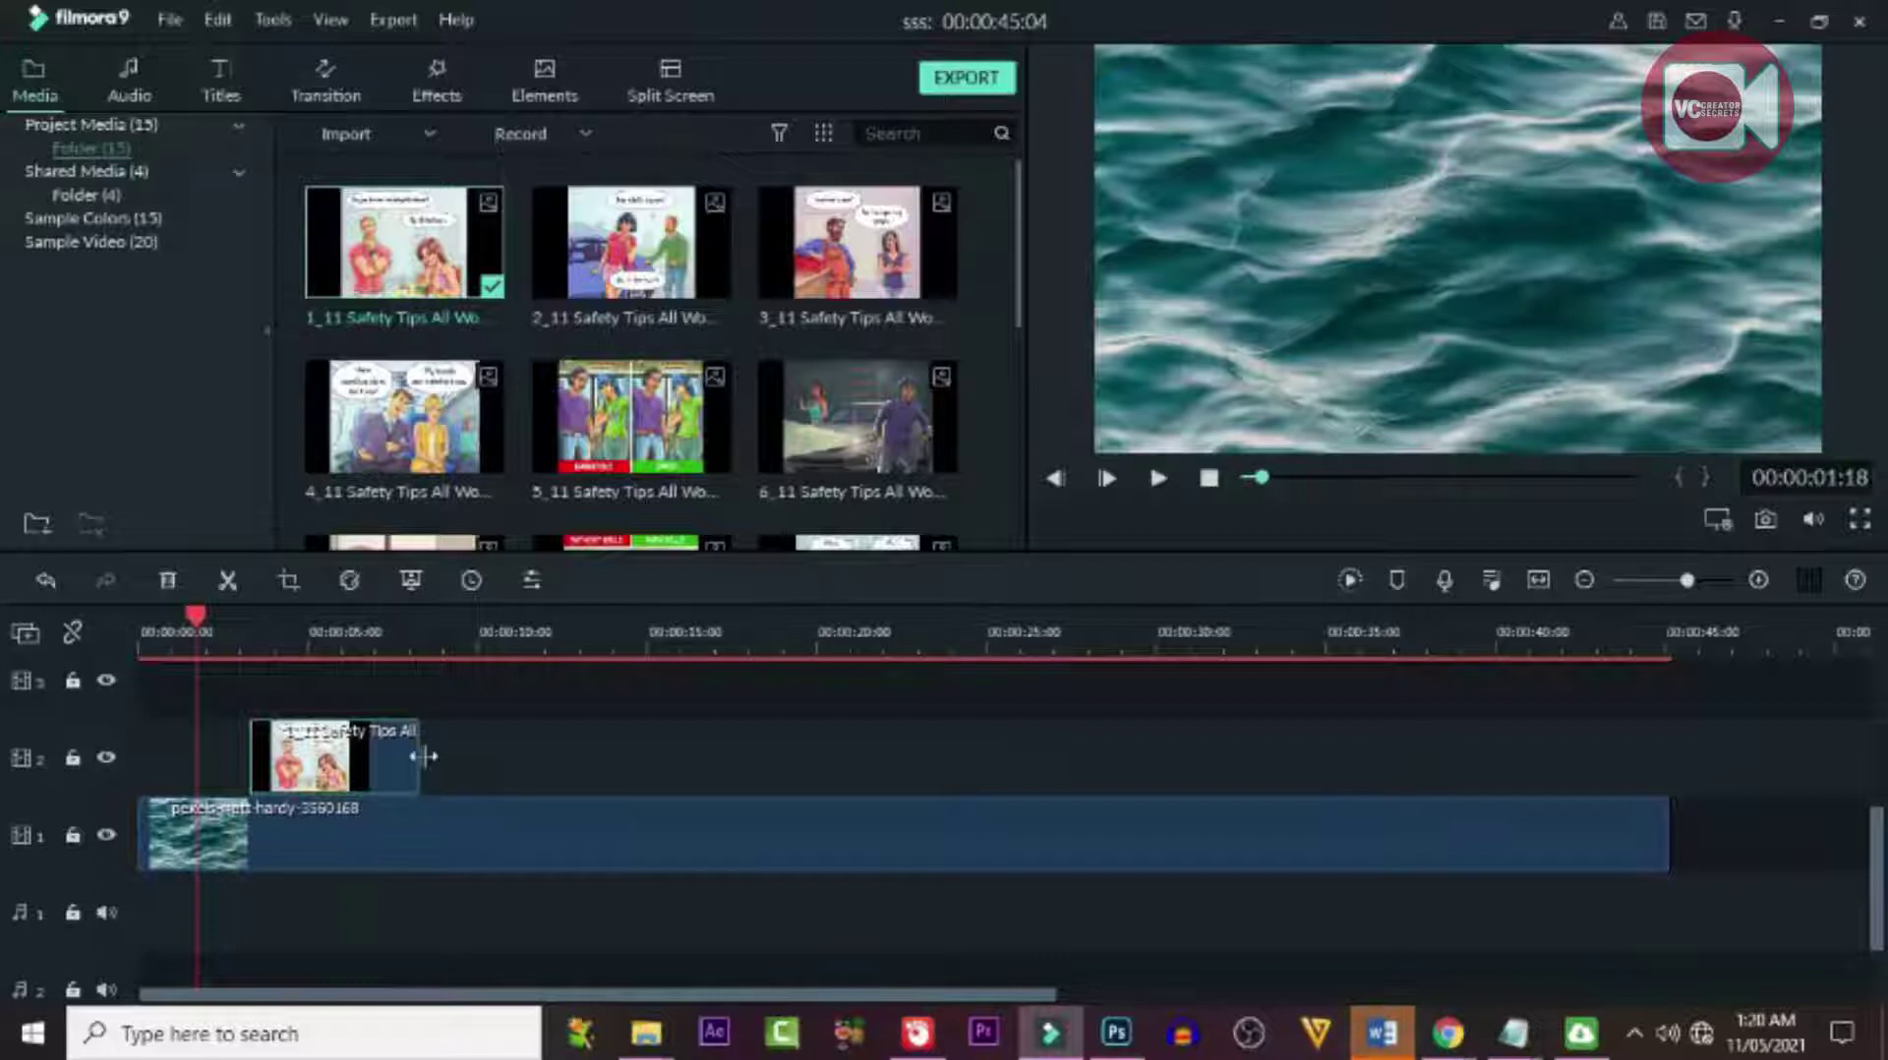
pyautogui.moveTo(420, 754); pyautogui.dragTo(1667, 824)
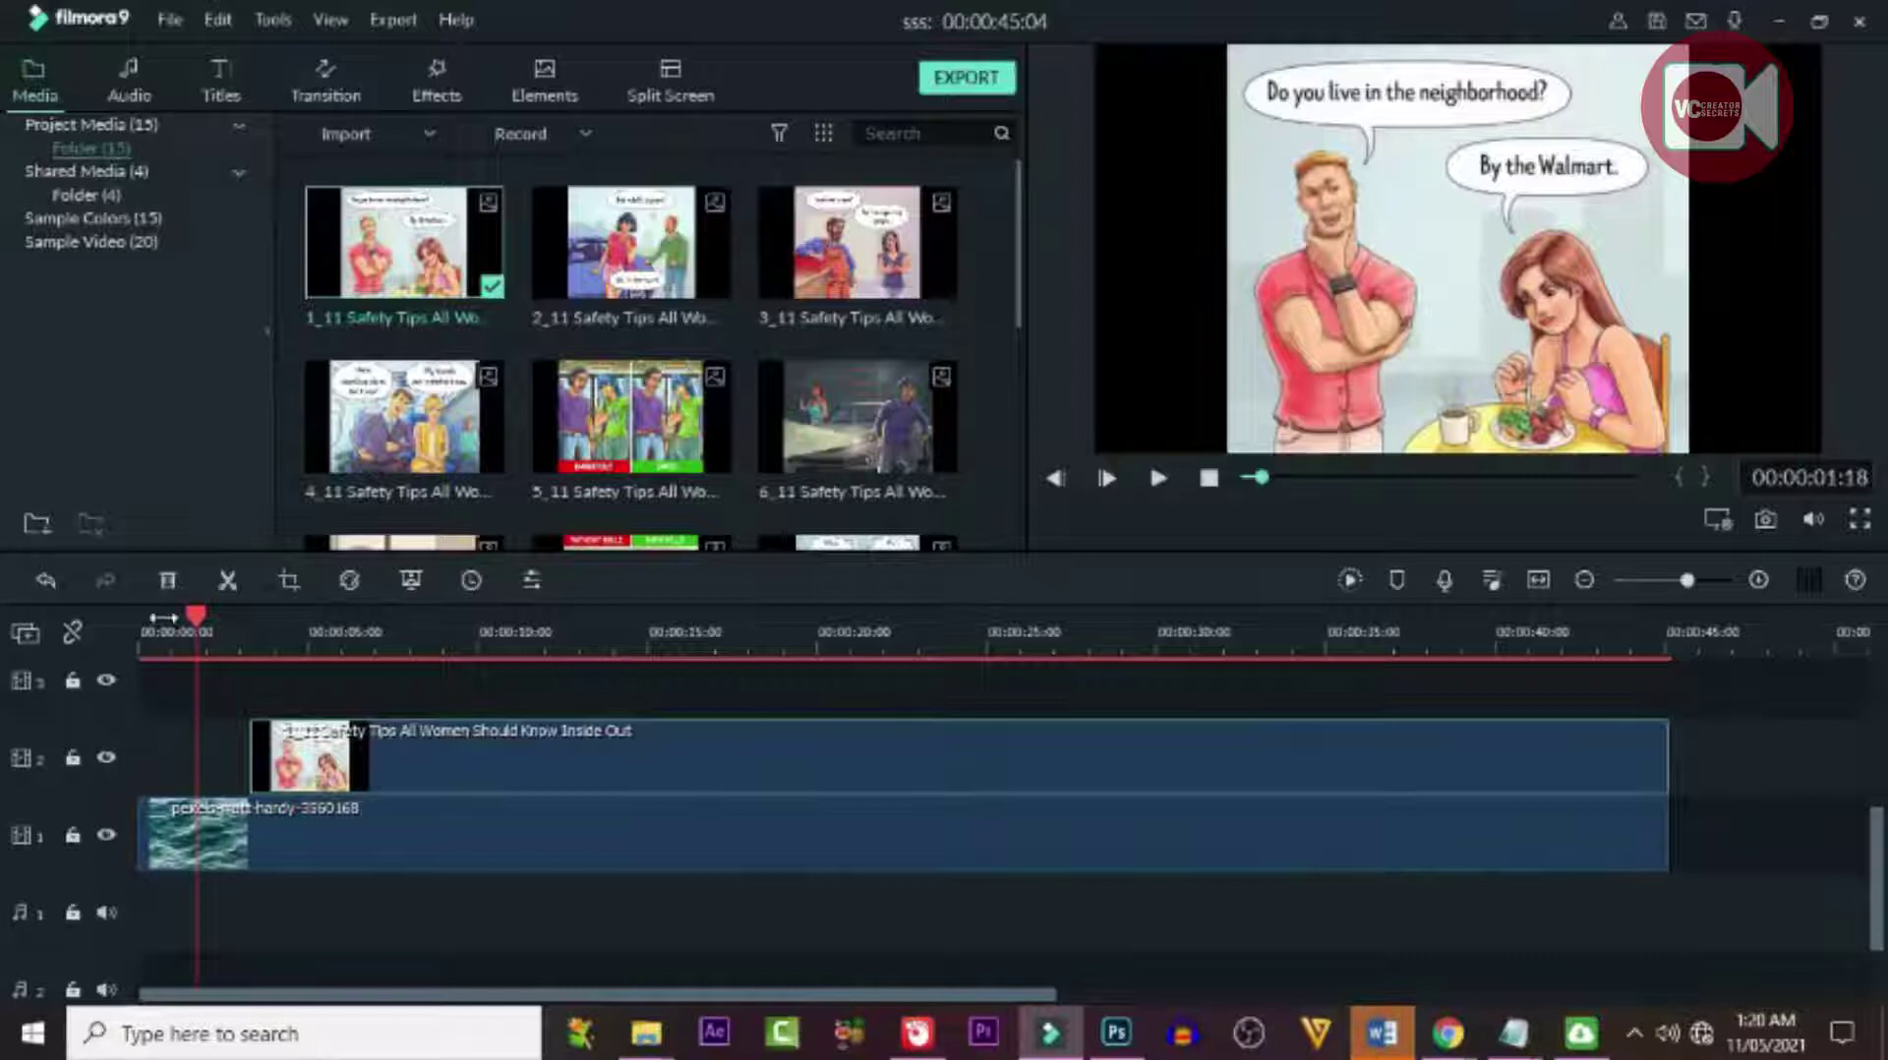
pyautogui.click(300, 645)
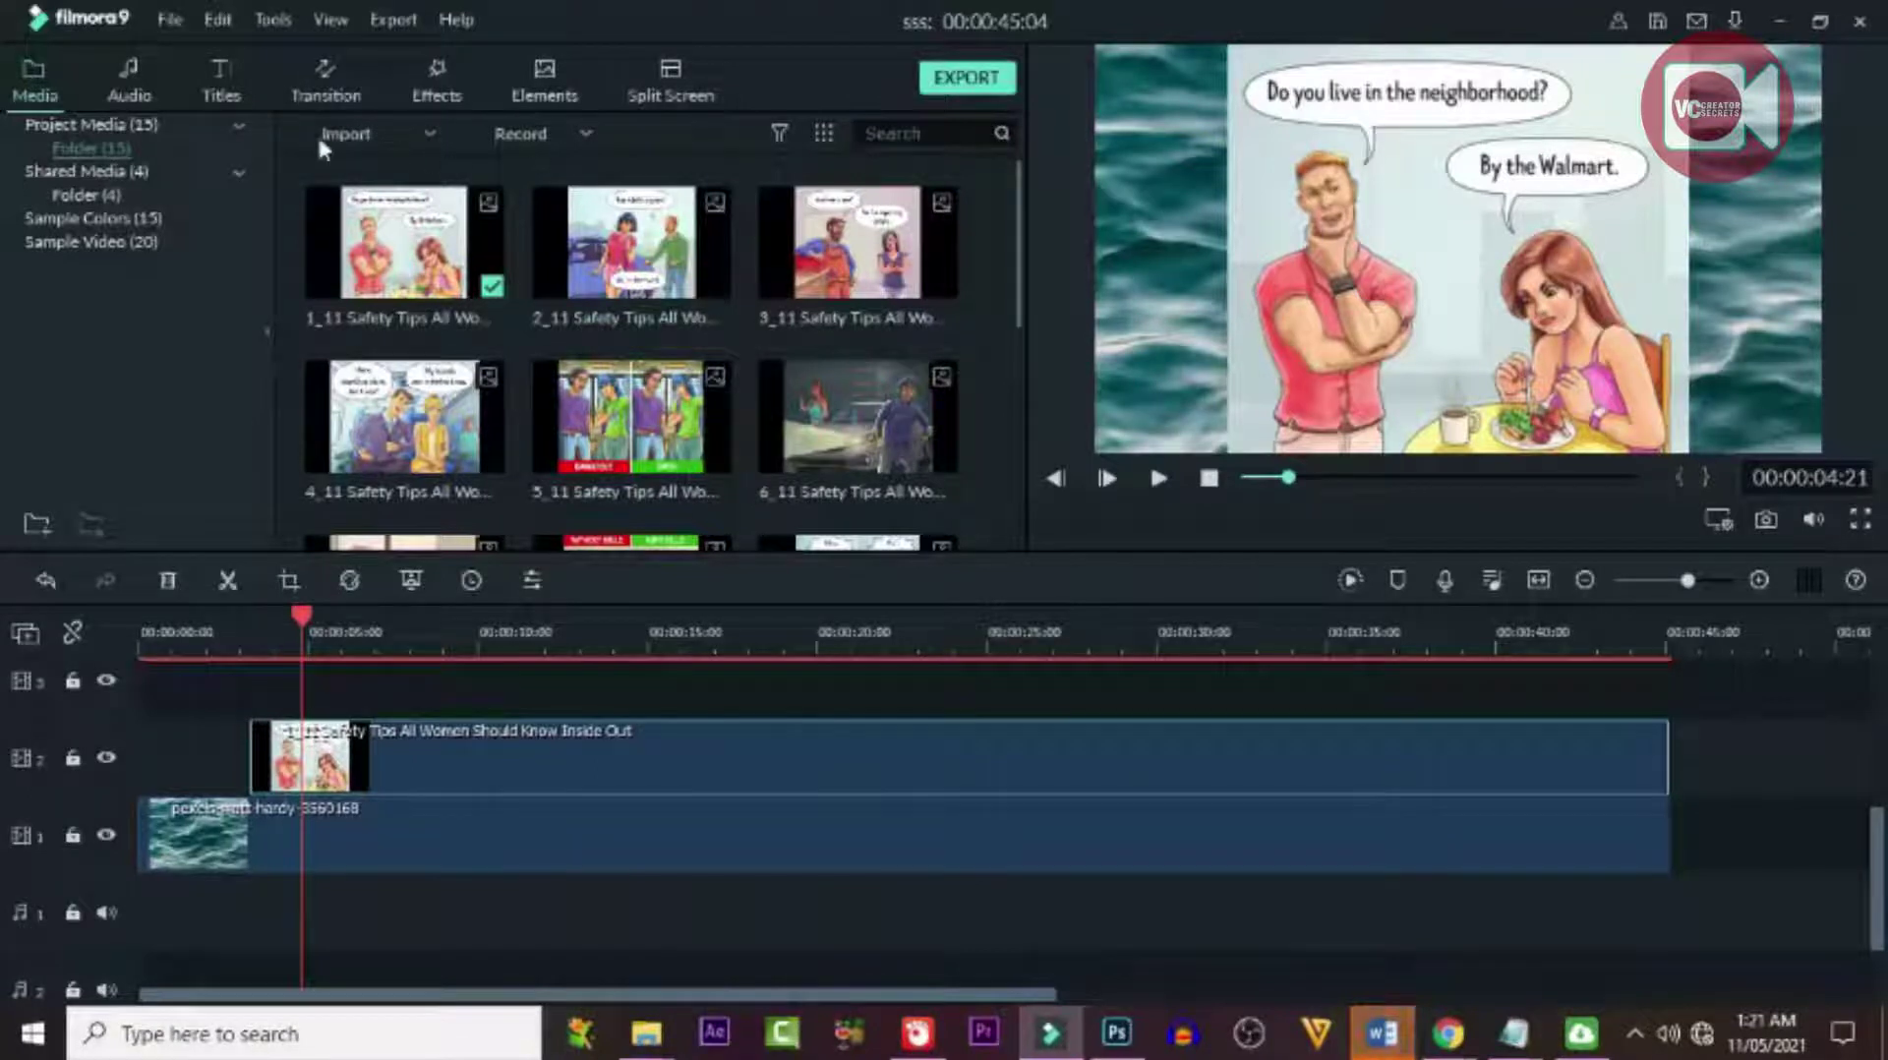
# Apply the Border utility effect to the 1_11 Safety Tips clip on track 2.
pyautogui.click(438, 81)
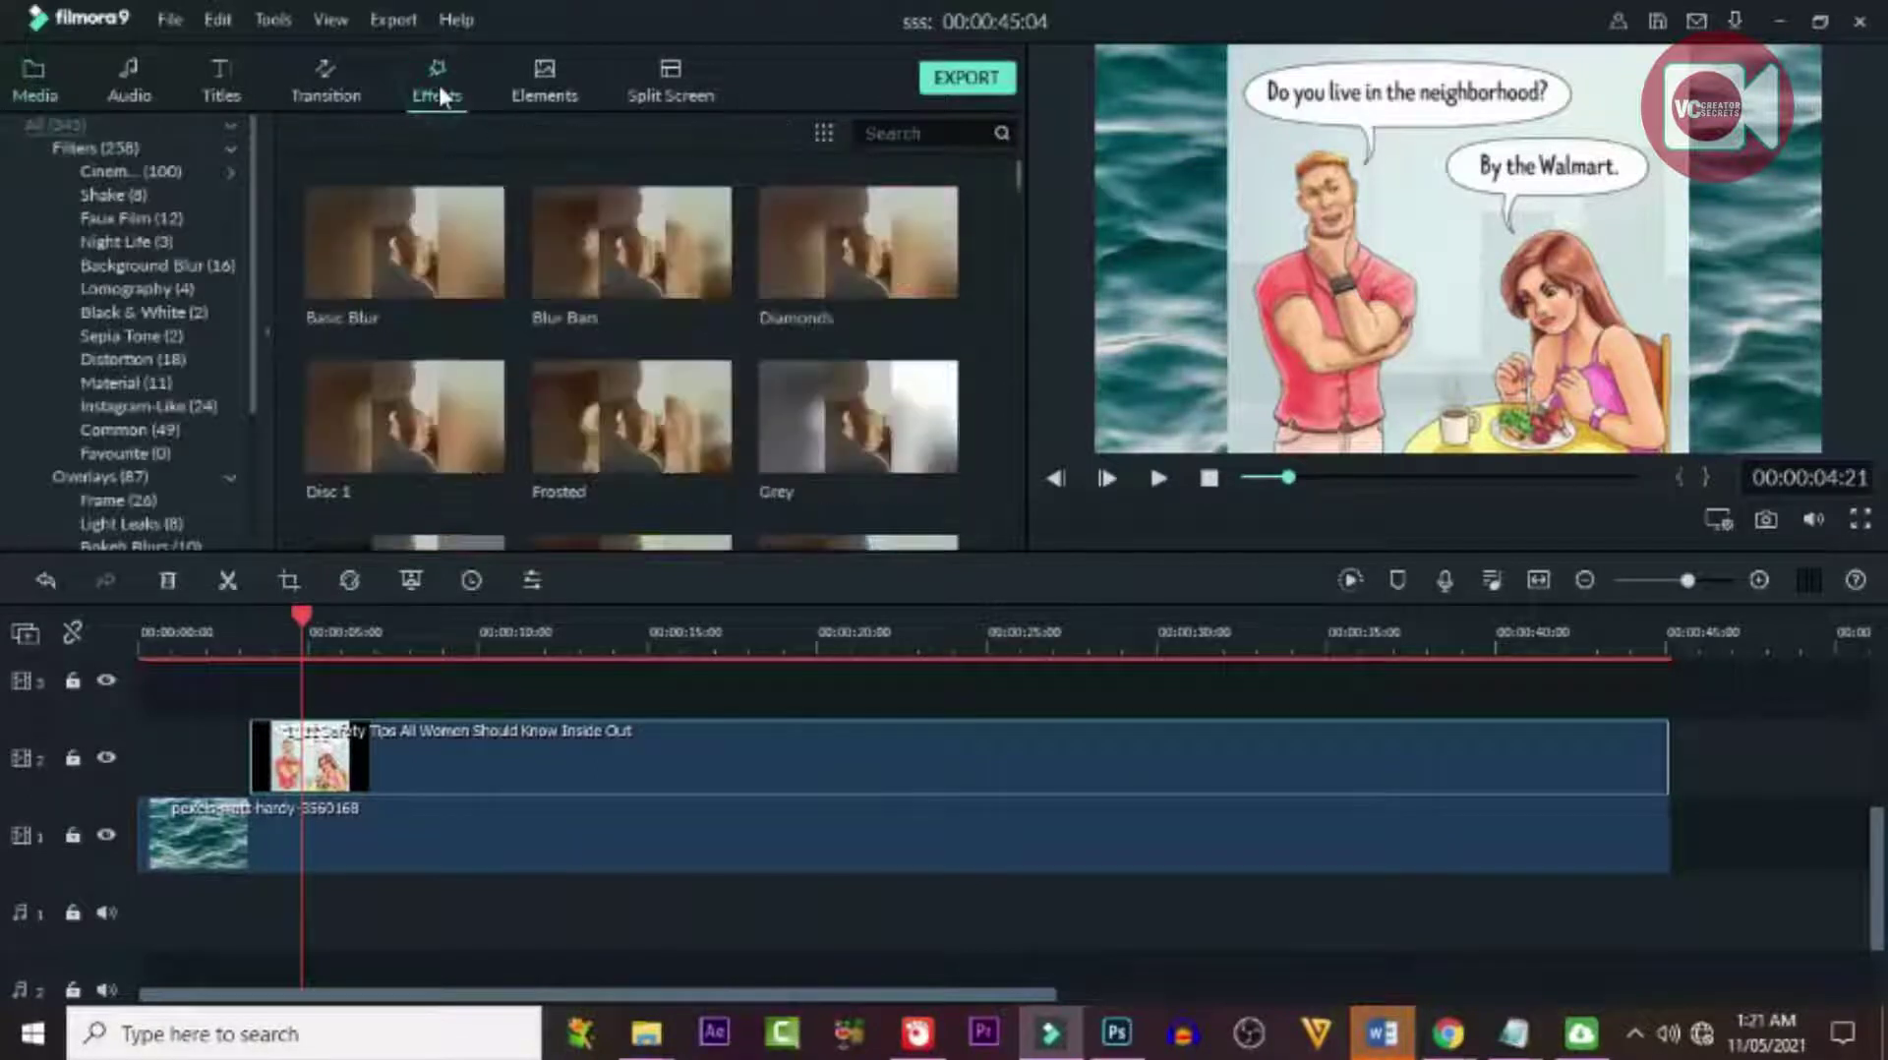
pyautogui.click(248, 484)
pyautogui.click(57, 523)
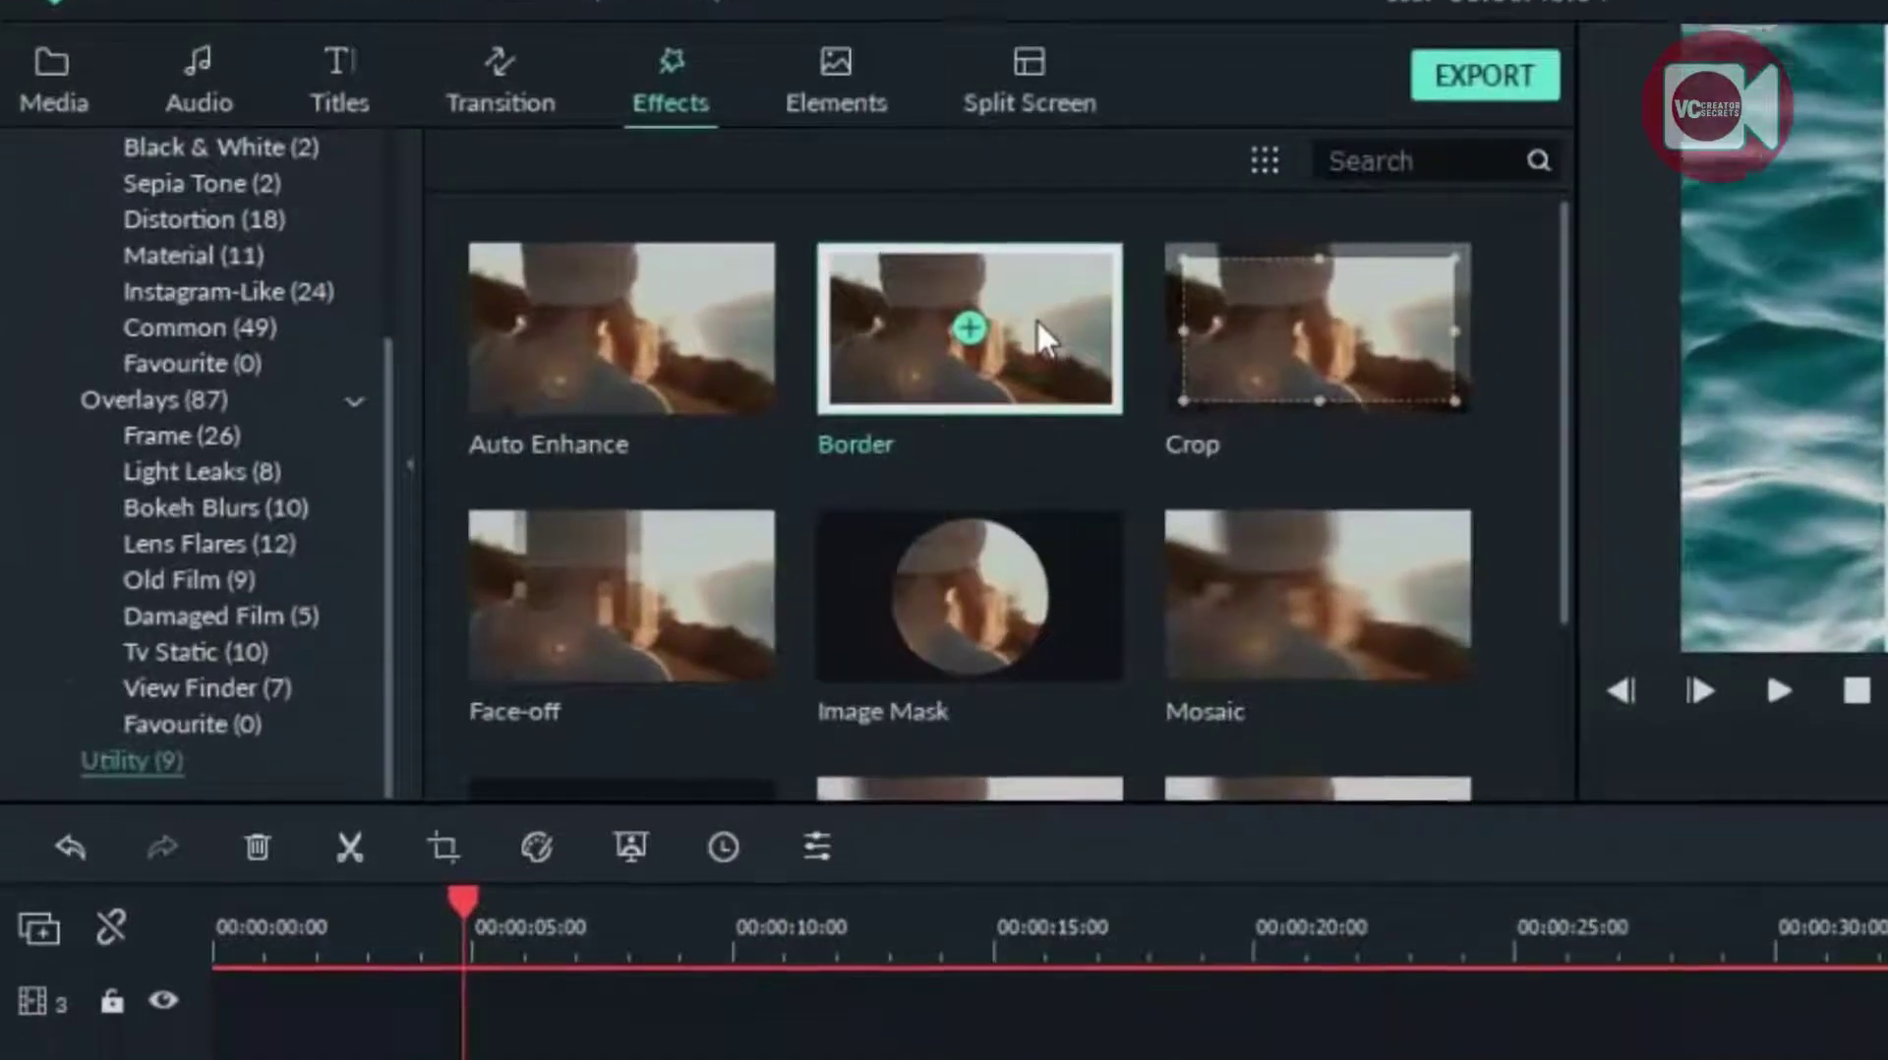
pyautogui.moveTo(1036, 318); pyautogui.dragTo(634, 725)
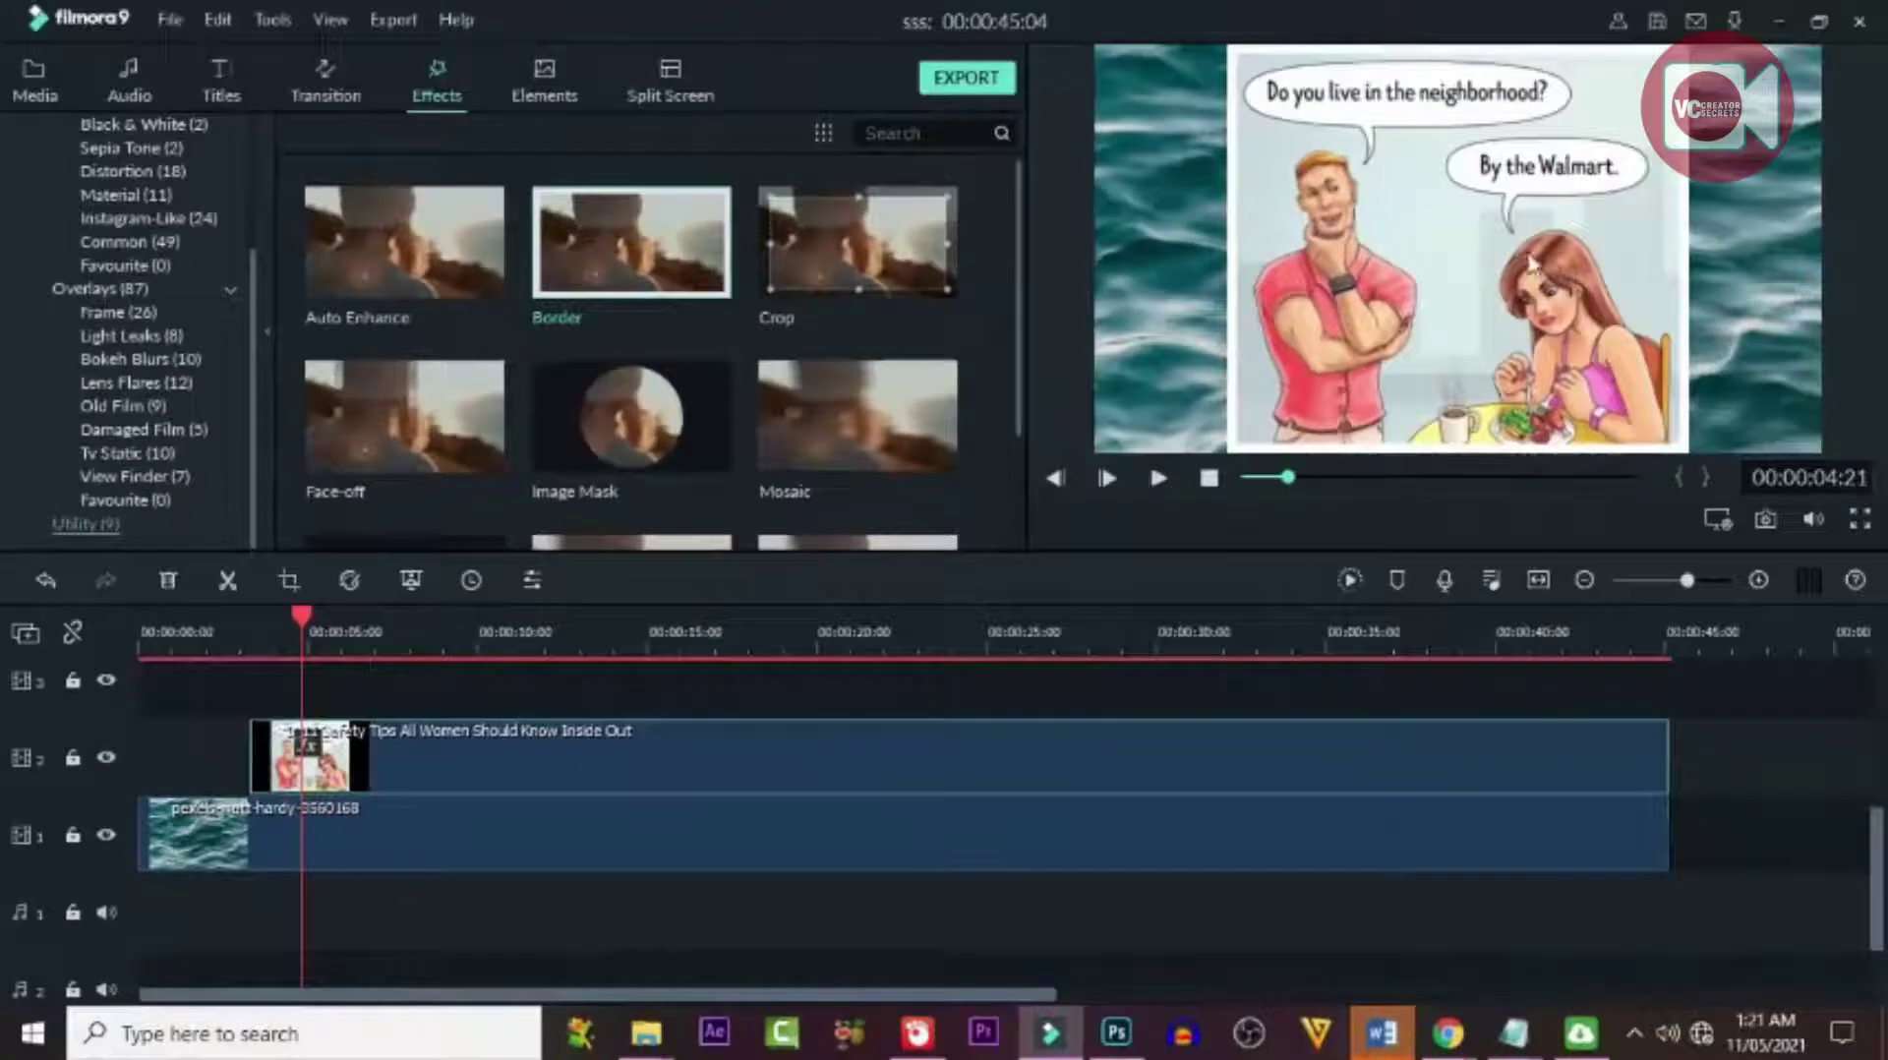
# Set the 1_11 Safety Tips clip's scale to 80% and enable its Drop Shadow.
pyautogui.doubleClick(521, 756)
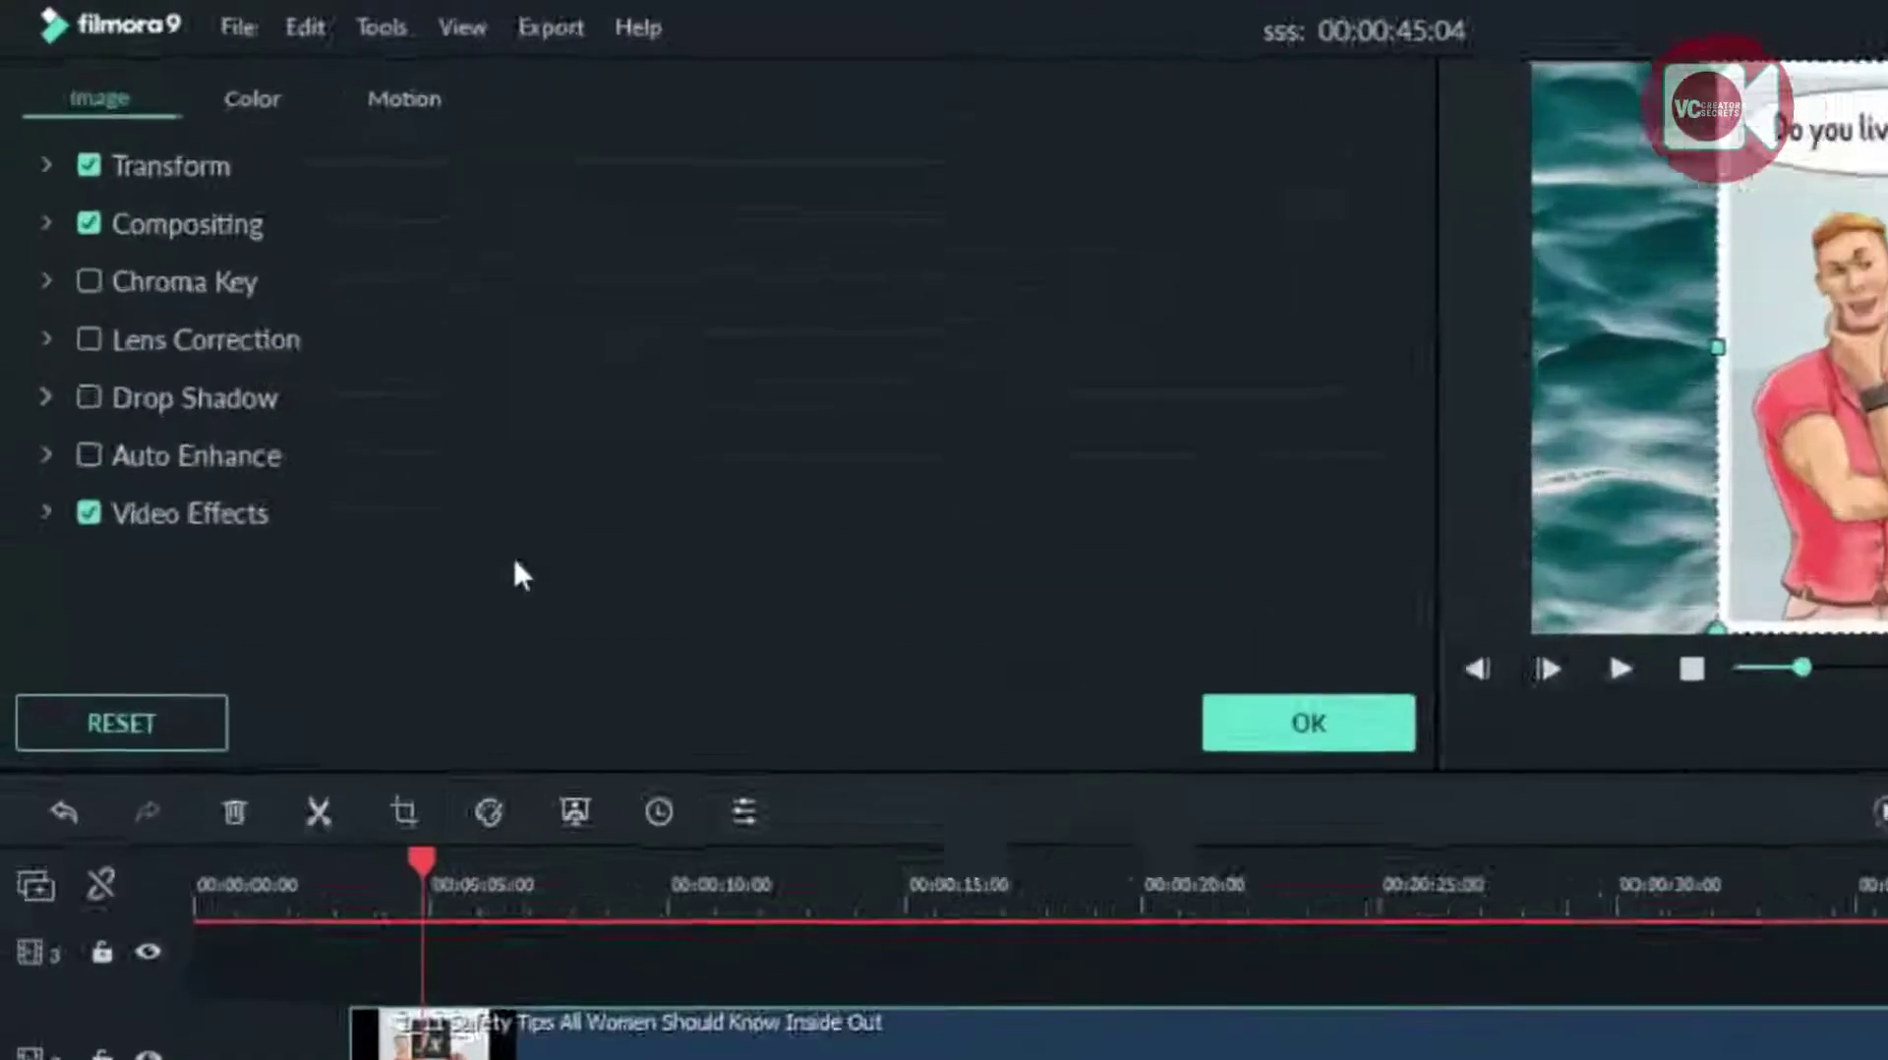
pyautogui.click(56, 205)
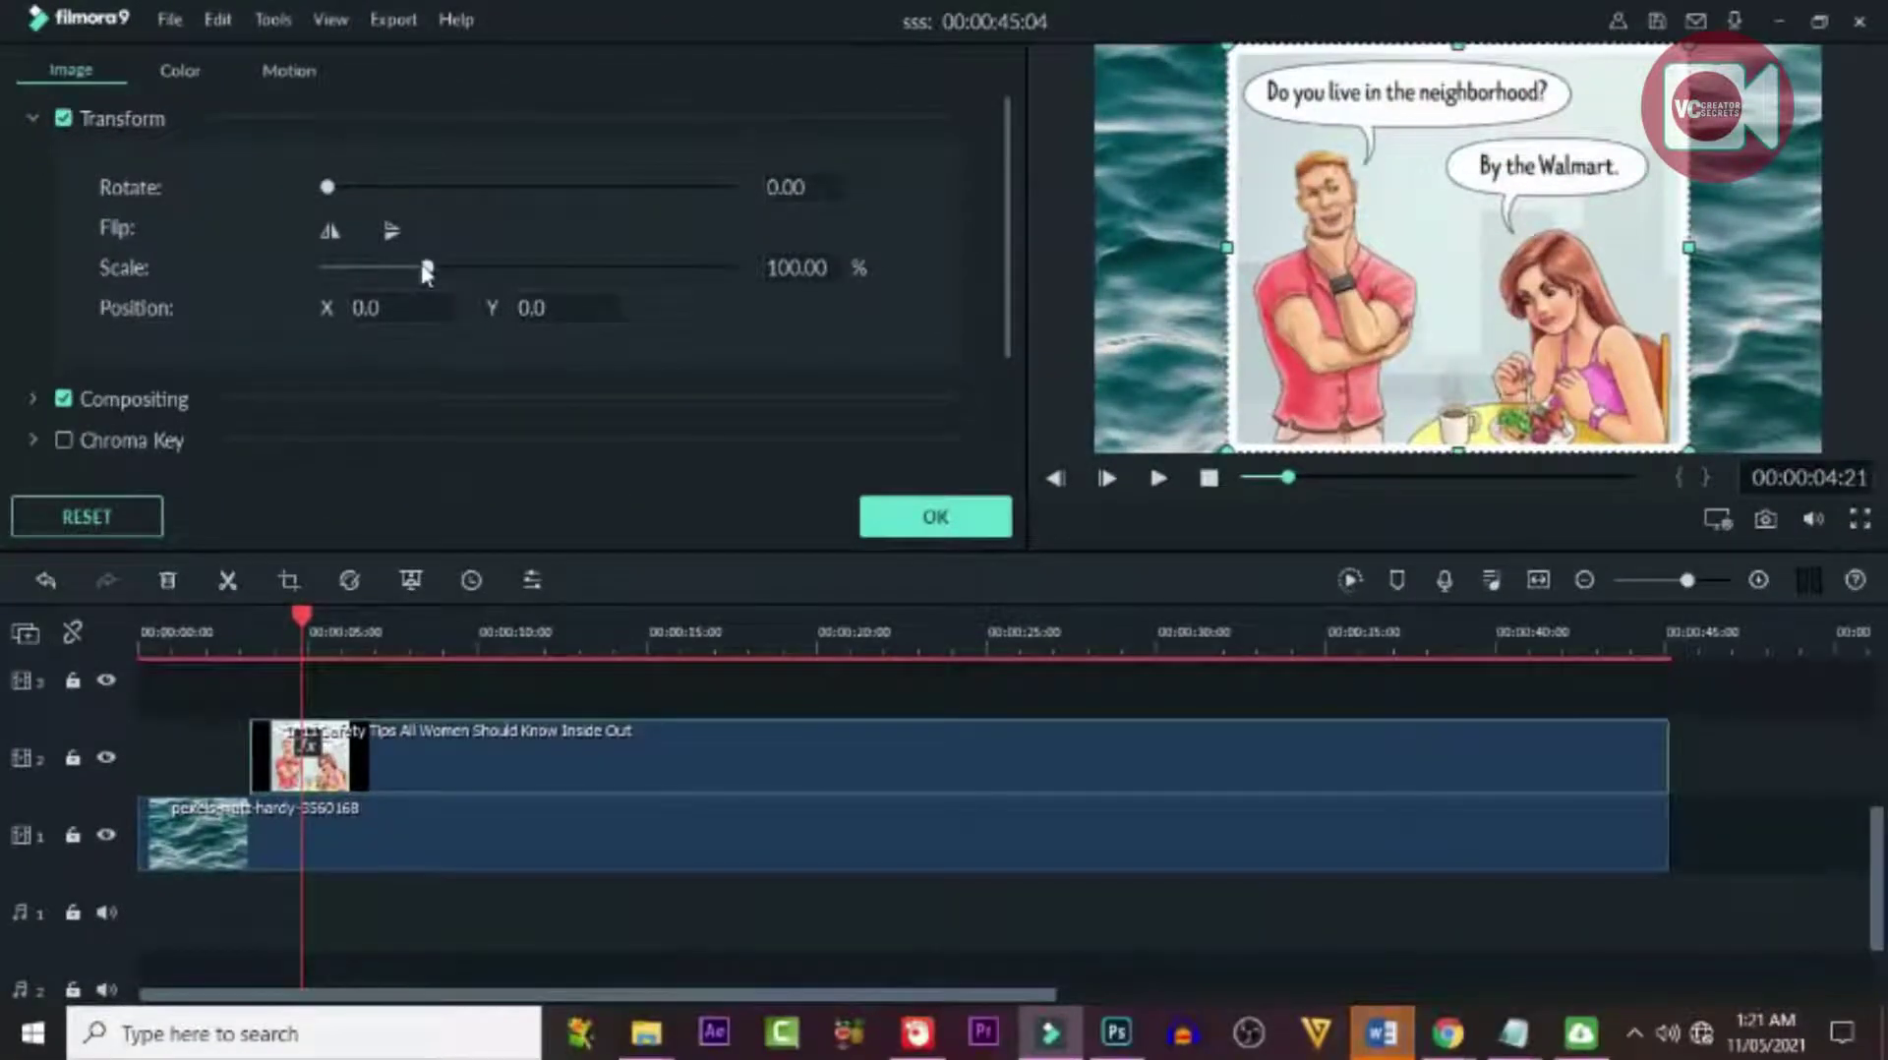
pyautogui.moveTo(425, 270); pyautogui.dragTo(425, 313)
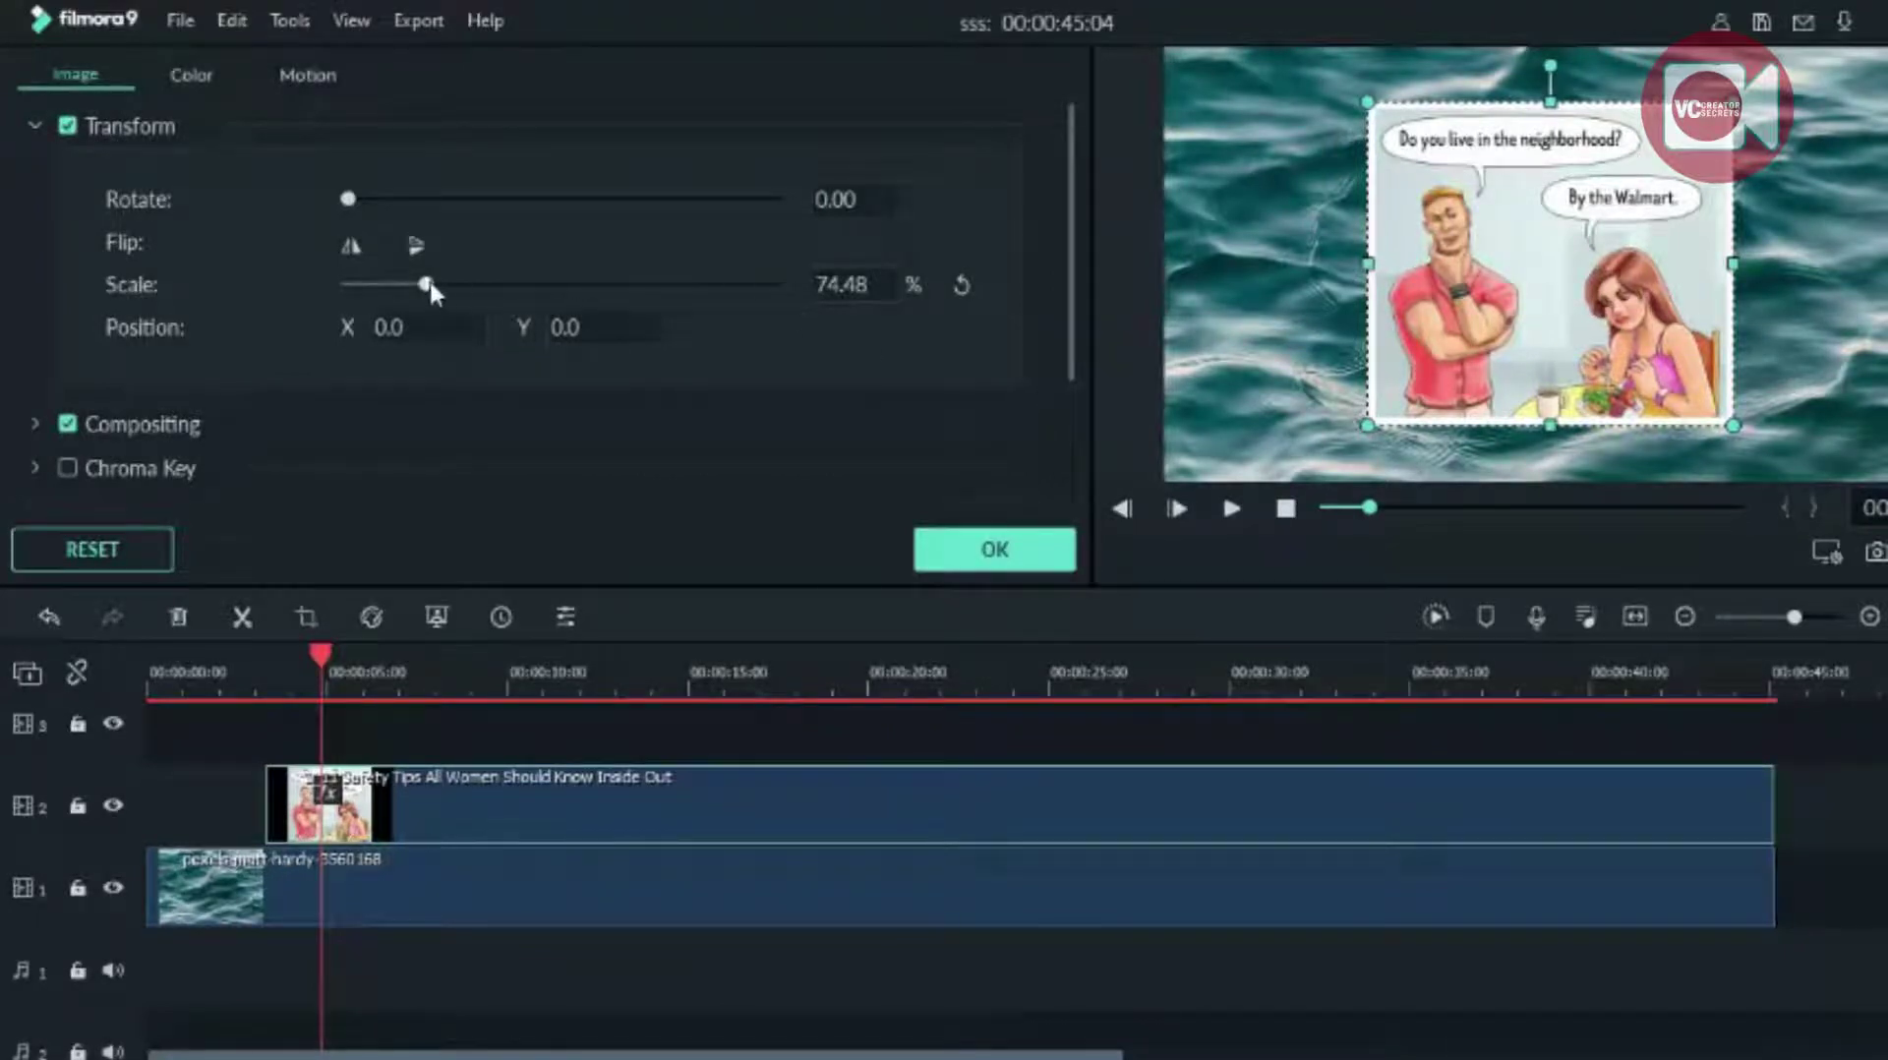
pyautogui.moveTo(442, 285); pyautogui.dragTo(439, 284)
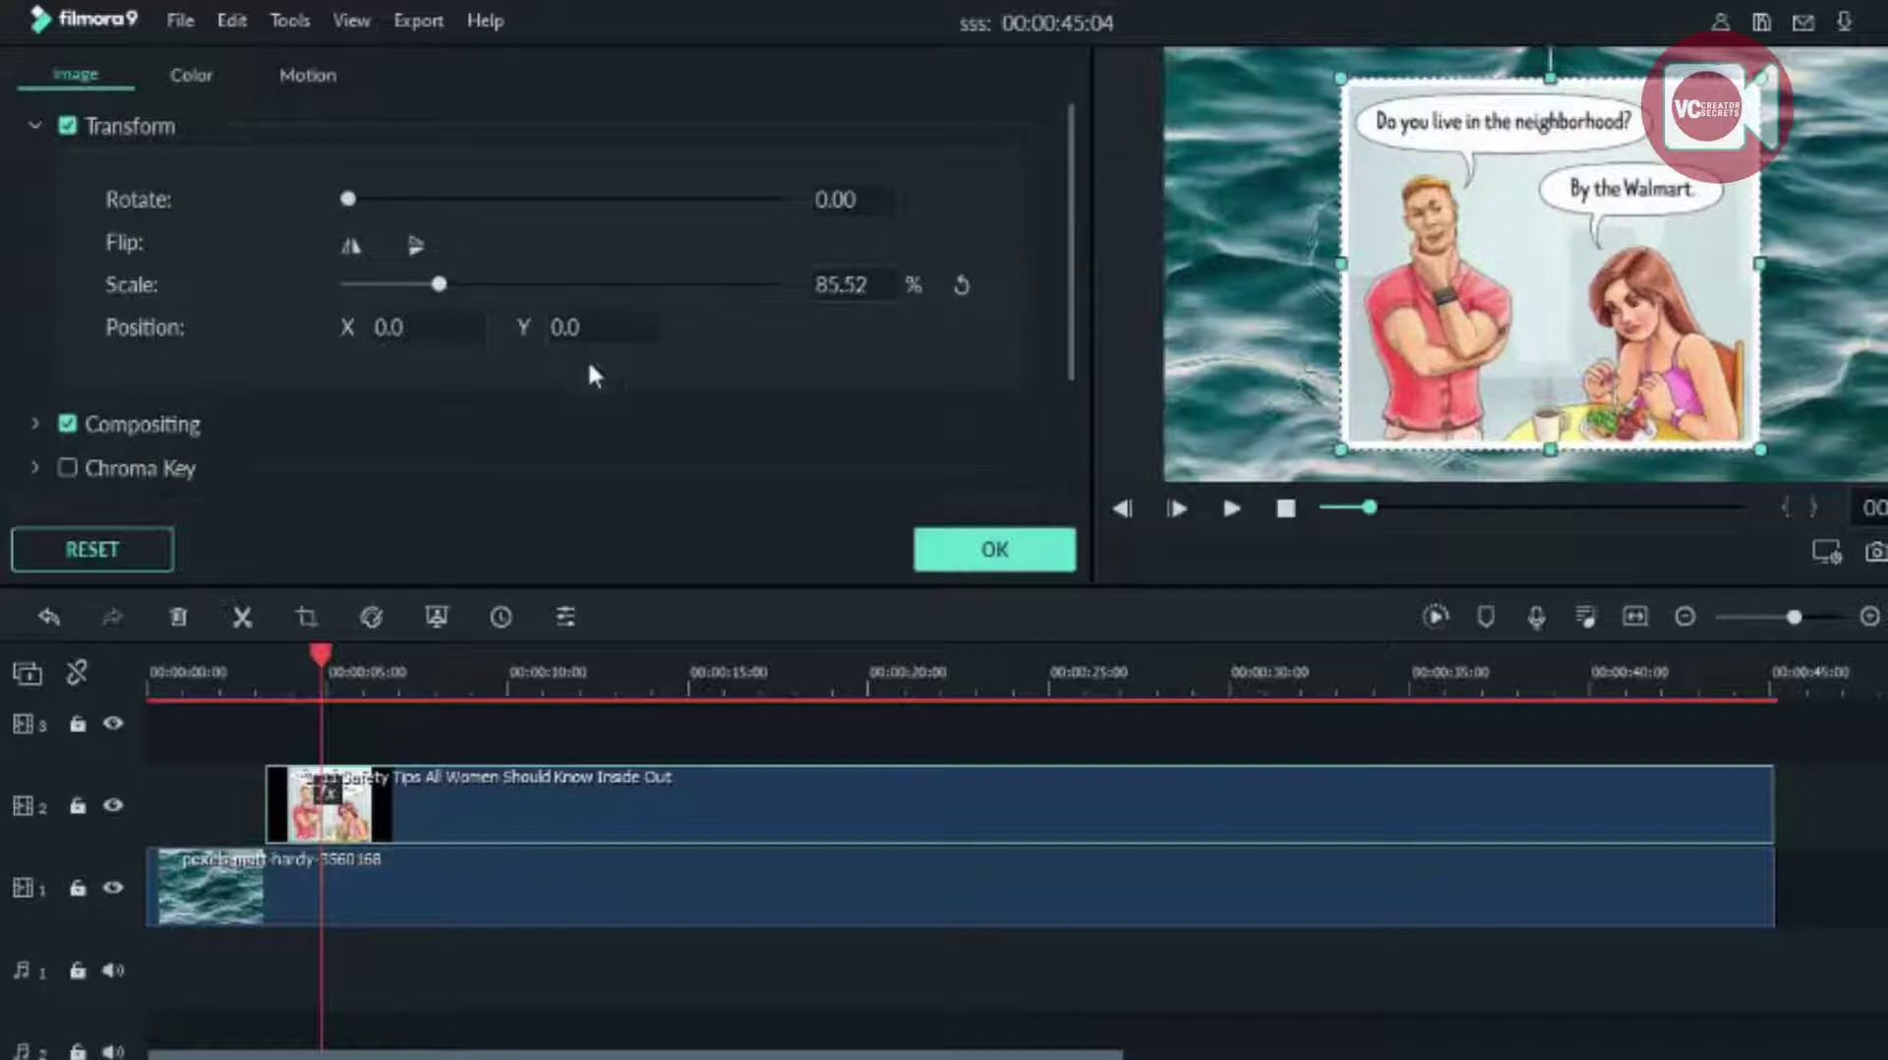
pyautogui.click(843, 287)
pyautogui.press('Return')
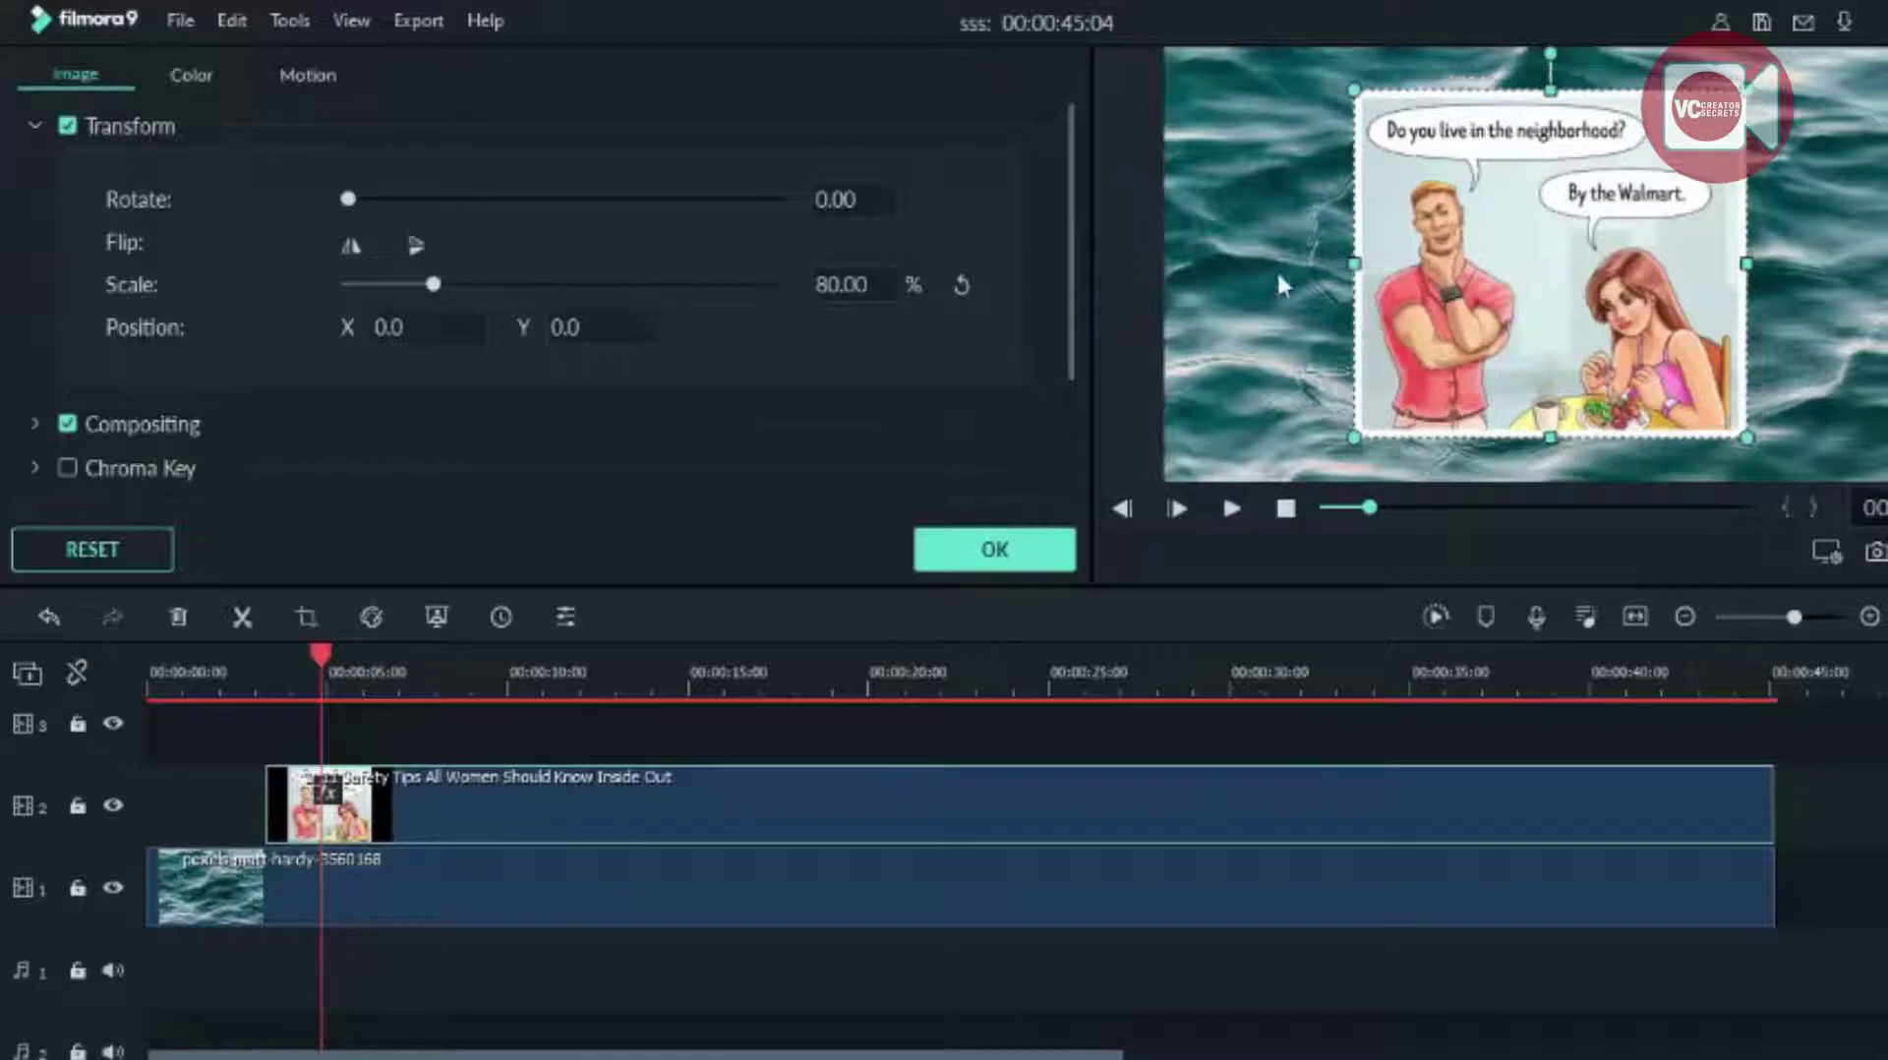
pyautogui.click(39, 122)
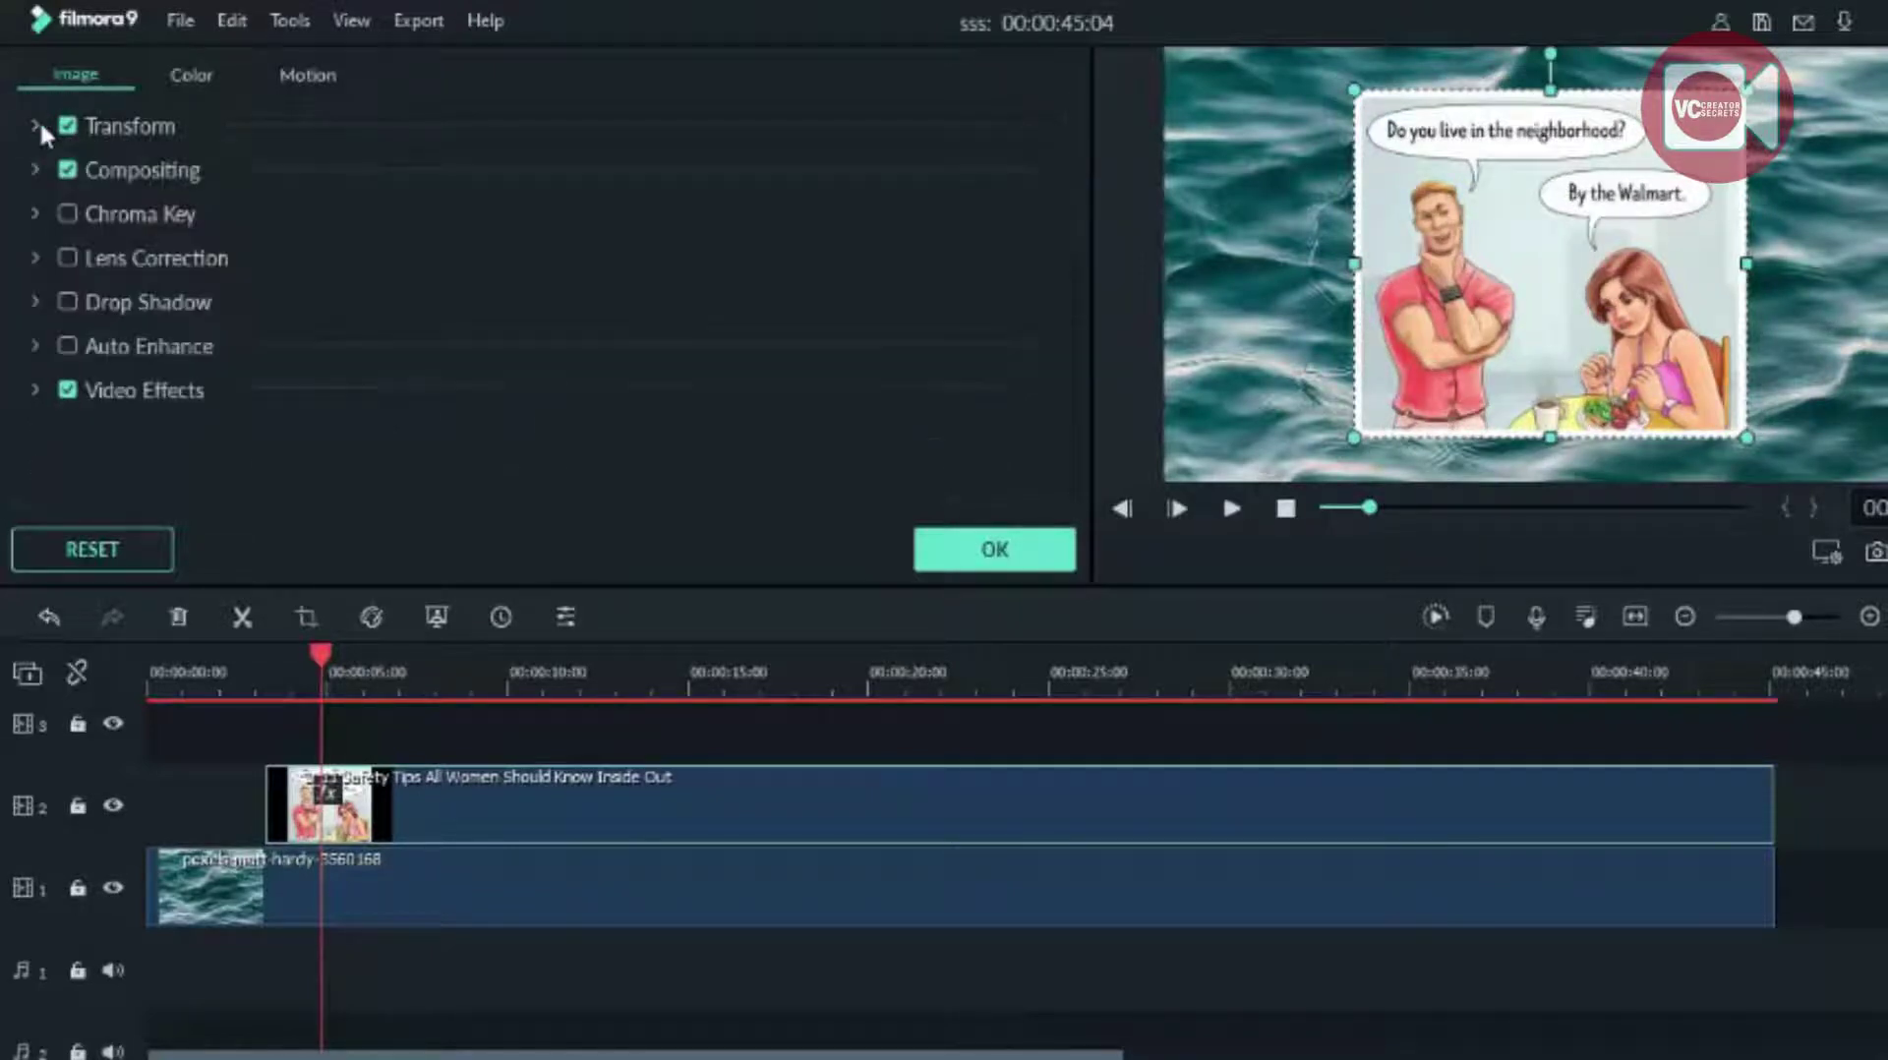
pyautogui.click(67, 302)
# Set the start color of the clip's Border effect to magenta from the basic colors.
pyautogui.click(34, 389)
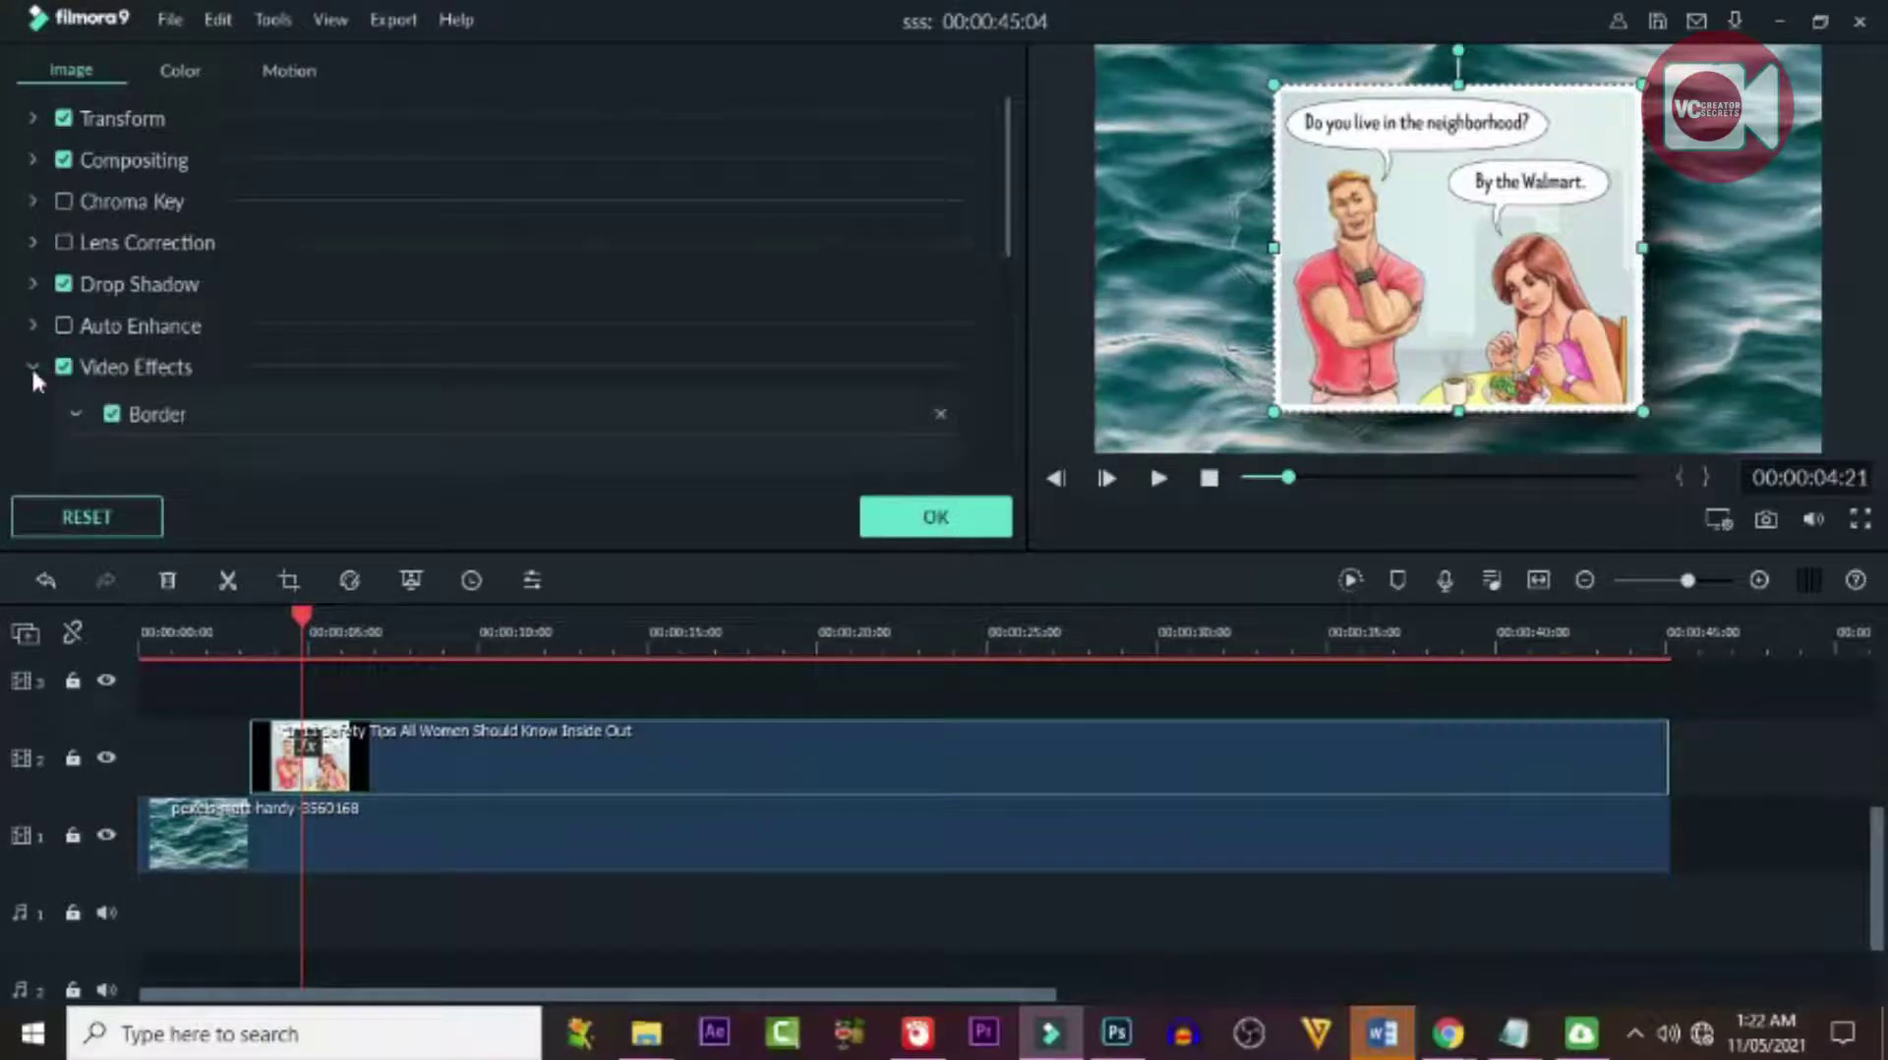
pyautogui.click(293, 403)
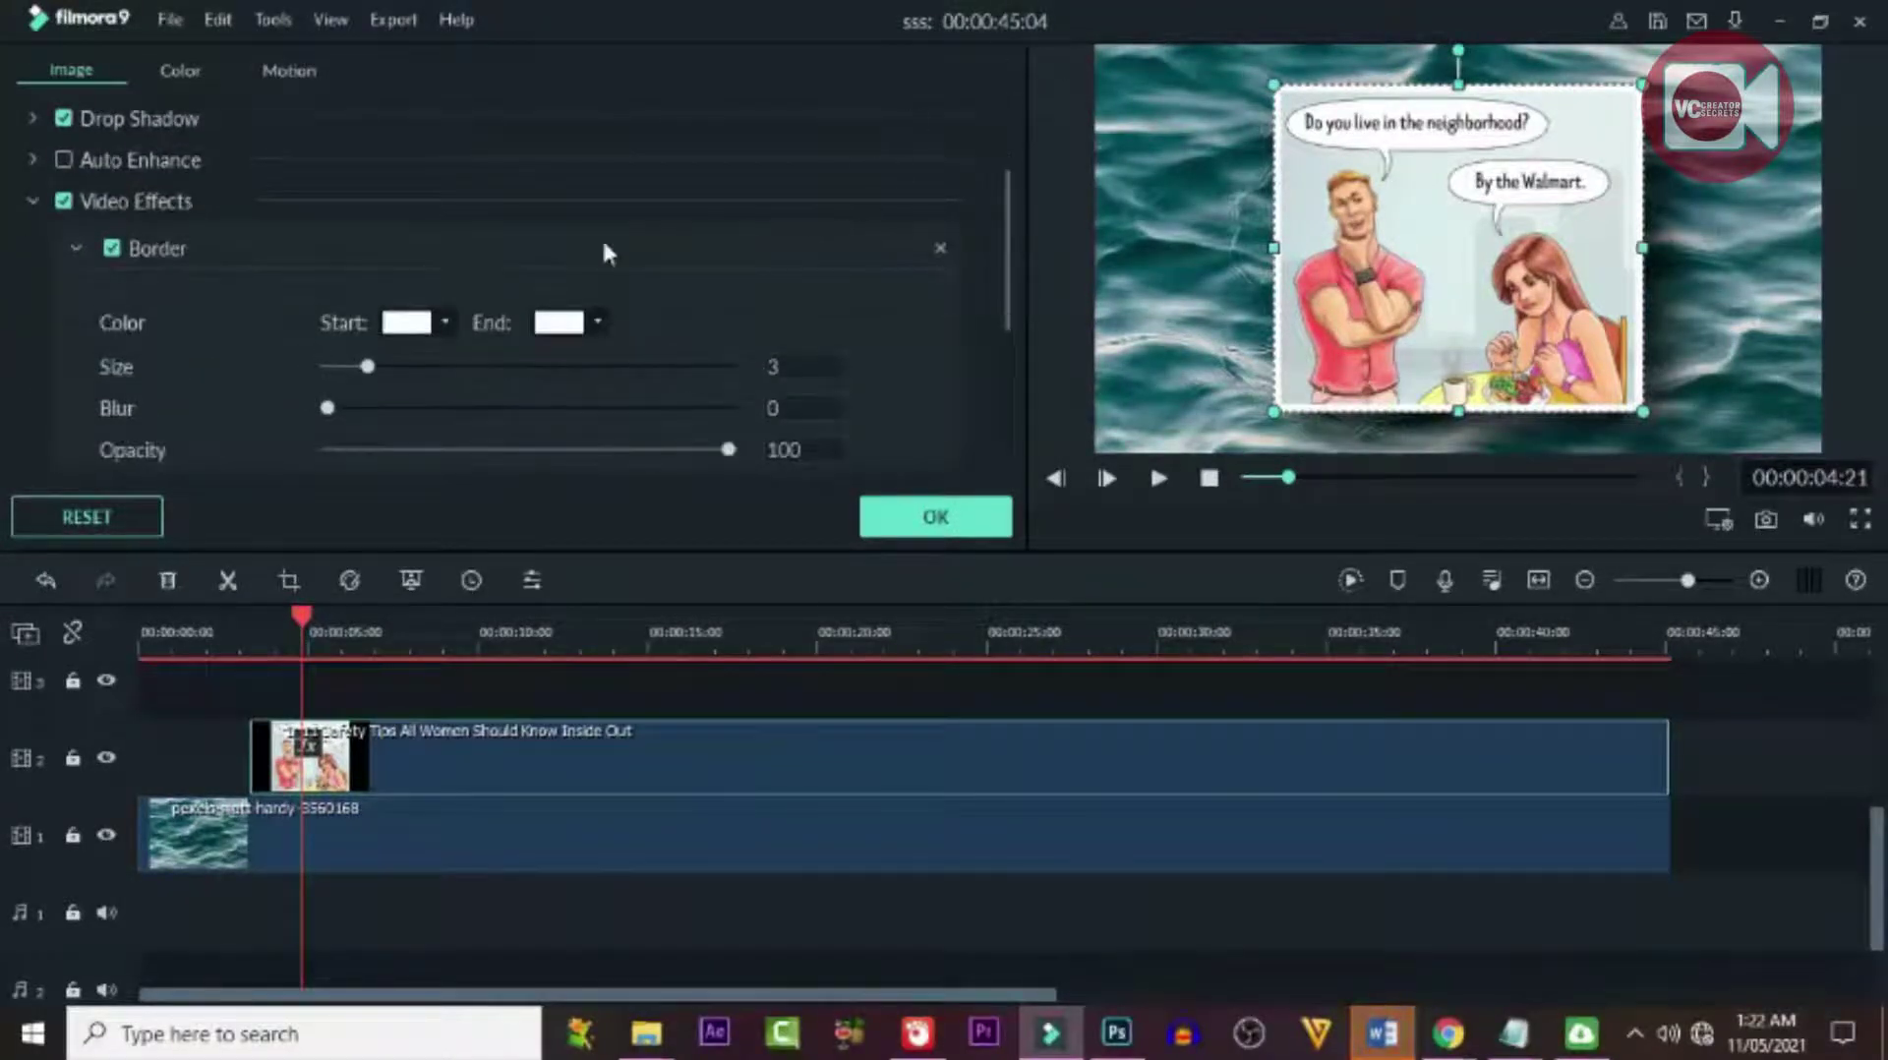
pyautogui.click(444, 321)
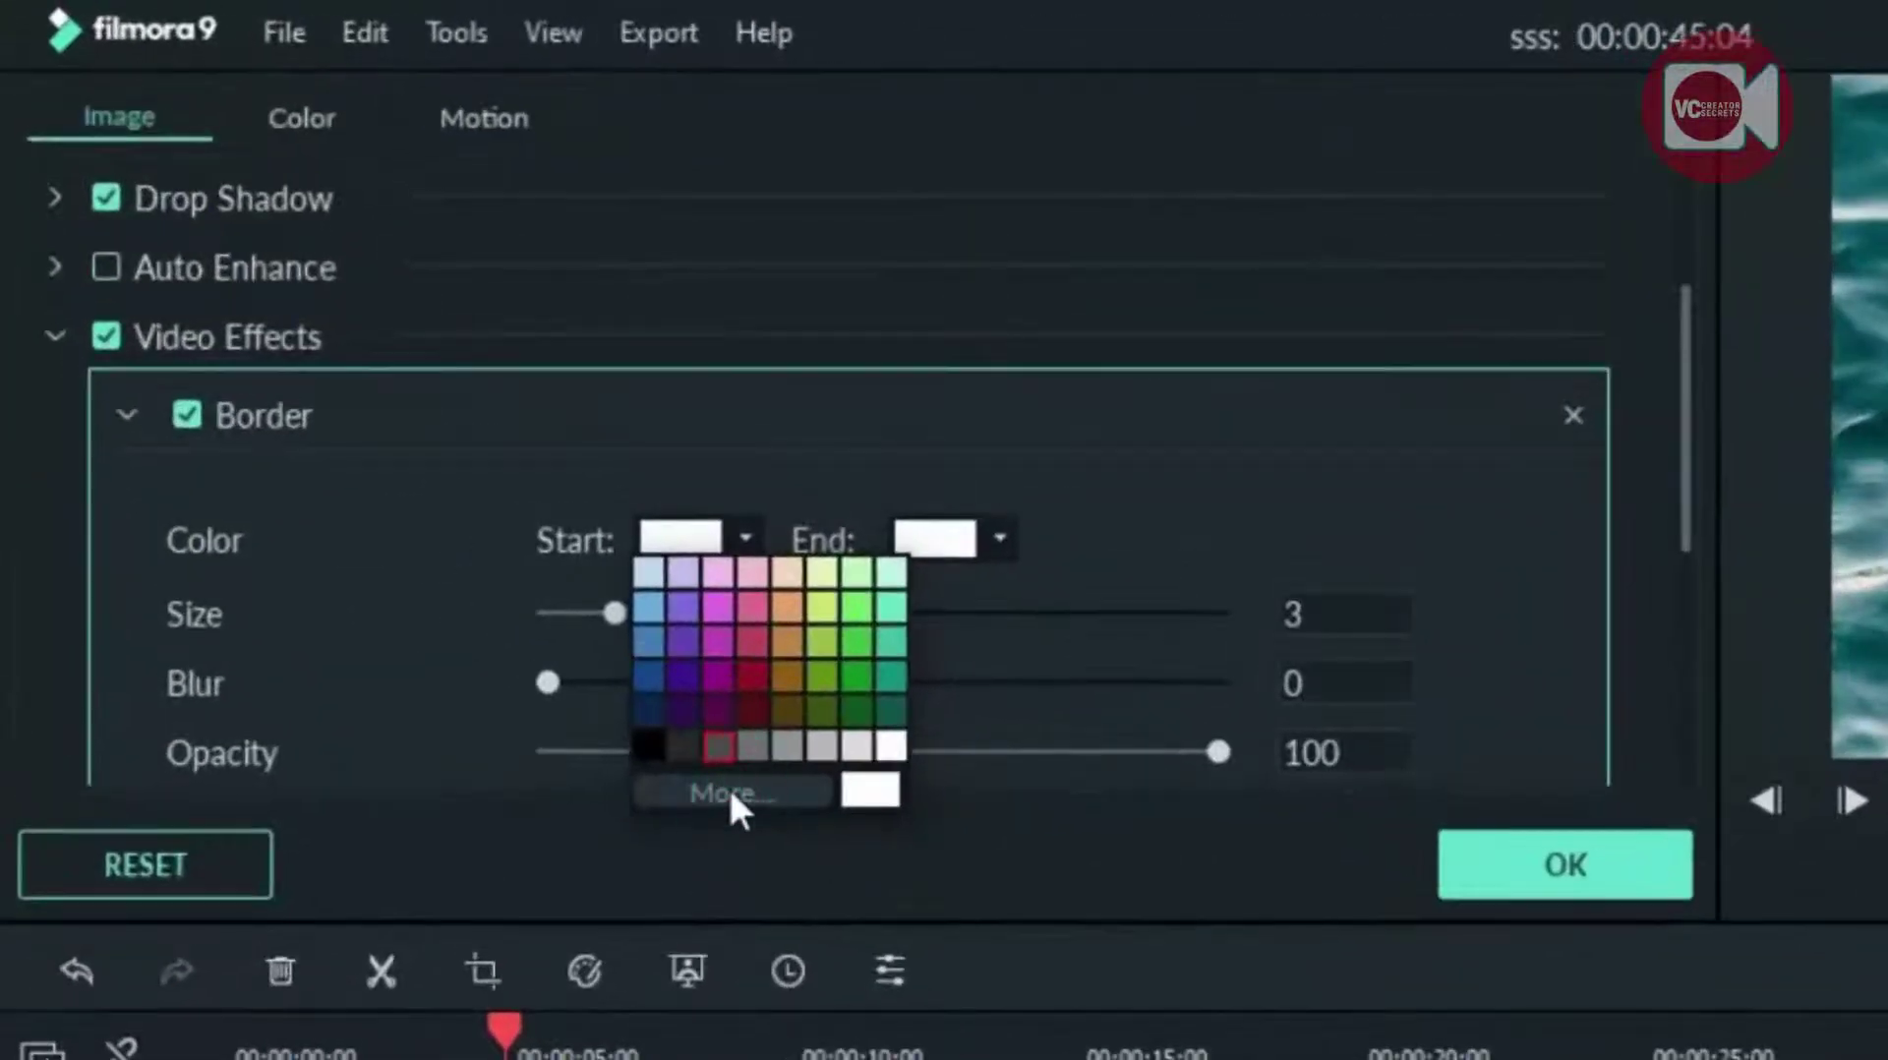
pyautogui.click(452, 492)
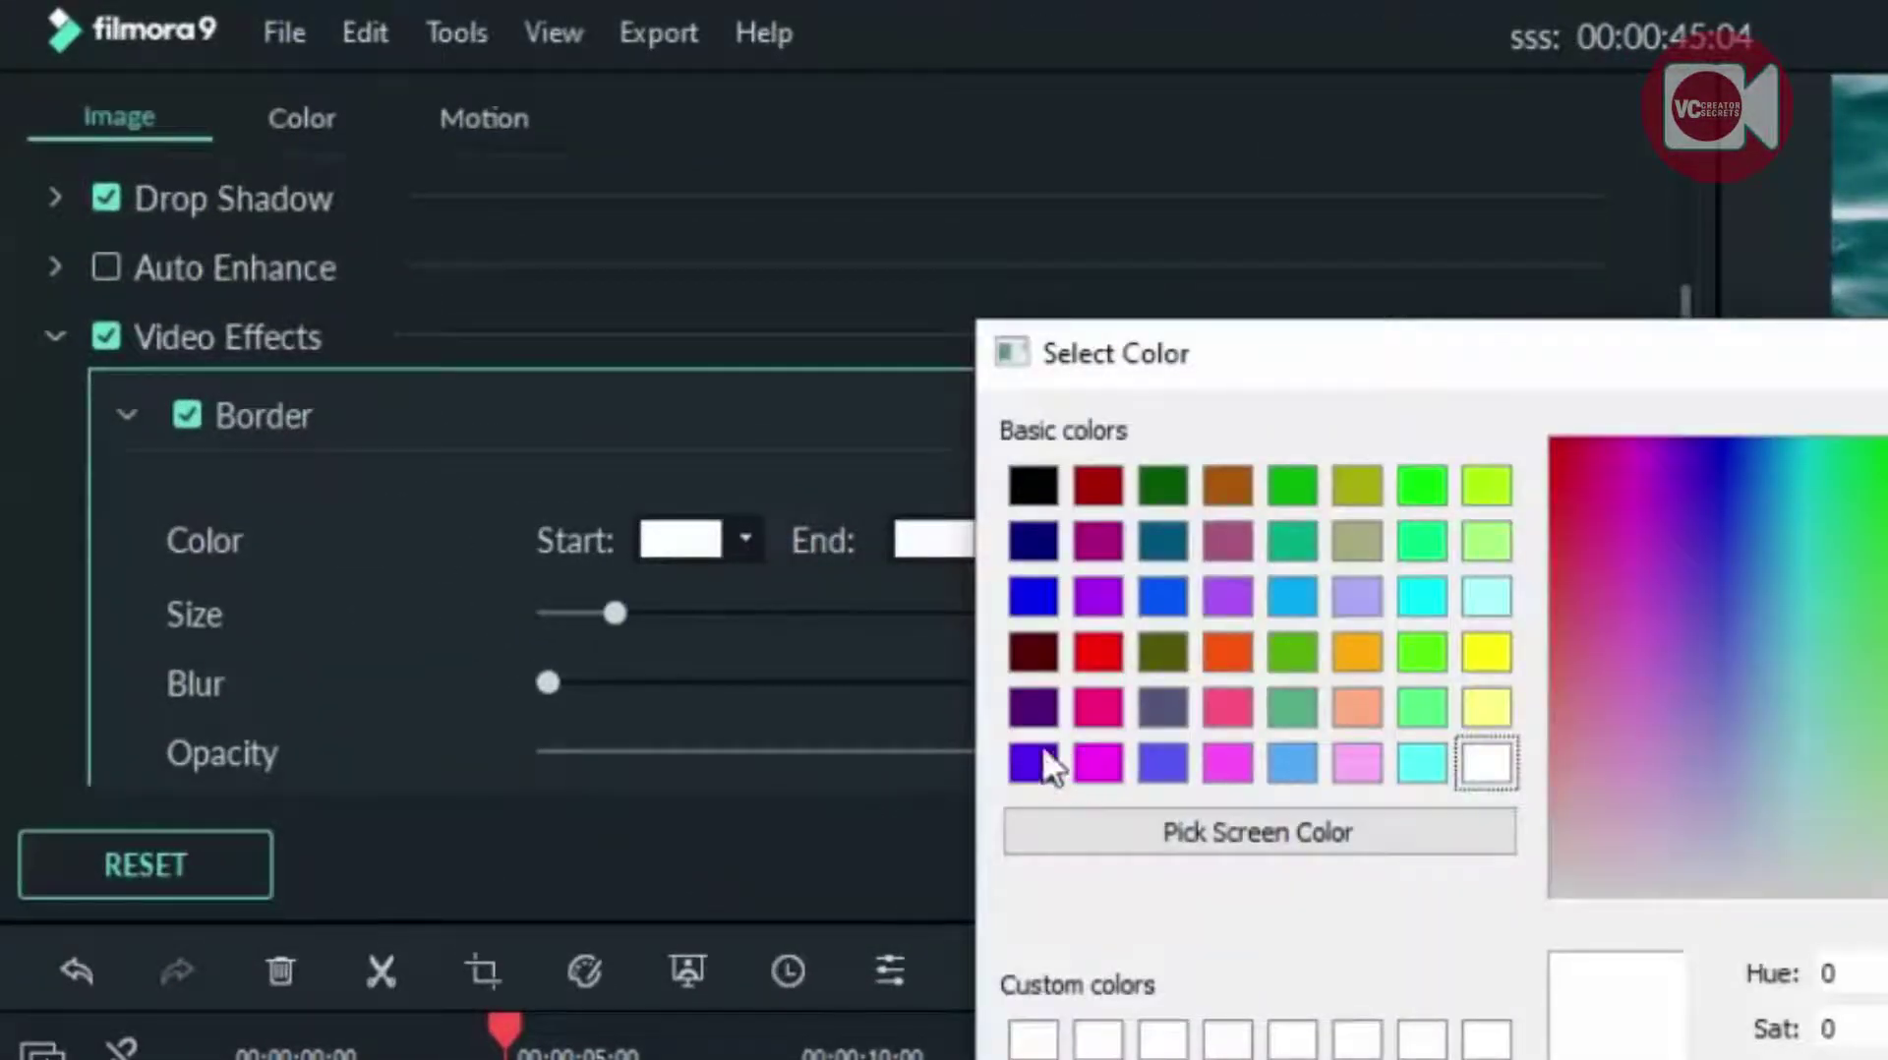
pyautogui.click(1094, 753)
pyautogui.click(1178, 788)
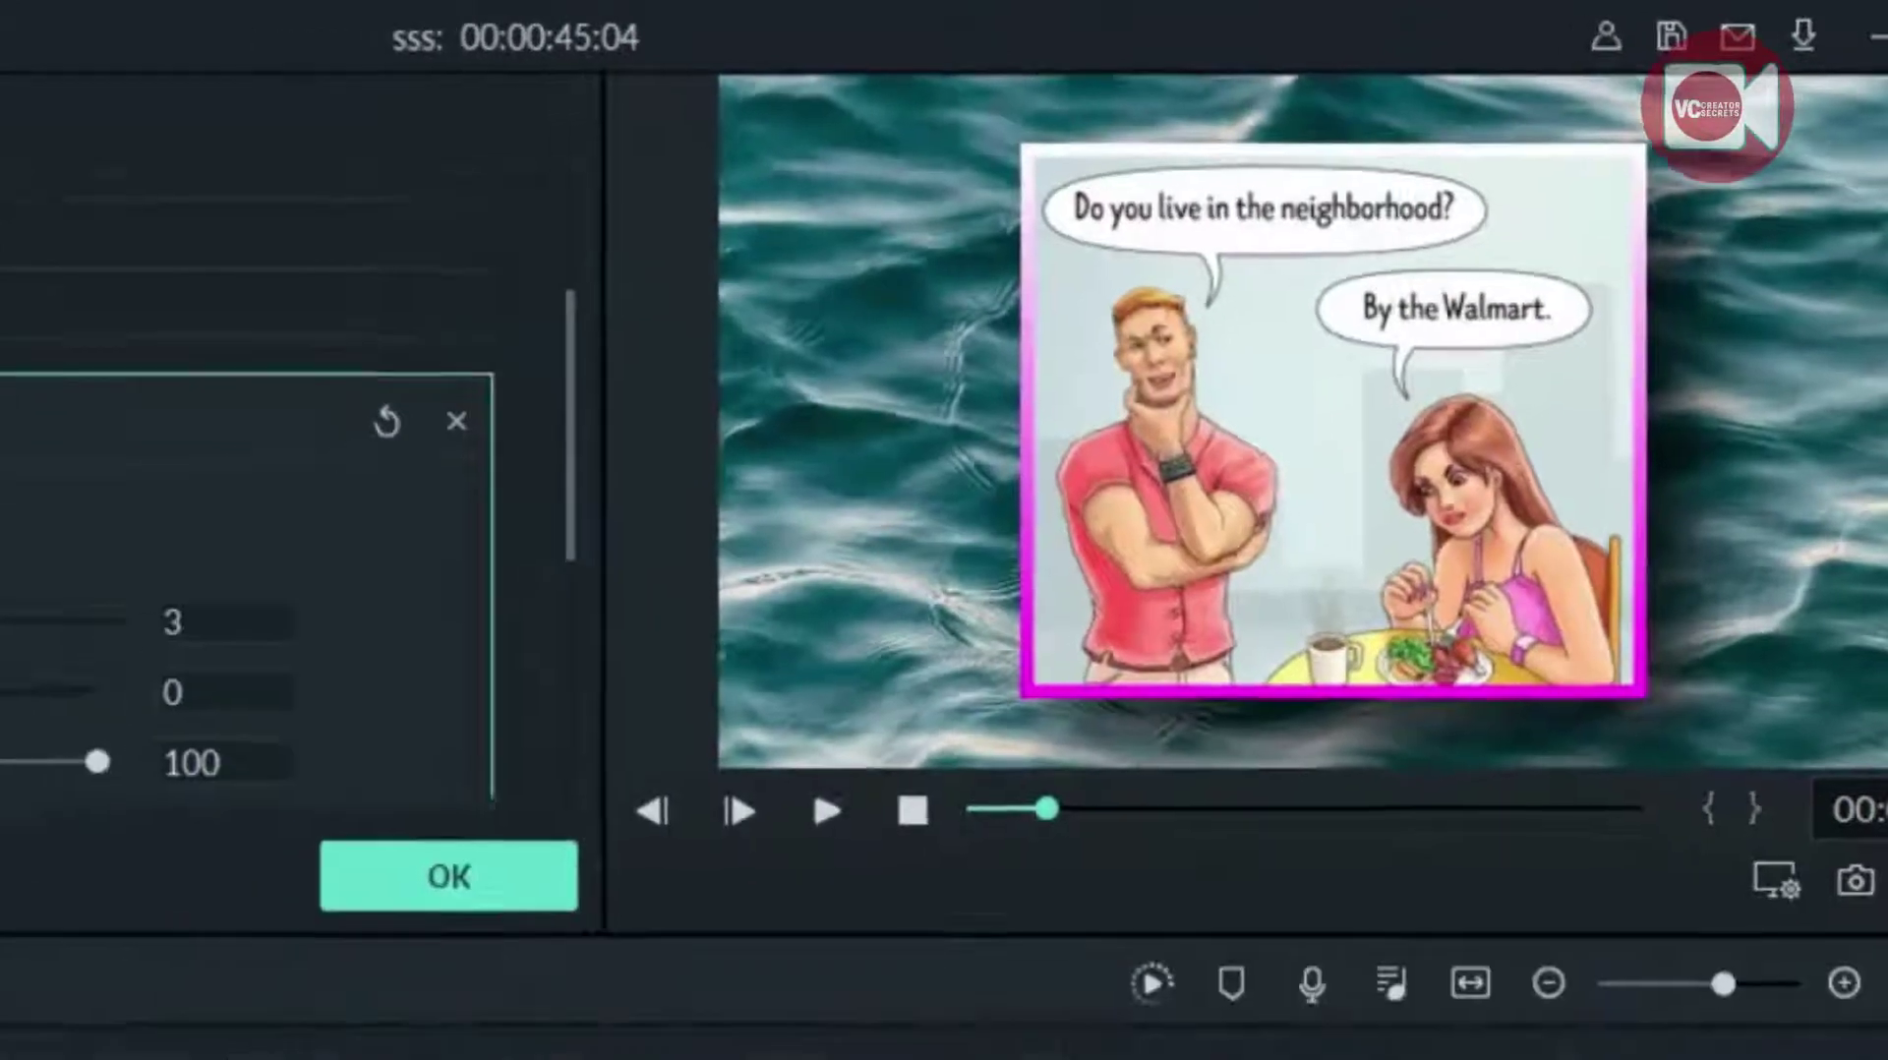
# Try dark blue as the border's end color, then replace it with yellow from the basic colors.
pyautogui.click(590, 342)
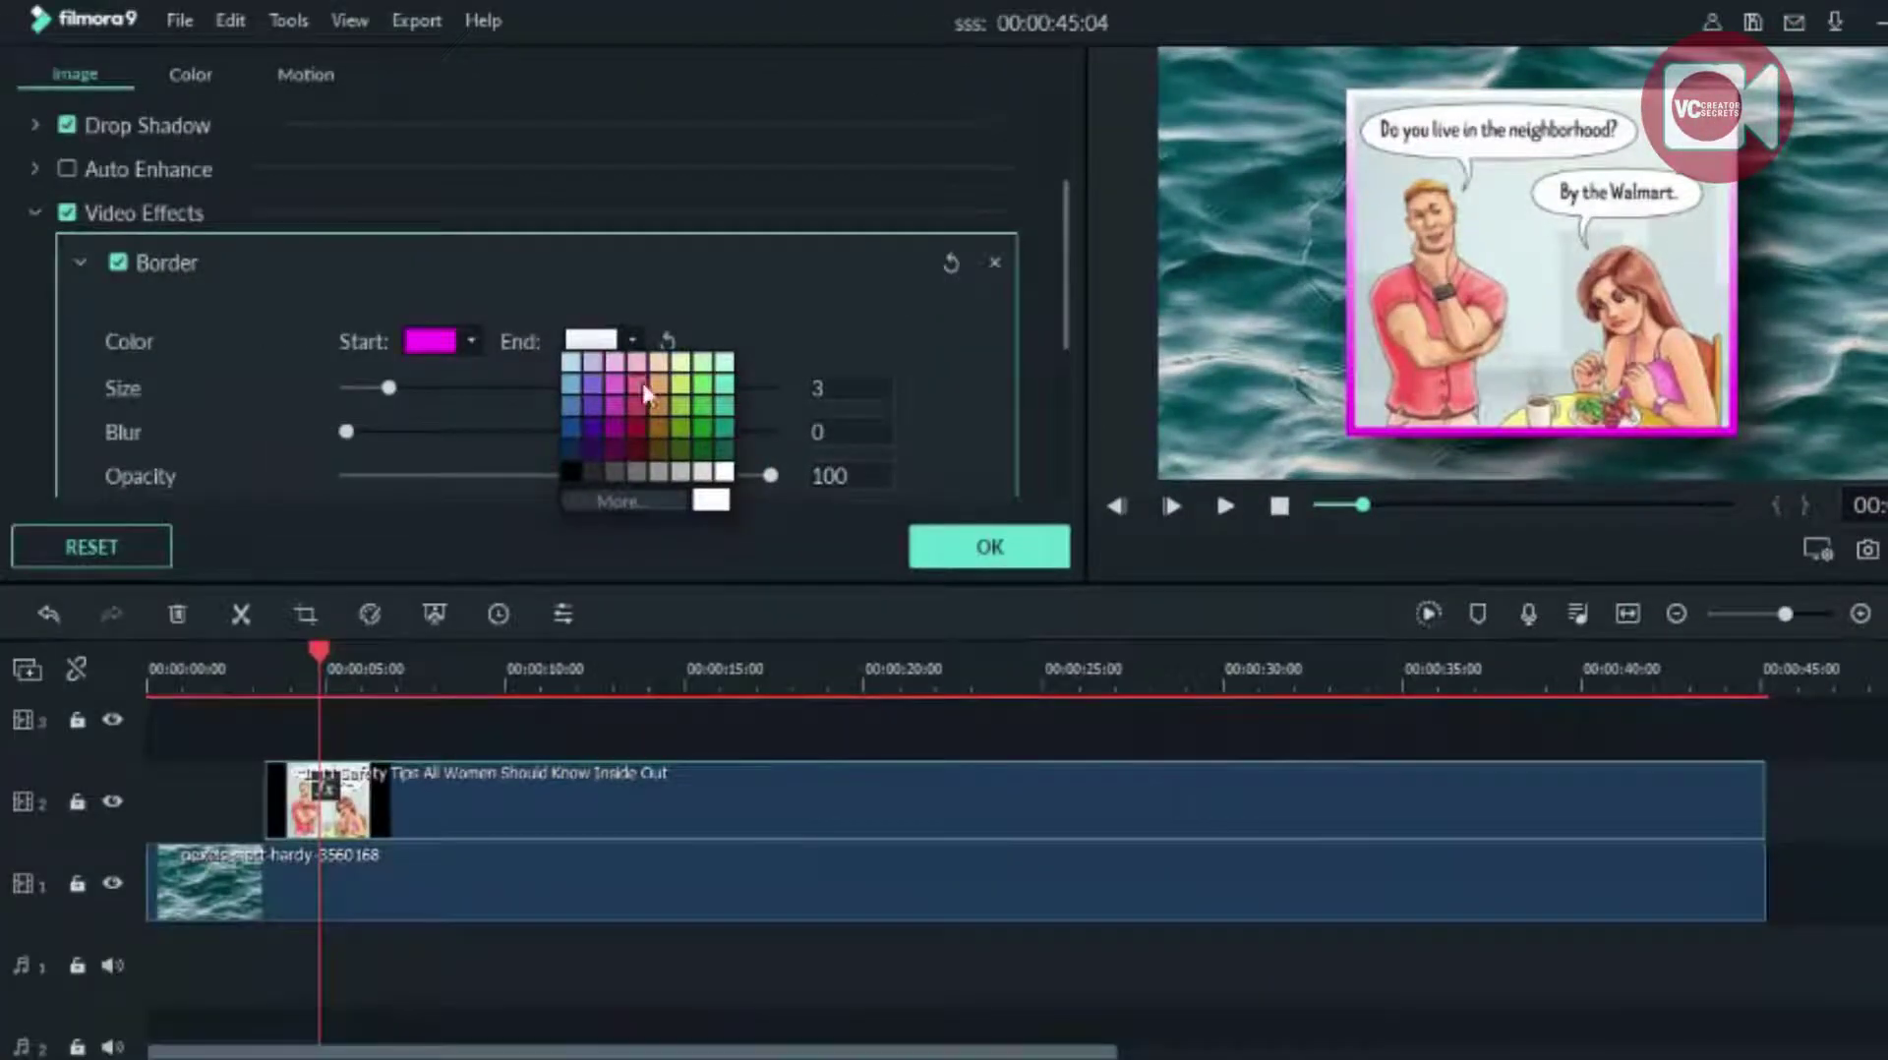
pyautogui.click(565, 431)
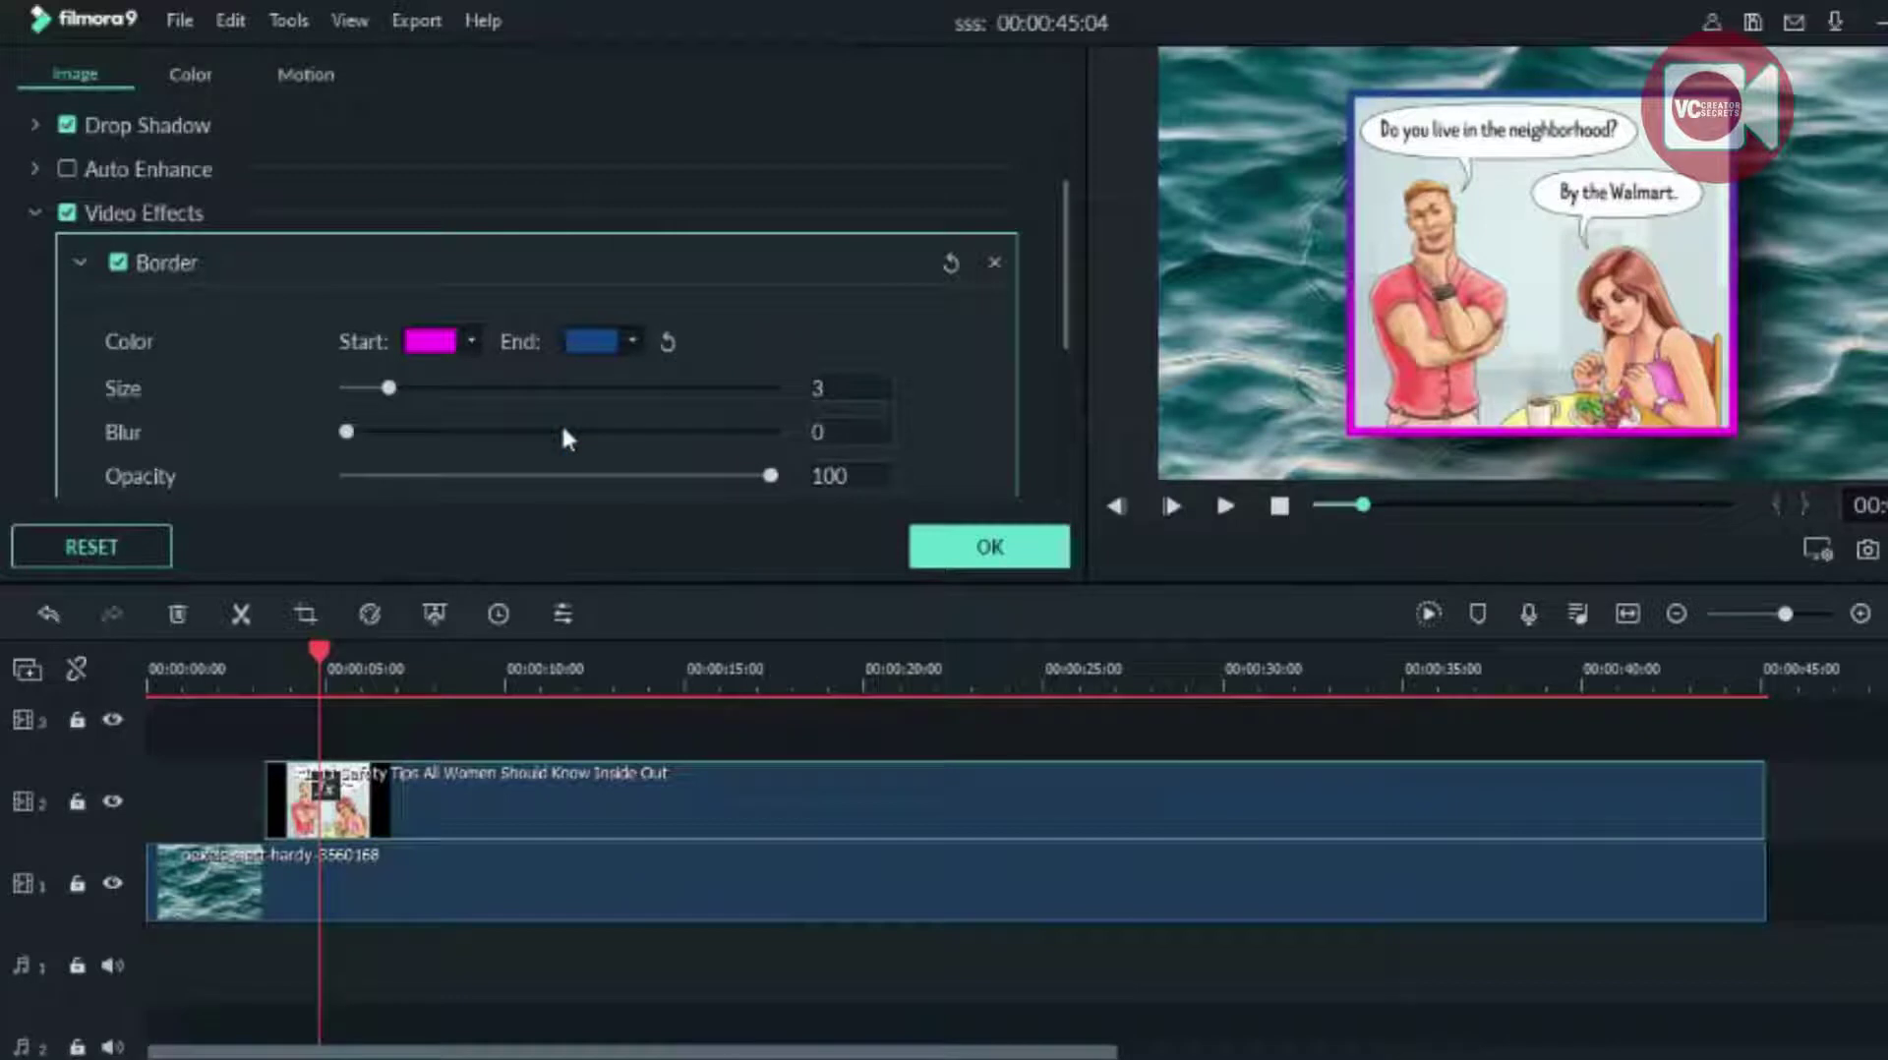
pyautogui.click(570, 338)
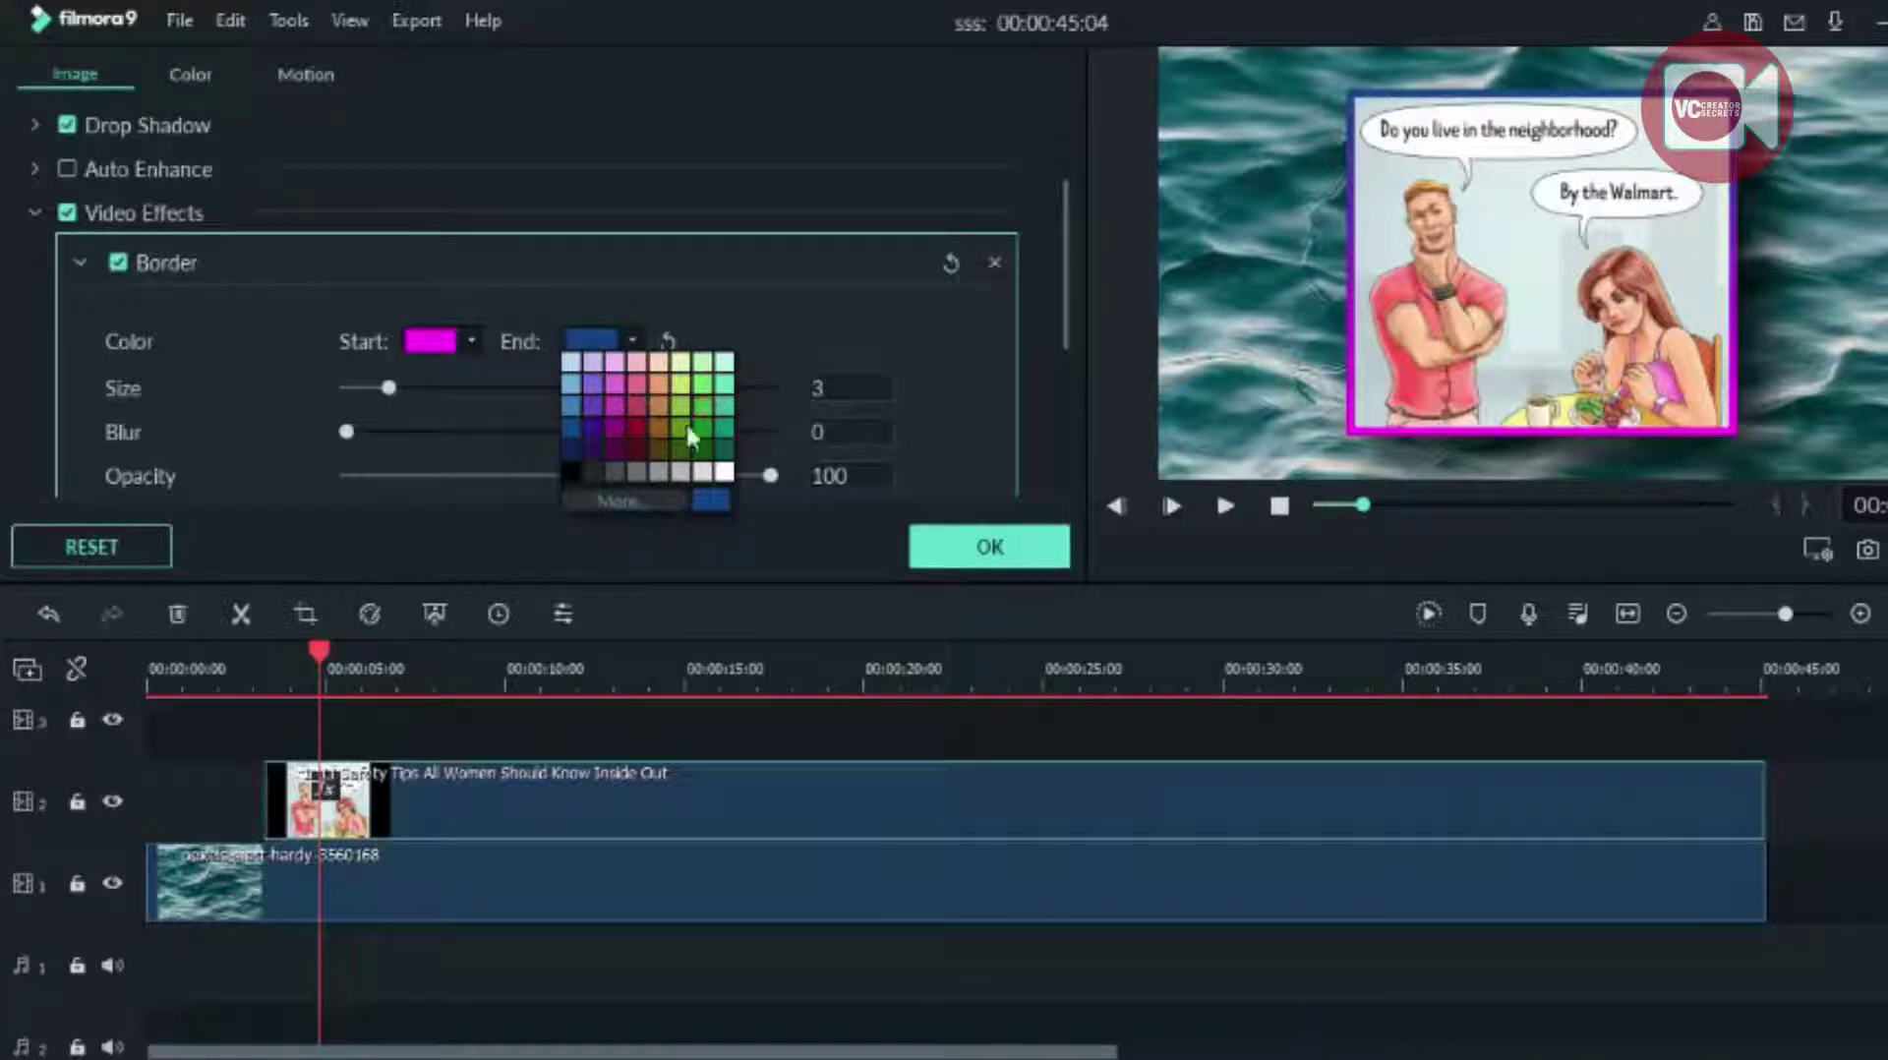
pyautogui.click(651, 501)
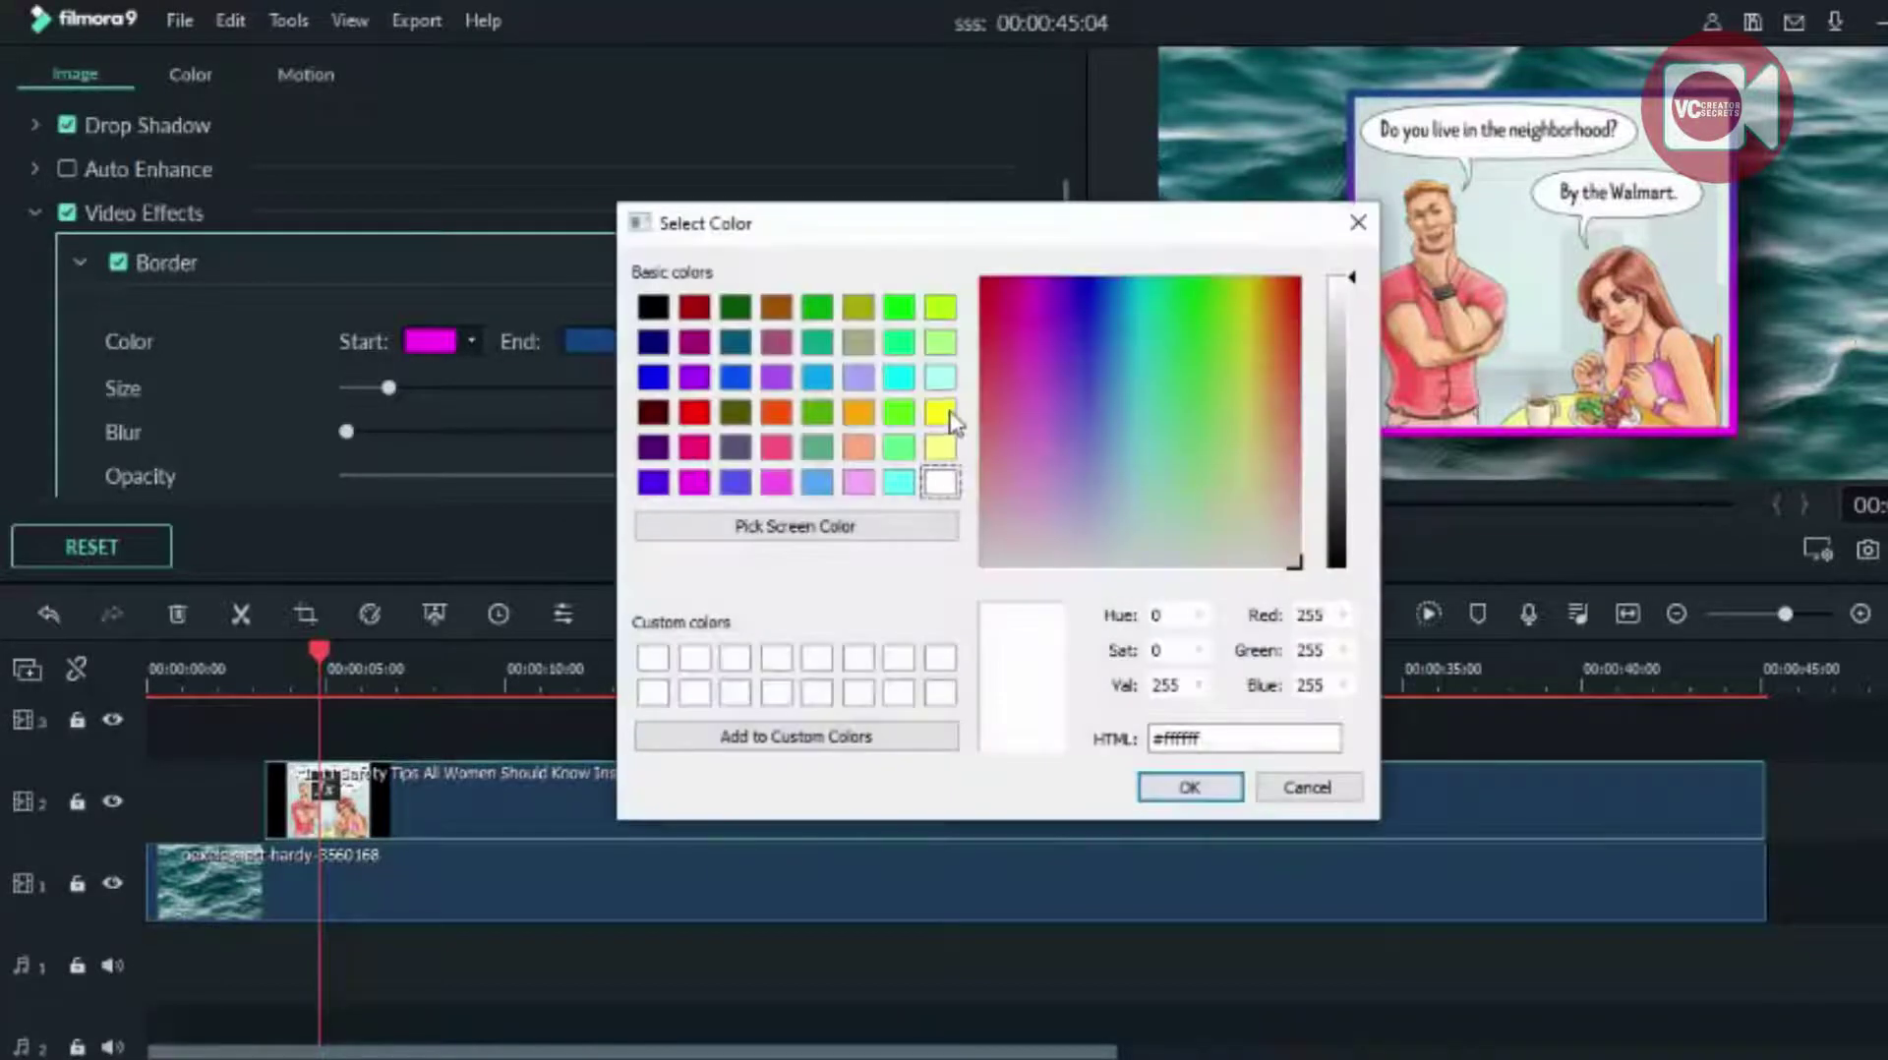
pyautogui.click(941, 412)
pyautogui.click(1191, 789)
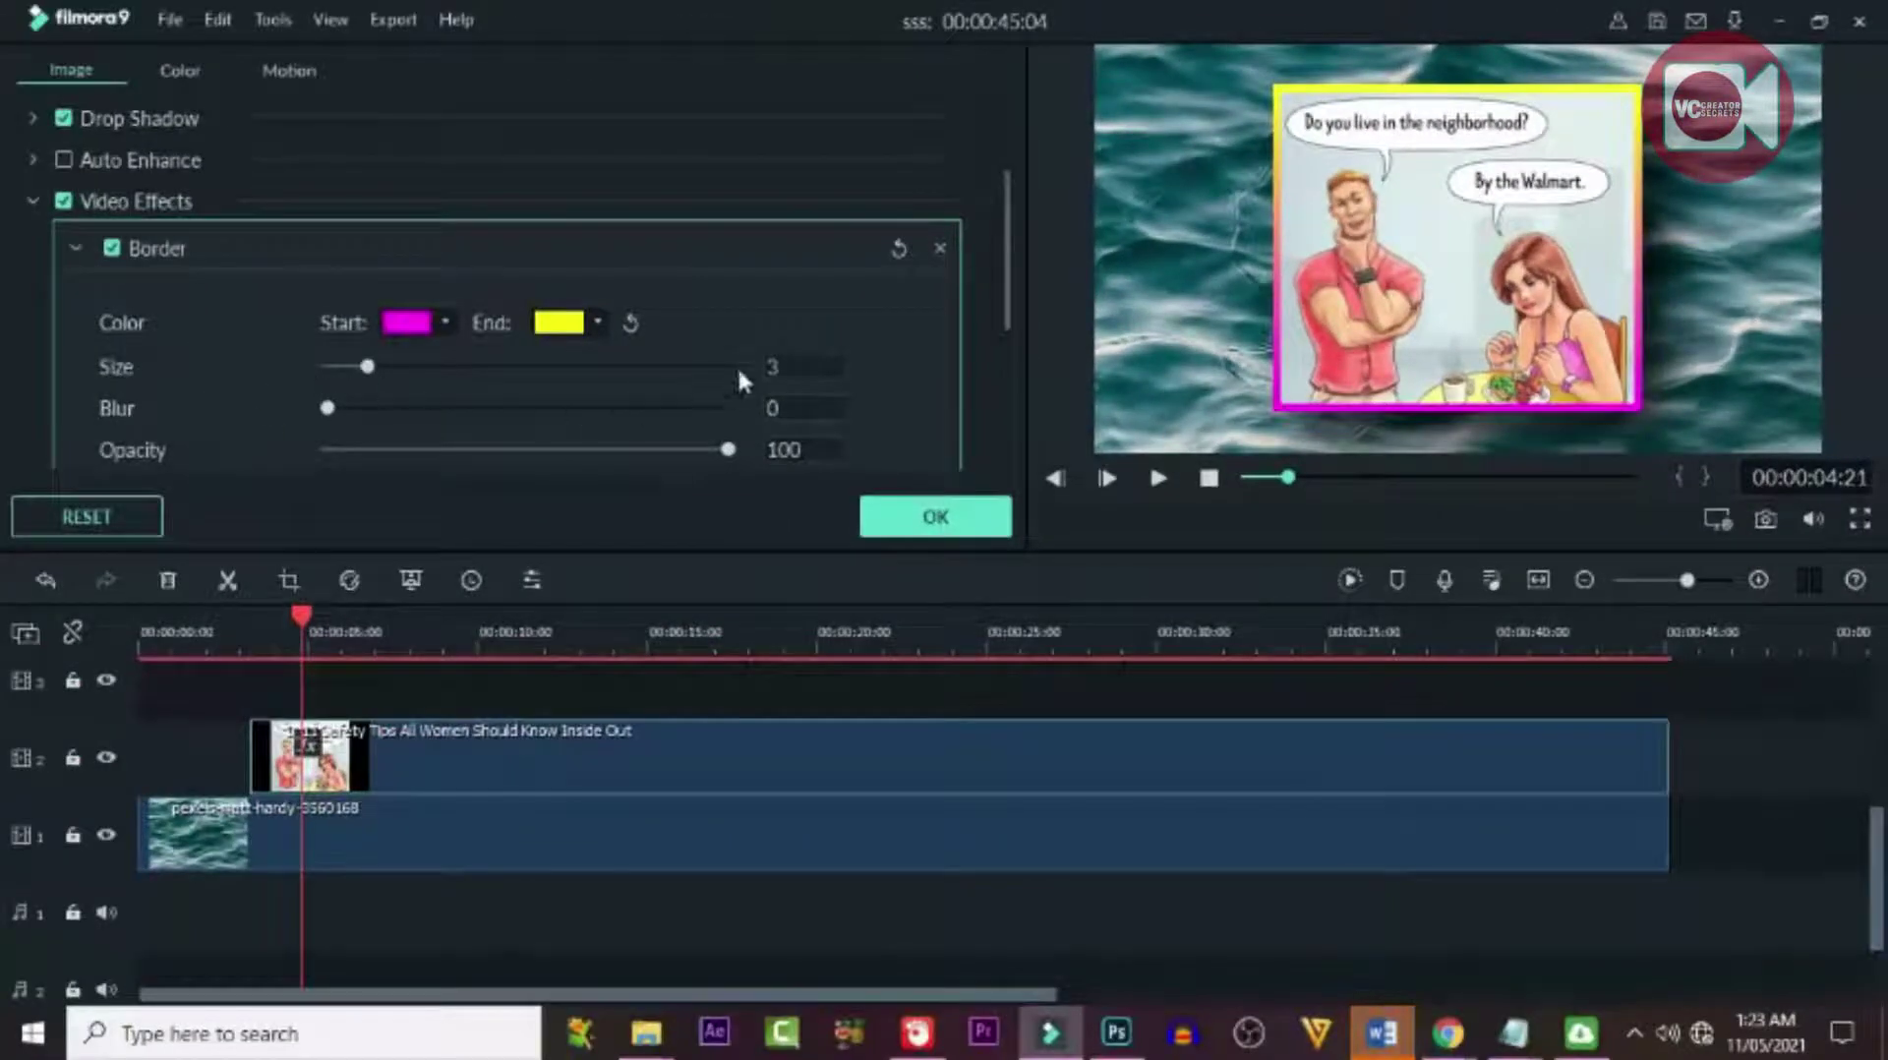
# Set the border size to 5 and bring the remaining border settings into view.
pyautogui.doubleClick(772, 365)
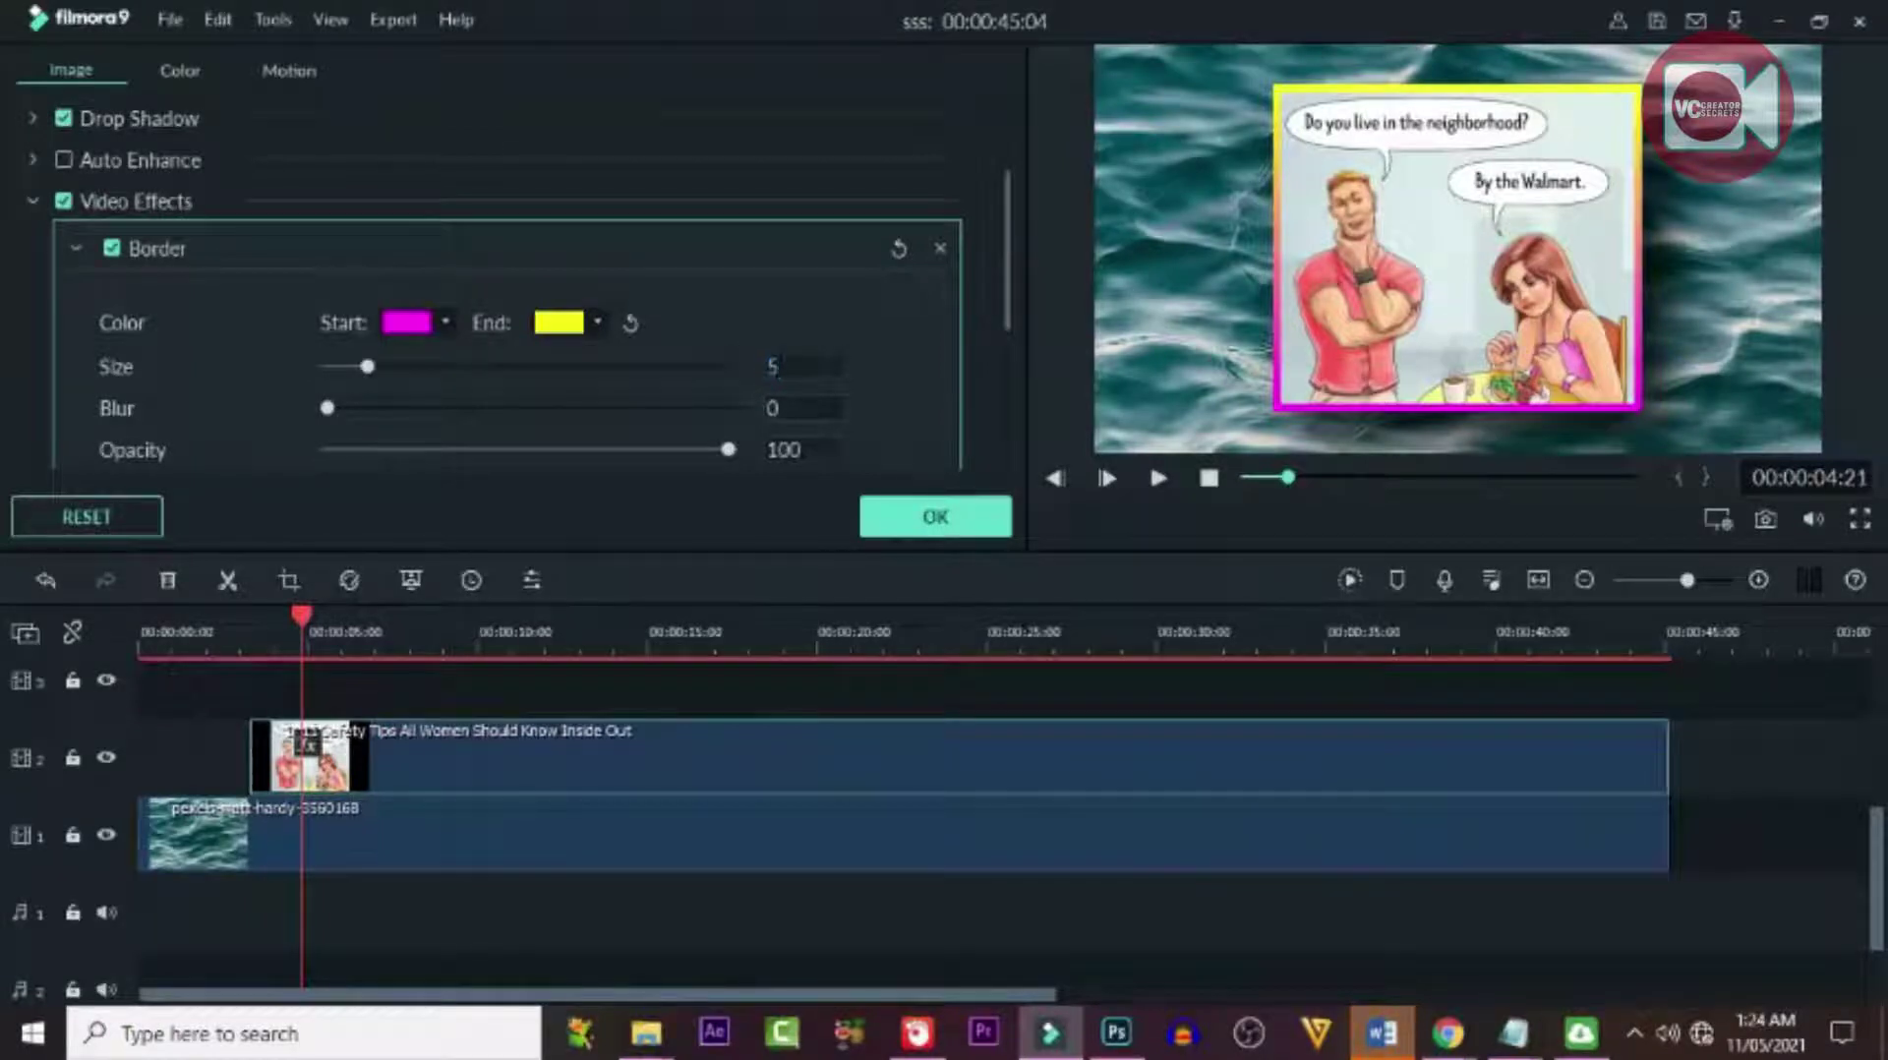
pyautogui.write('5')
pyautogui.press('Return')
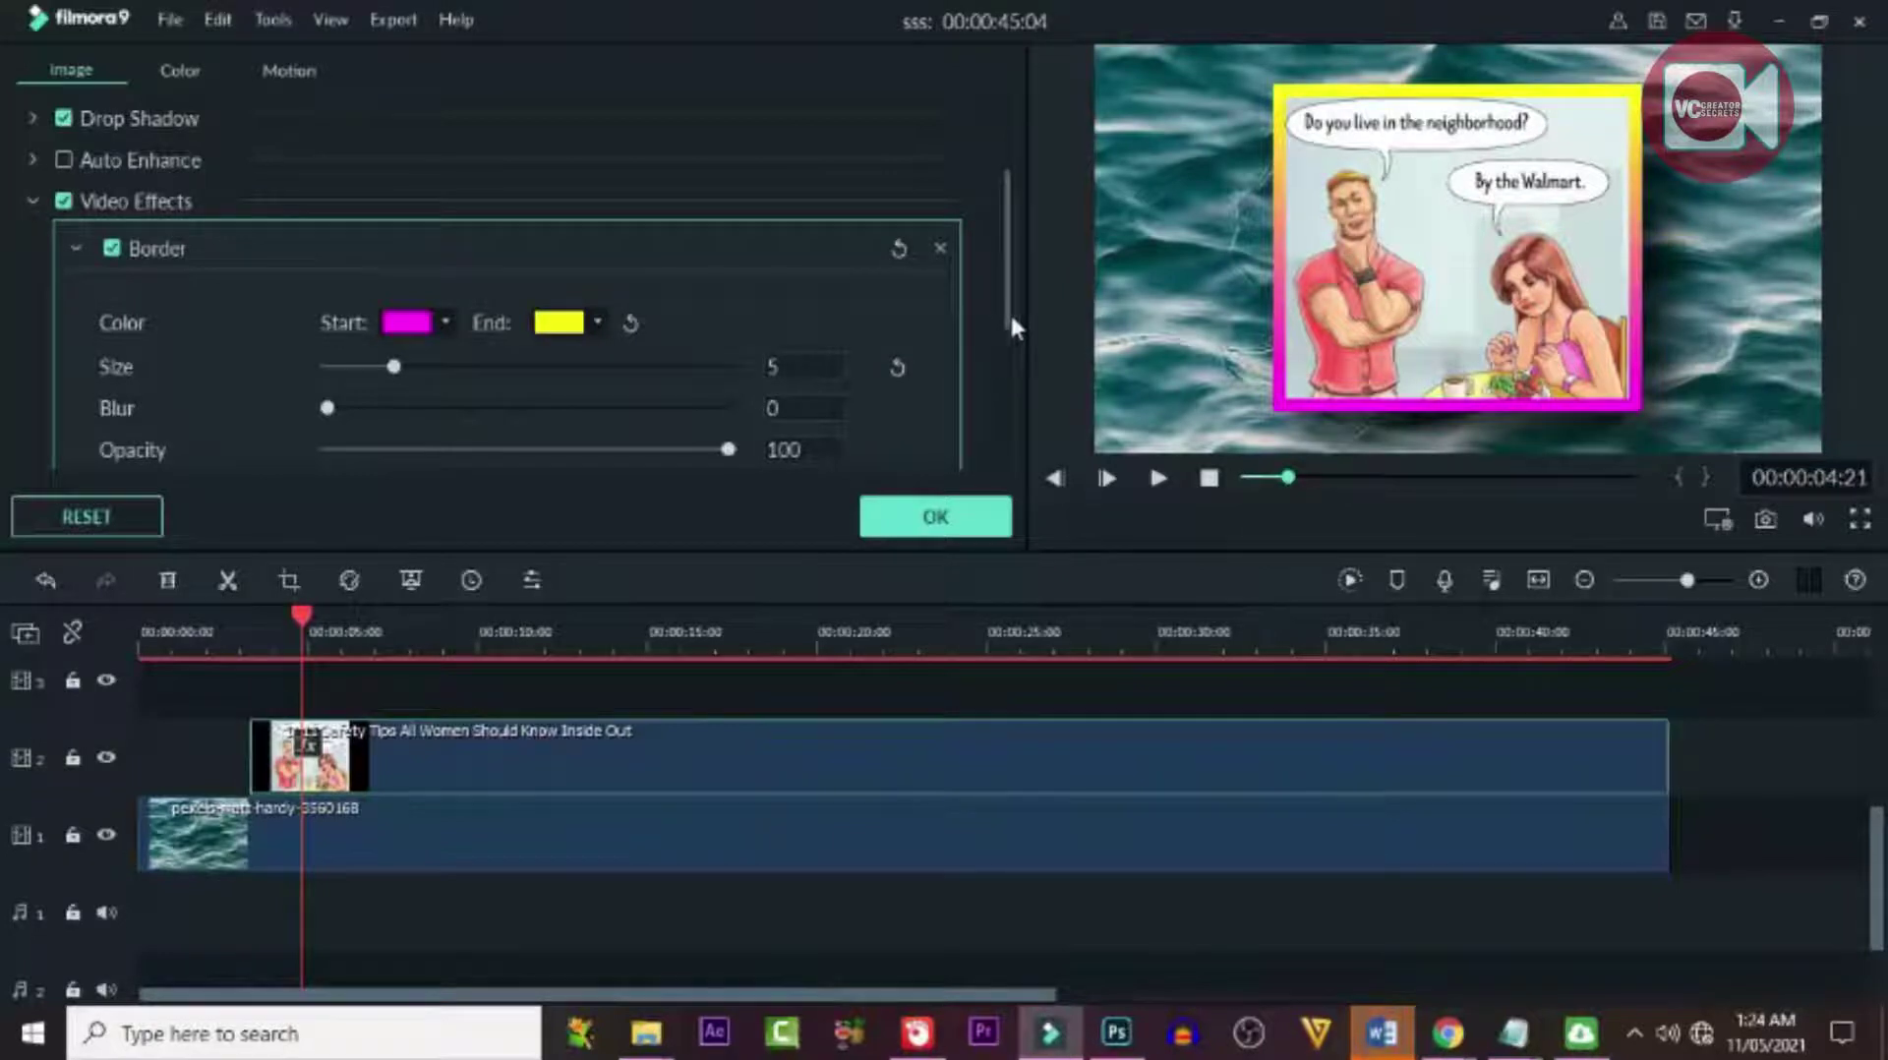
pyautogui.moveTo(1012, 318)
pyautogui.mouseDown()
pyautogui.moveTo(1011, 368)
pyautogui.moveTo(1011, 350)
pyautogui.mouseUp()
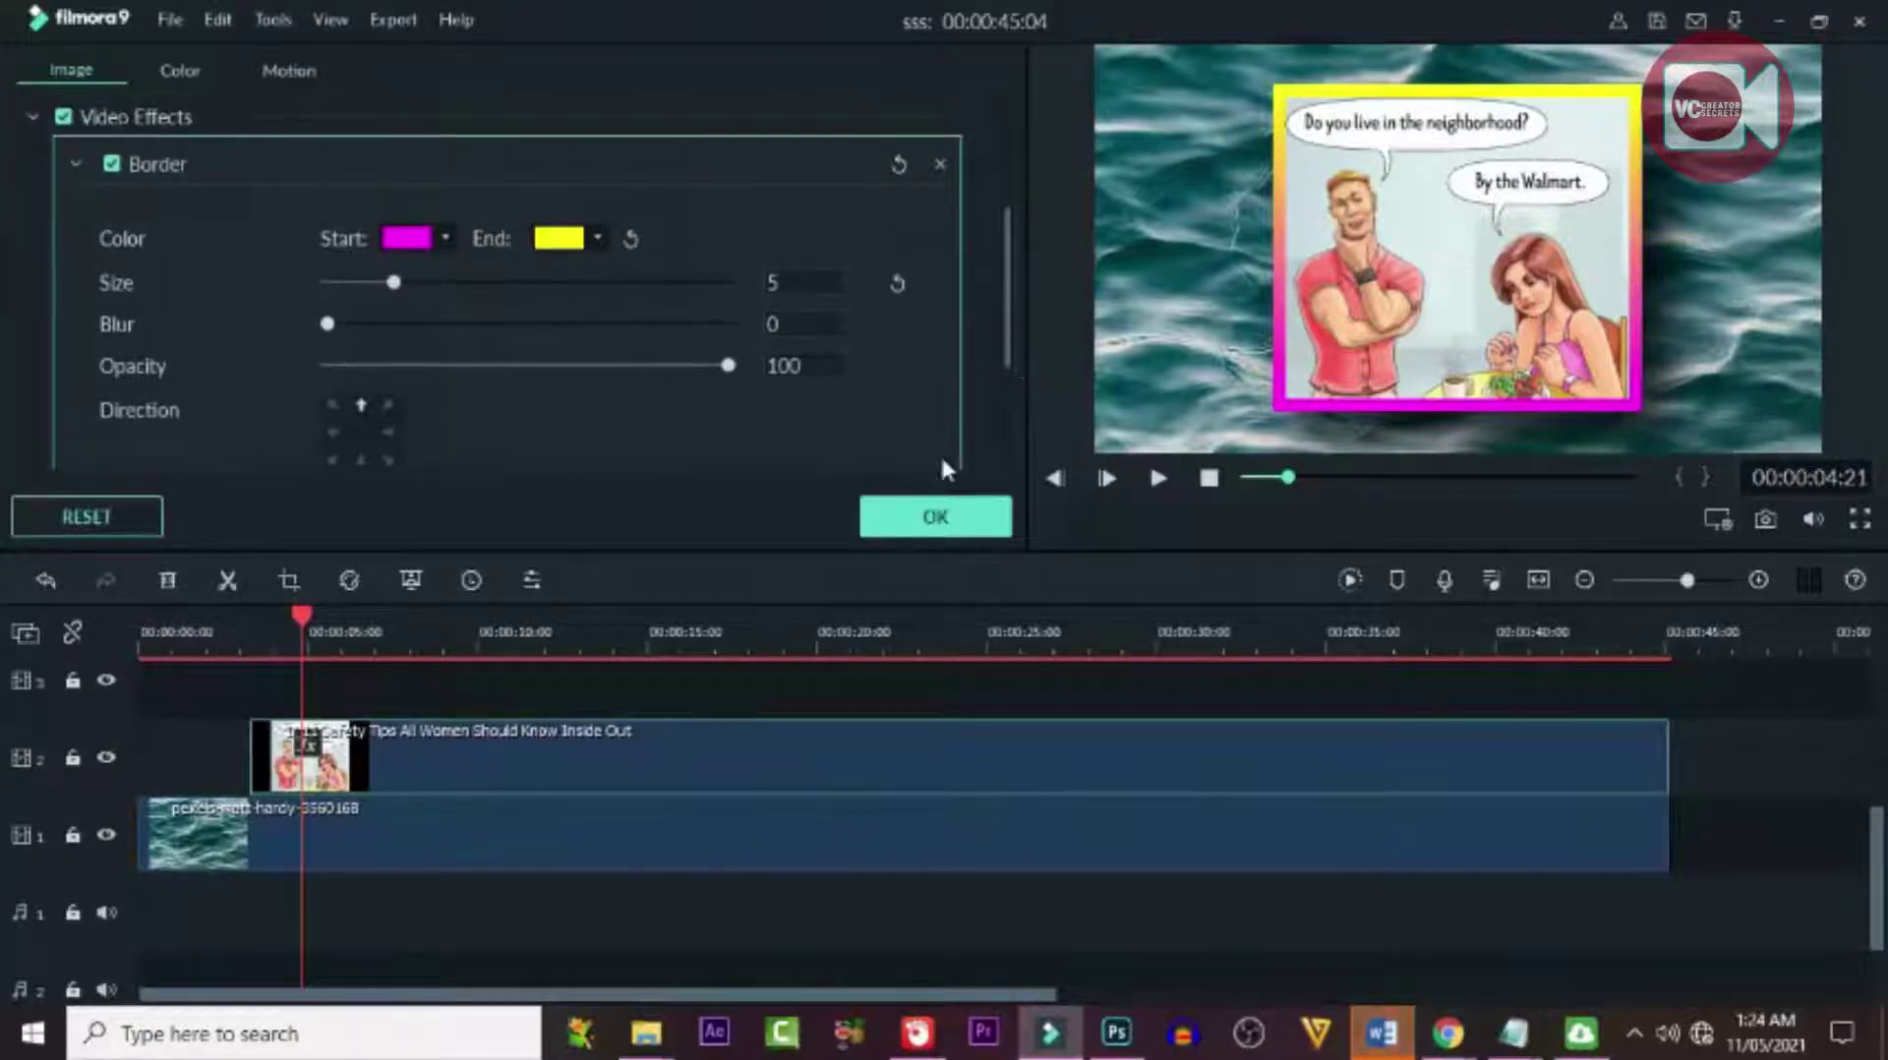
# Confirm the border settings, return to the project media, and play the timeline from the beginning to review the framed image.
pyautogui.click(932, 519)
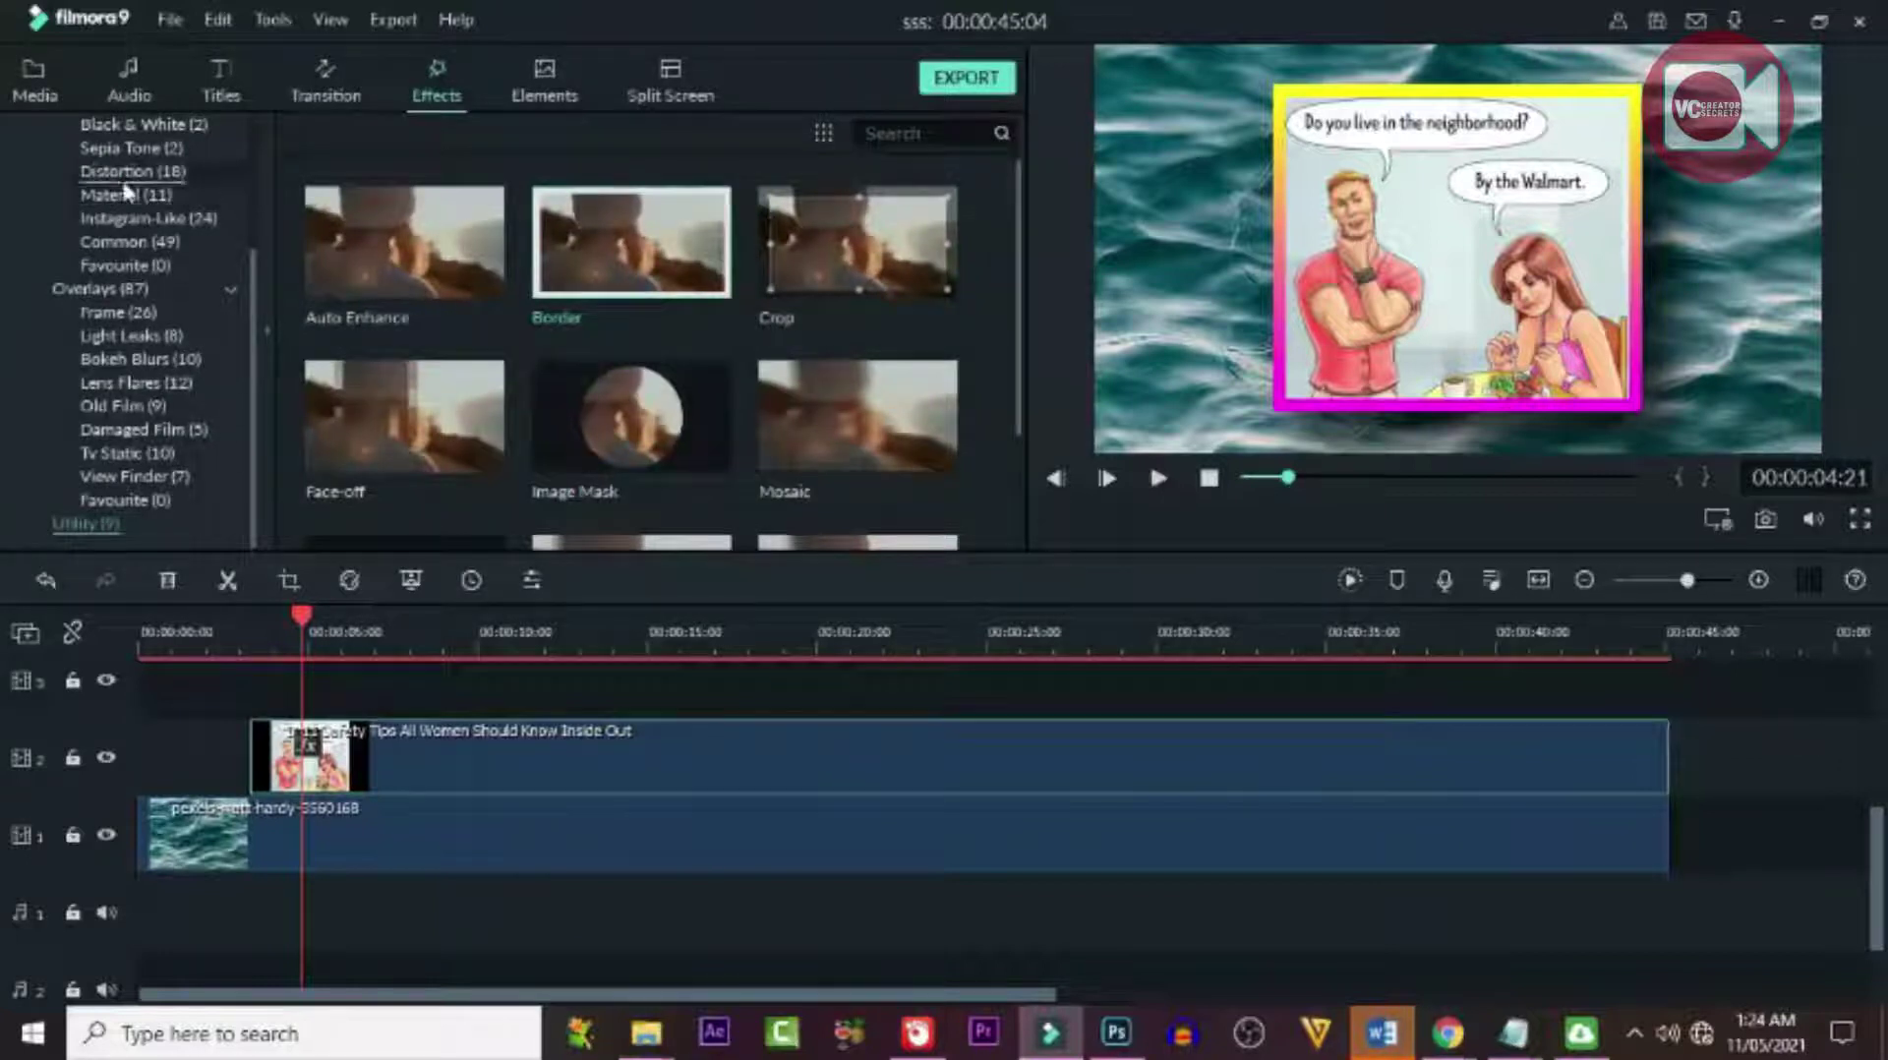
pyautogui.click(45, 87)
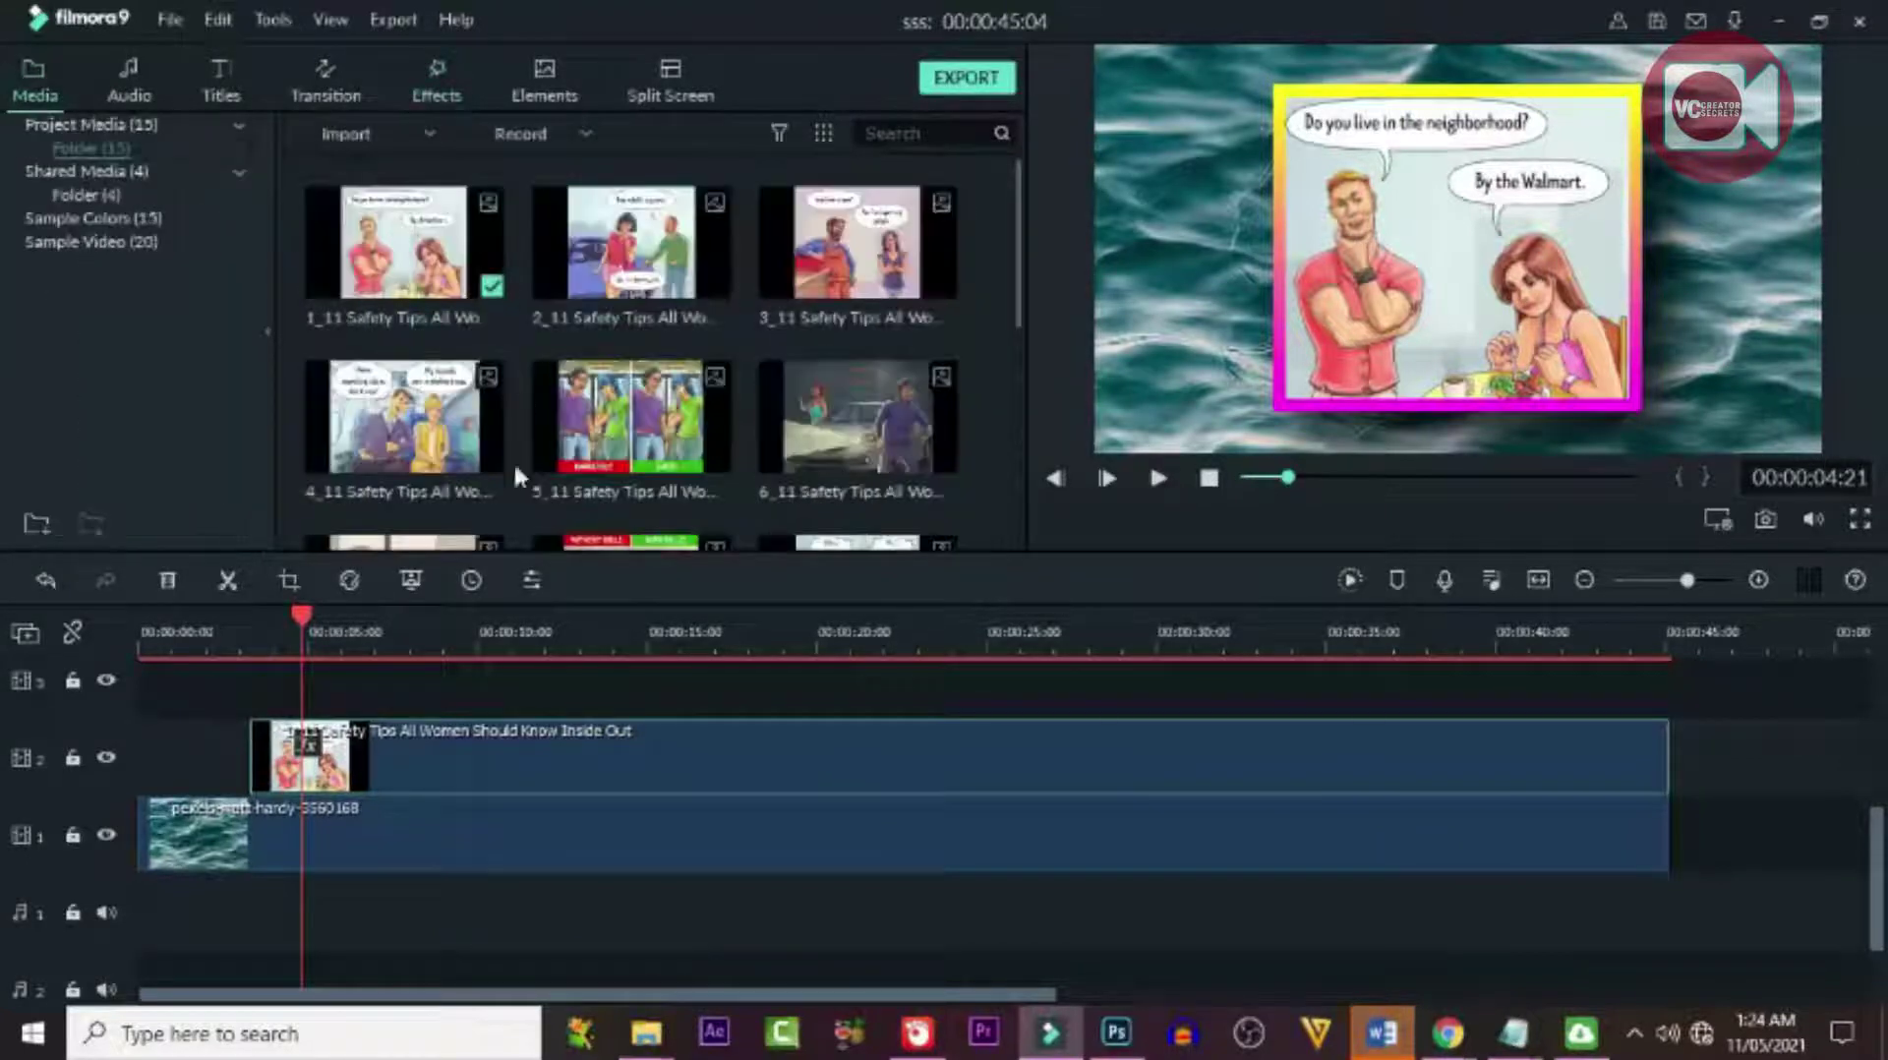
pyautogui.moveTo(305, 618); pyautogui.dragTo(79, 639)
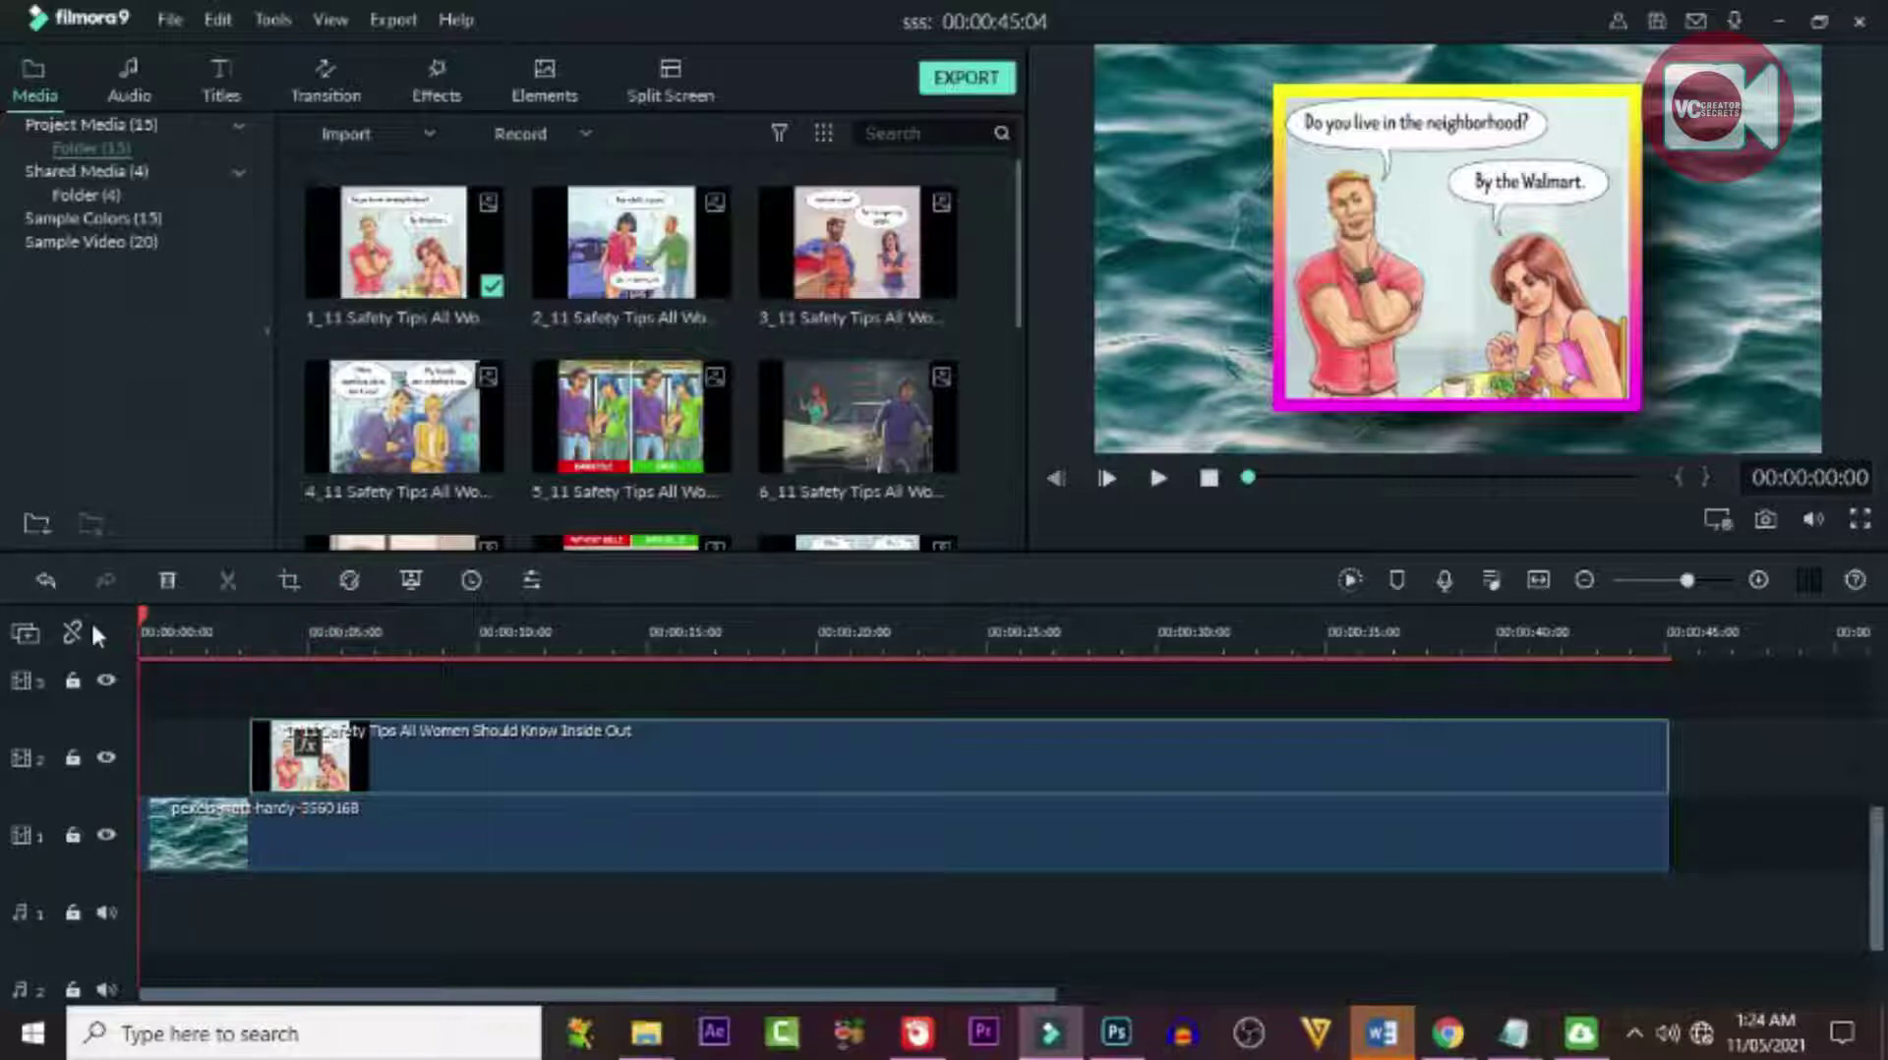
pyautogui.press('space')
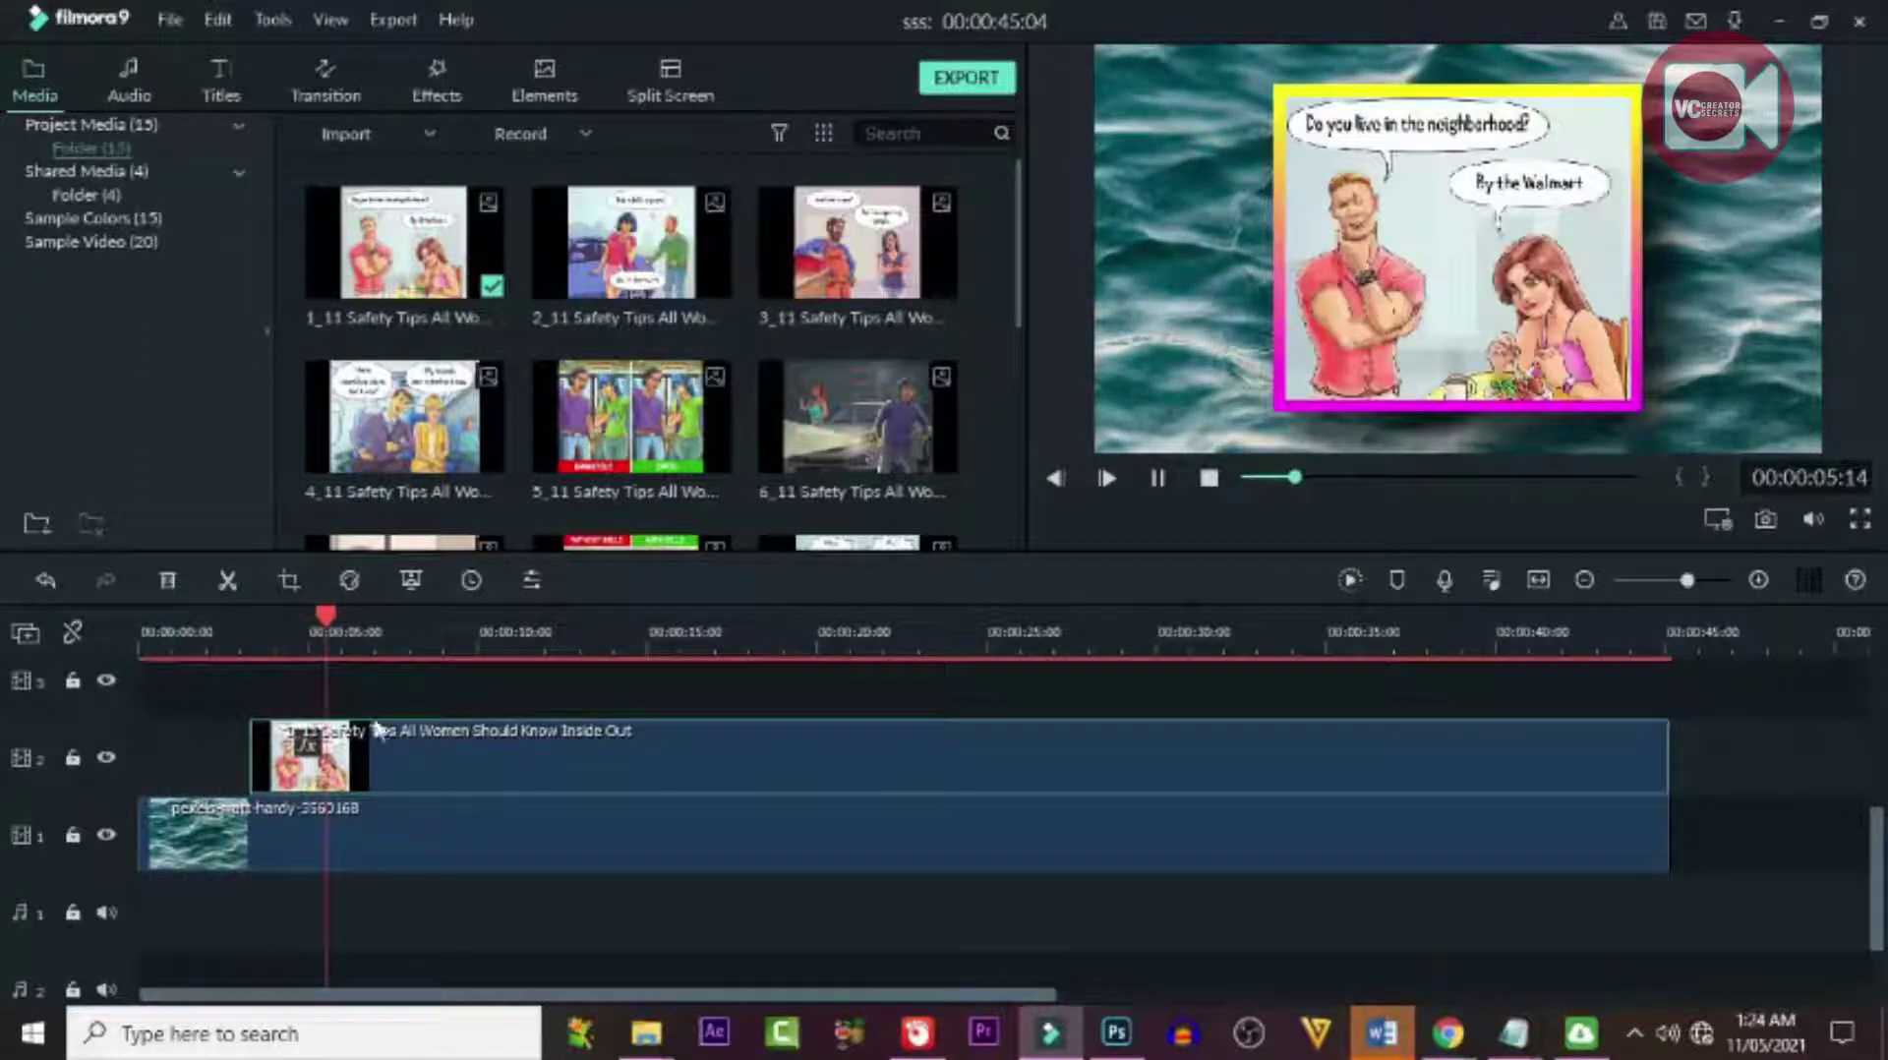
# Apply the Stretch in and zoom in 1 motion to the 1_11 Safety Tips clip on track 2.
pyautogui.doubleClick(413, 777)
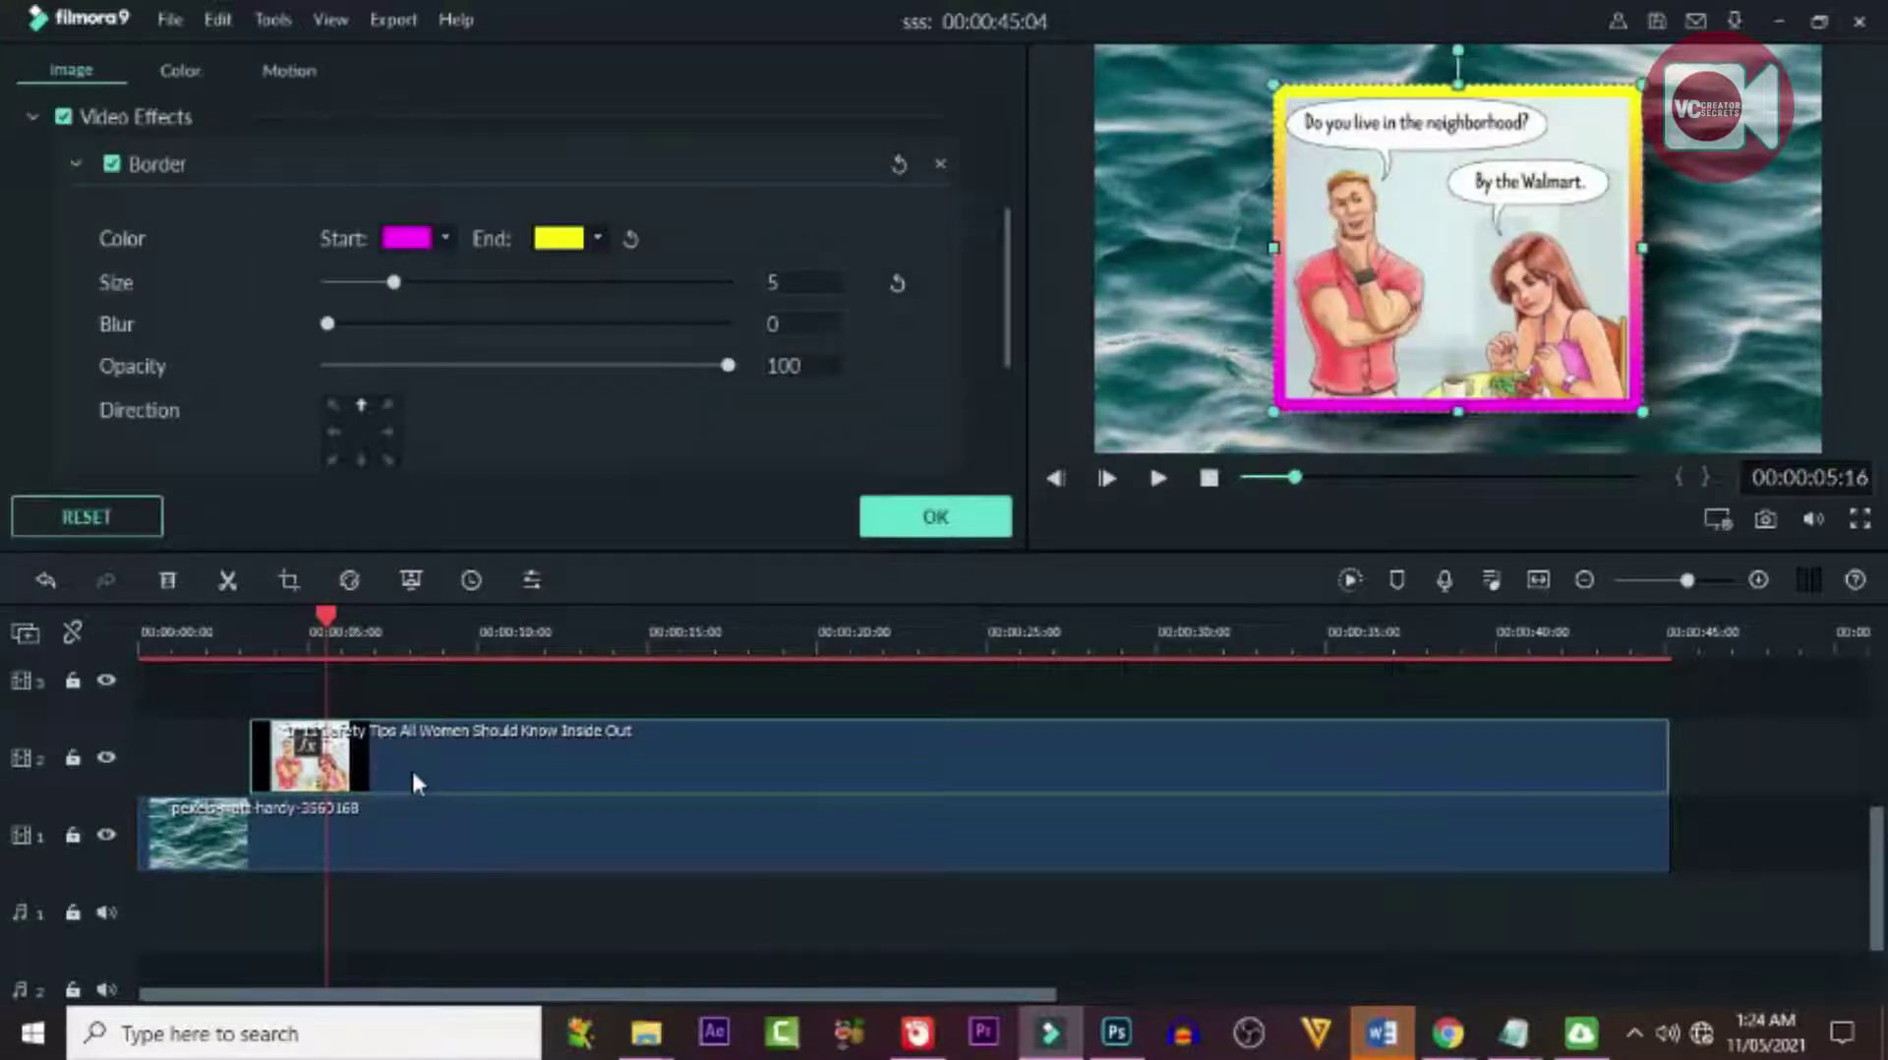
pyautogui.click(276, 65)
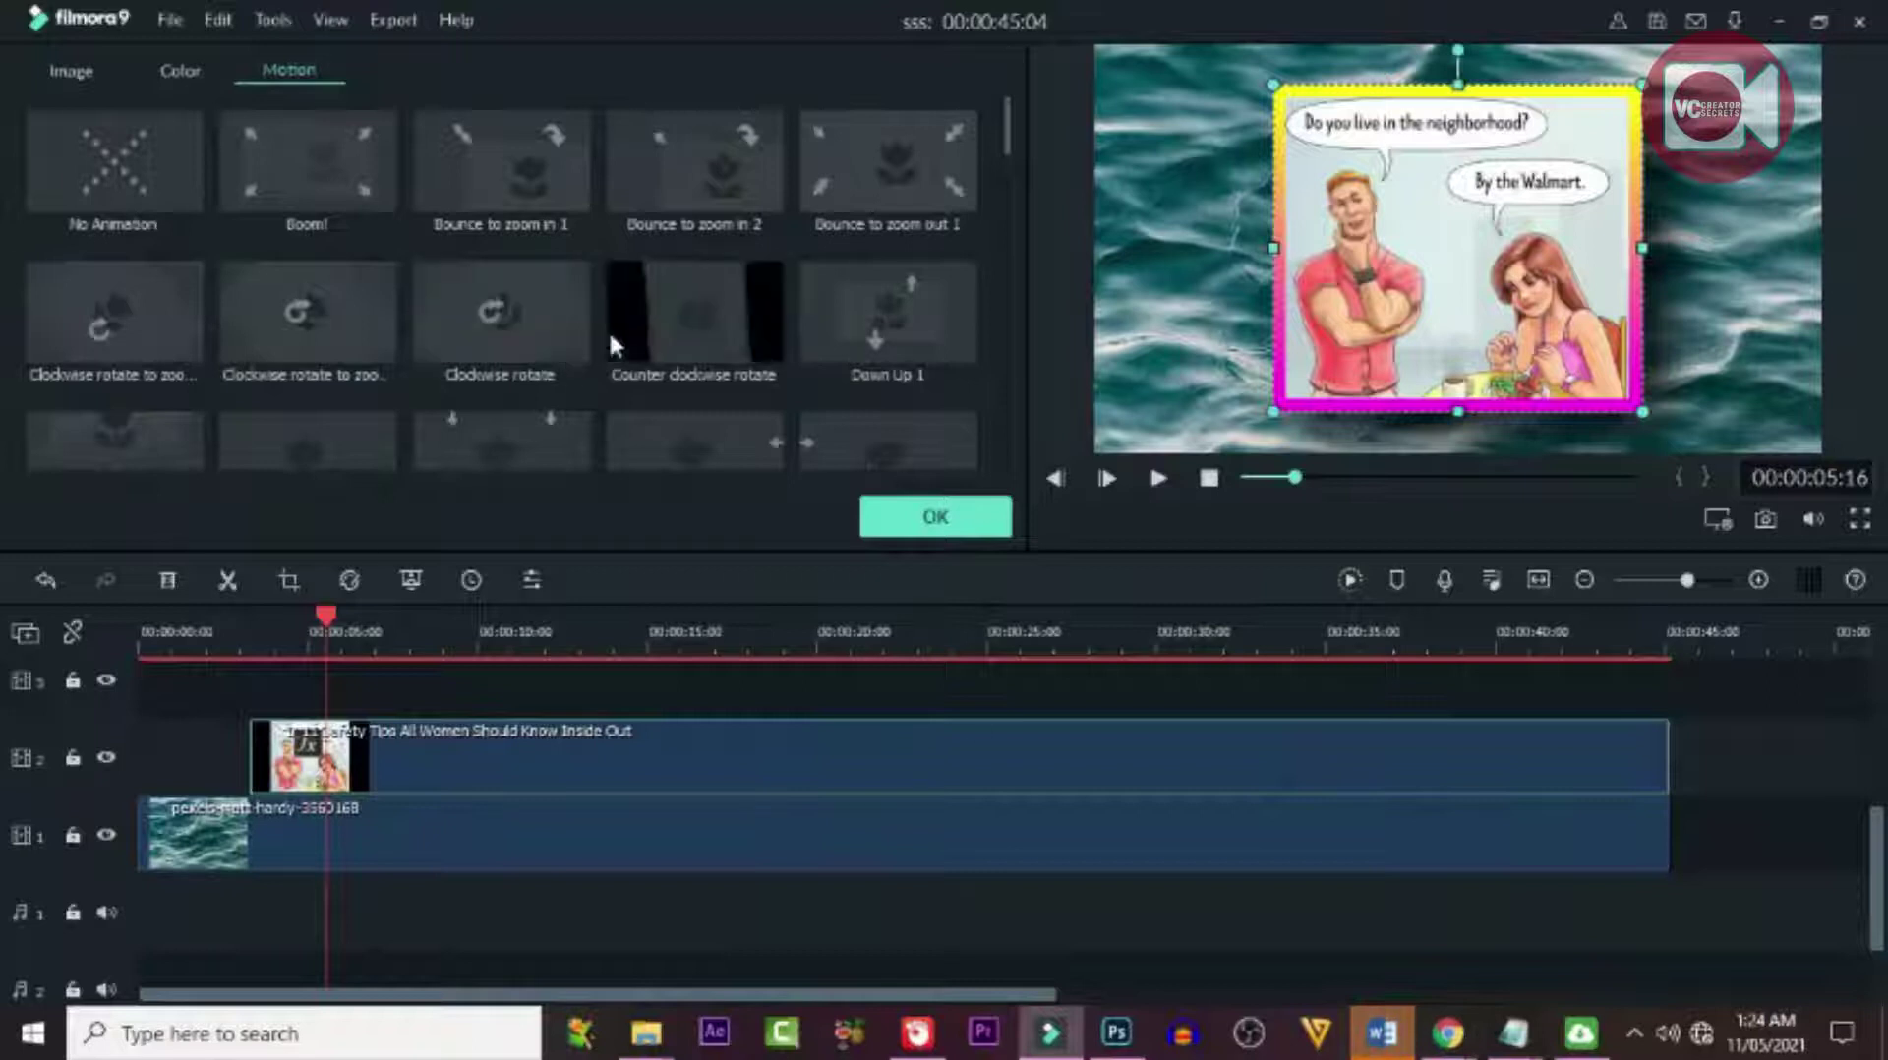
pyautogui.scroll(-1, 610, 336)
pyautogui.scroll(-2, 609, 344)
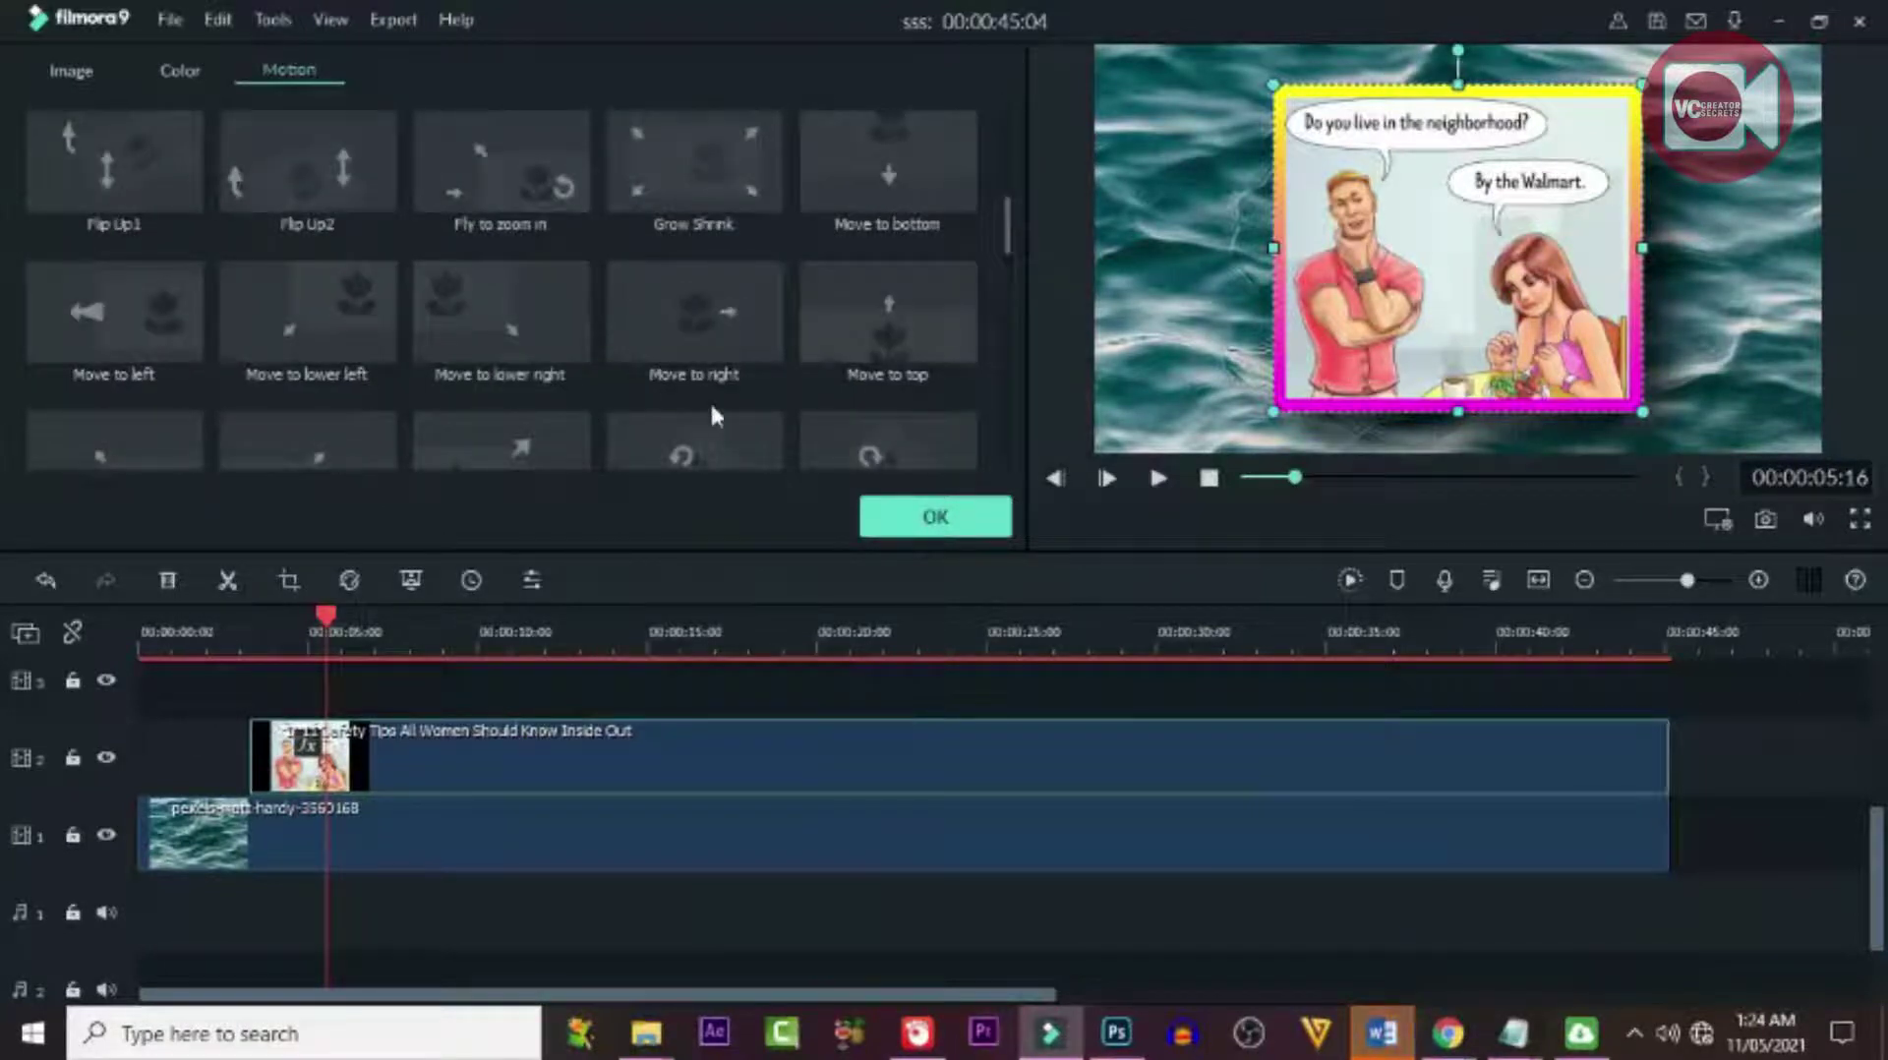
pyautogui.scroll(-1, 706, 374)
pyautogui.scroll(-1, 708, 371)
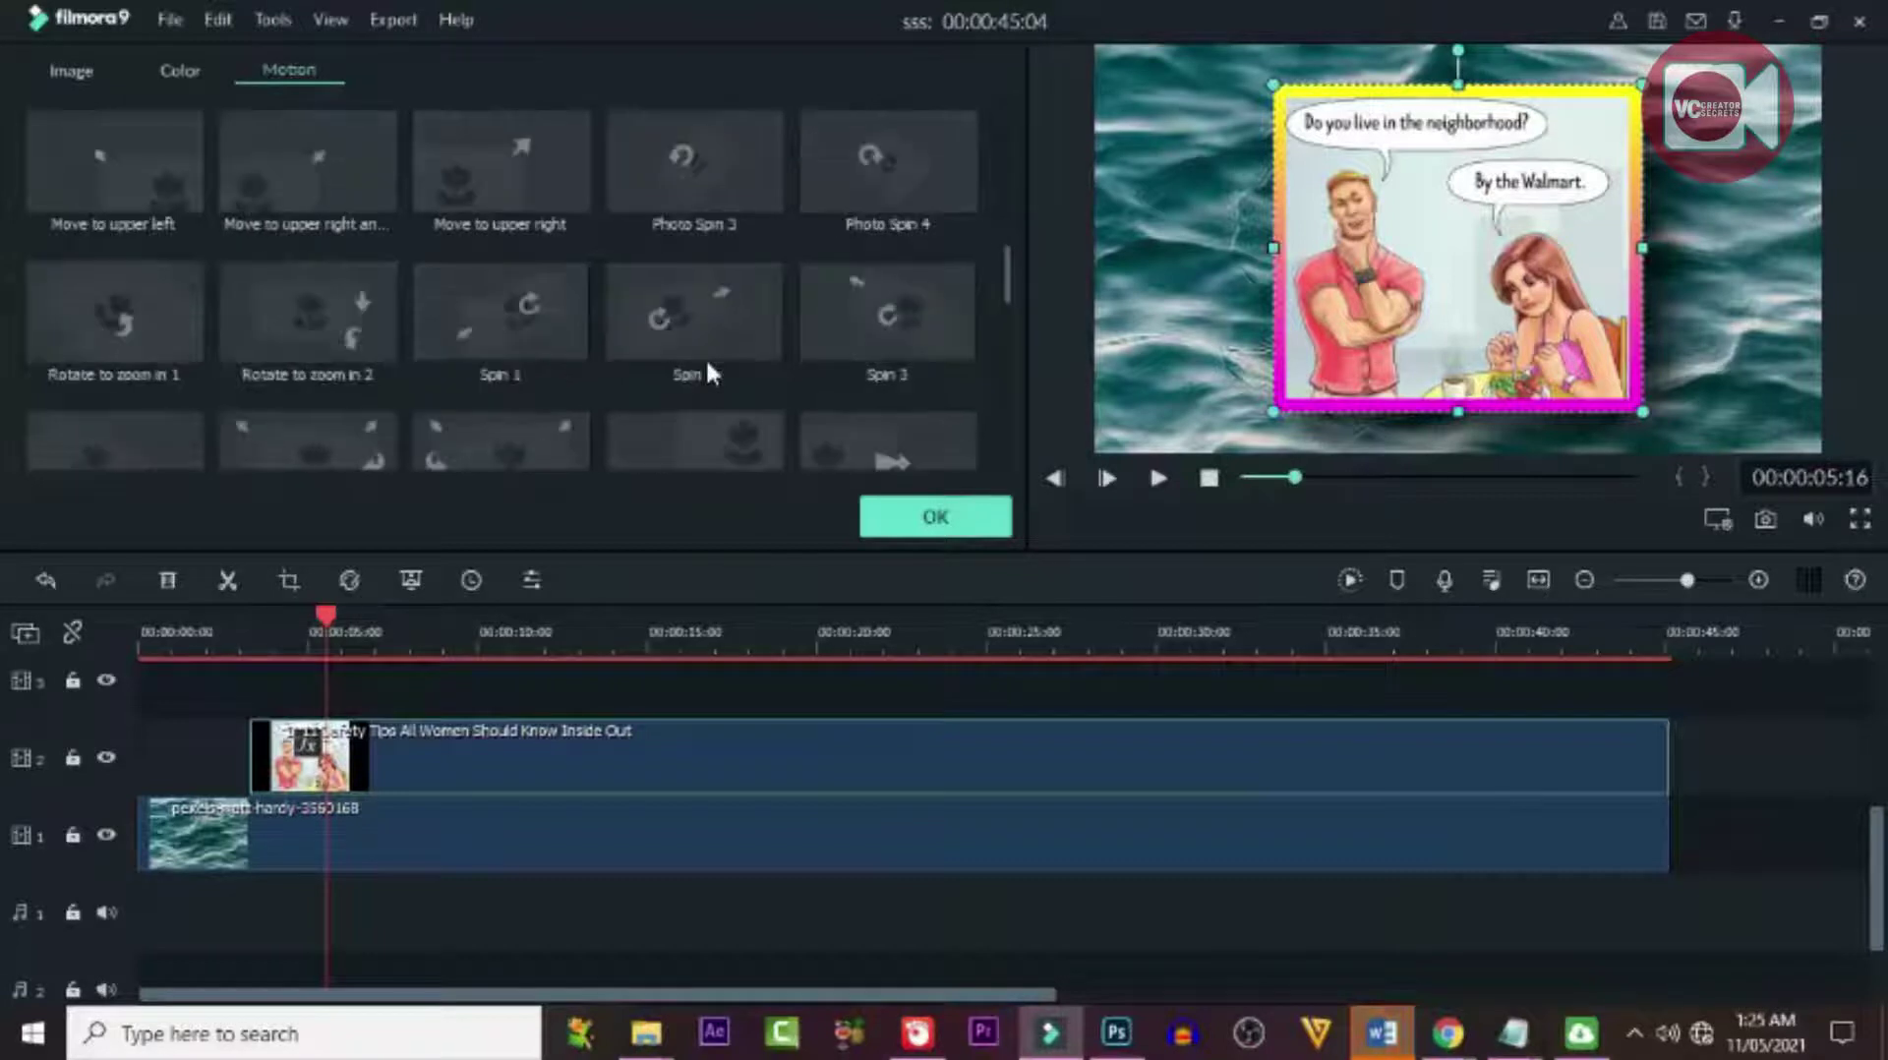
pyautogui.scroll(-1, 706, 372)
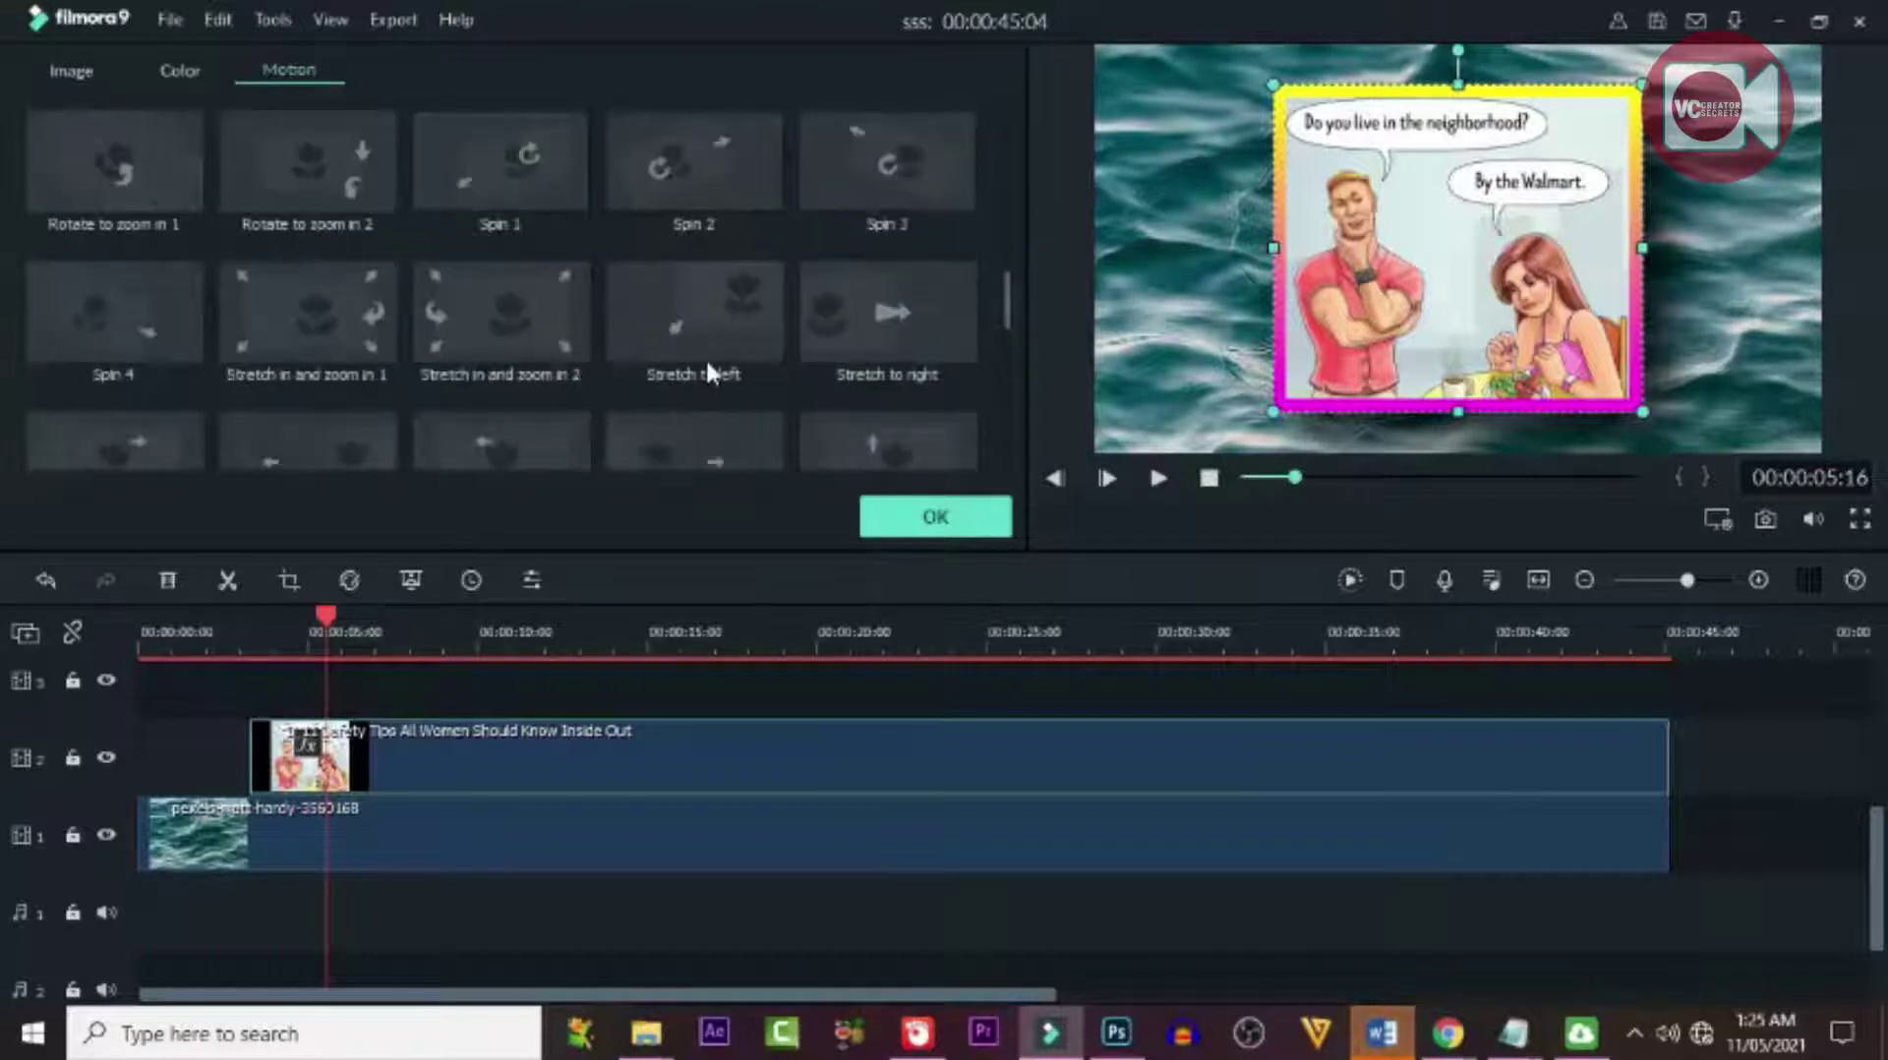
pyautogui.click(305, 329)
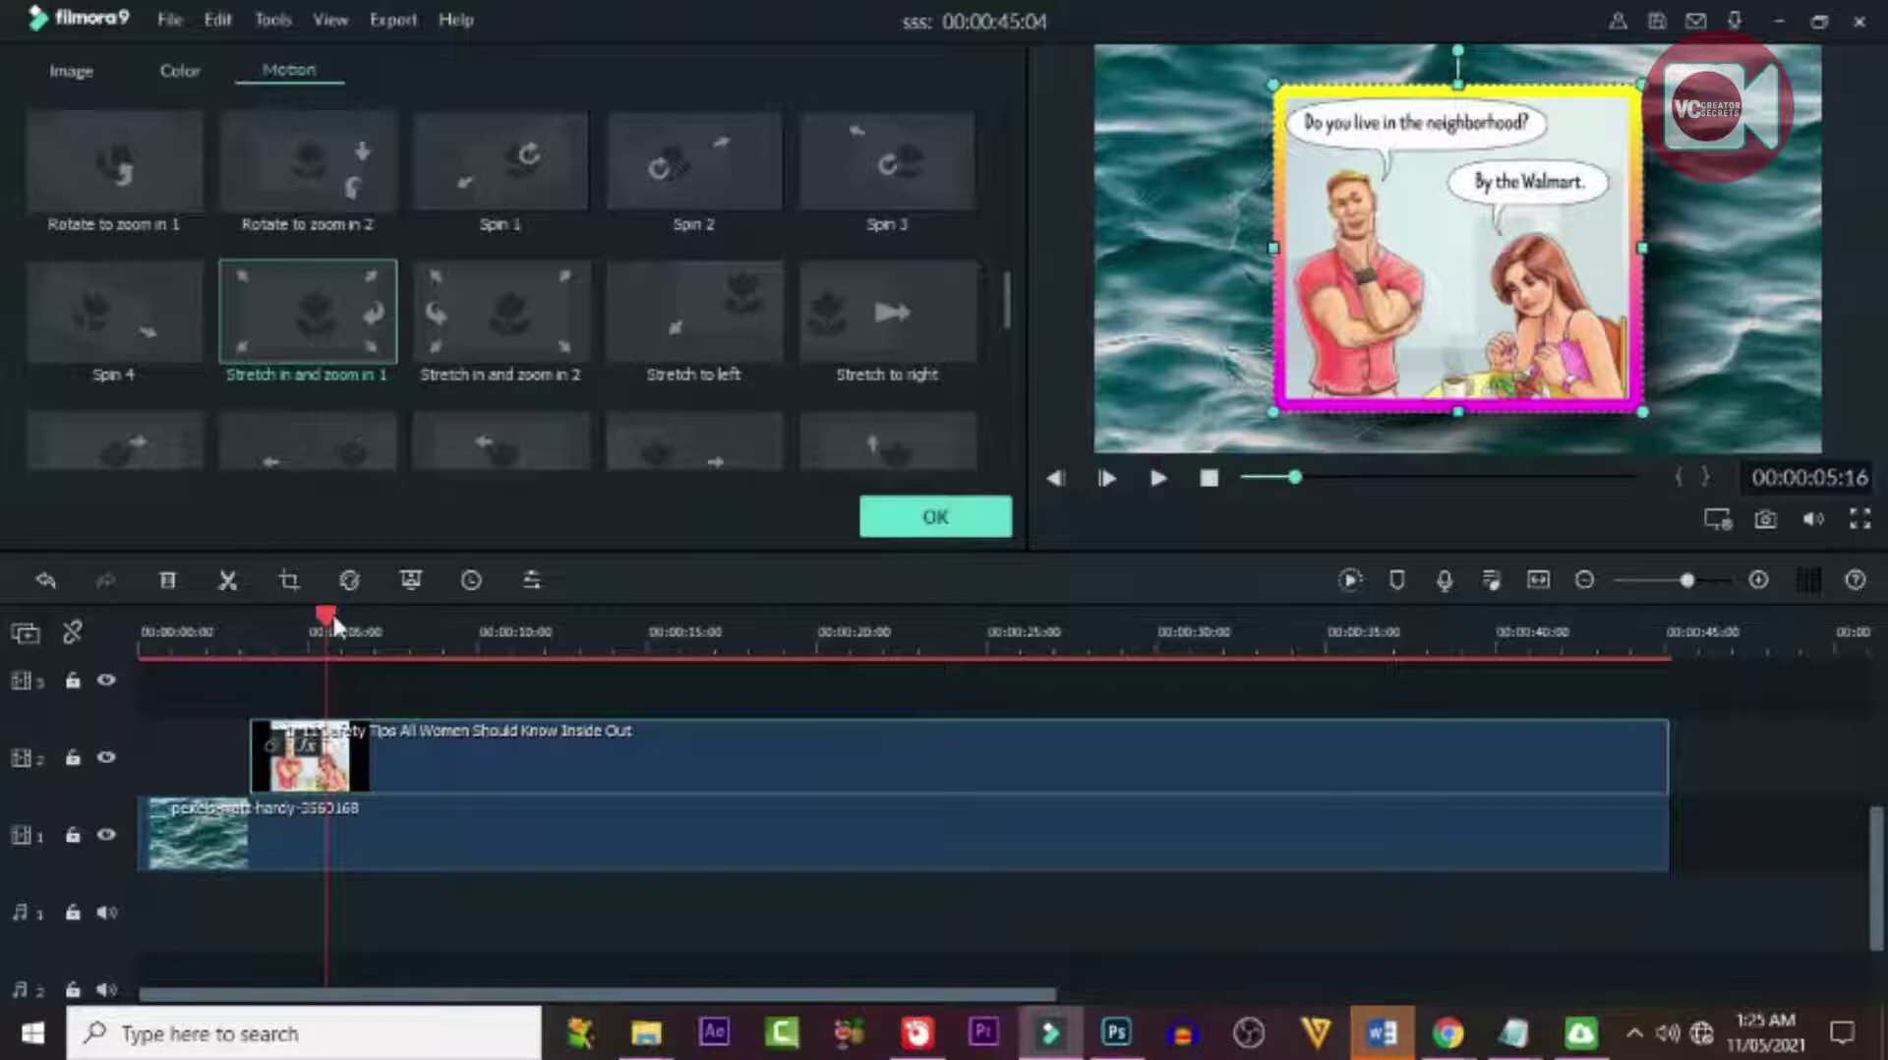
# Preview the 1_11 clip's motion from just before its start at about 3 seconds and accept the motion settings.
pyautogui.moveTo(323, 624)
pyautogui.mouseDown()
pyautogui.moveTo(412, 630)
pyautogui.moveTo(238, 637)
pyautogui.moveTo(339, 637)
pyautogui.moveTo(319, 641)
pyautogui.mouseUp()
pyautogui.click(245, 625)
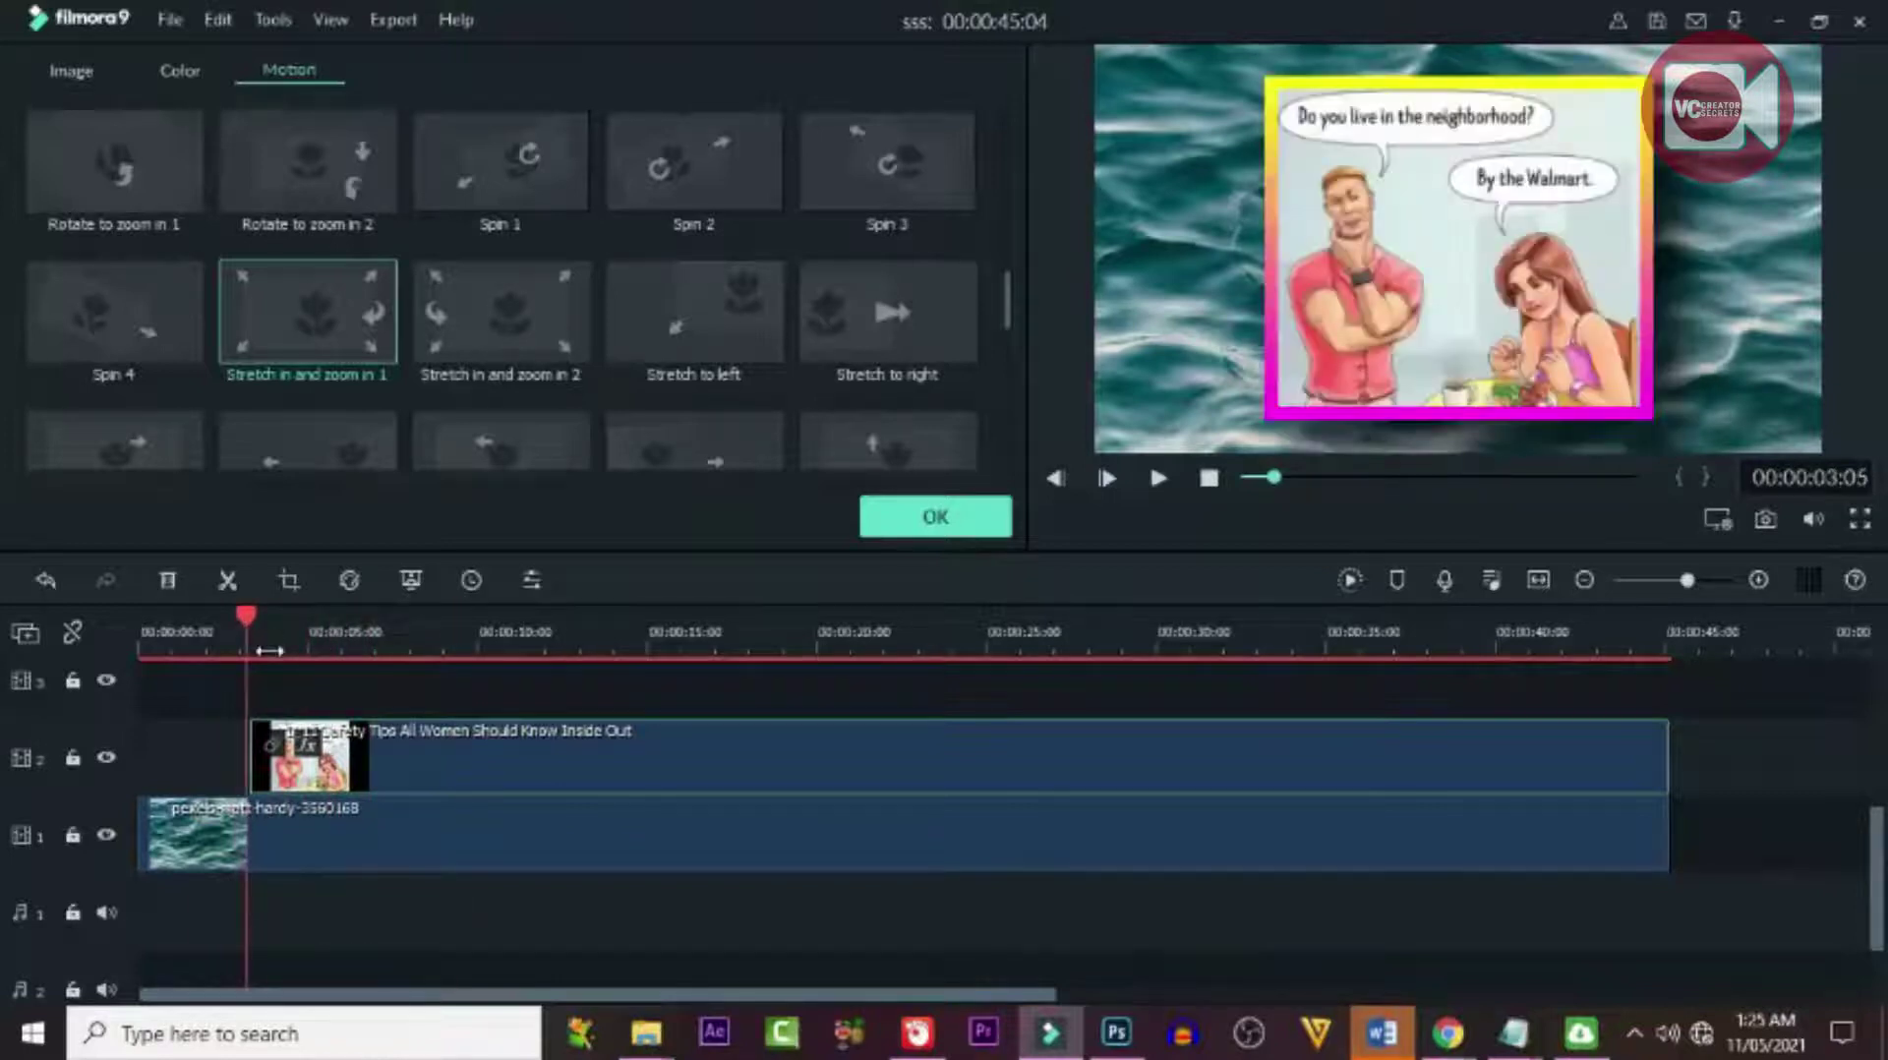
pyautogui.press('space')
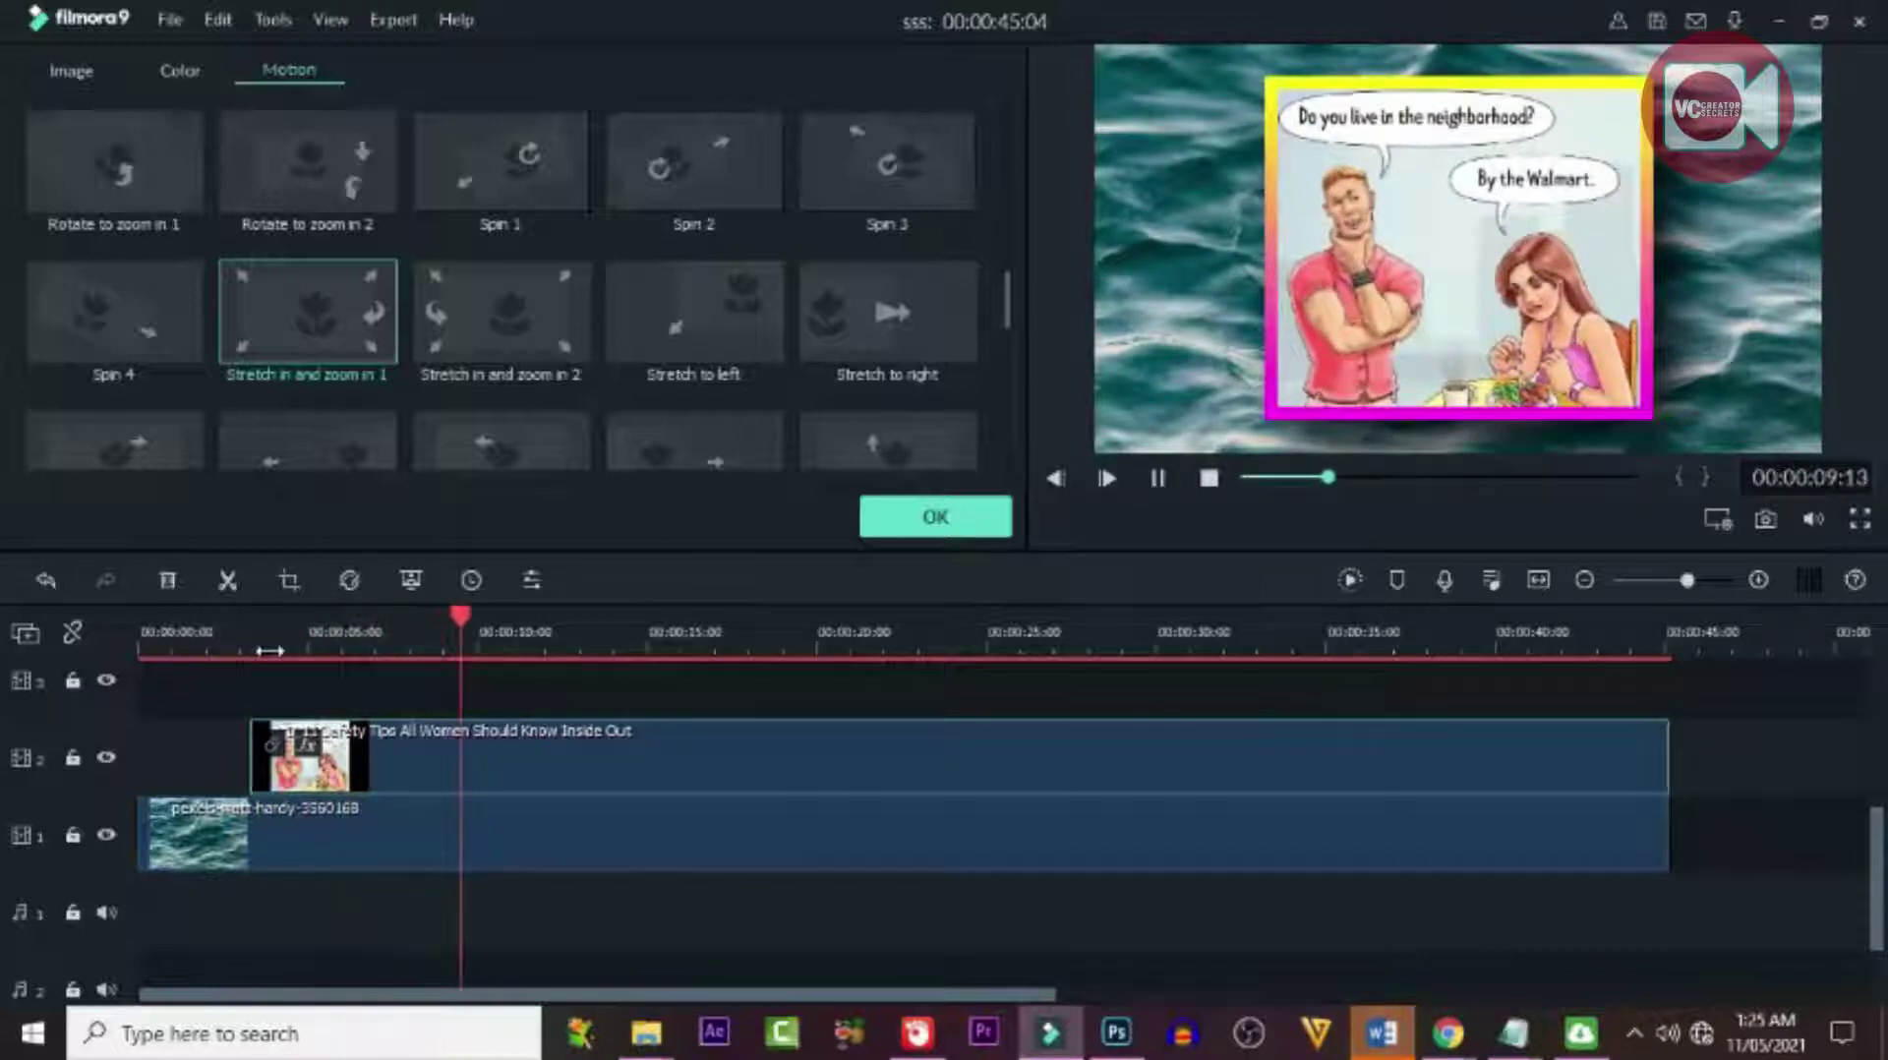
pyautogui.click(915, 513)
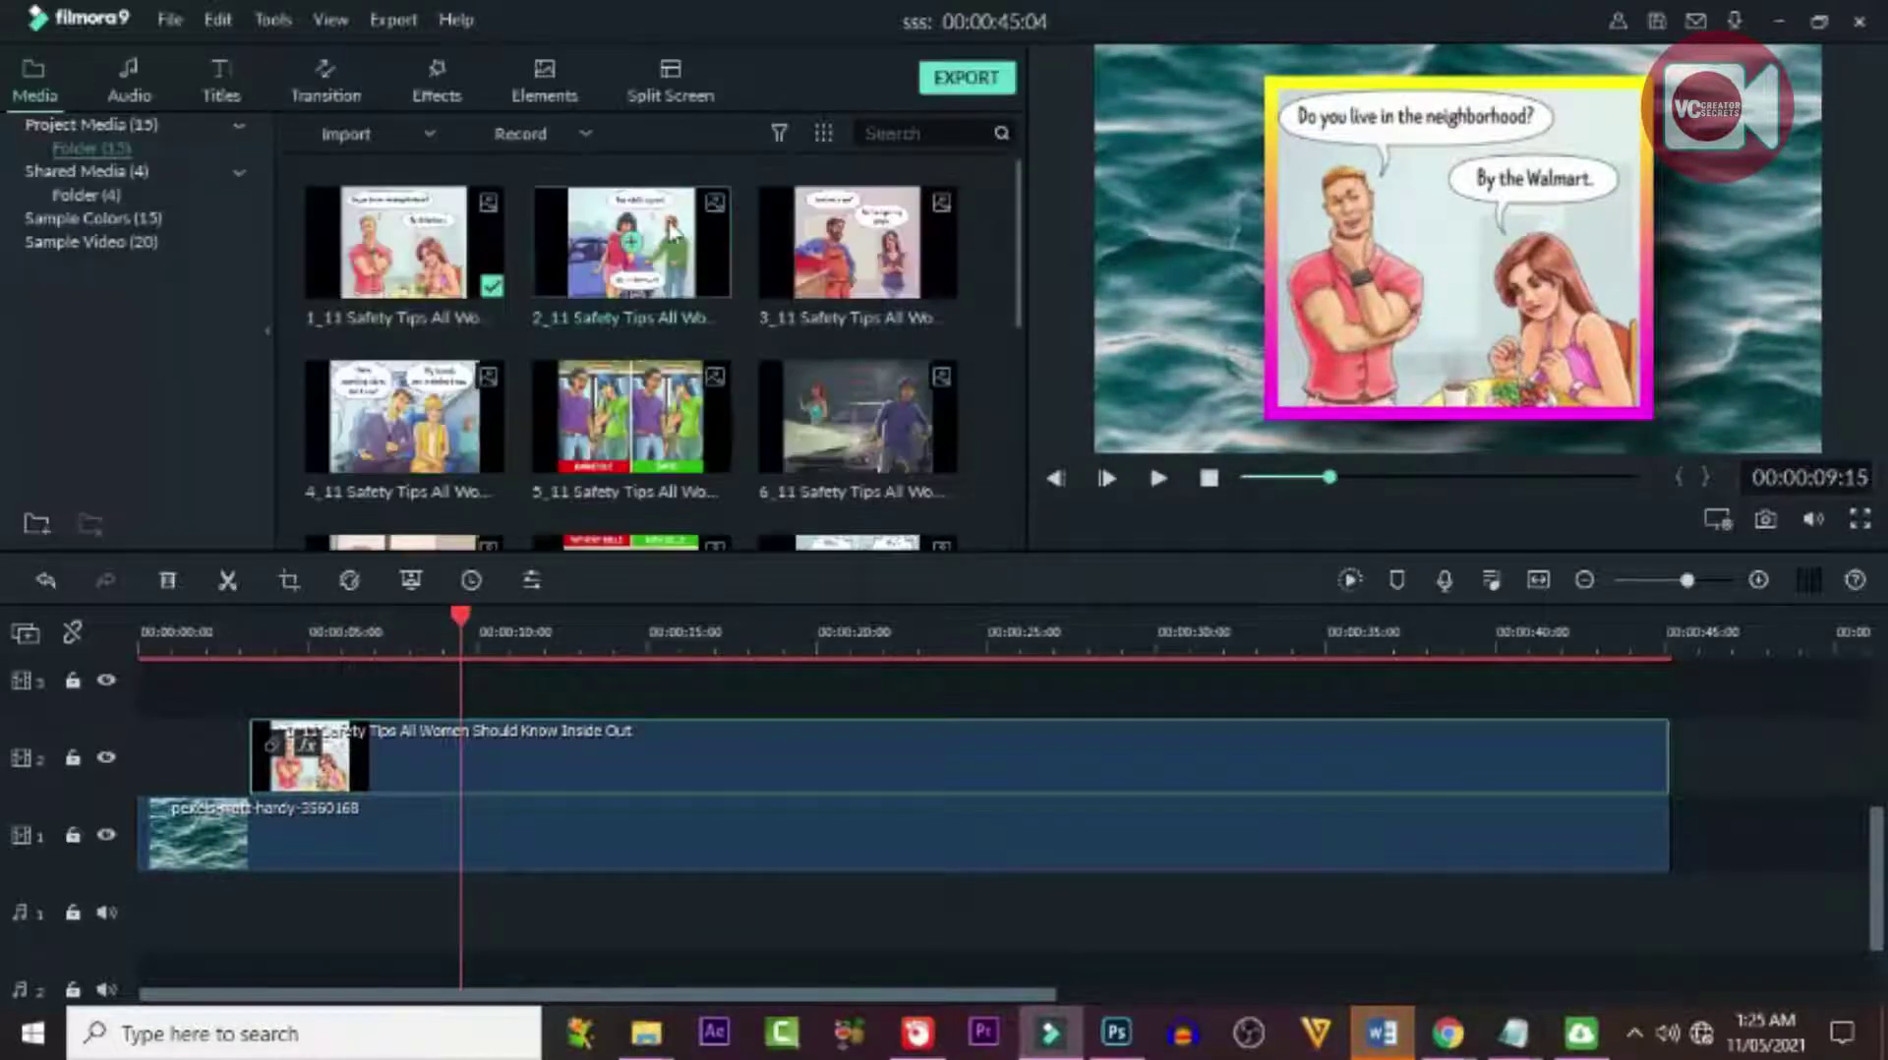
# Add the 2_11 Safety Tips image on track 3 from the playhead to the background's end and paste the 1_11 clip's effects onto it.
pyautogui.moveTo(668, 228); pyautogui.dragTo(1668, 907)
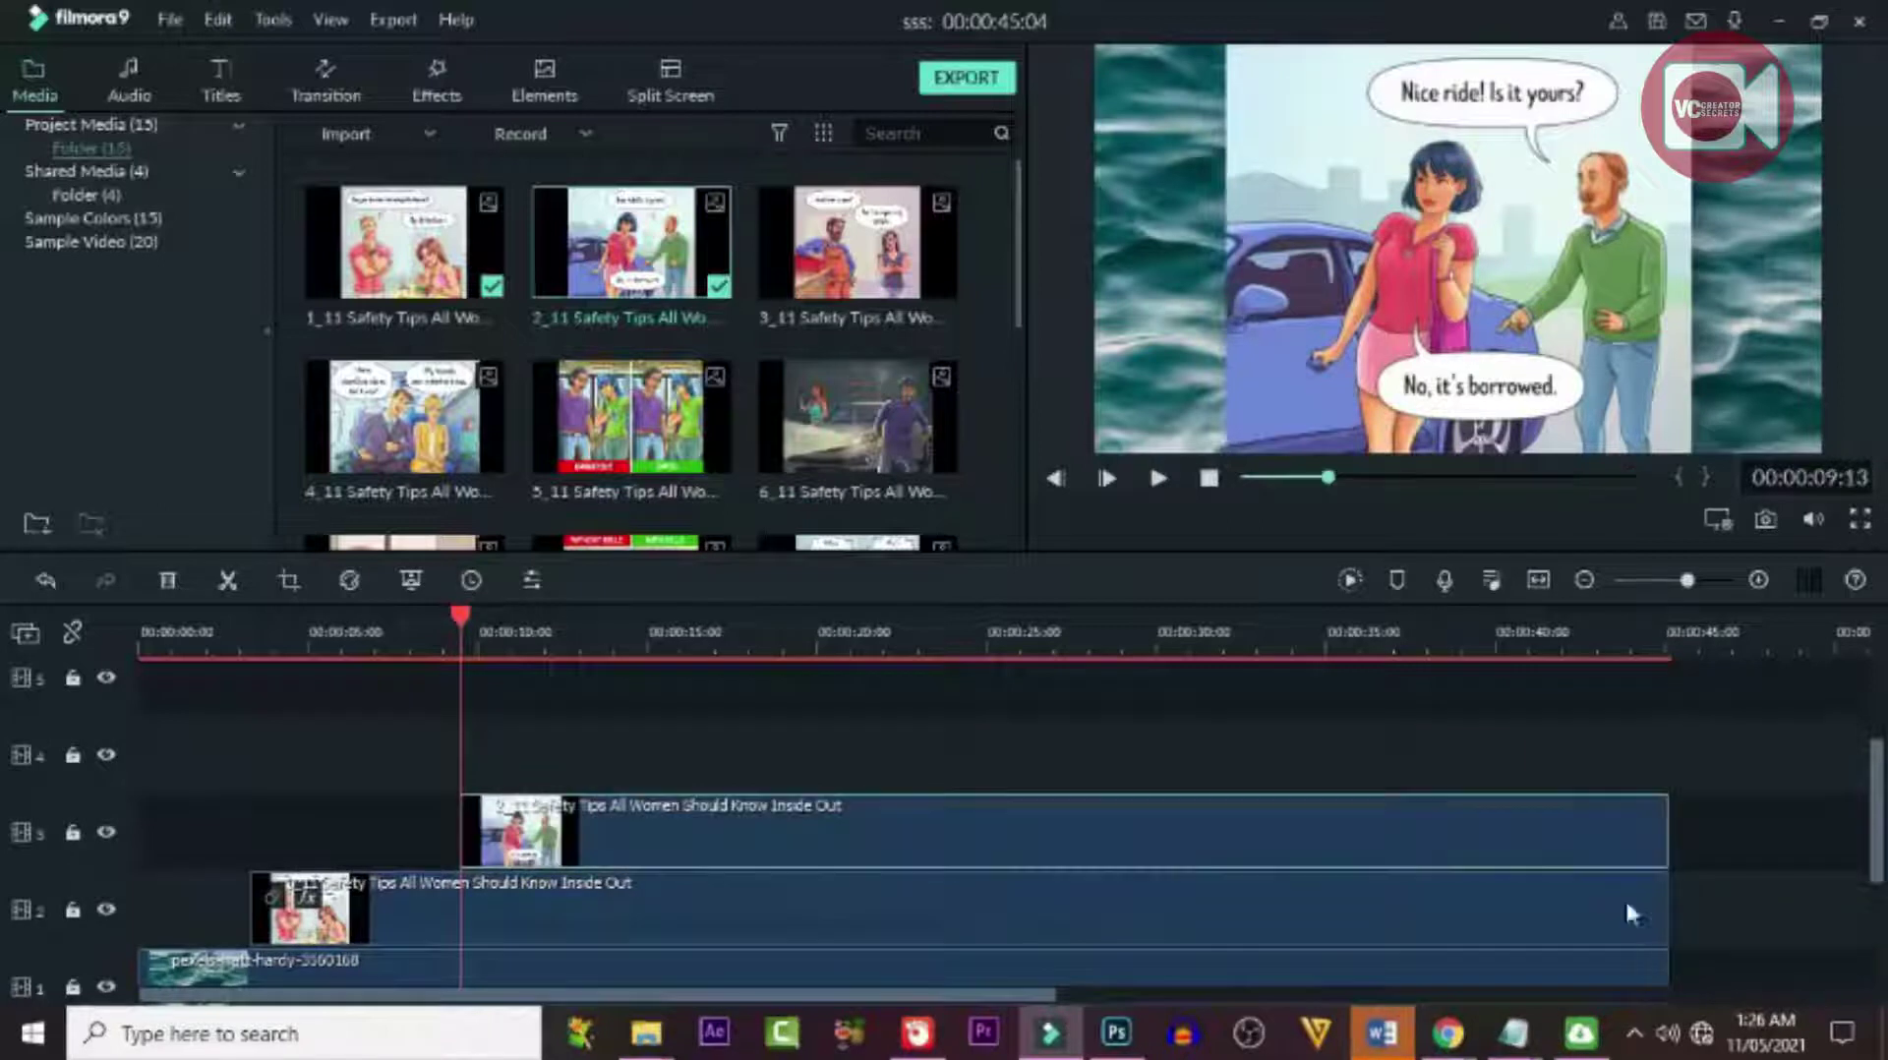
pyautogui.rightClick(345, 916)
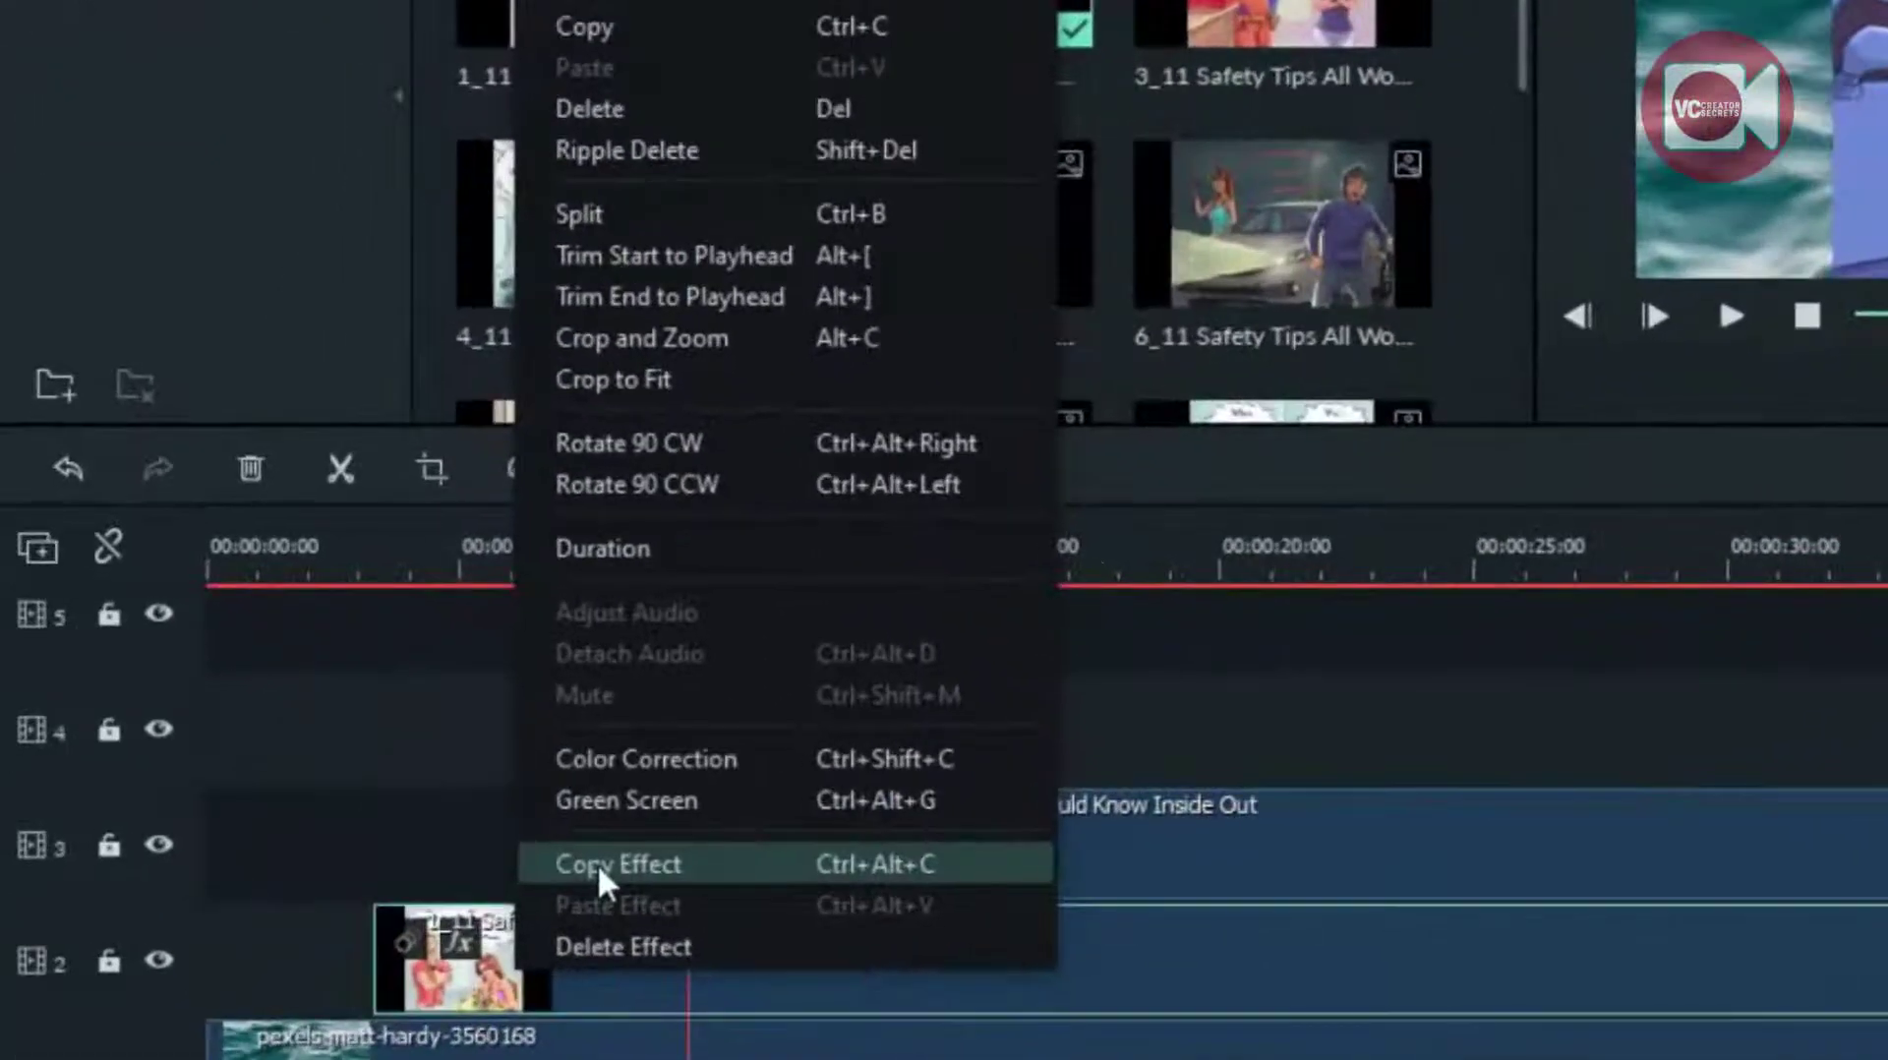
pyautogui.click(600, 865)
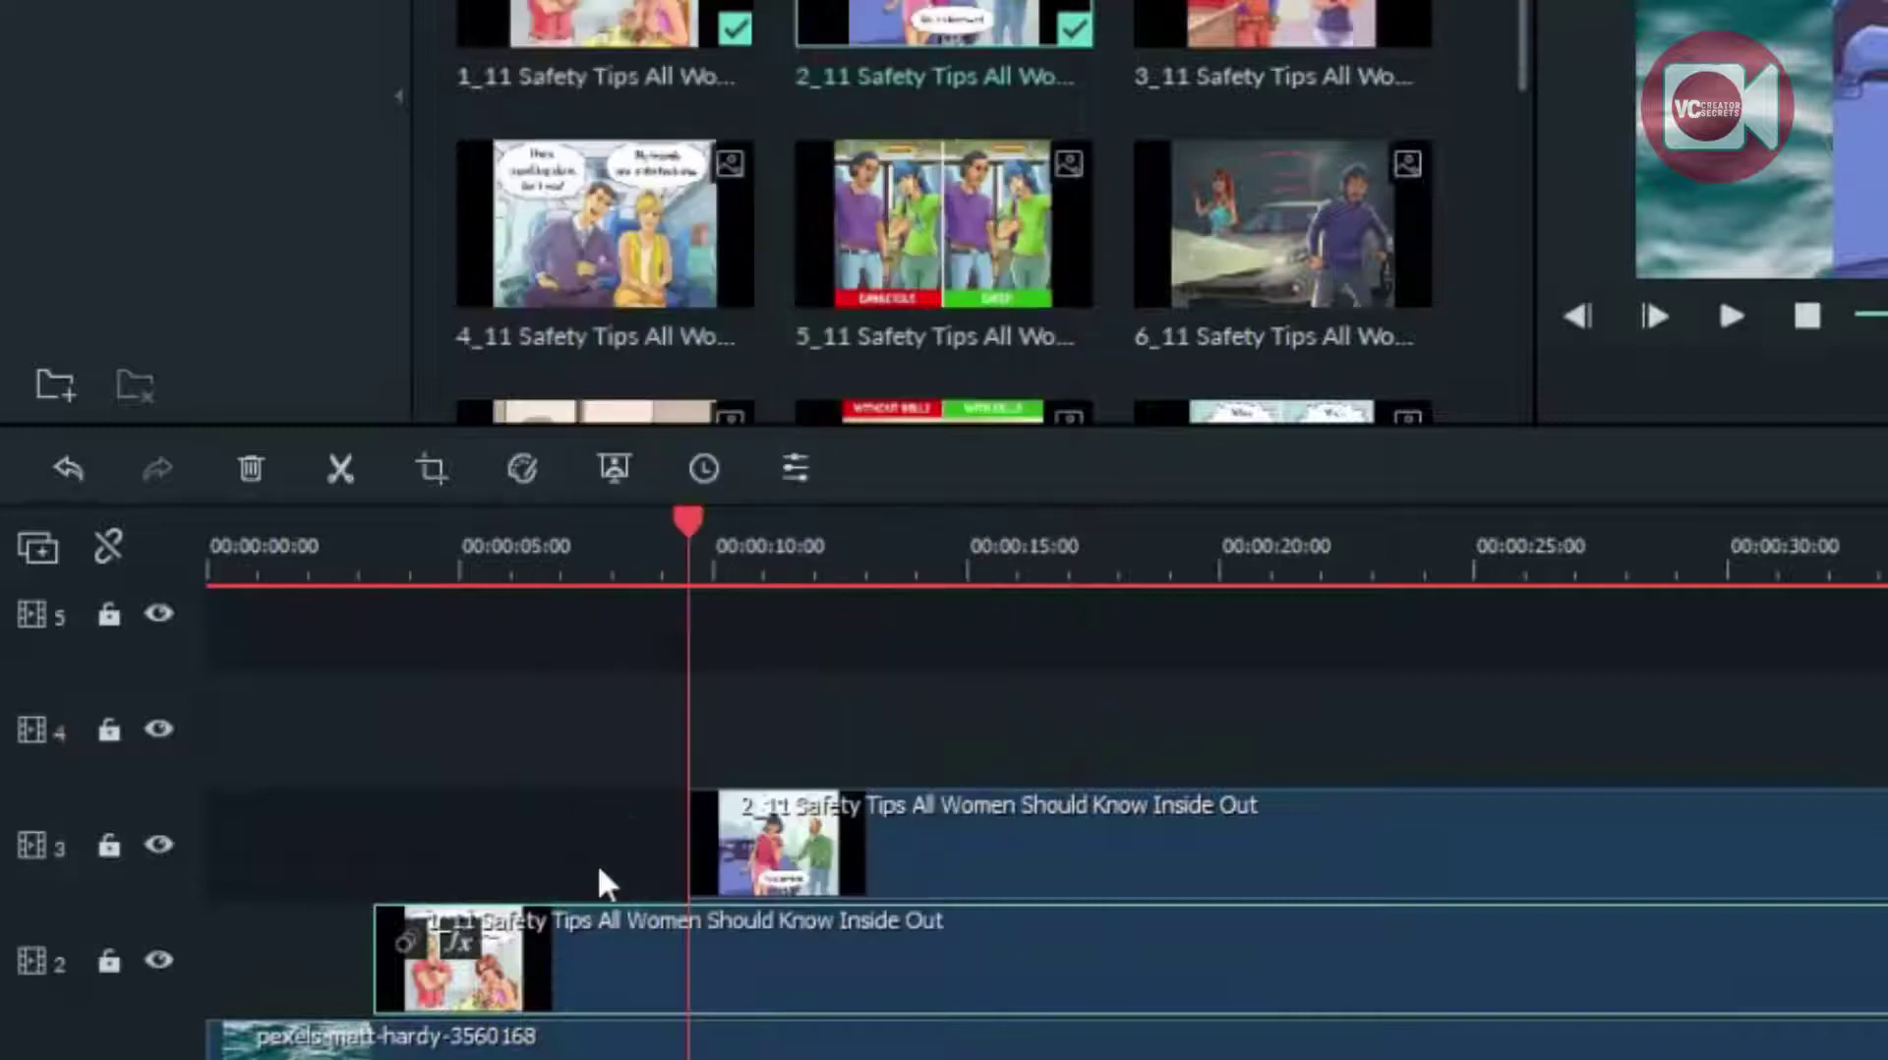
pyautogui.rightClick(978, 843)
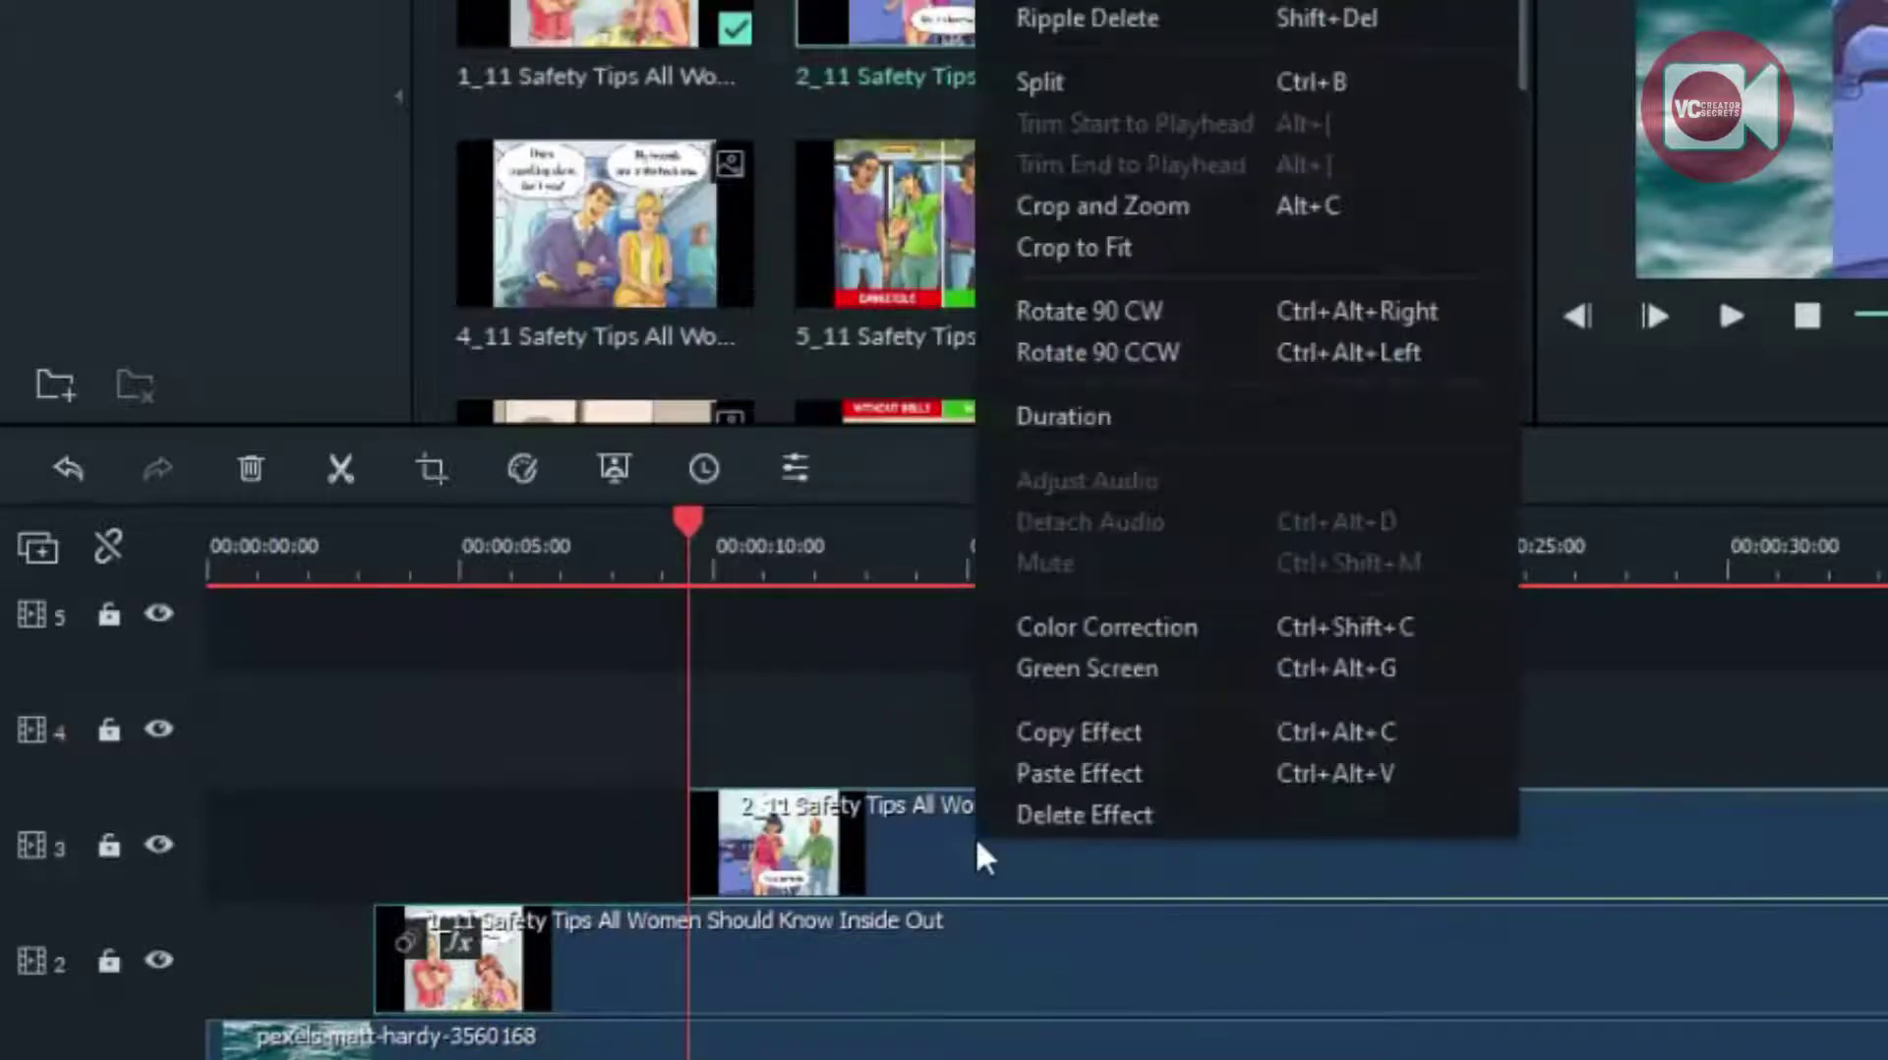
pyautogui.click(1040, 775)
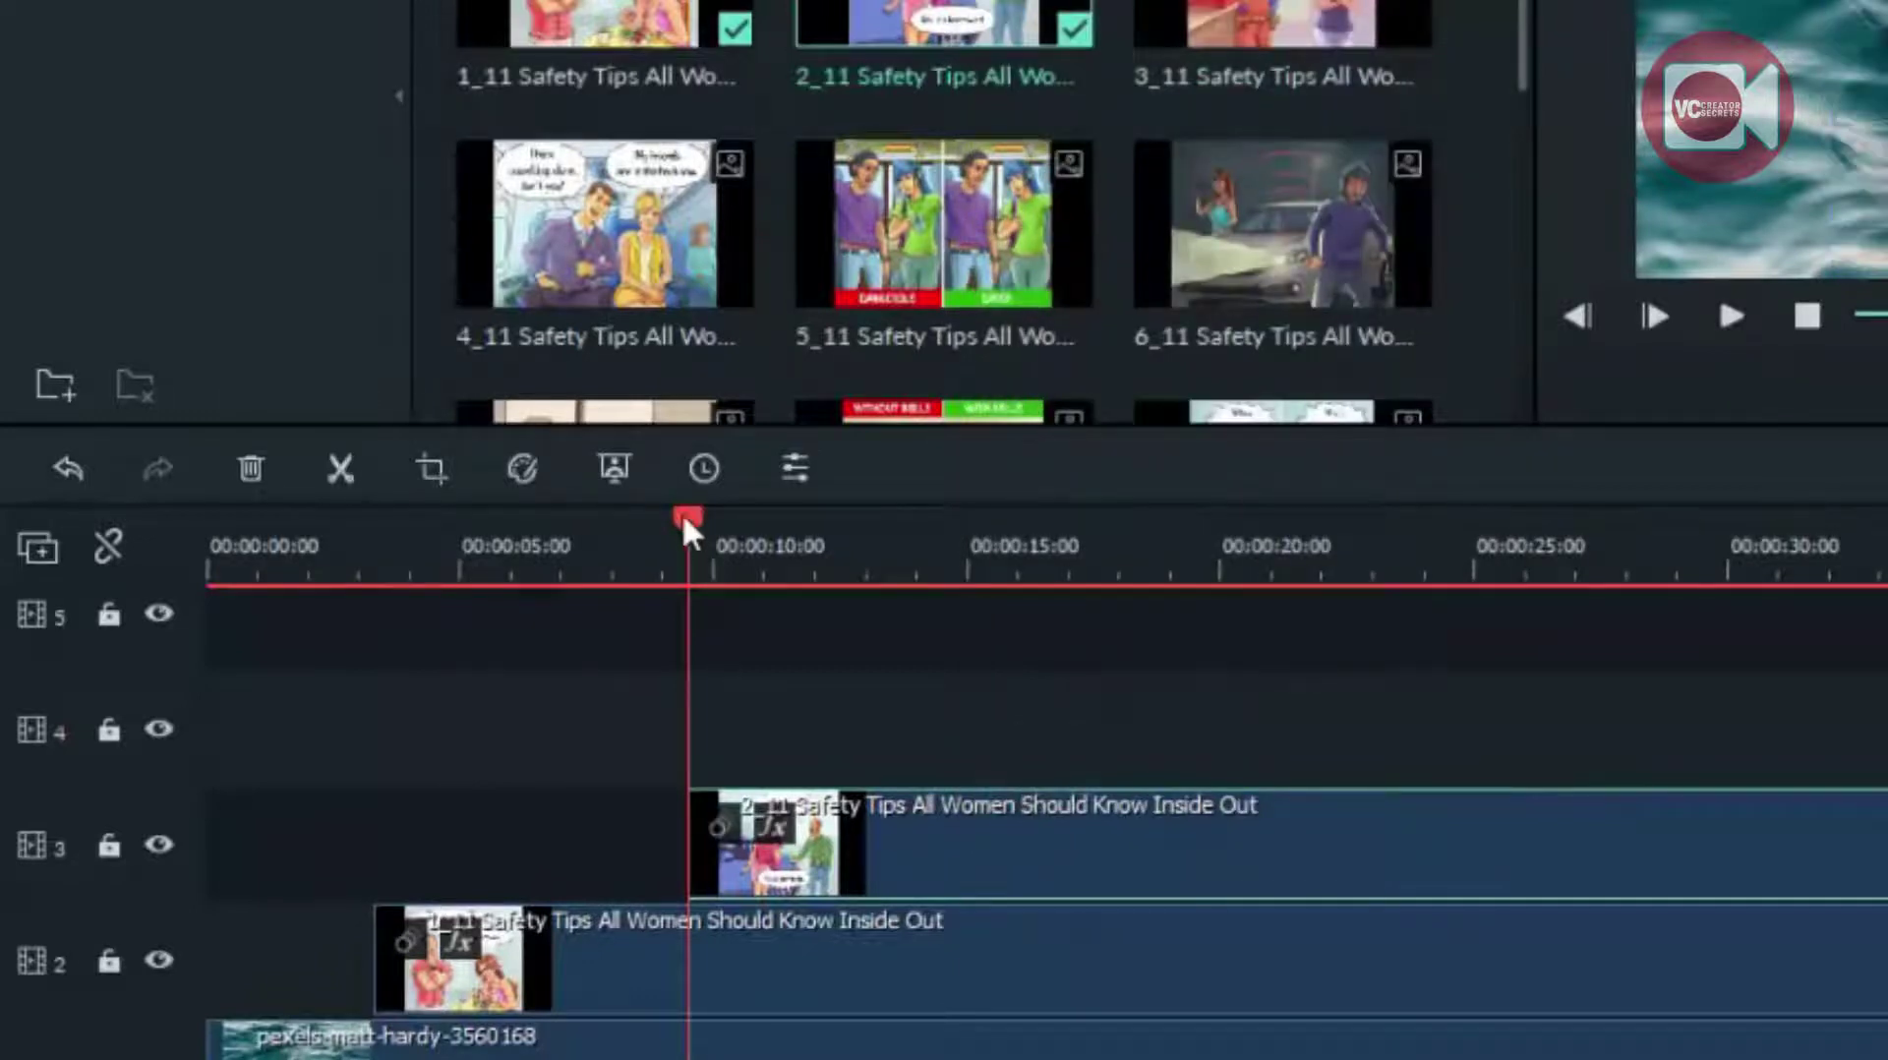
# Move the playhead to 00:00:13:21 and rotate the 2_11 Safety Tips clip to about 21 degrees.
pyautogui.moveTo(700, 512); pyautogui.dragTo(945, 492)
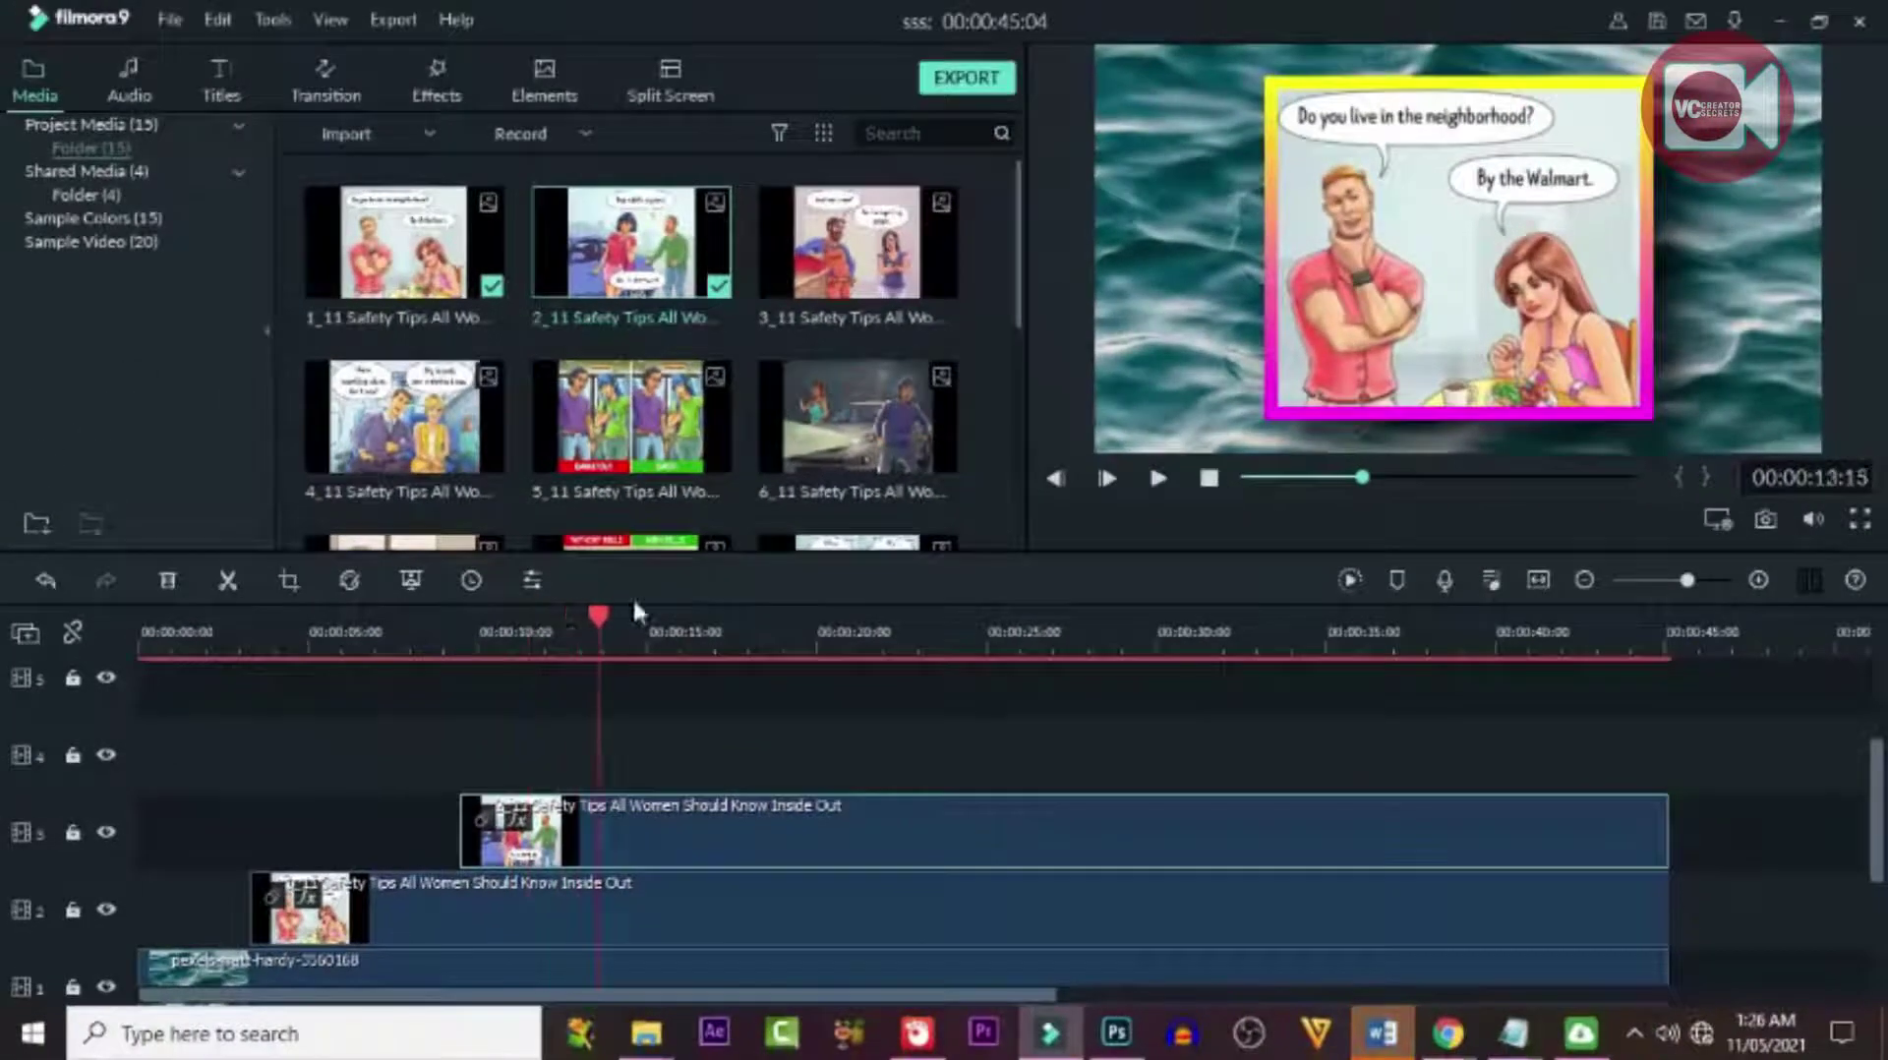
pyautogui.moveTo(634, 596)
pyautogui.mouseDown()
pyautogui.moveTo(590, 602)
pyautogui.moveTo(649, 602)
pyautogui.moveTo(608, 615)
pyautogui.mouseUp()
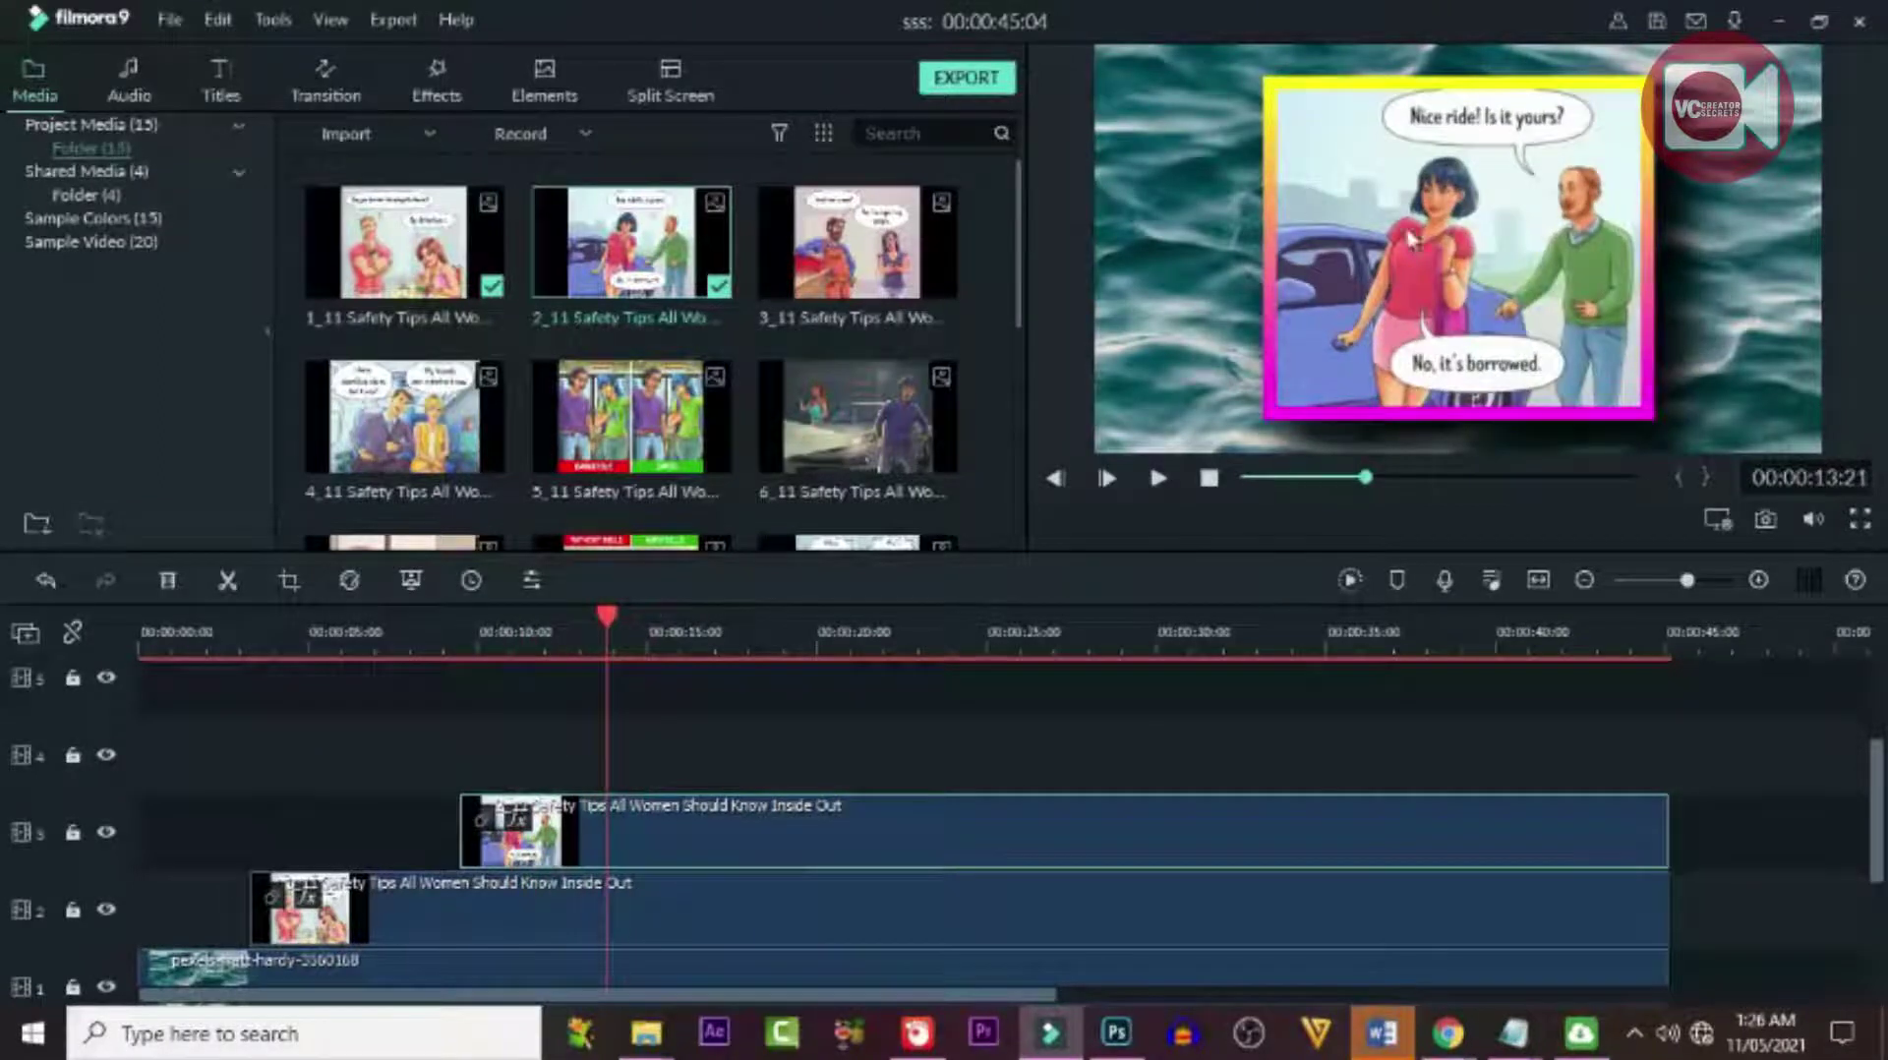
pyautogui.doubleClick(658, 838)
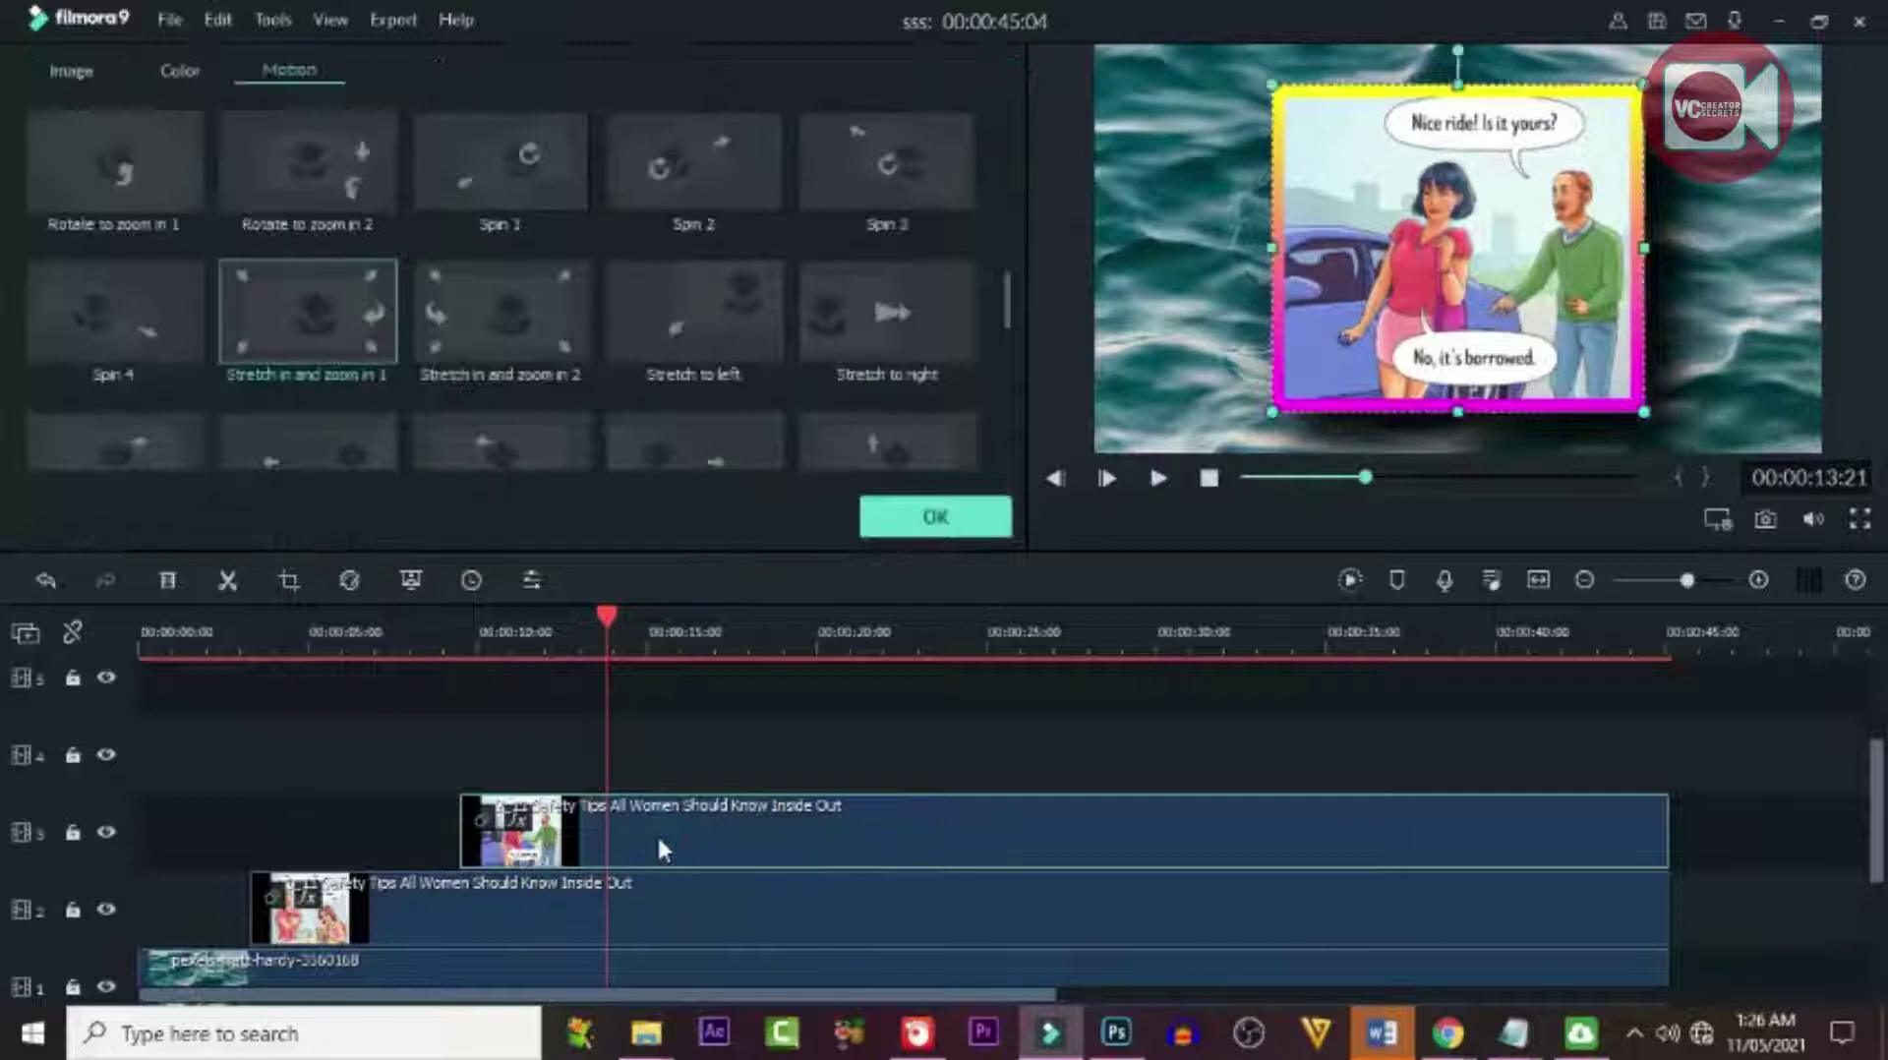
pyautogui.click(62, 63)
pyautogui.scroll(-2, 110, 157)
pyautogui.scroll(5, 110, 156)
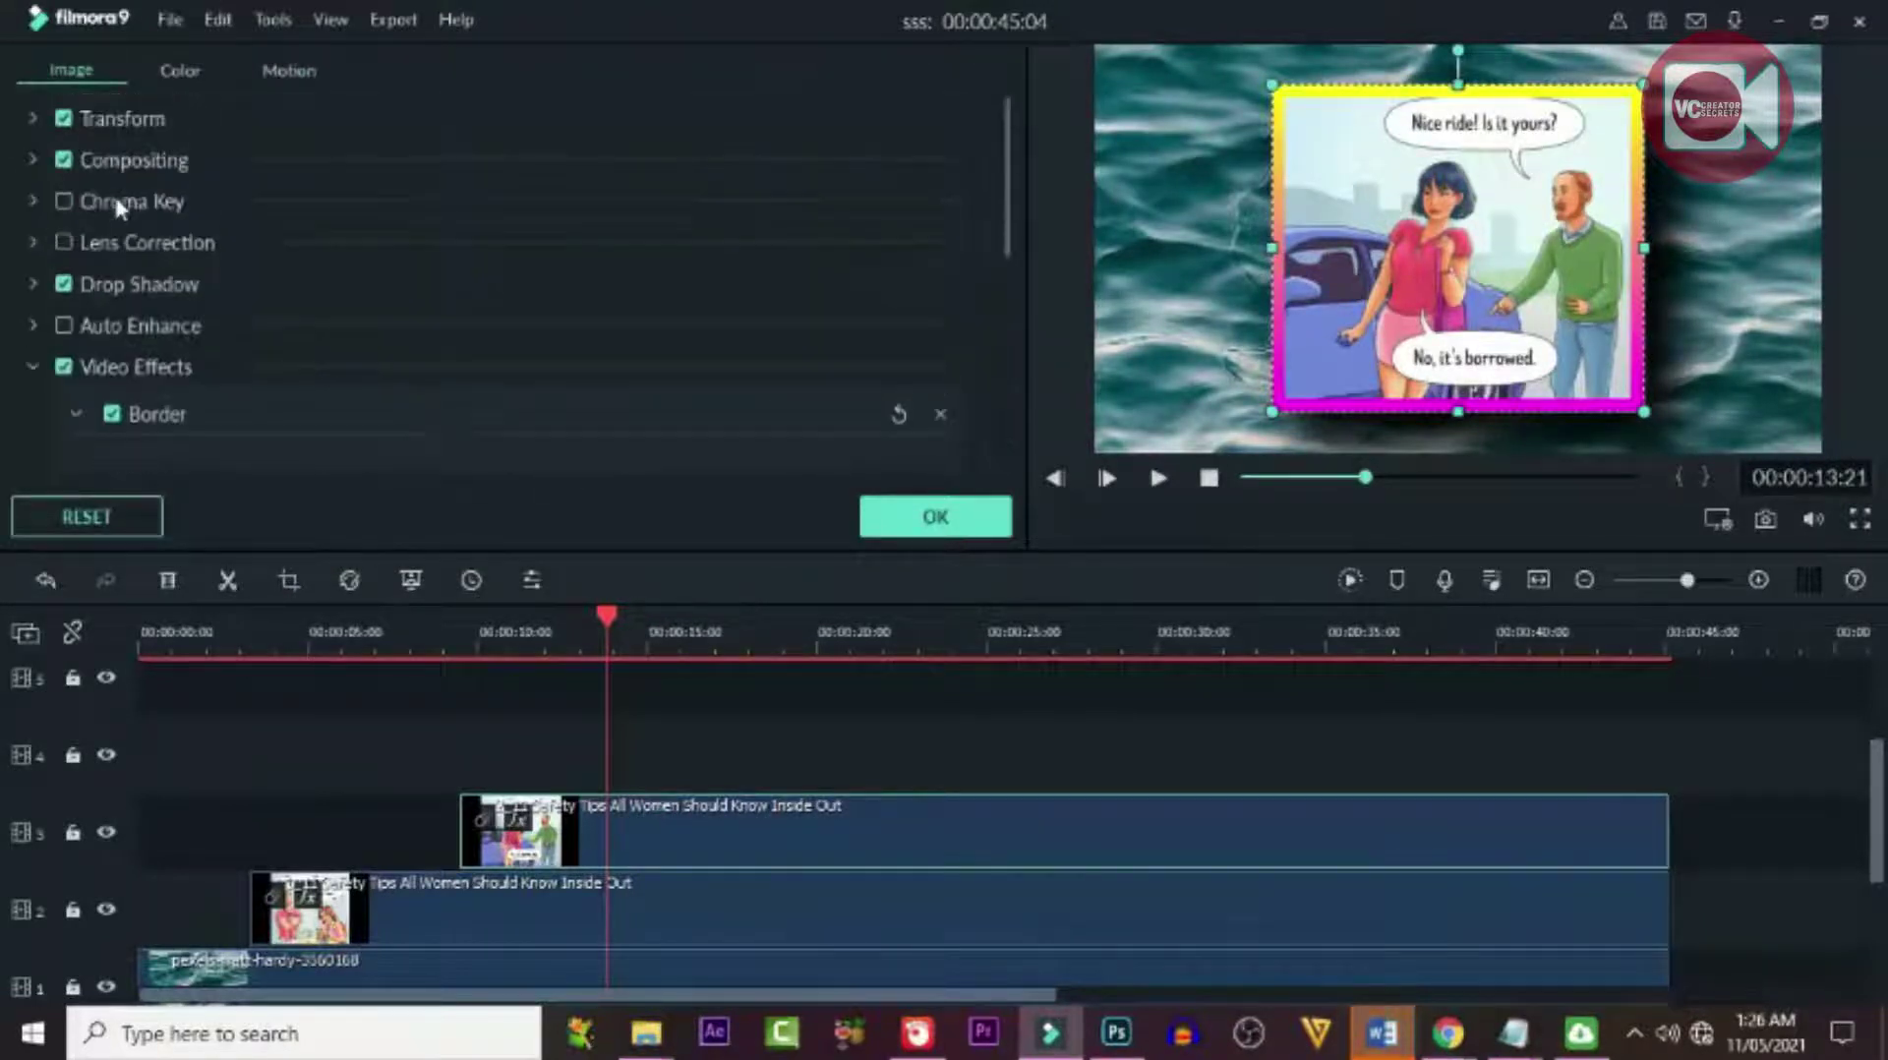
pyautogui.click(35, 116)
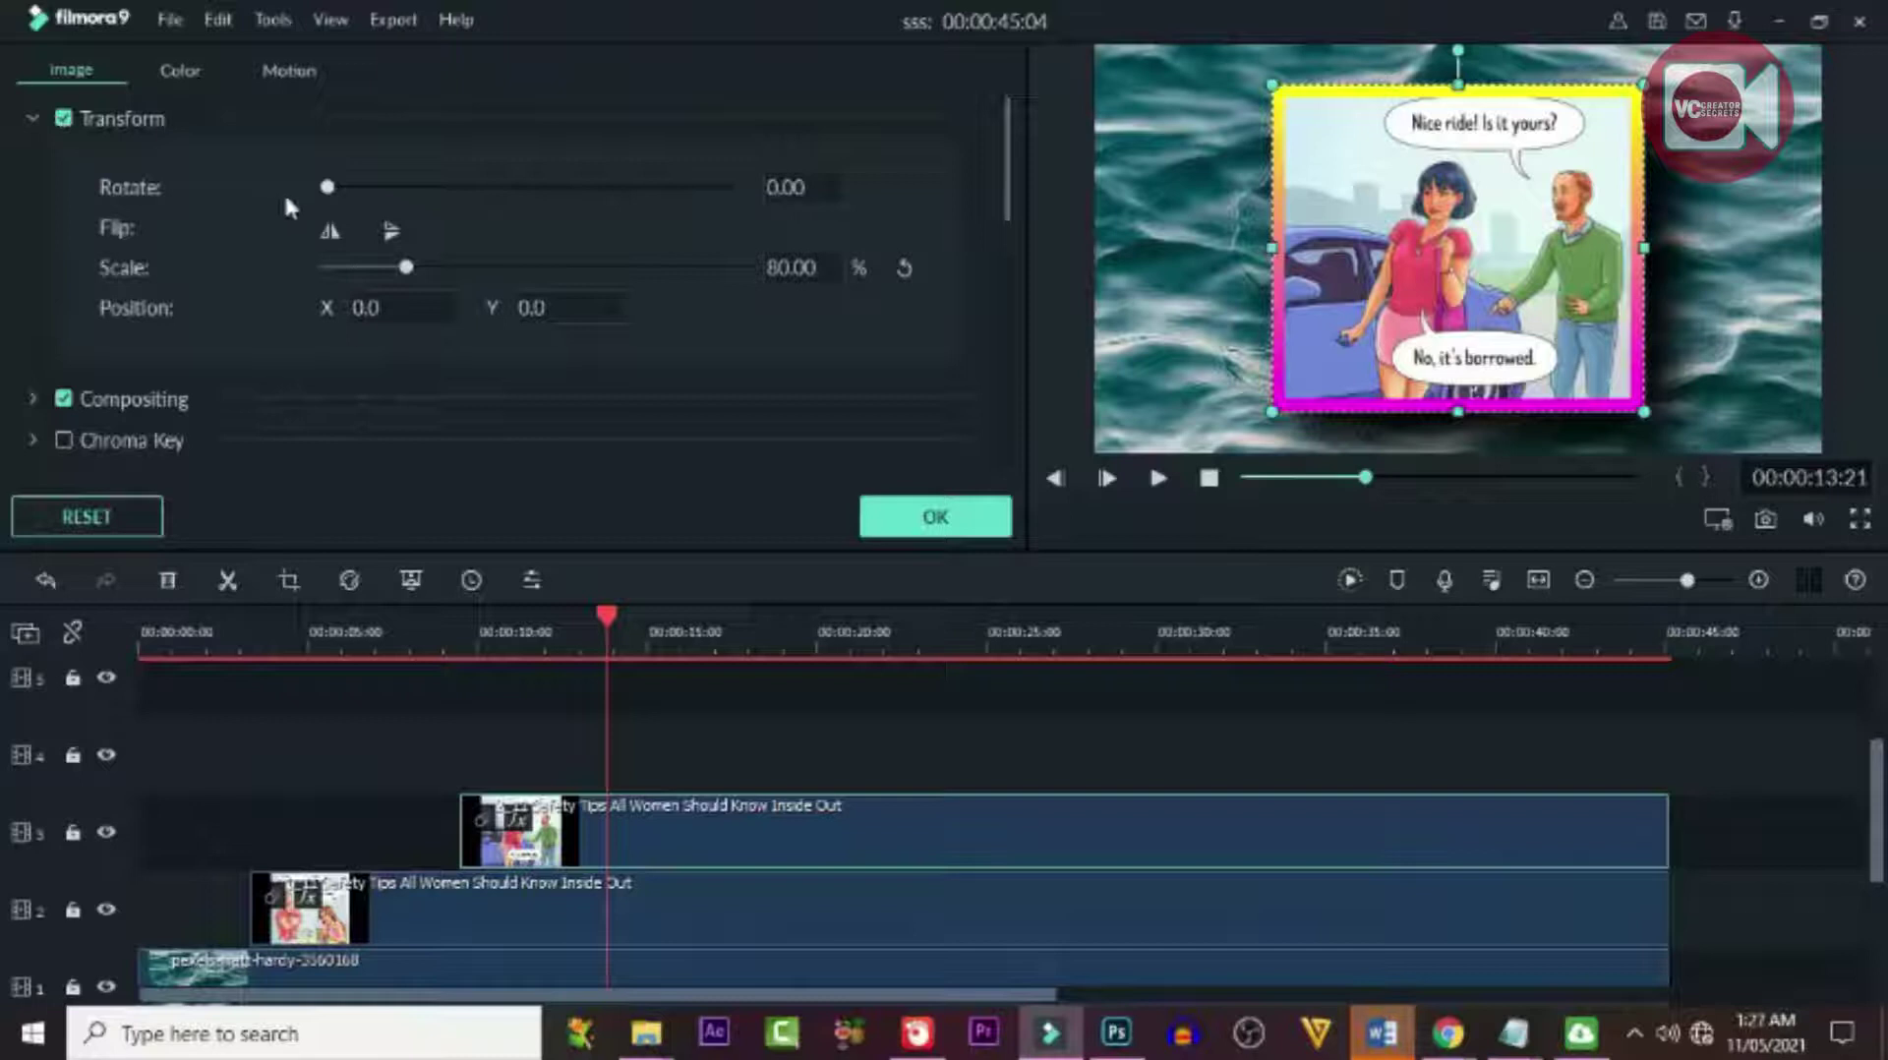
pyautogui.moveTo(326, 189); pyautogui.dragTo(353, 198)
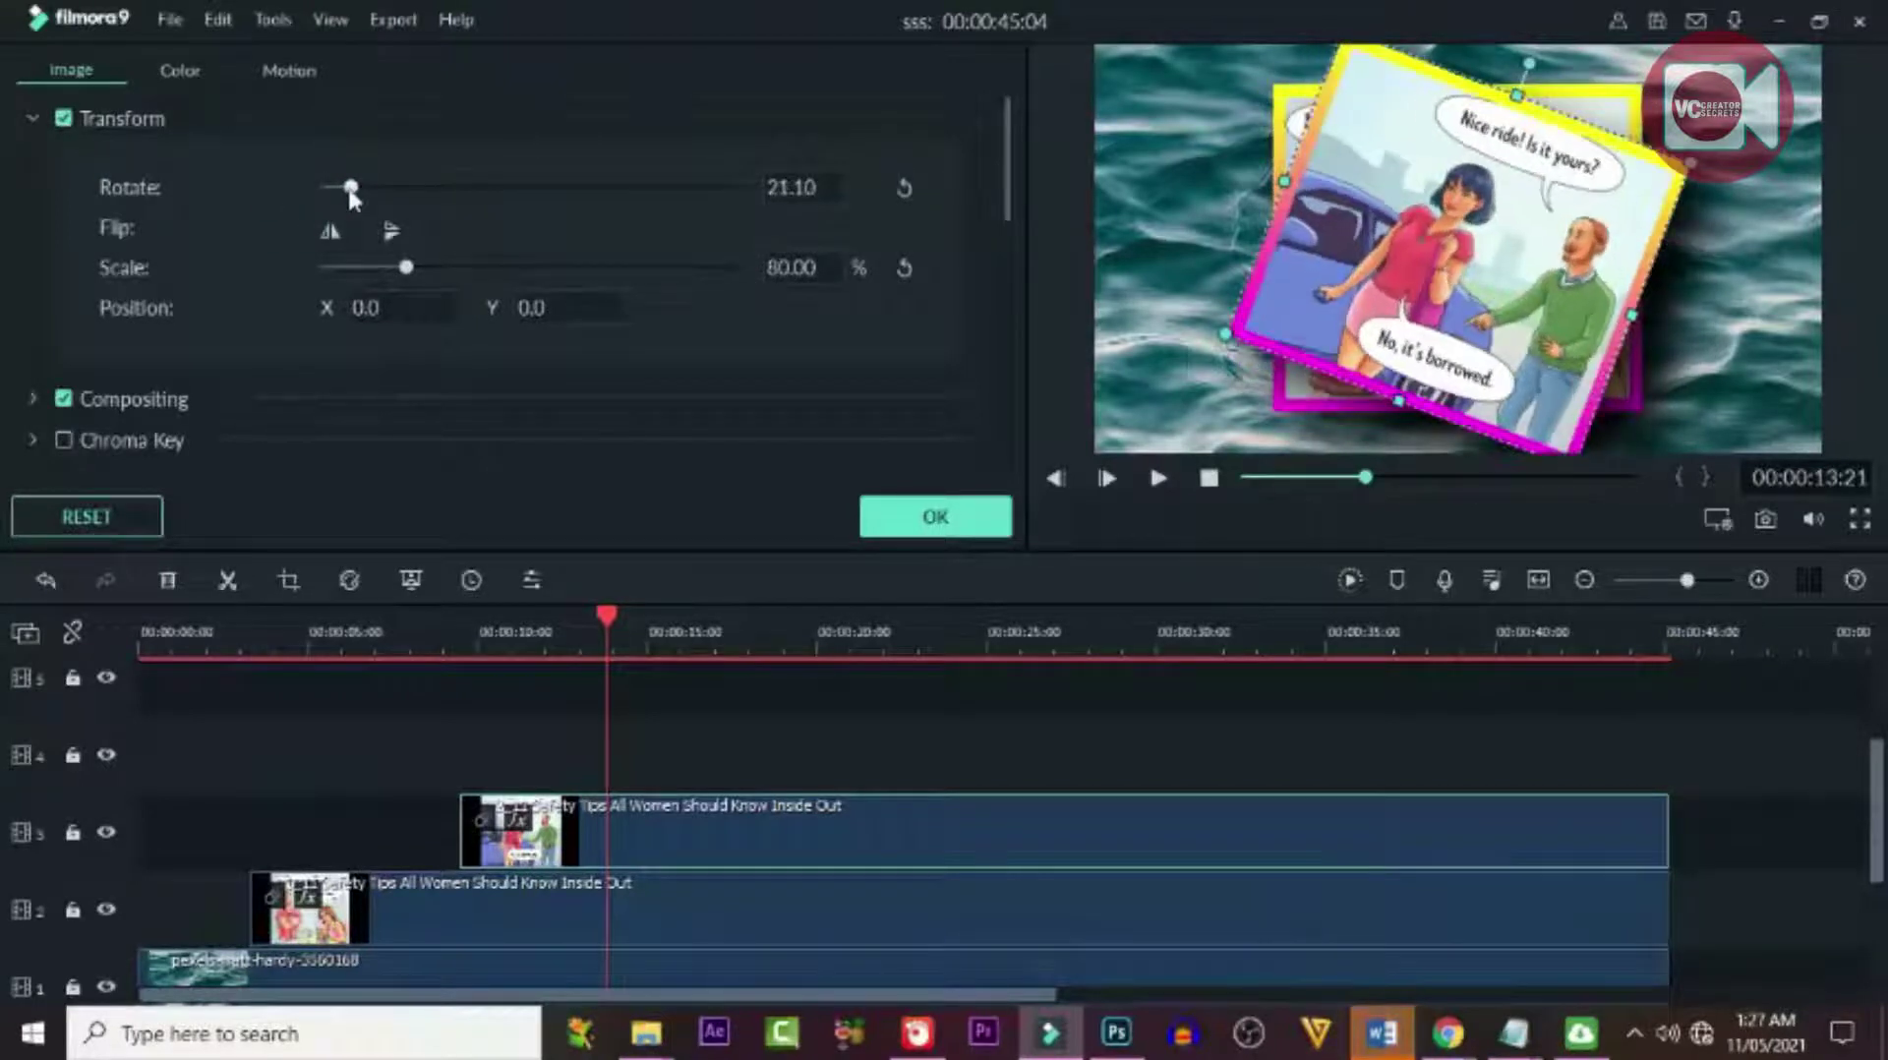
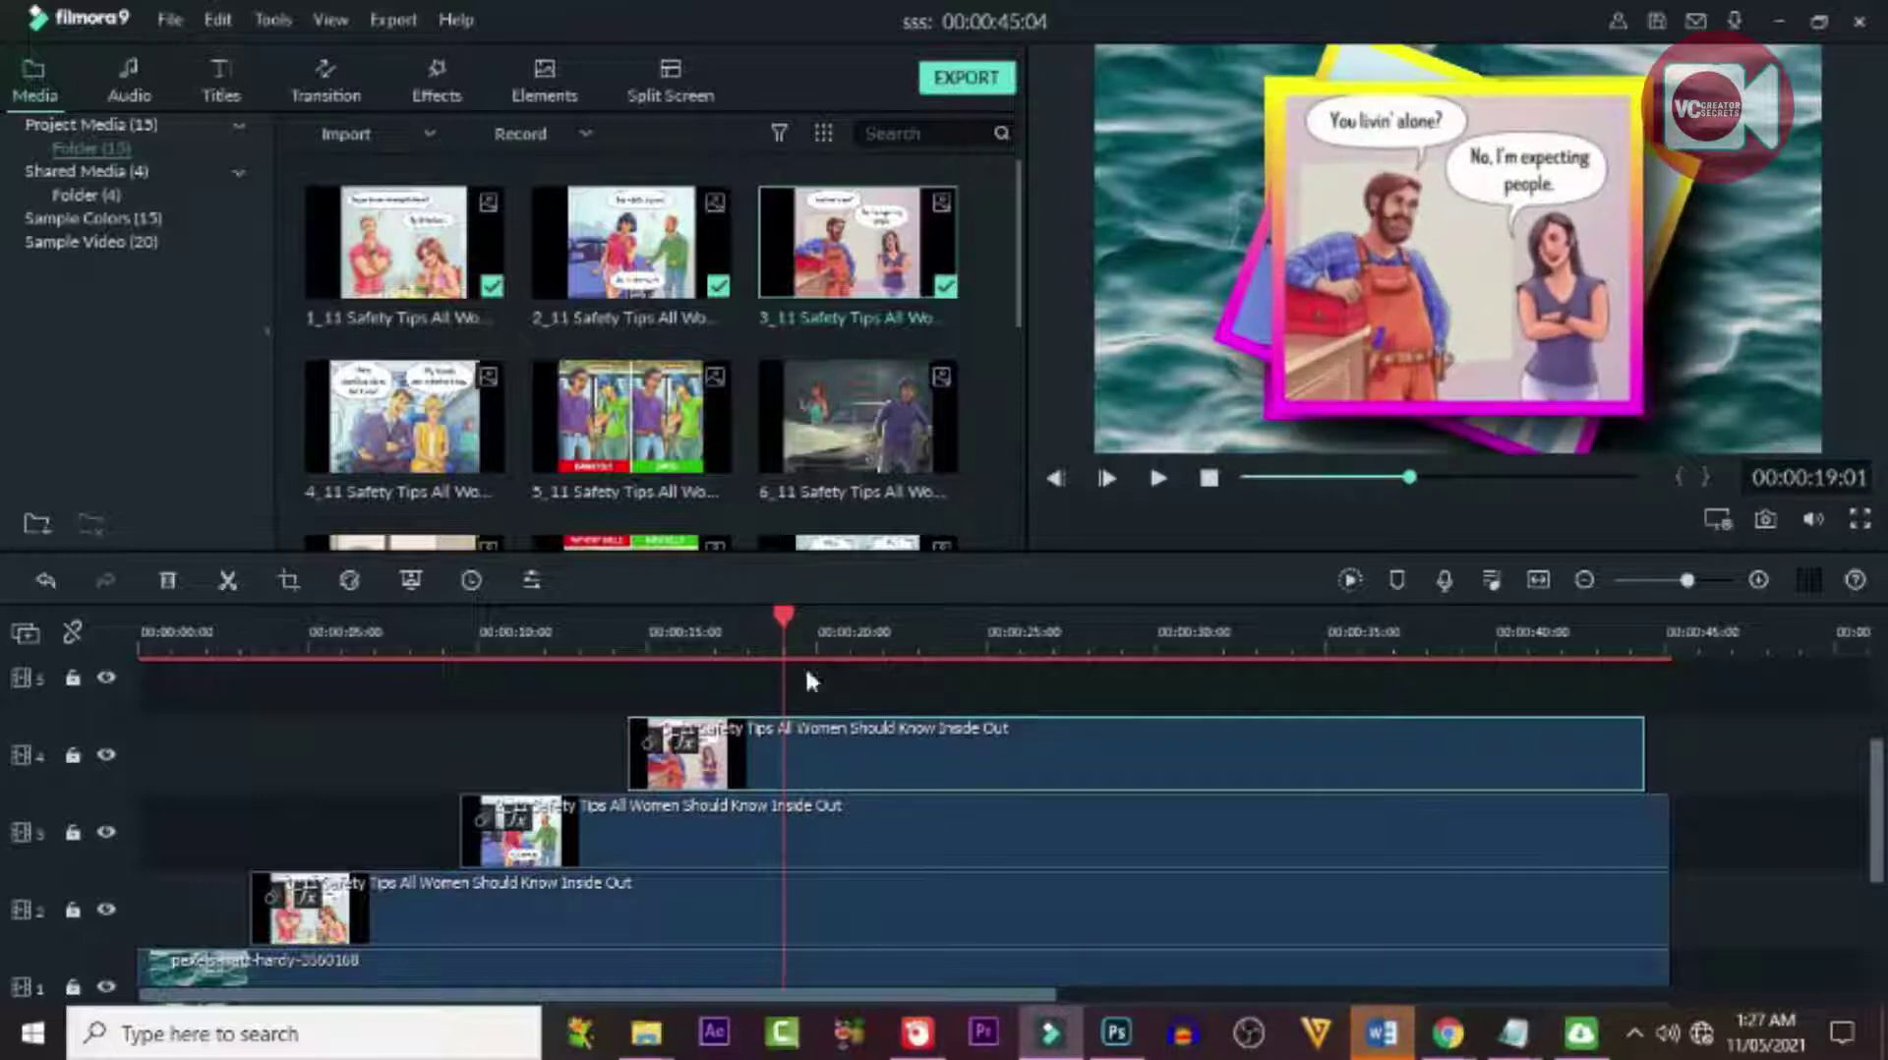
# Move the playhead to 00:00:20:13 and set the 3_11 Safety Tips clip's rotation to 342.62 degrees.
pyautogui.moveTo(777, 623); pyautogui.dragTo(836, 619)
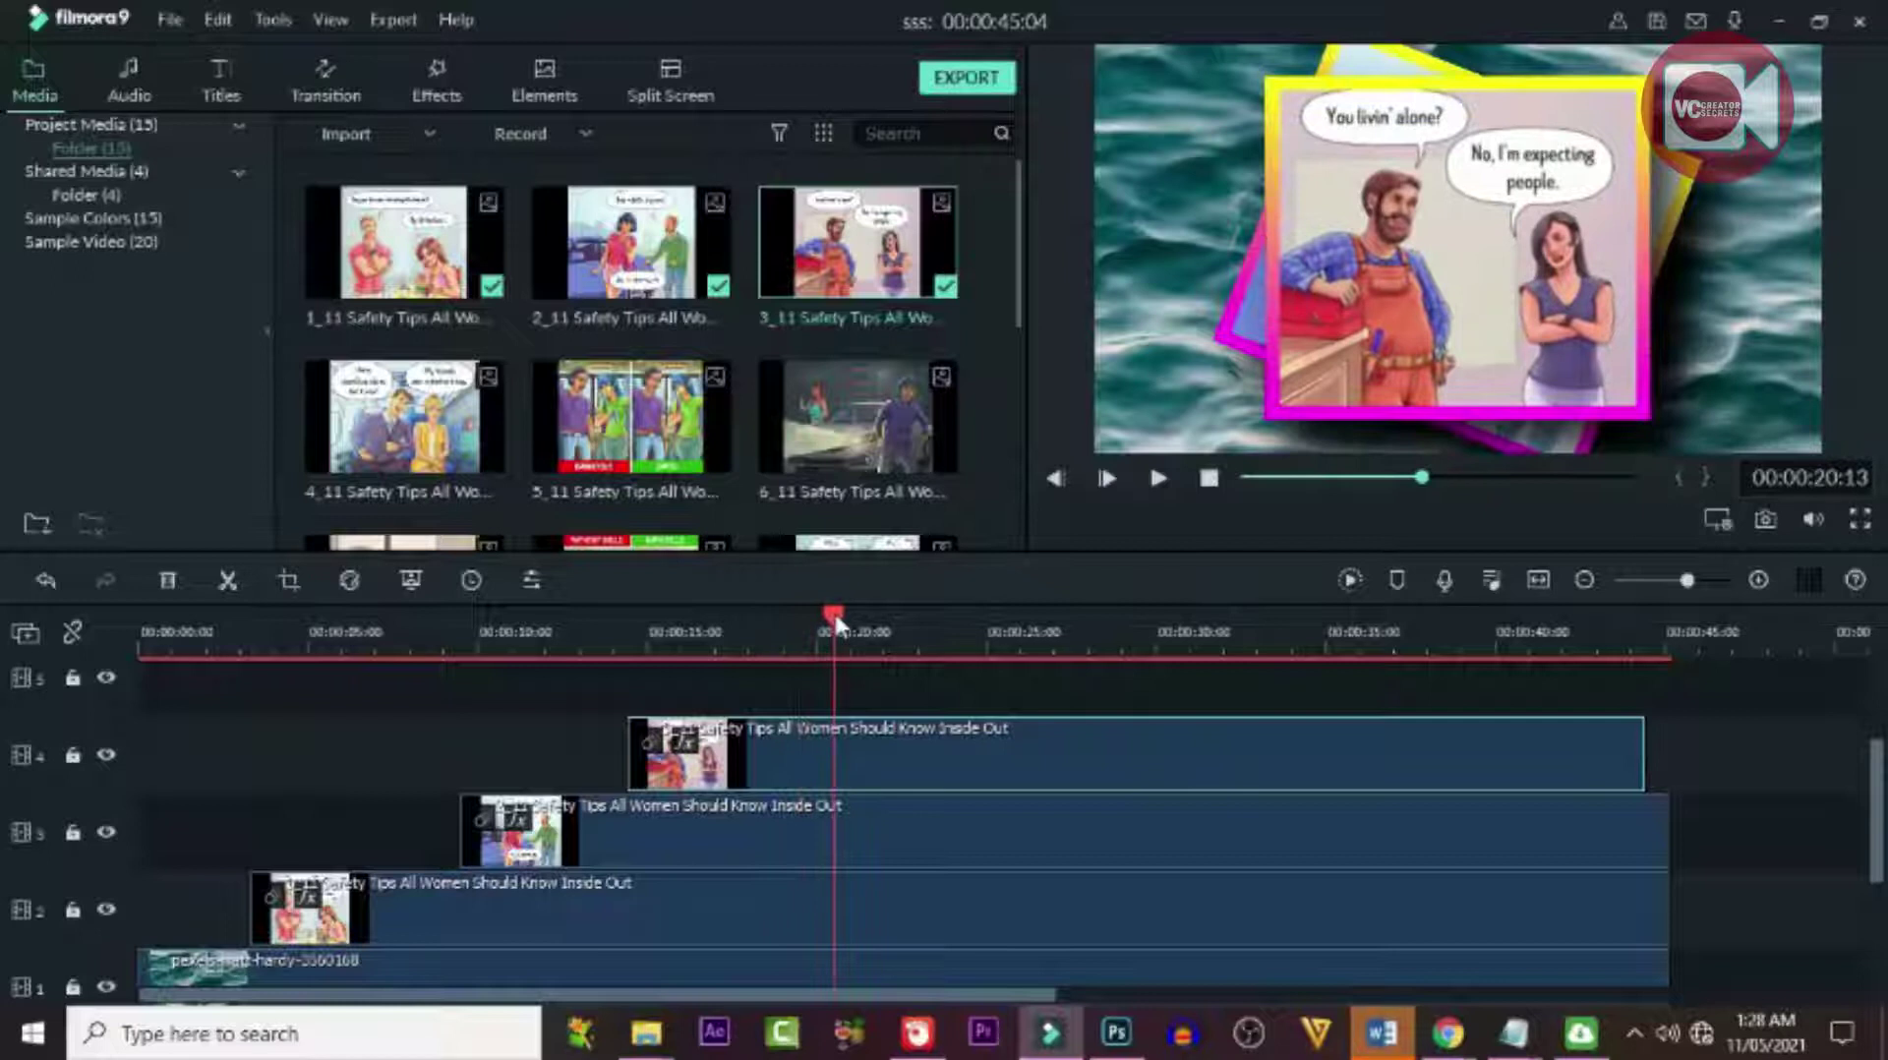
pyautogui.doubleClick(875, 760)
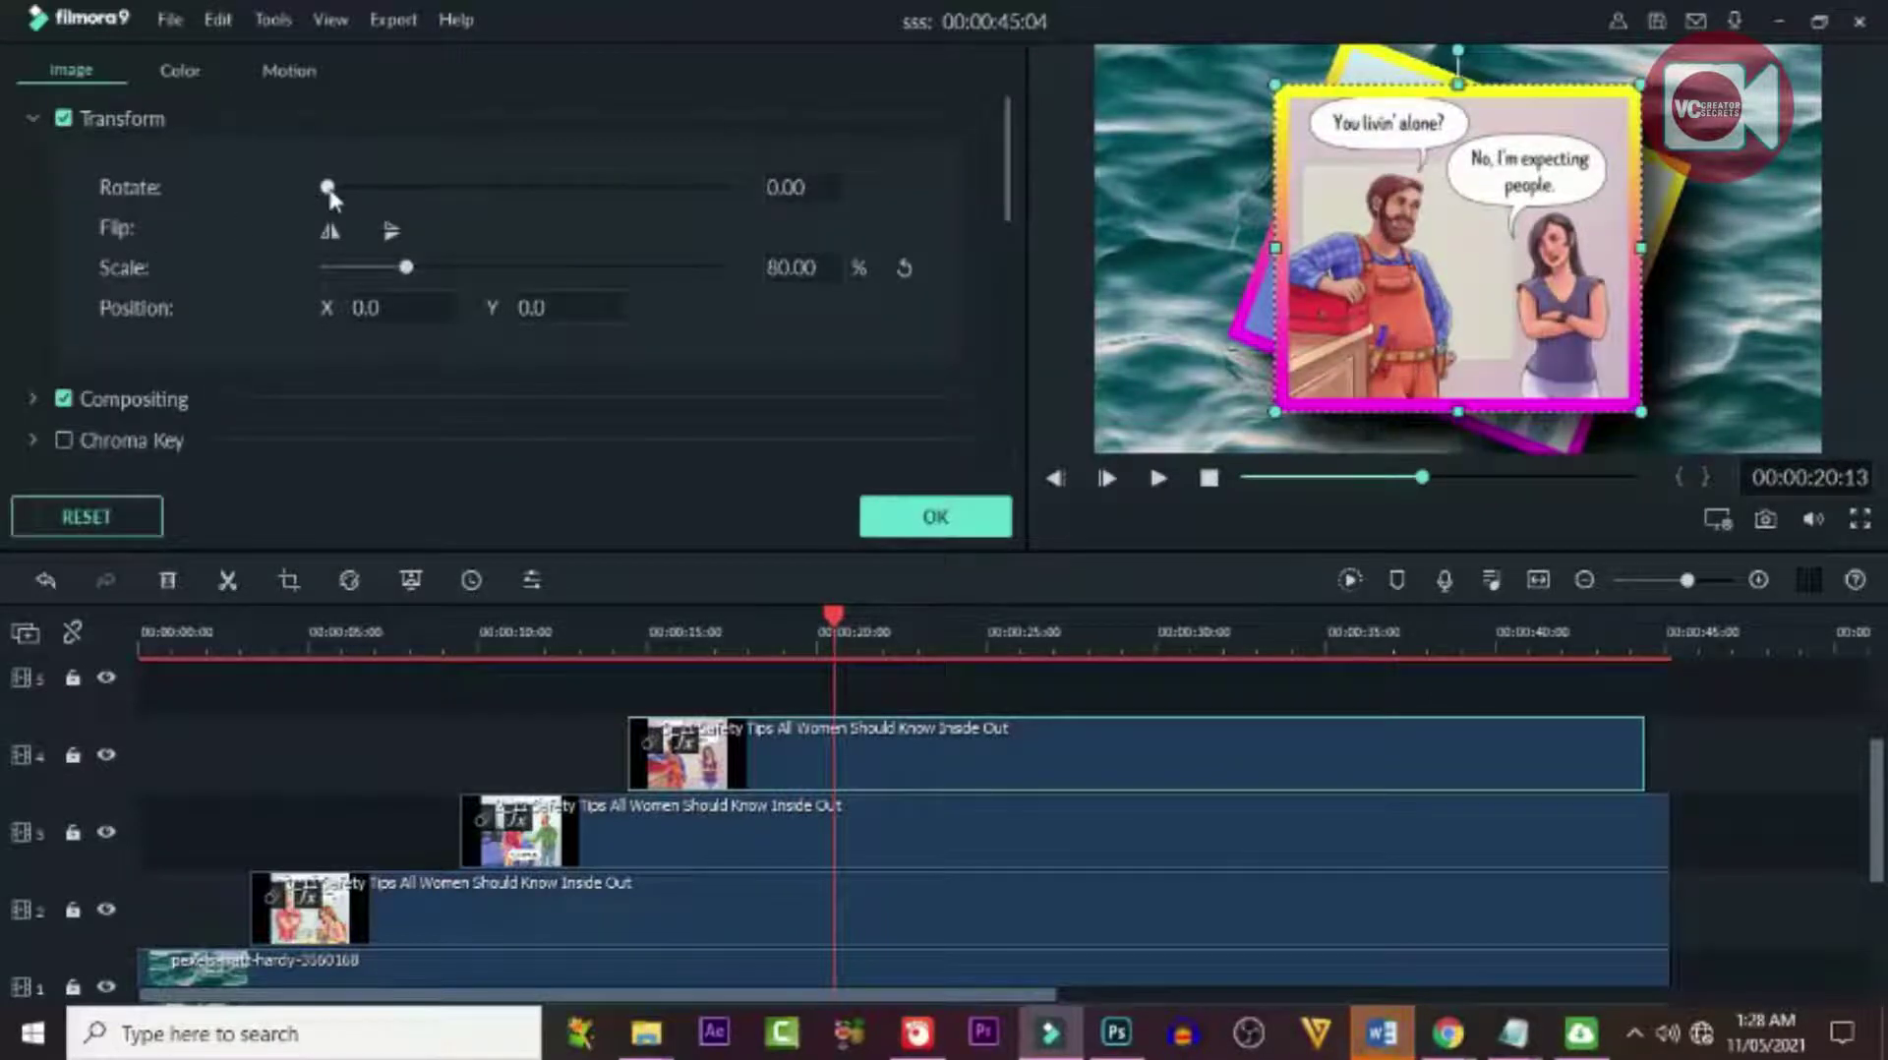
pyautogui.moveTo(328, 190); pyautogui.dragTo(706, 211)
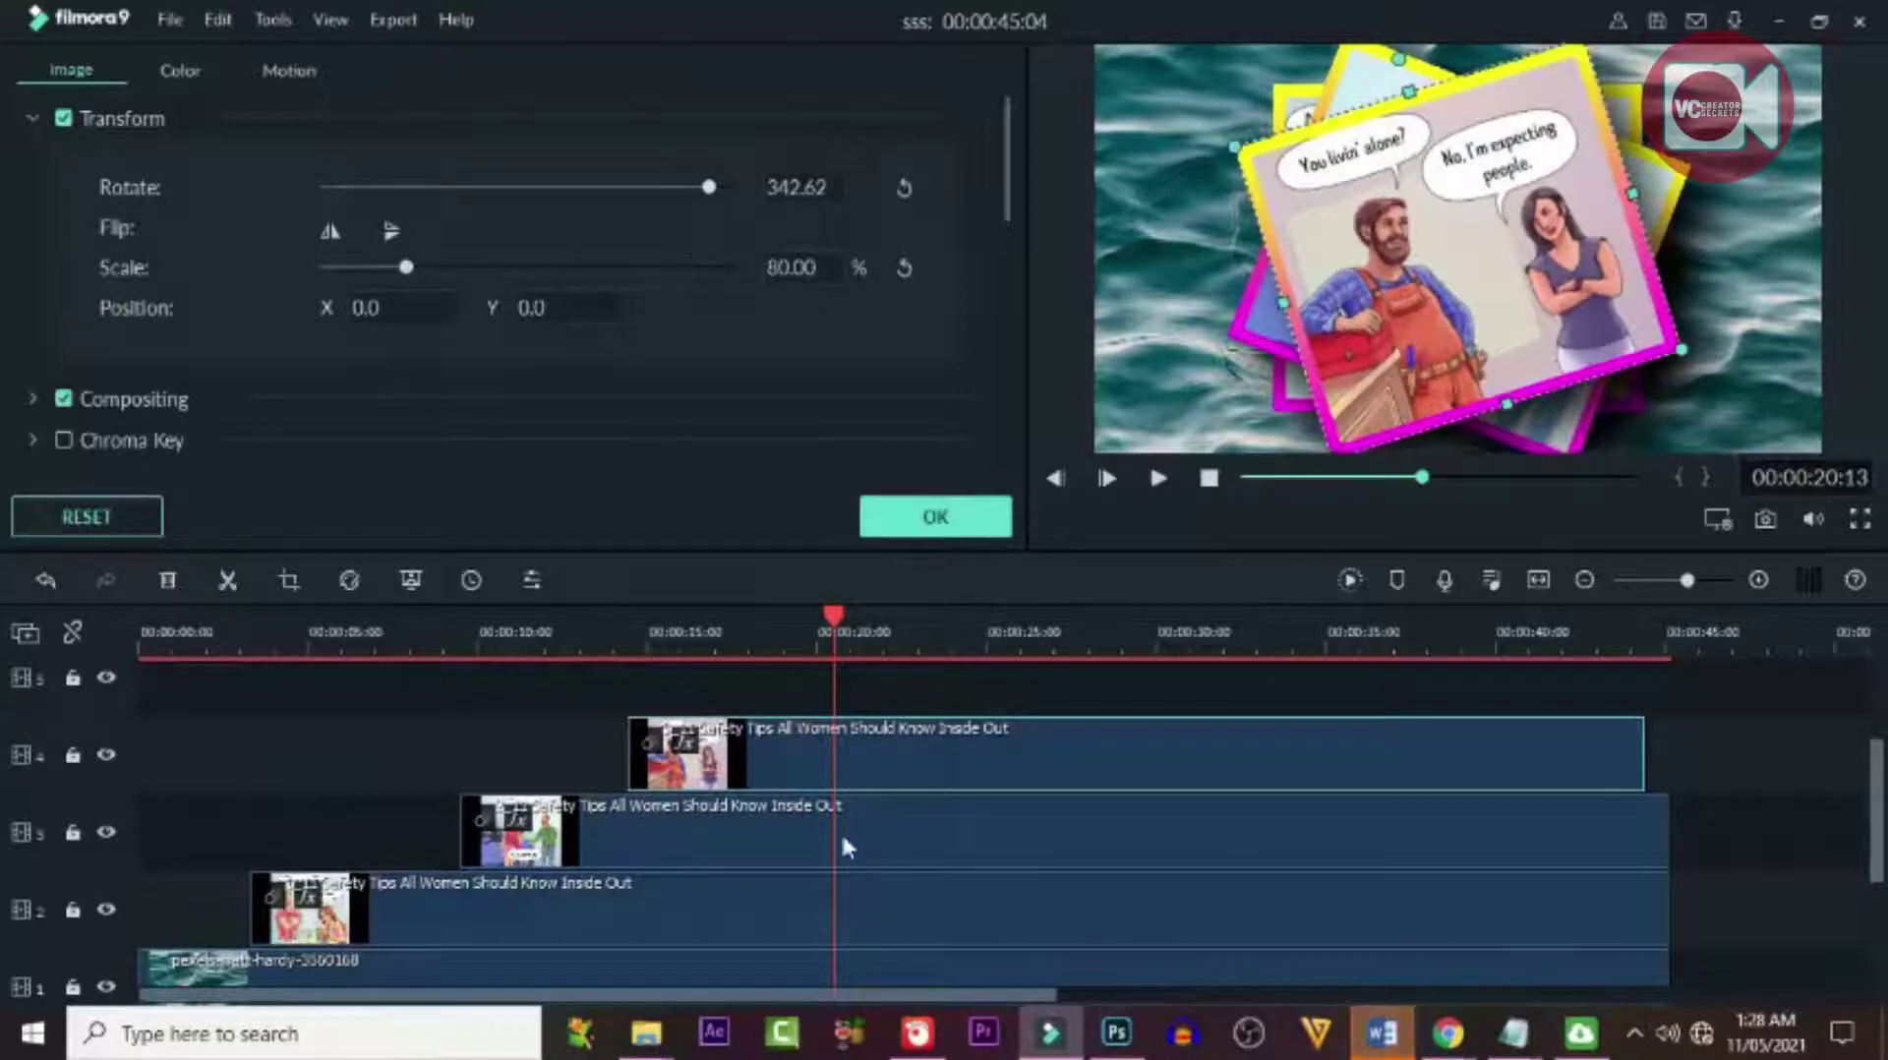
pyautogui.click(934, 517)
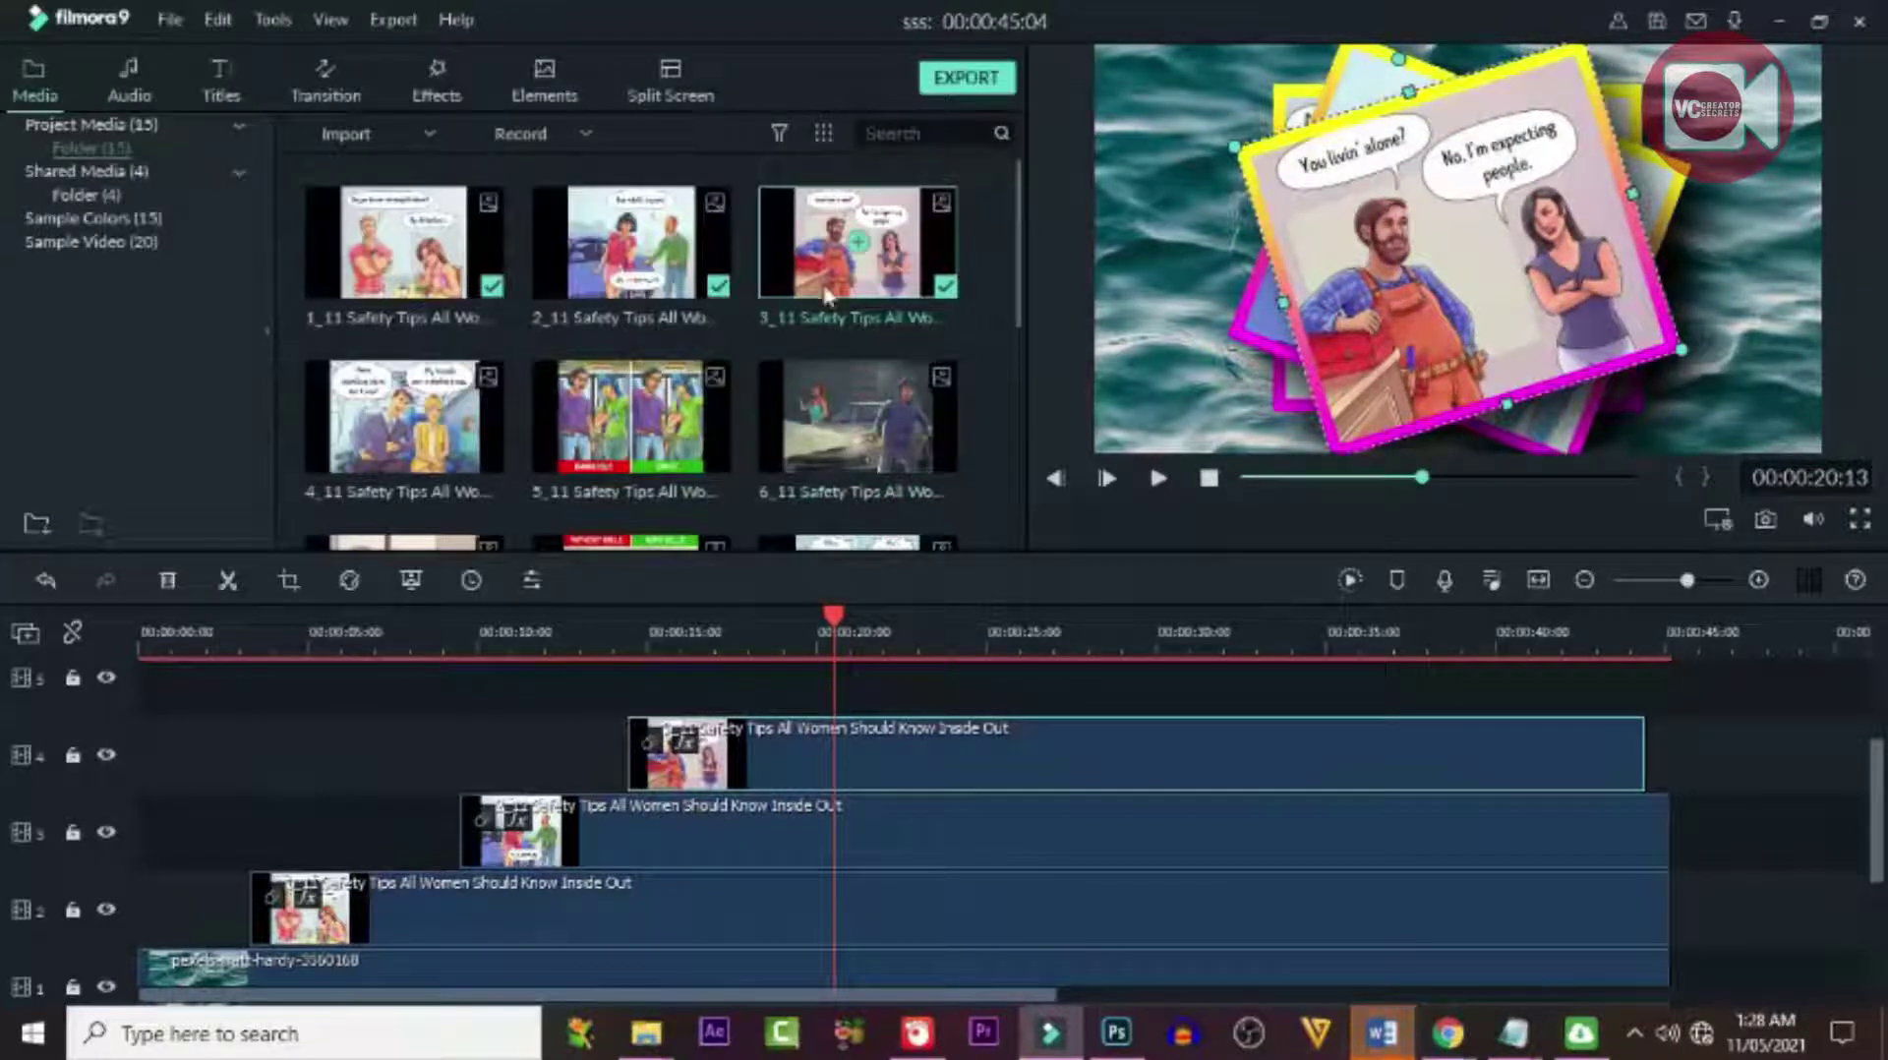
# Add the 4_11 Safety Tips image on track 5 at the playhead and extend both it and the 3_11 clip to the background's end.
pyautogui.moveTo(433, 433); pyautogui.dragTo(1669, 695)
pyautogui.moveTo(1638, 776)
pyautogui.mouseDown()
pyautogui.moveTo(1642, 755)
pyautogui.moveTo(1664, 761)
pyautogui.mouseUp()
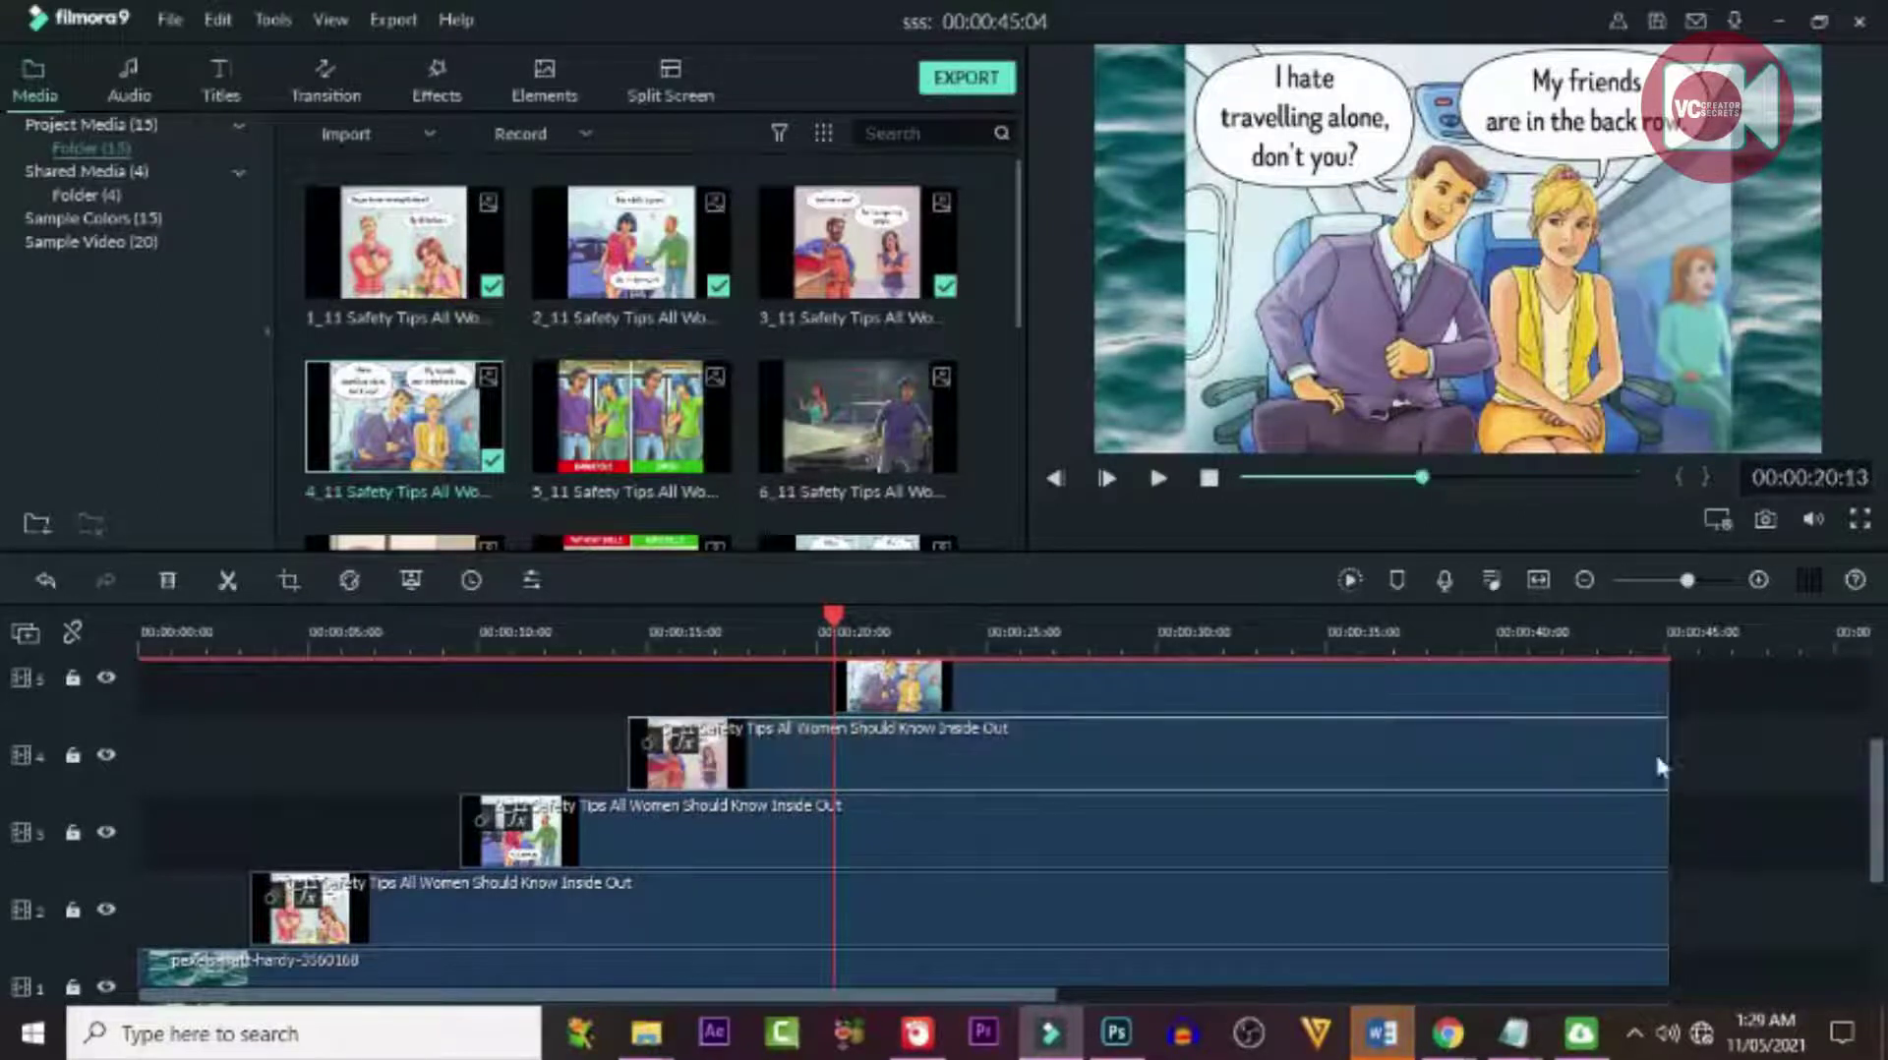
# Paste the copied effects onto the 4_11 Safety Tips clip and move the playhead to 00:00:25:13.
pyautogui.click(1072, 686)
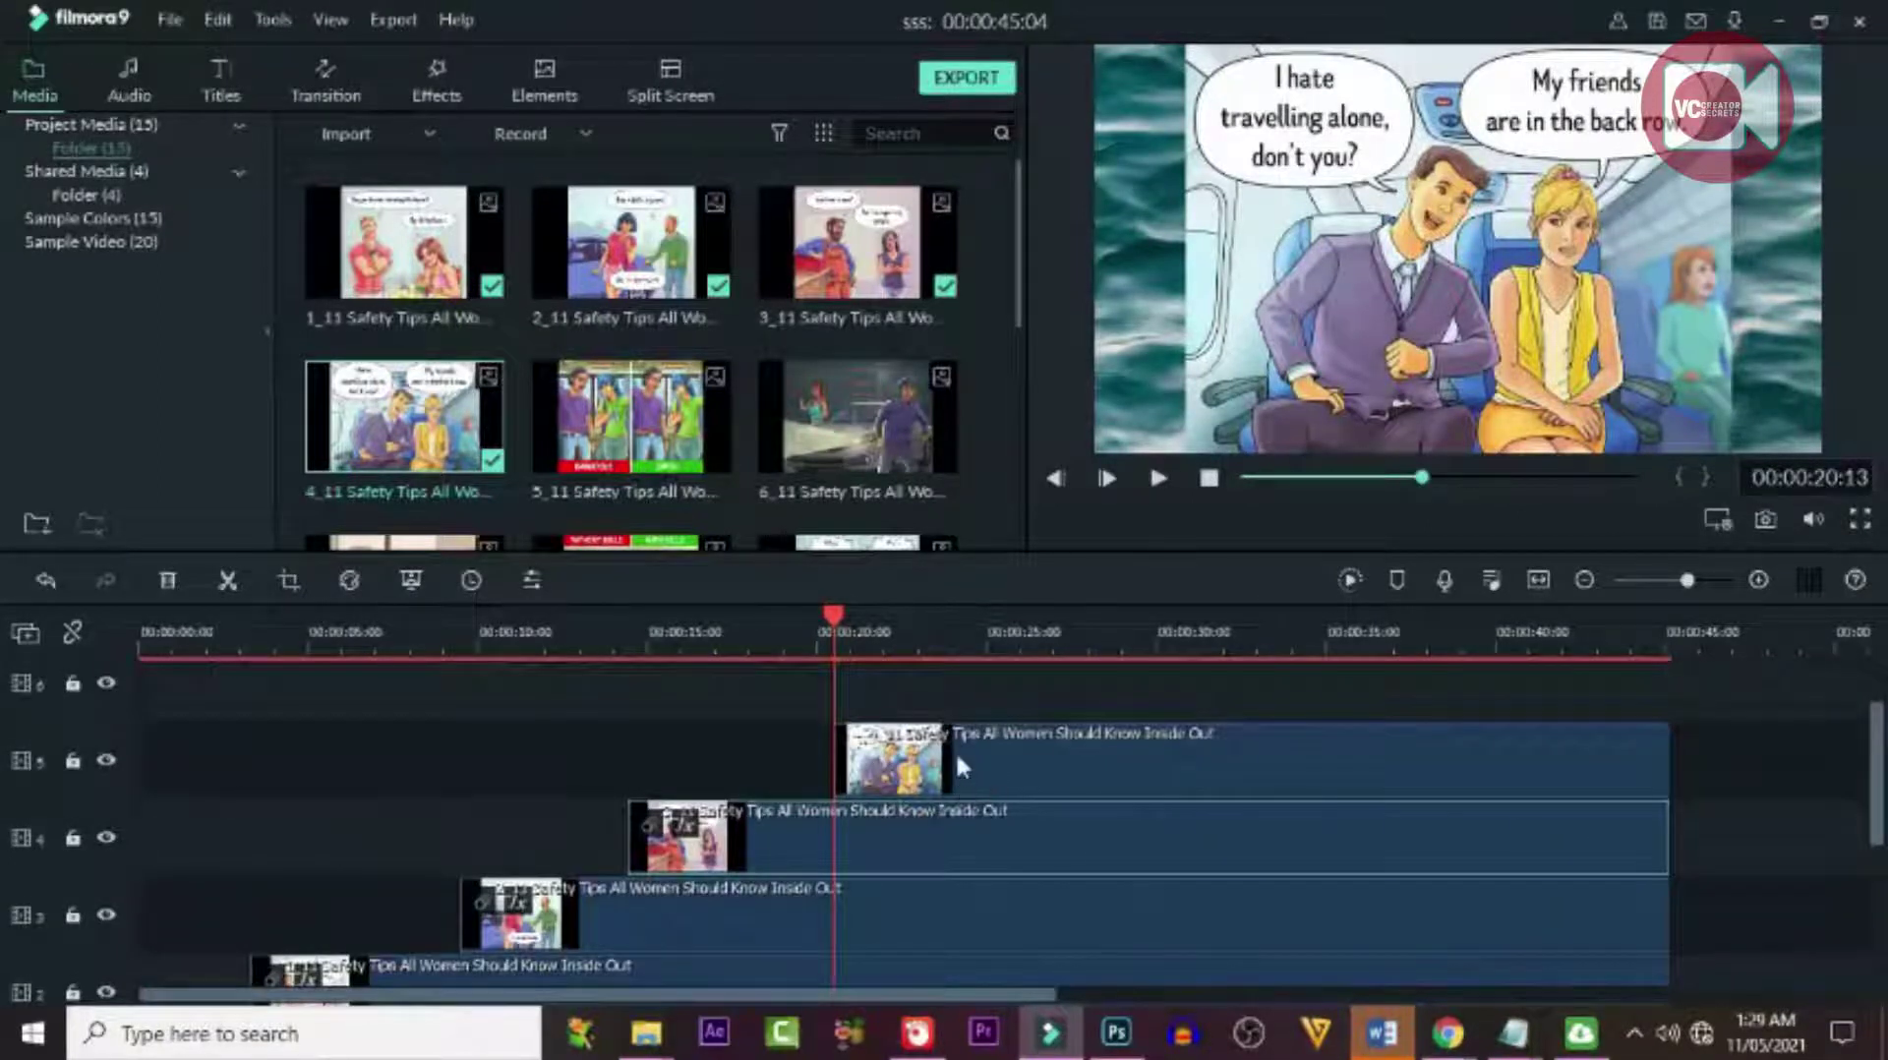
pyautogui.rightClick(953, 751)
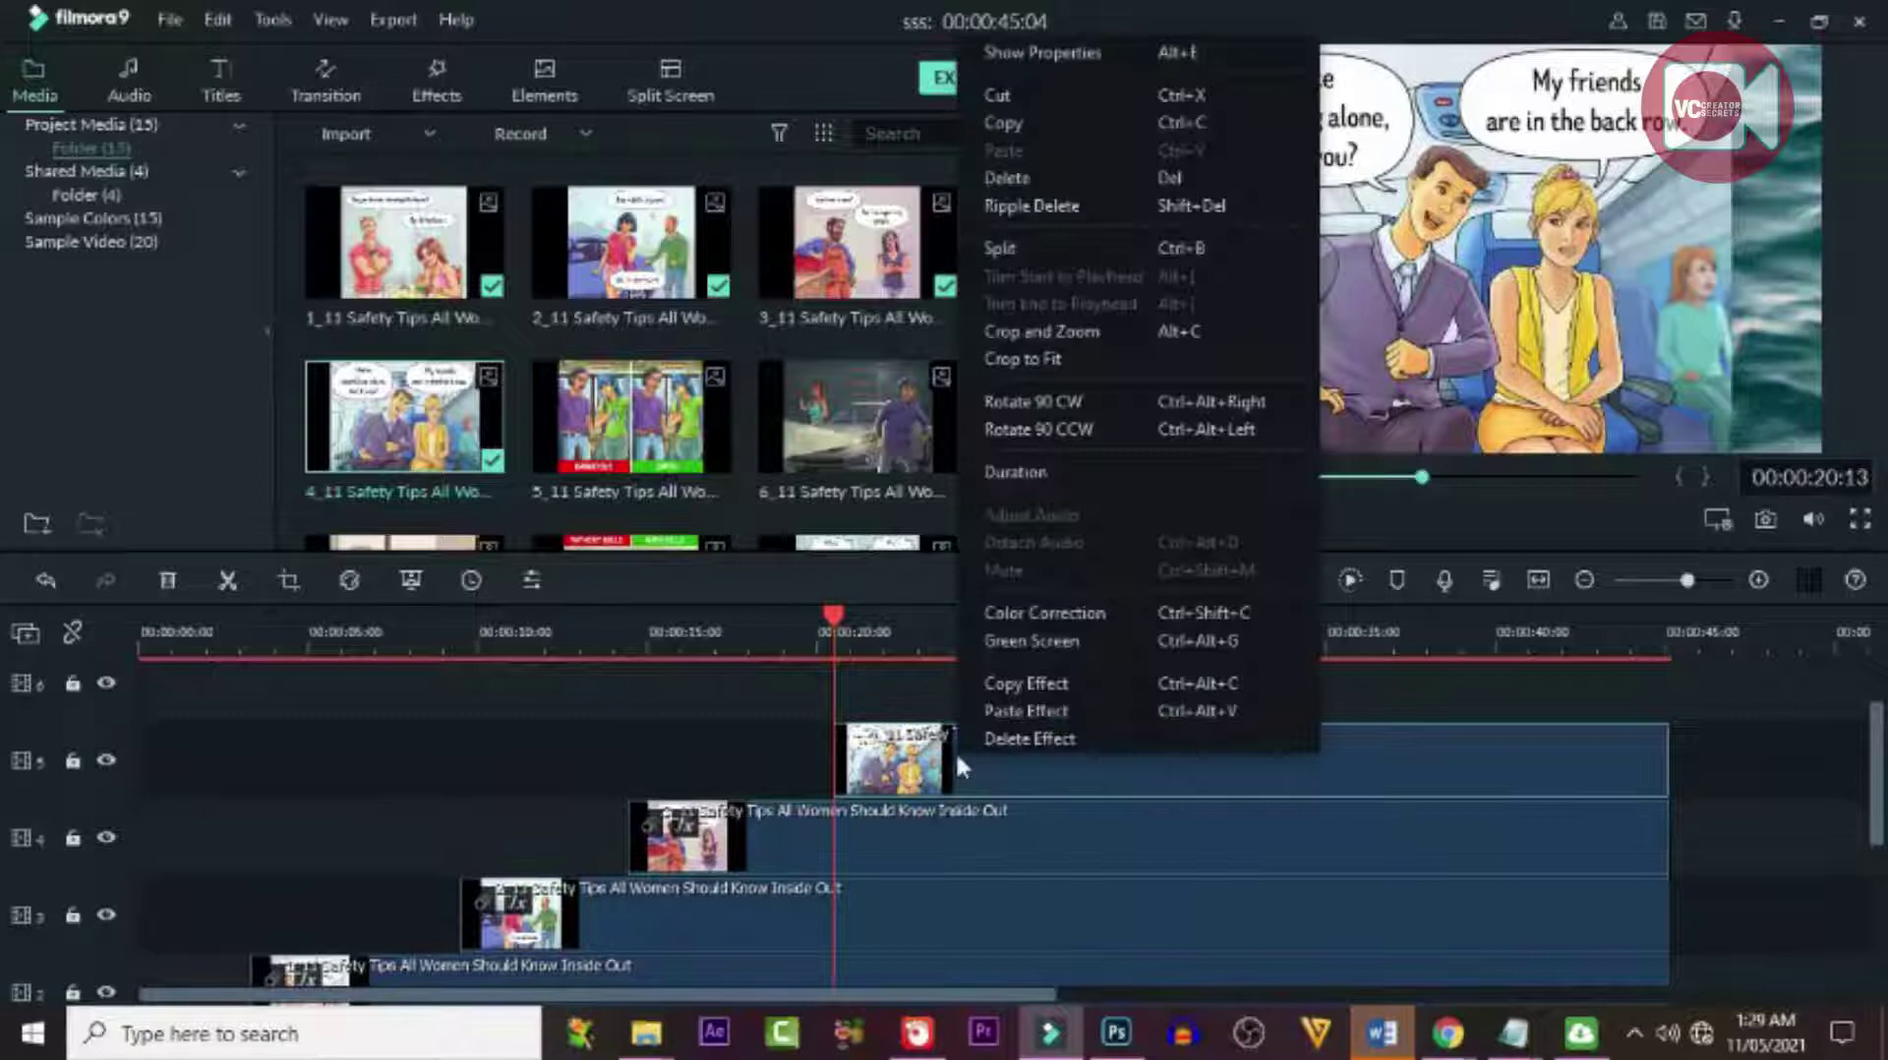
pyautogui.click(995, 707)
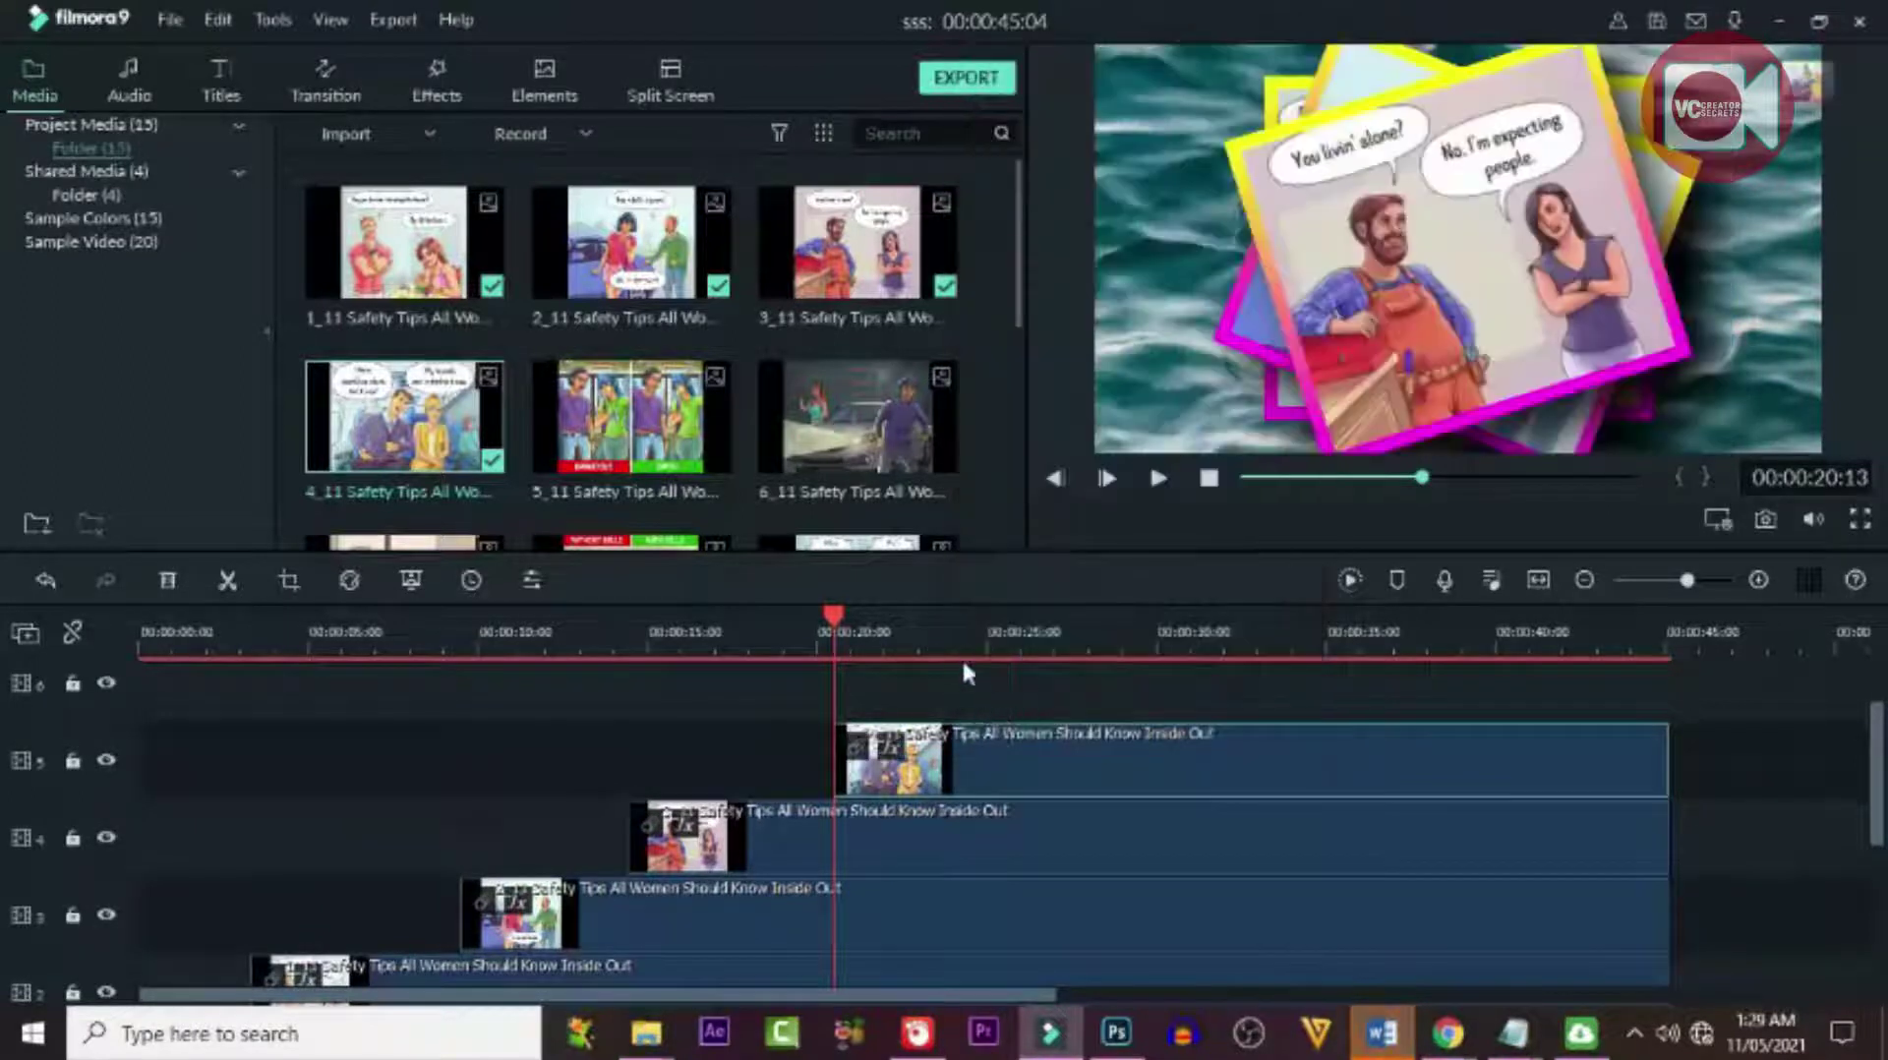
pyautogui.click(847, 614)
pyautogui.moveTo(848, 614); pyautogui.dragTo(982, 622)
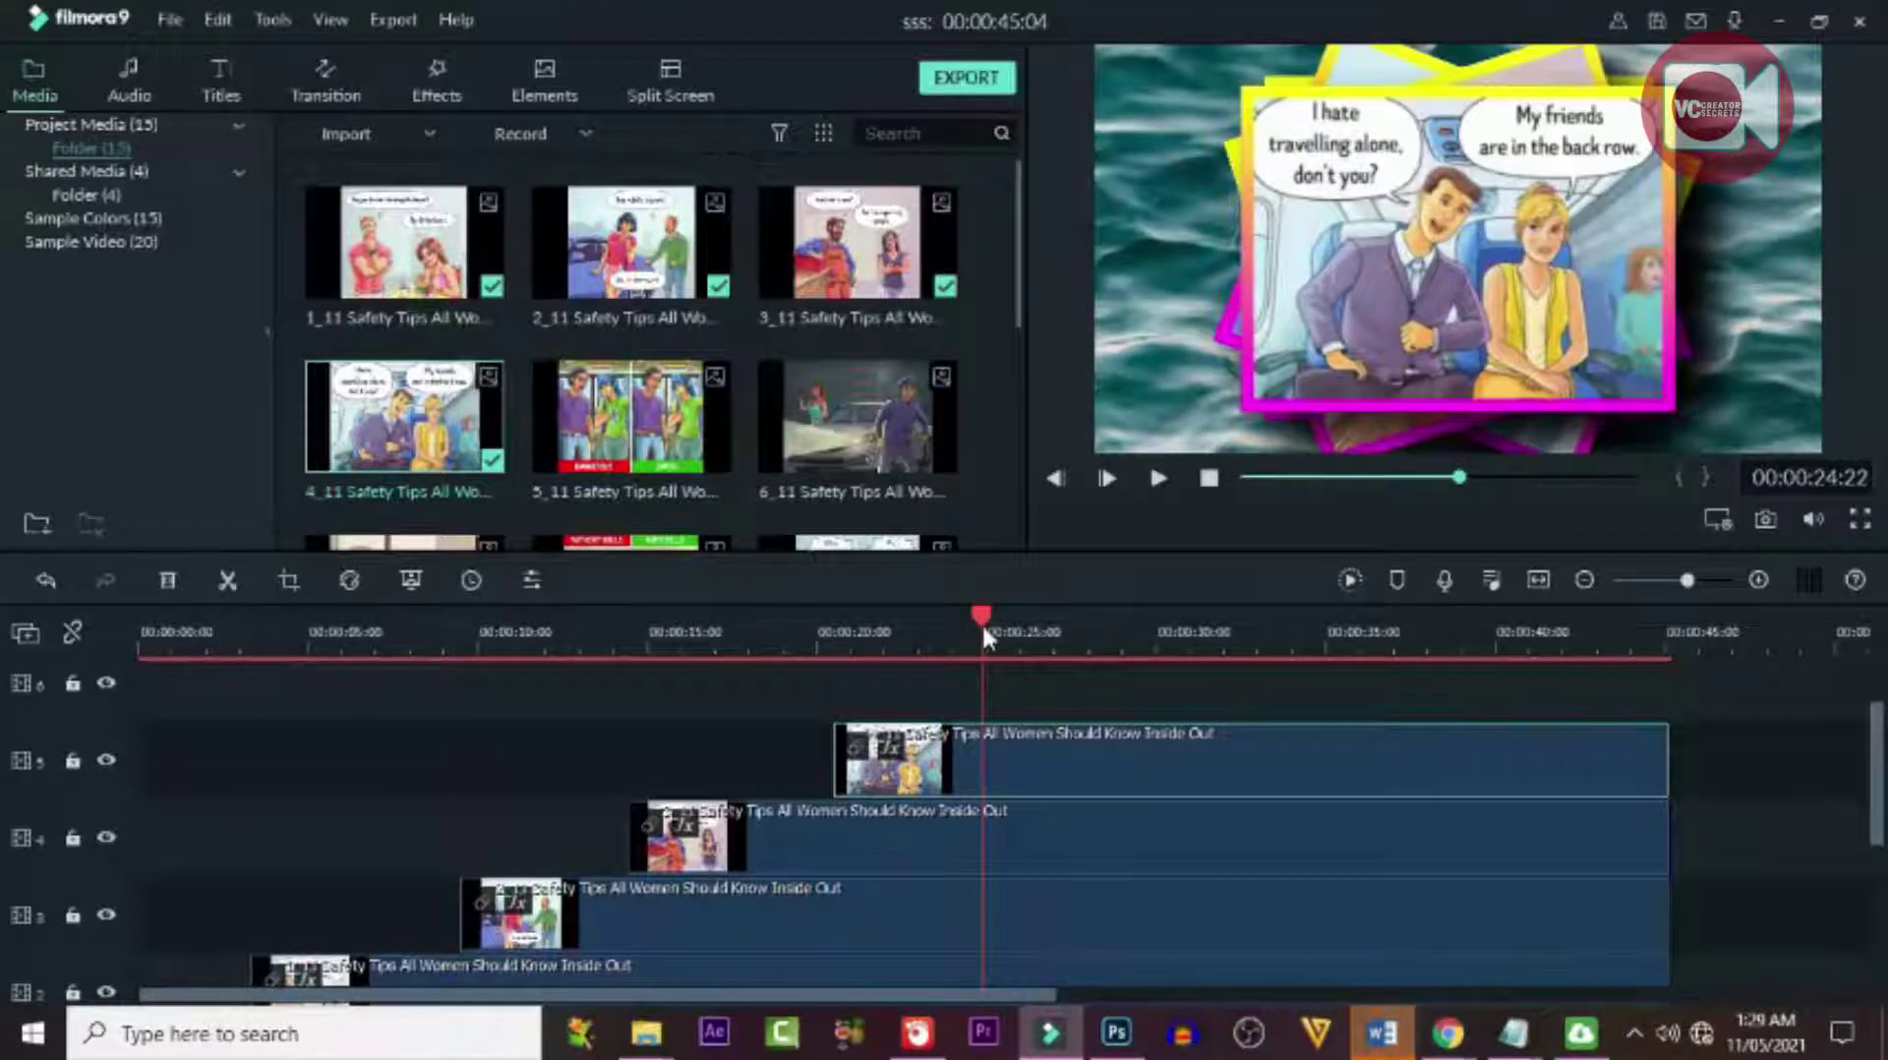
pyautogui.moveTo(983, 622); pyautogui.dragTo(1005, 623)
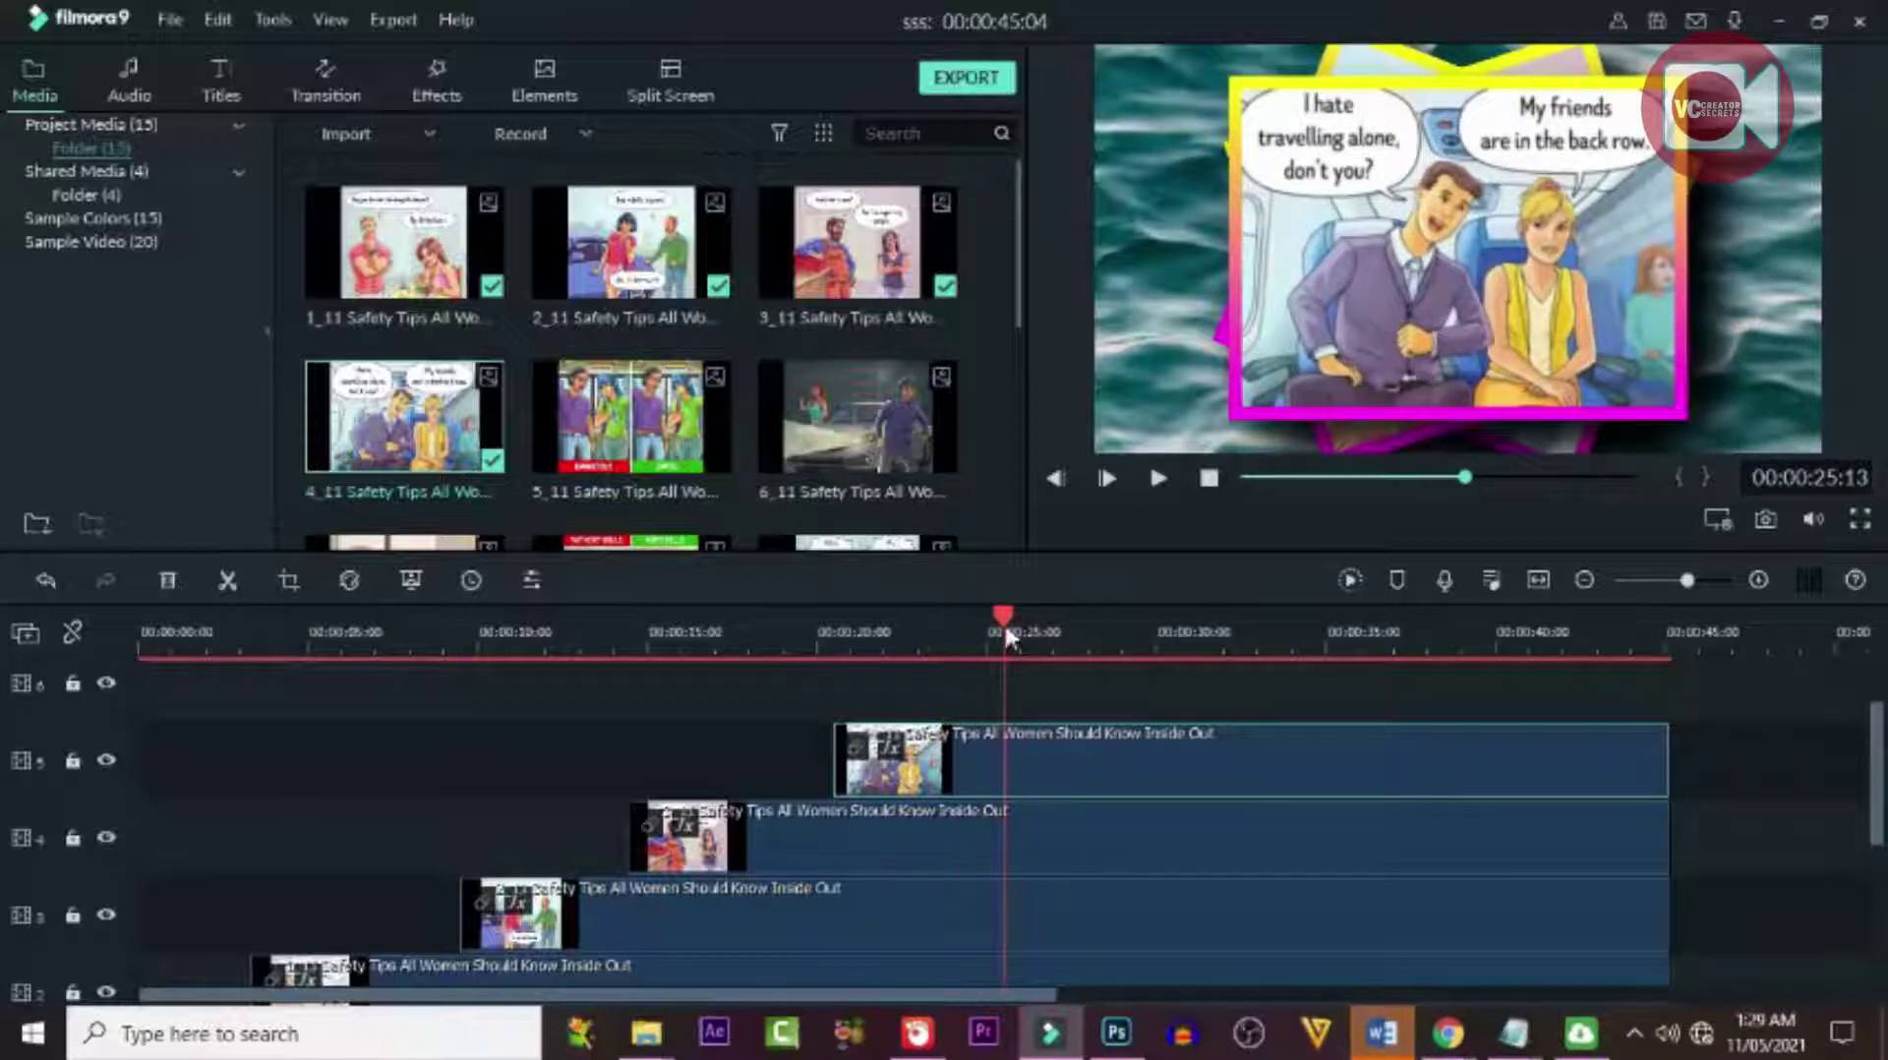
# Move the playhead to 00:00:25:22 and rotate the 4_11 Safety Tips clip so that it tilts counter-clockwise.
pyautogui.moveTo(1005, 629); pyautogui.dragTo(1019, 629)
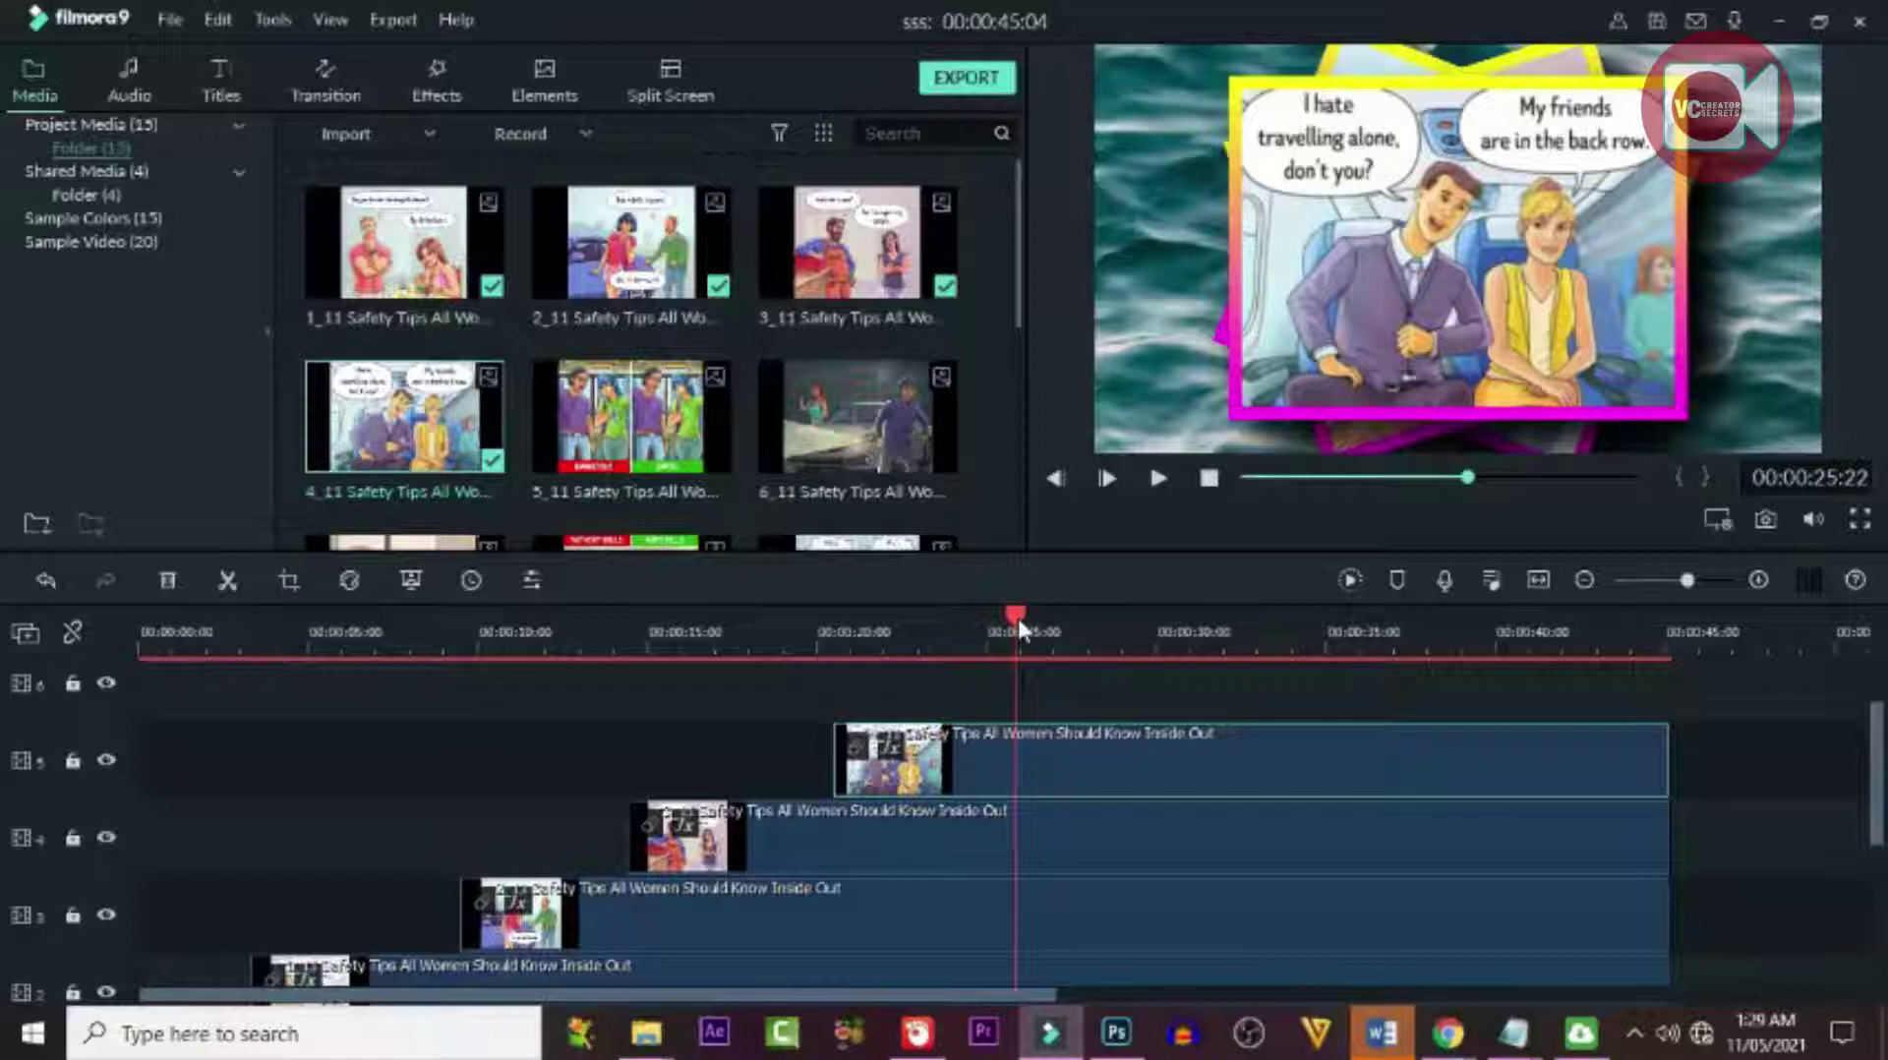
pyautogui.doubleClick(1080, 764)
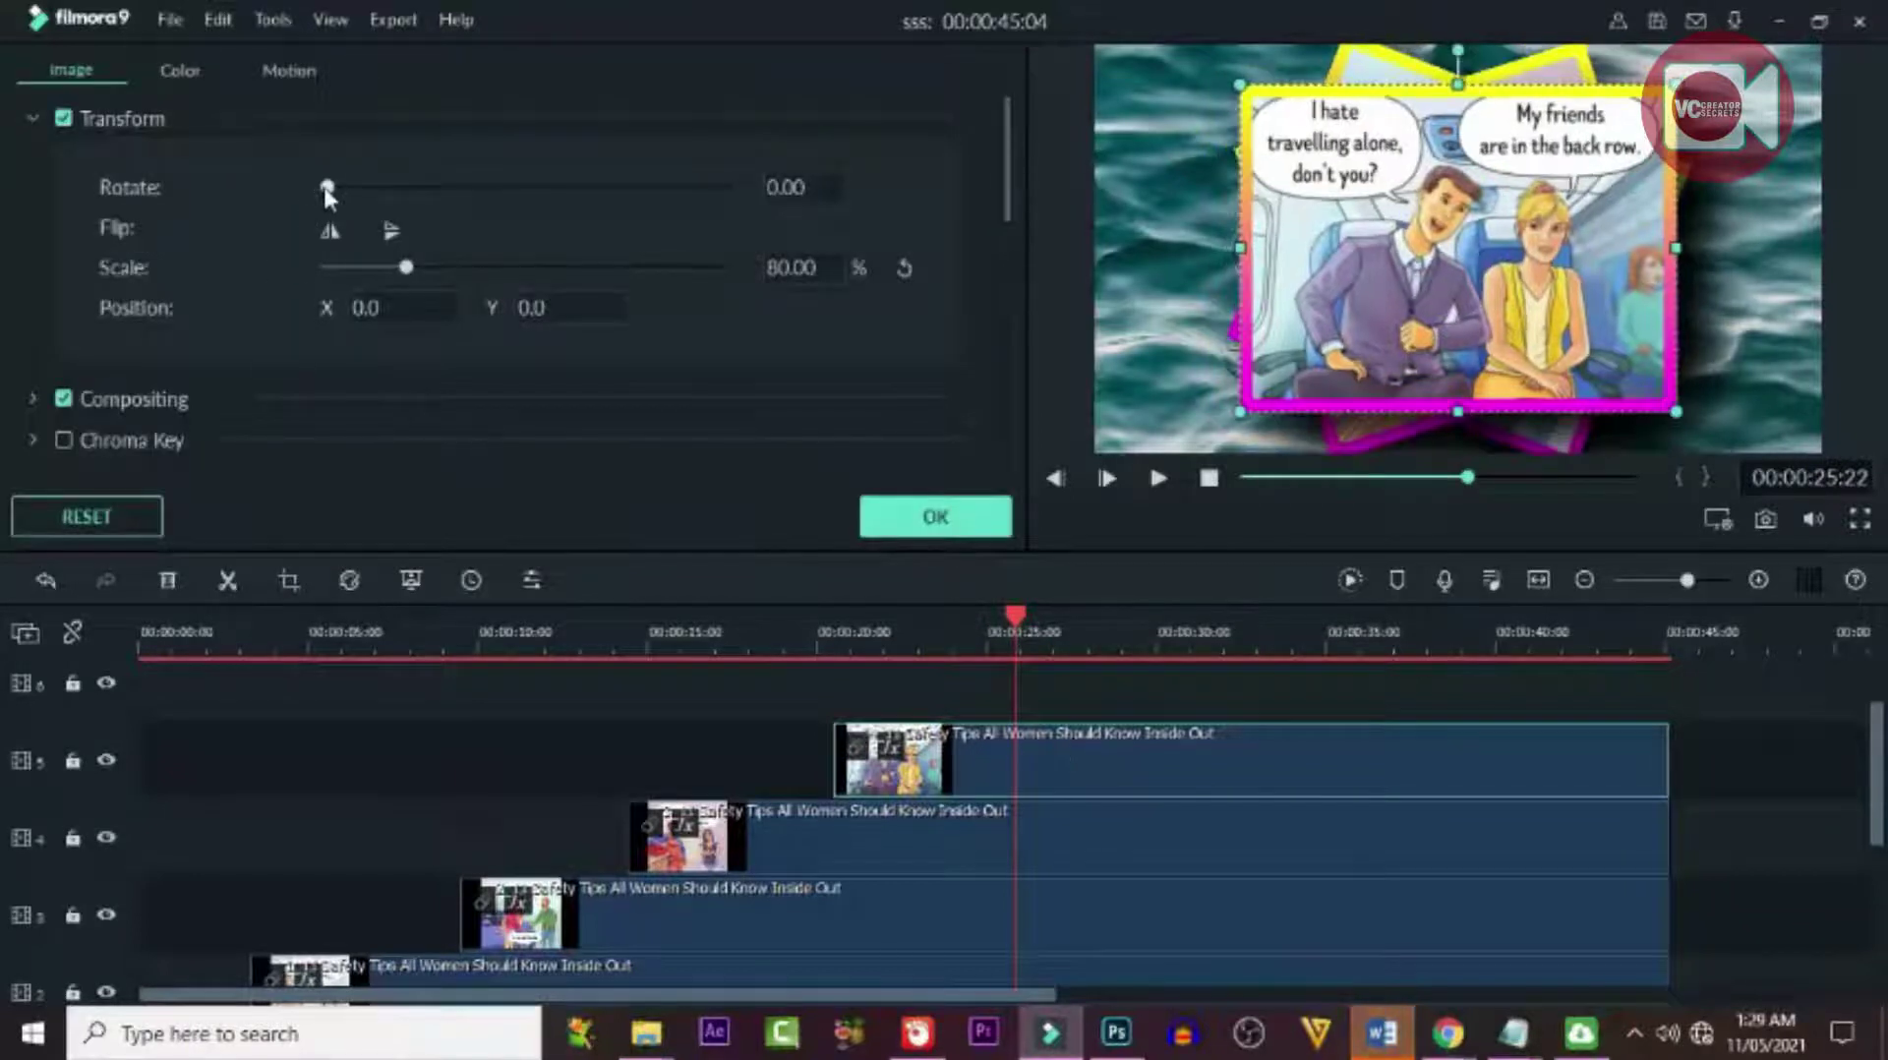
pyautogui.moveTo(327, 186); pyautogui.dragTo(694, 187)
pyautogui.click(934, 516)
# Add the 5_11 Safety Tips image on track 6 at the playhead, lasting until the background's end, and move the playhead to 00:00:32:05.
pyautogui.moveTo(630, 416); pyautogui.dragTo(1070, 777)
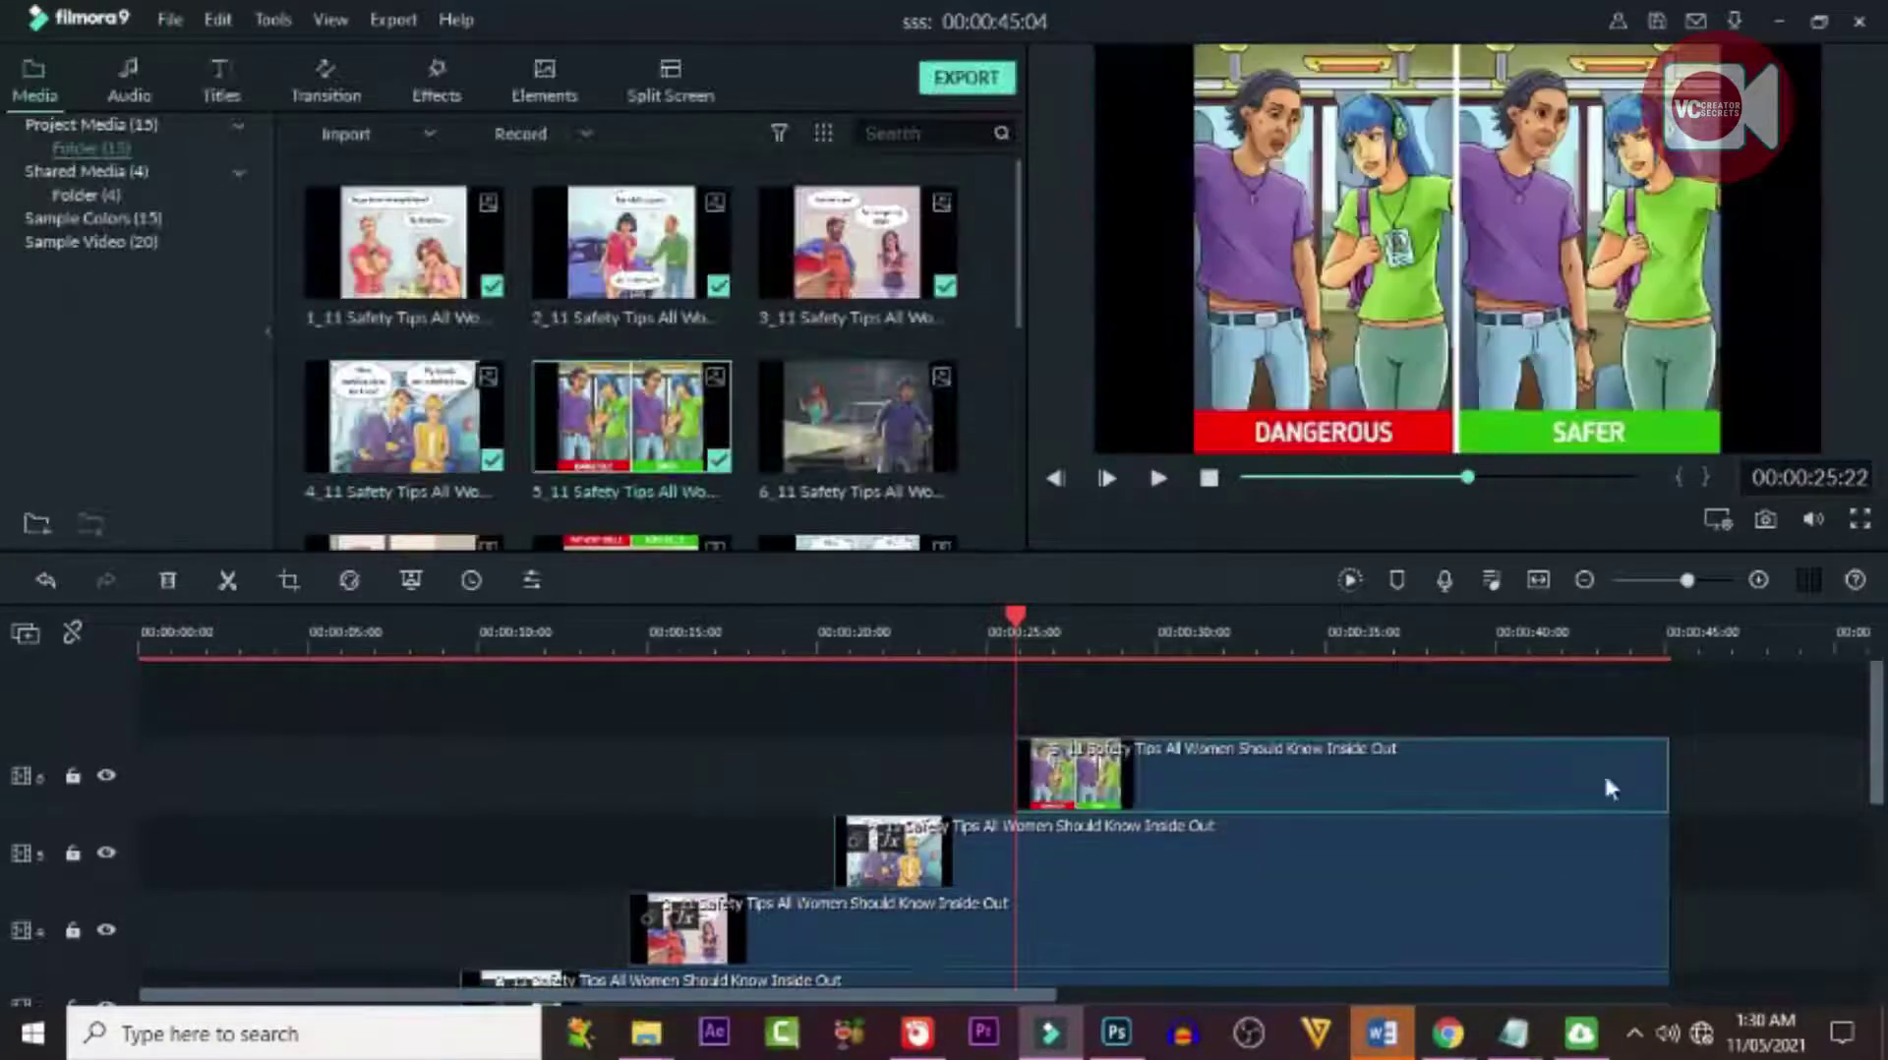
pyautogui.click(1075, 644)
pyautogui.click(1234, 648)
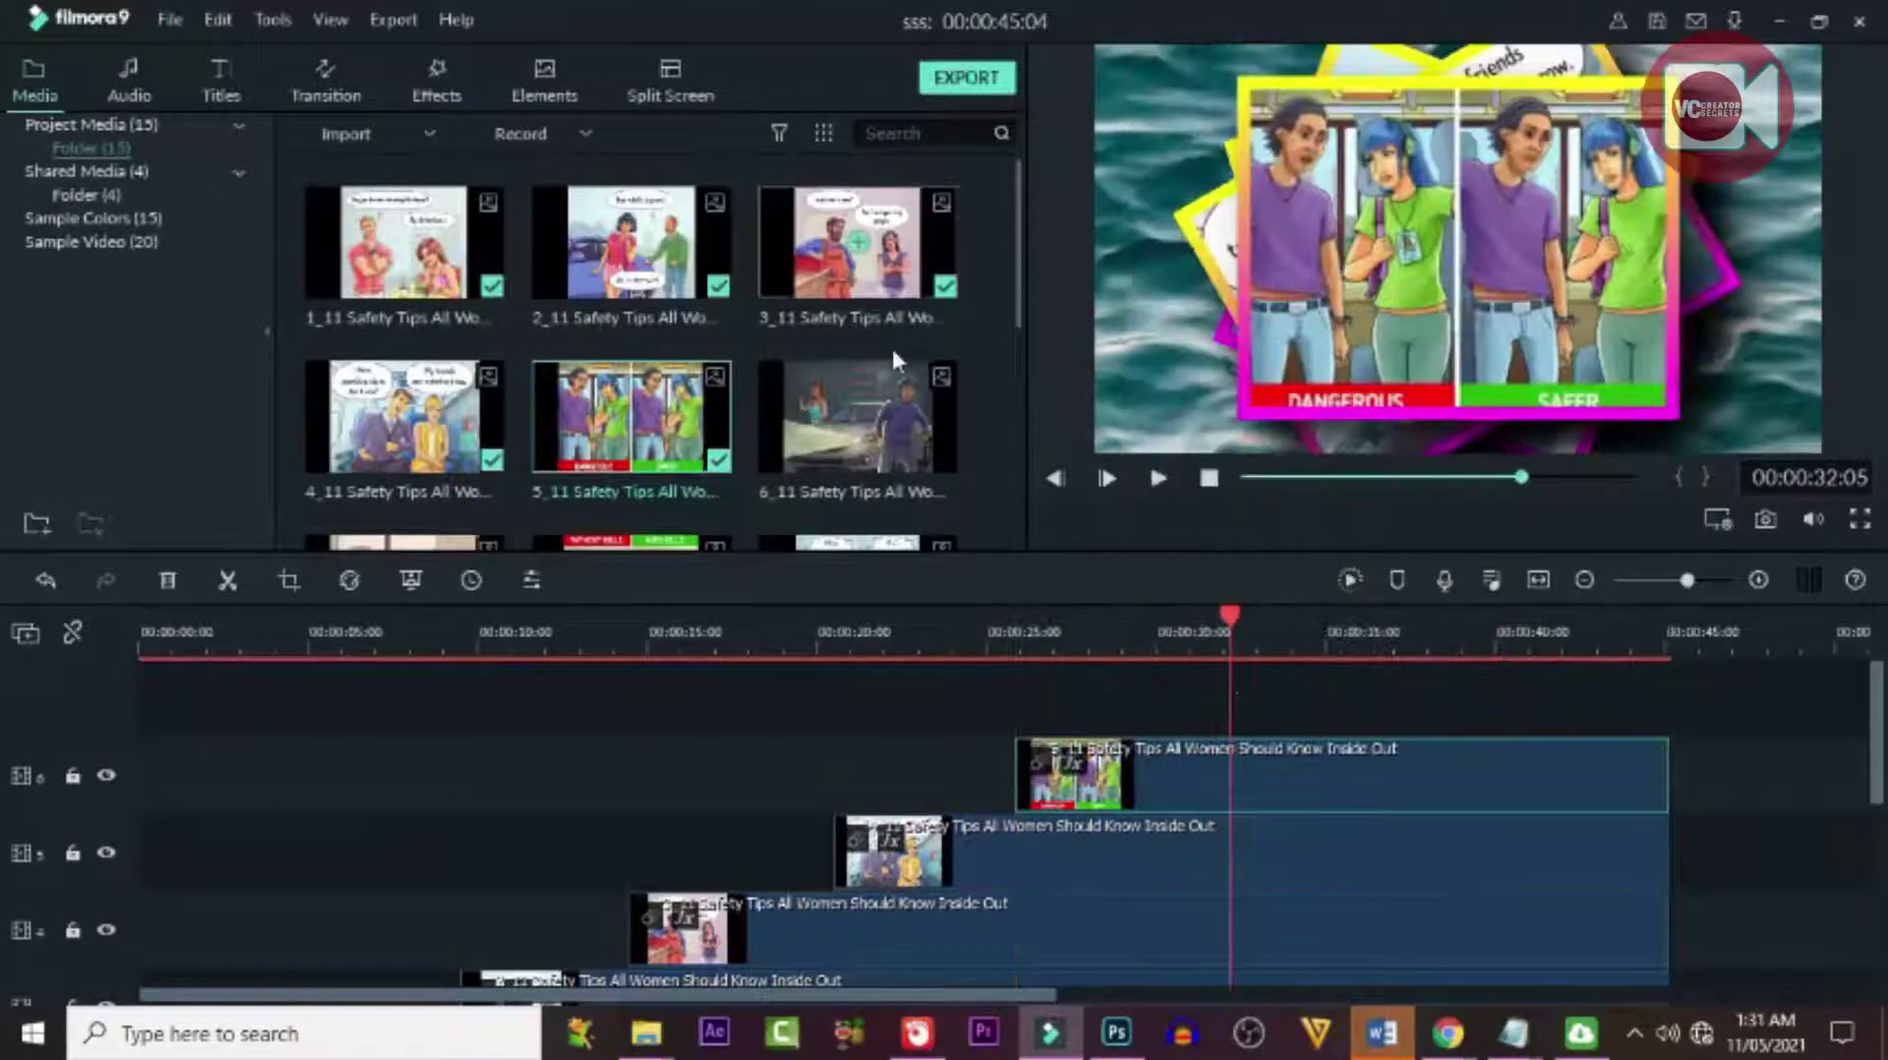
# Add the 7_11 Safety Tips image on track 7 at the playhead, lasting until the background's end.
pyautogui.scroll(-5, 836, 374)
pyautogui.scroll(2, 758, 380)
pyautogui.moveTo(404, 260); pyautogui.dragTo(1668, 786)
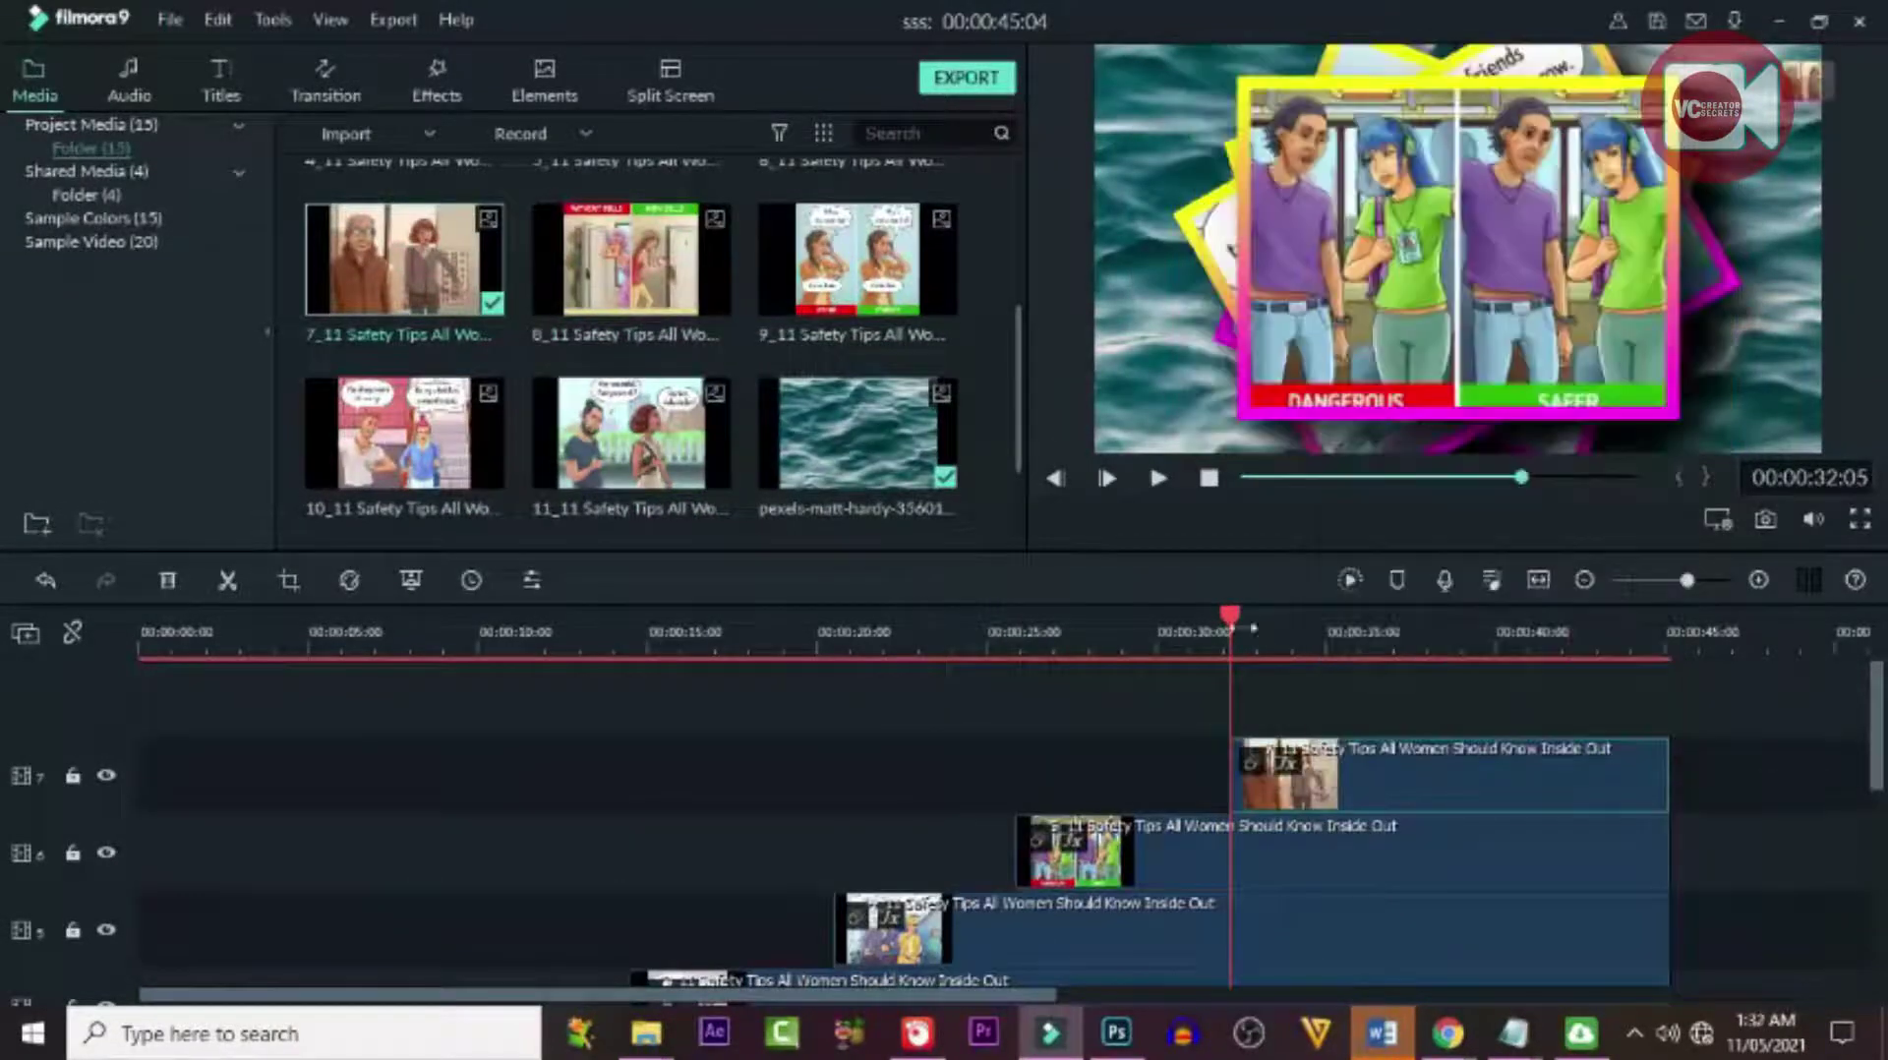
# Set the 7_11 Safety Tips clip's rotation to 14.90 degrees and return the playhead to the start of the timeline.
pyautogui.doubleClick(1480, 777)
pyautogui.moveTo(326, 187); pyautogui.dragTo(343, 186)
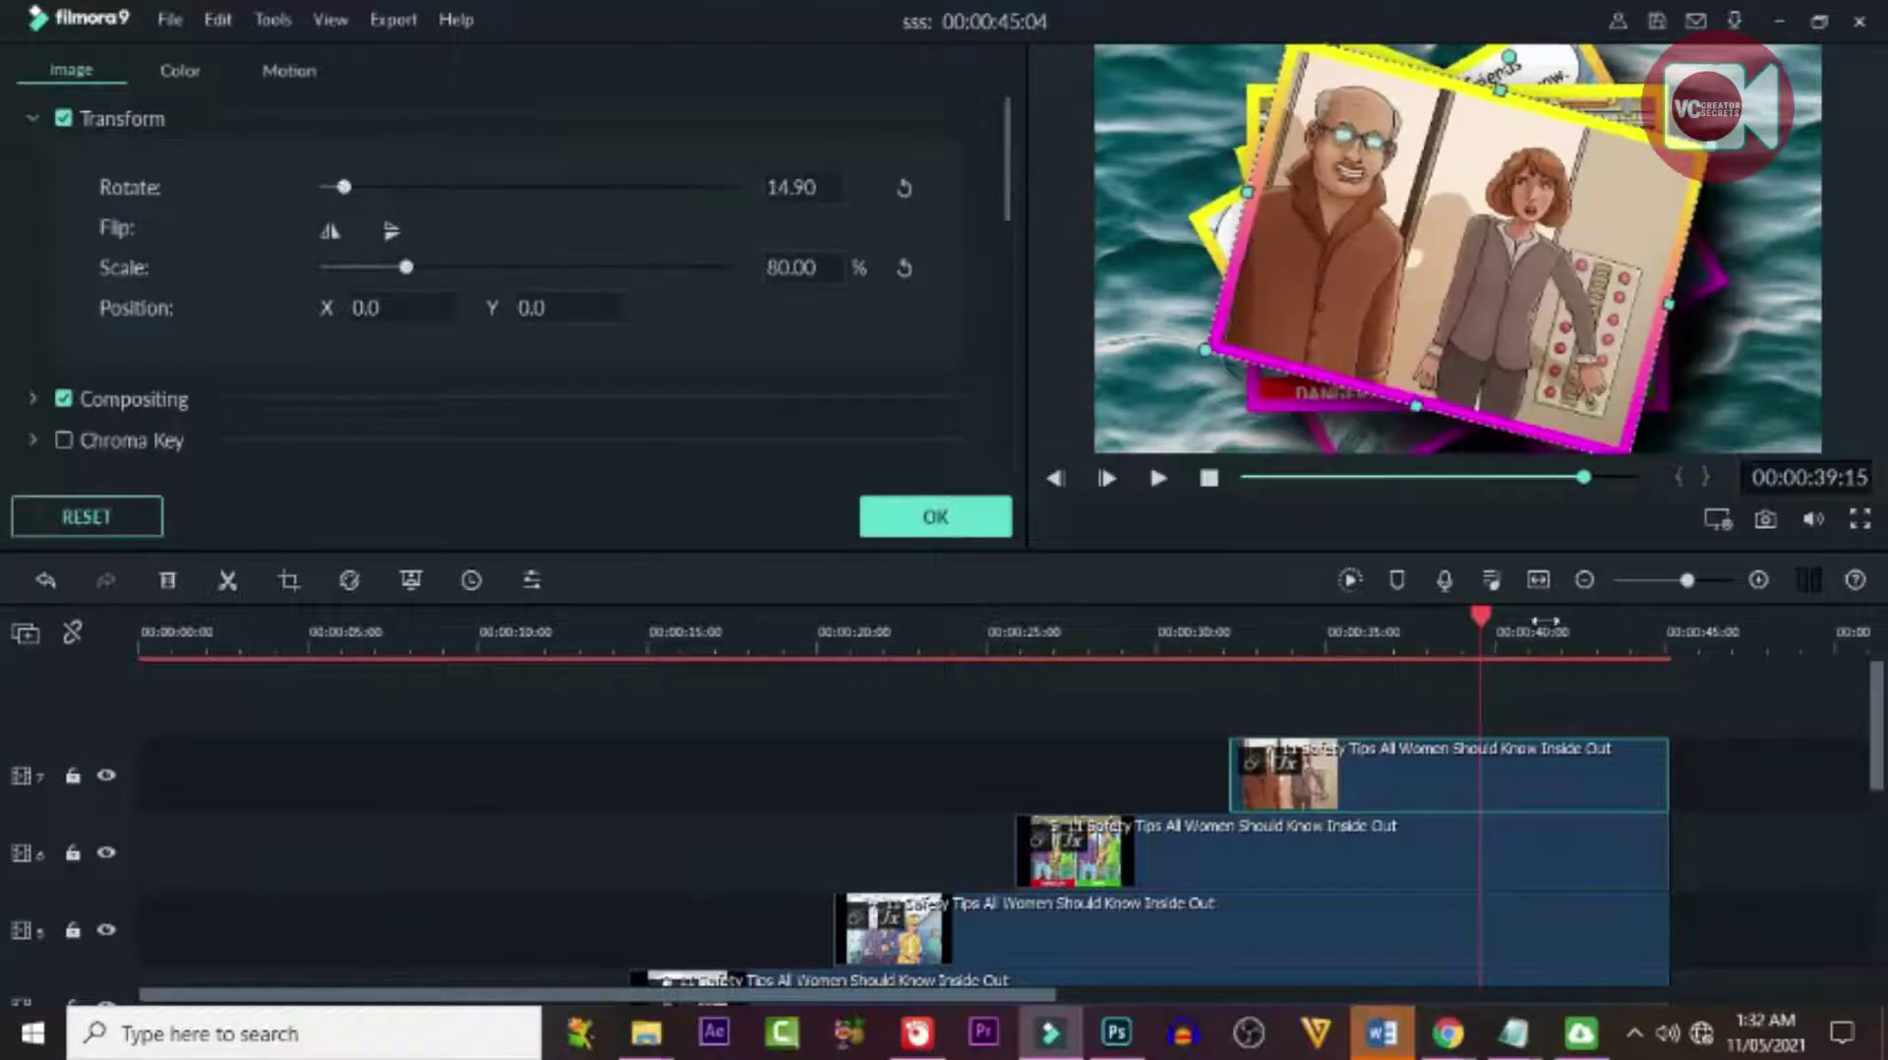
pyautogui.click(1357, 634)
pyautogui.moveTo(1296, 686); pyautogui.dragTo(681, 709)
pyautogui.moveTo(544, 727); pyautogui.dragTo(67, 724)
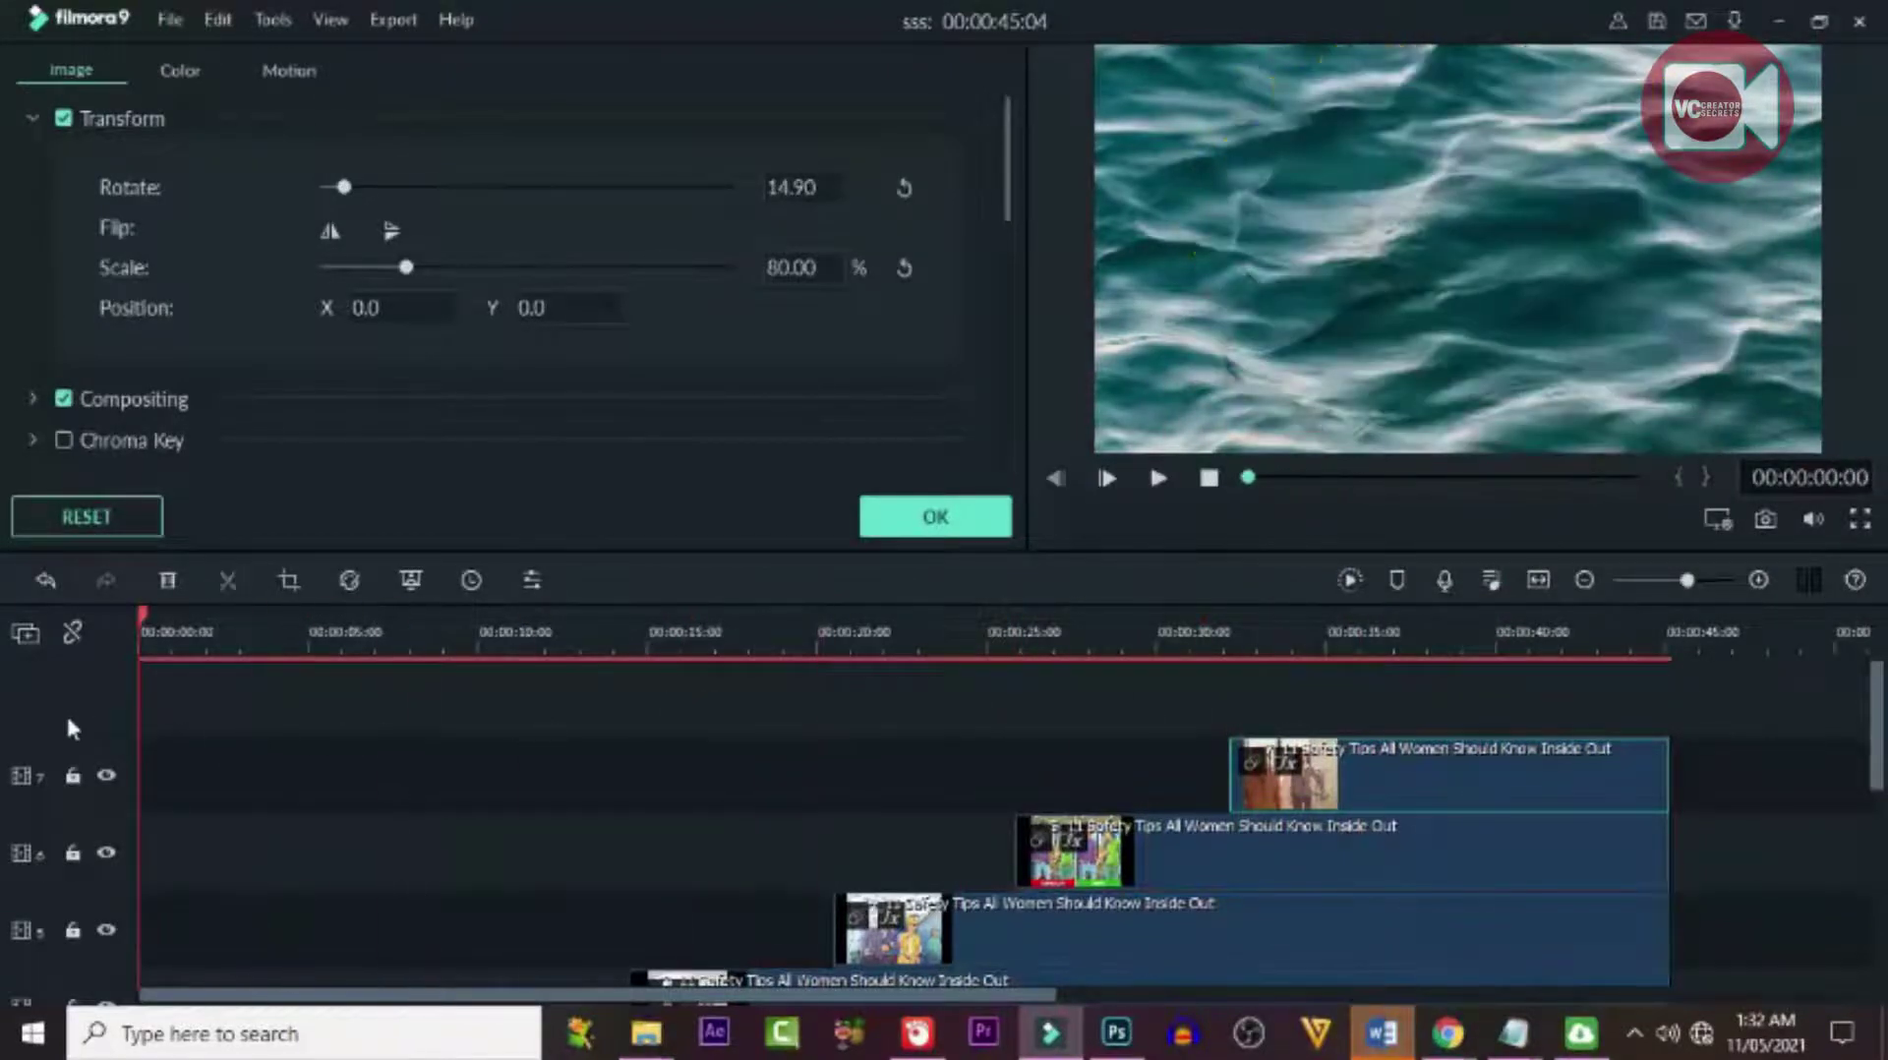
pyautogui.click(973, 519)
# Render the whole timeline for smooth preview playback.
pyautogui.scroll(-5, 783, 735)
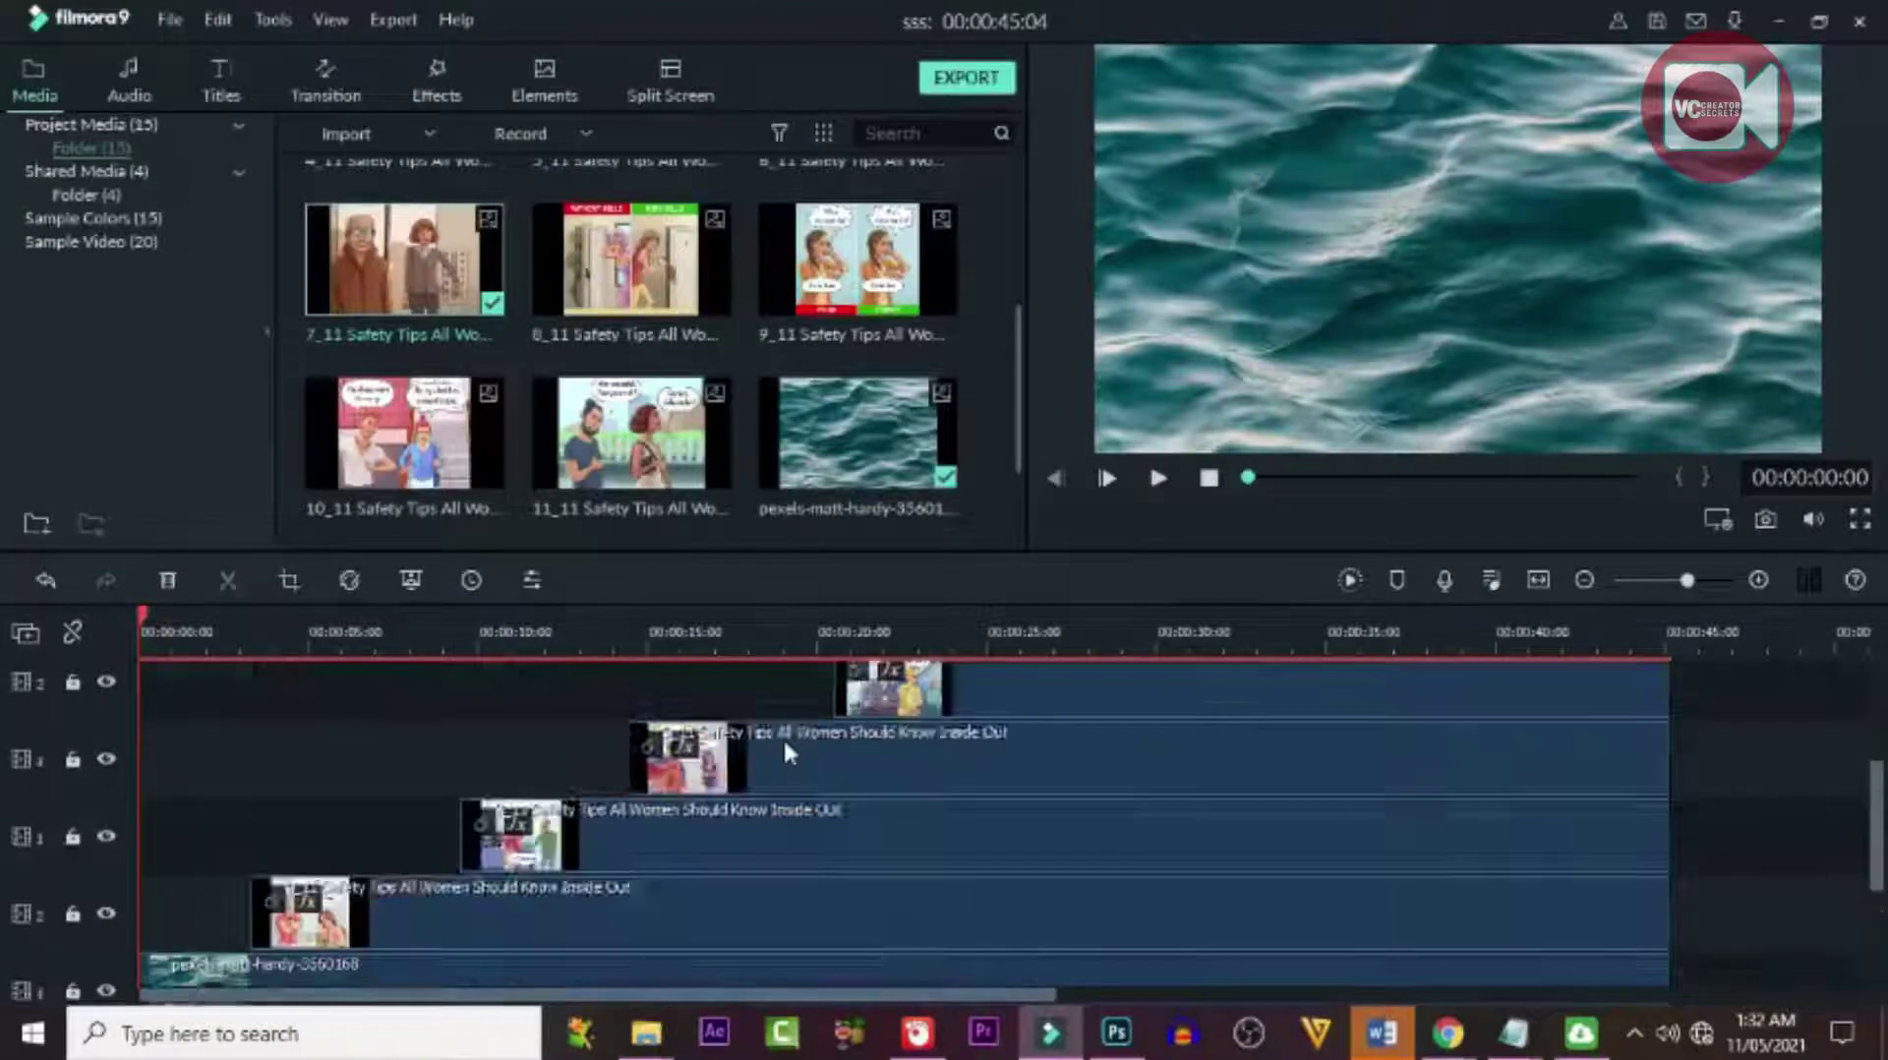
pyautogui.scroll(5, 793, 735)
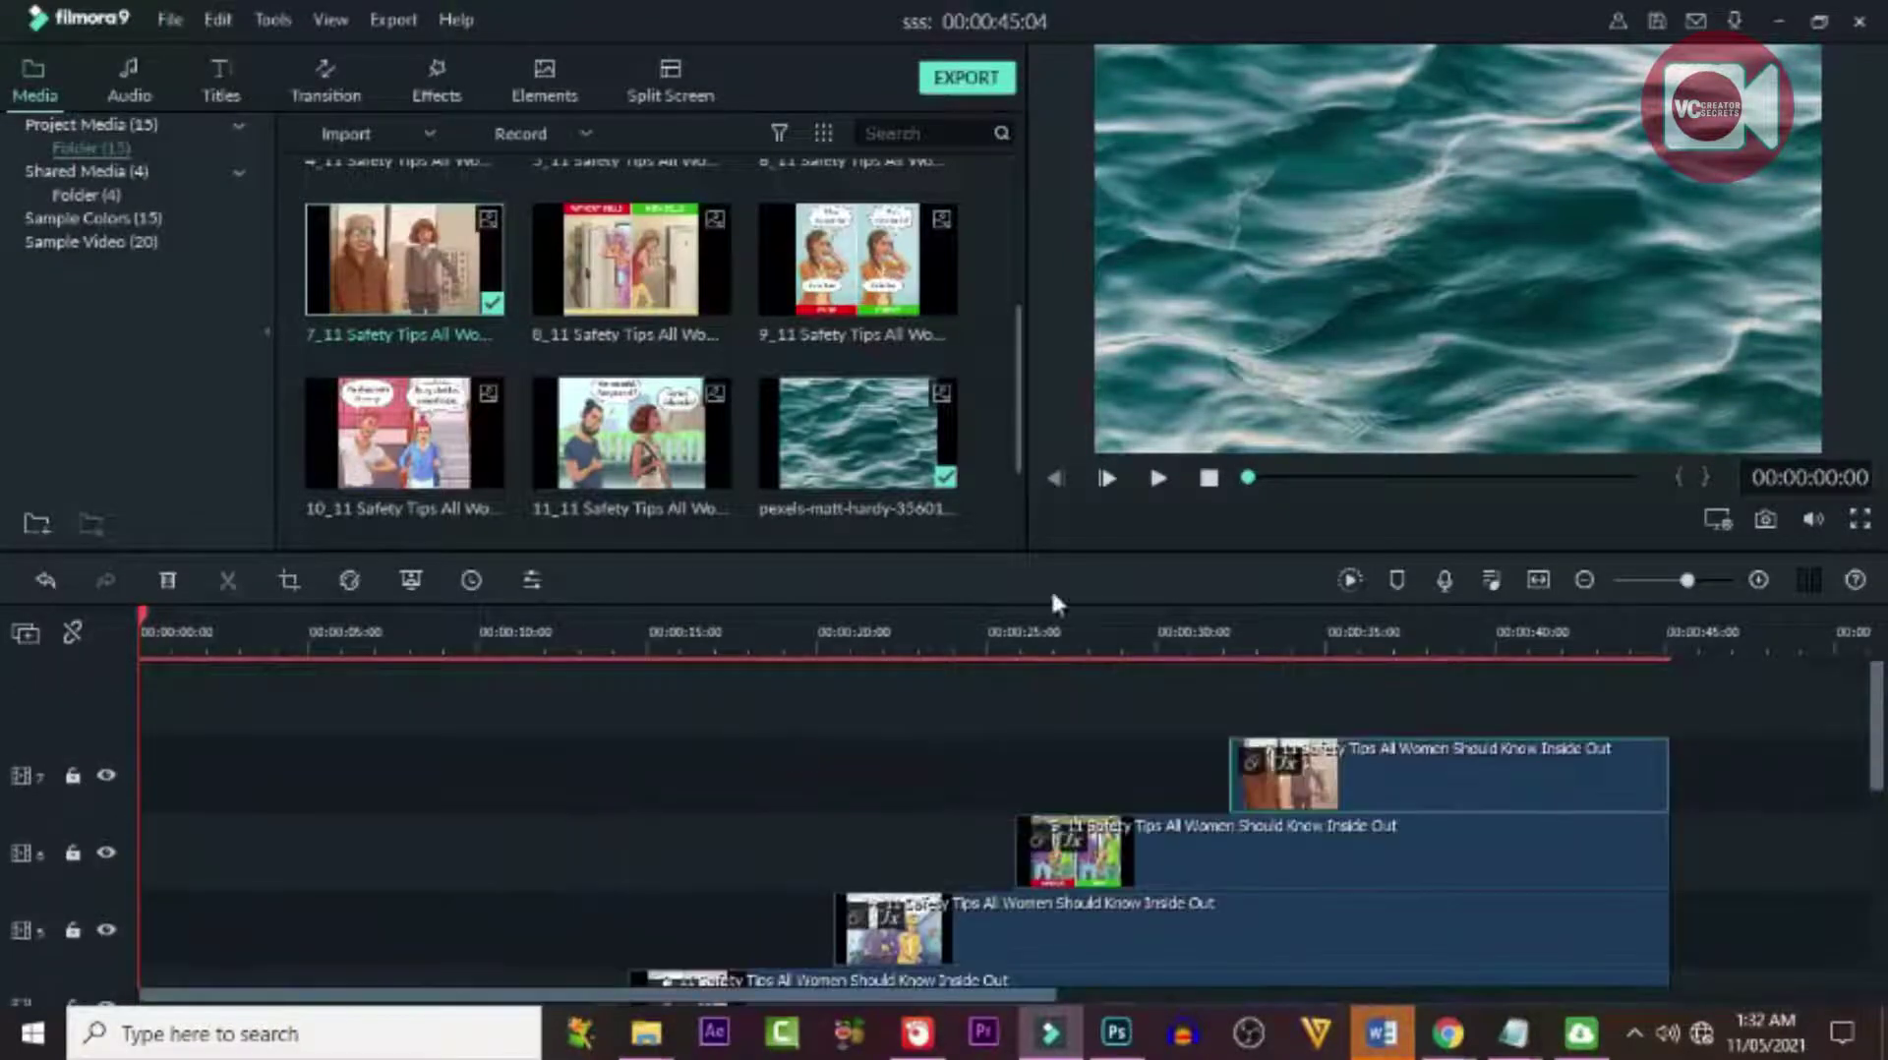
pyautogui.click(1348, 582)
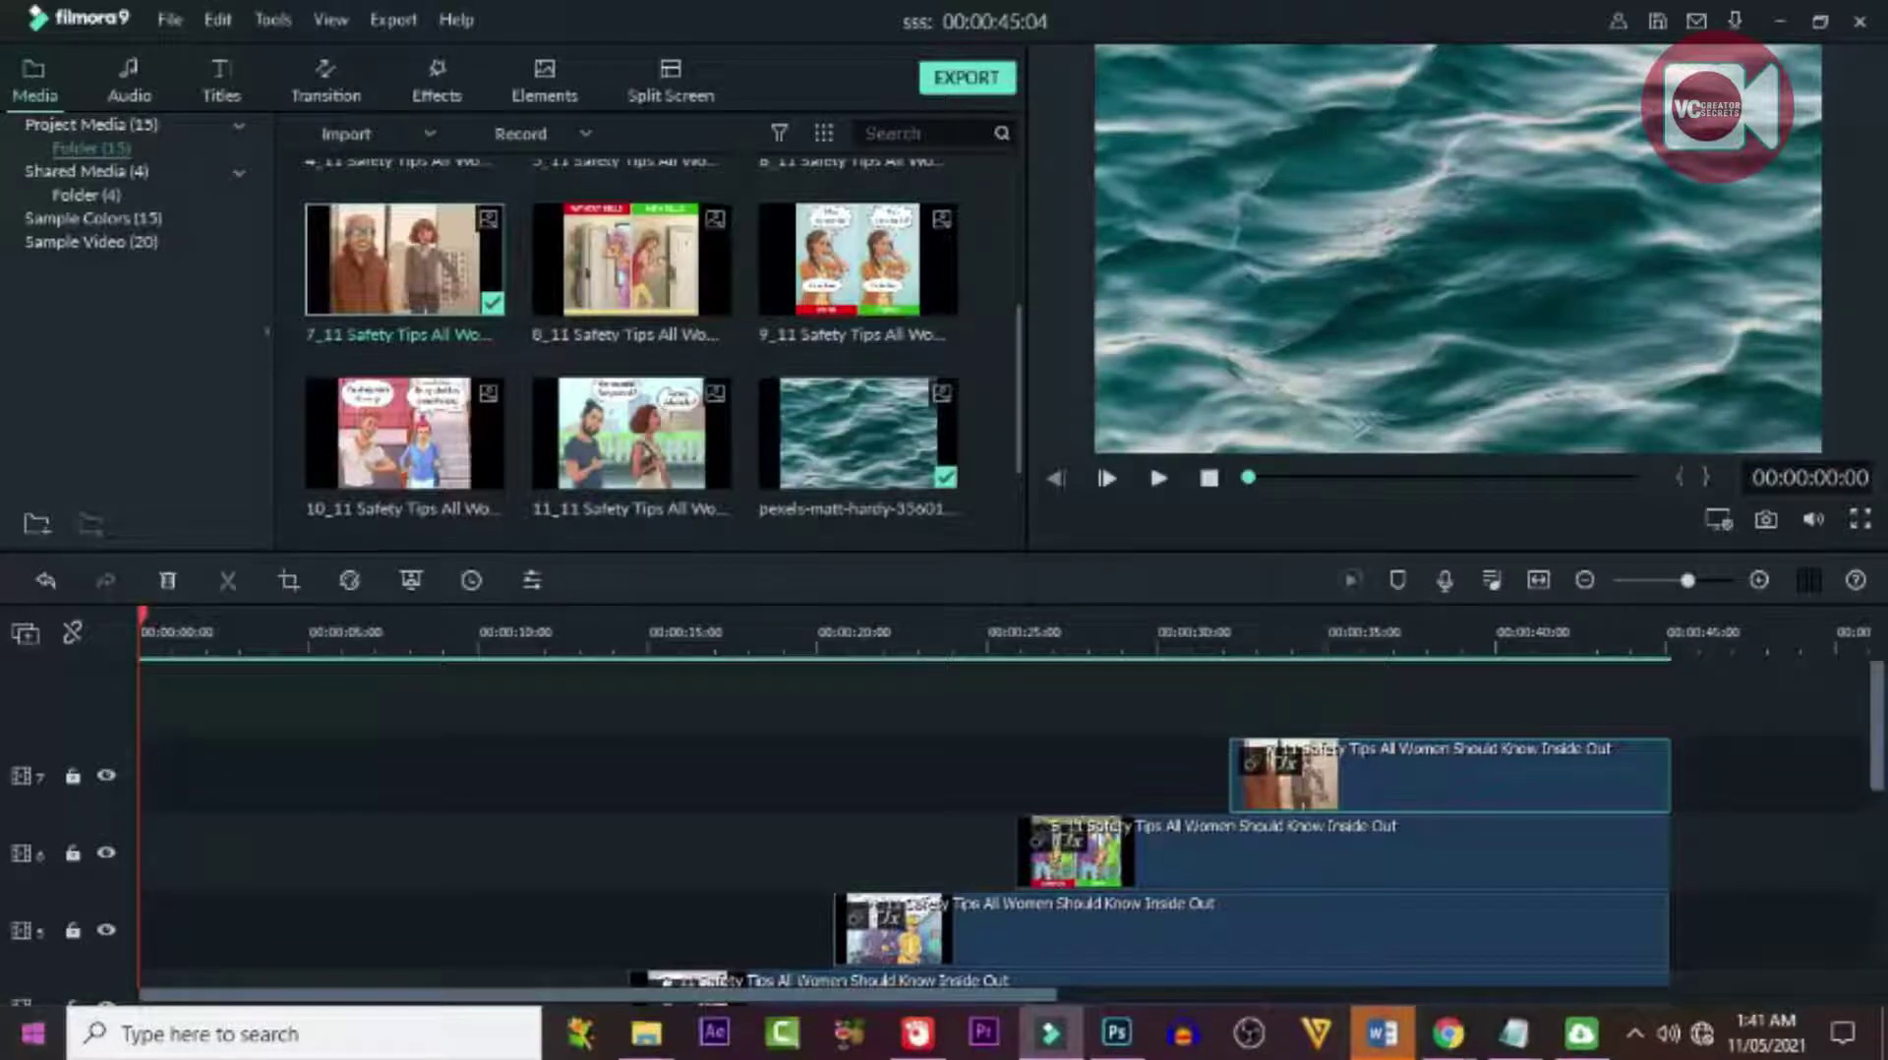
# Play the rendered slideshow from the start through the entrance of the 5_11 Safety Tips image.
pyautogui.click(275, 619)
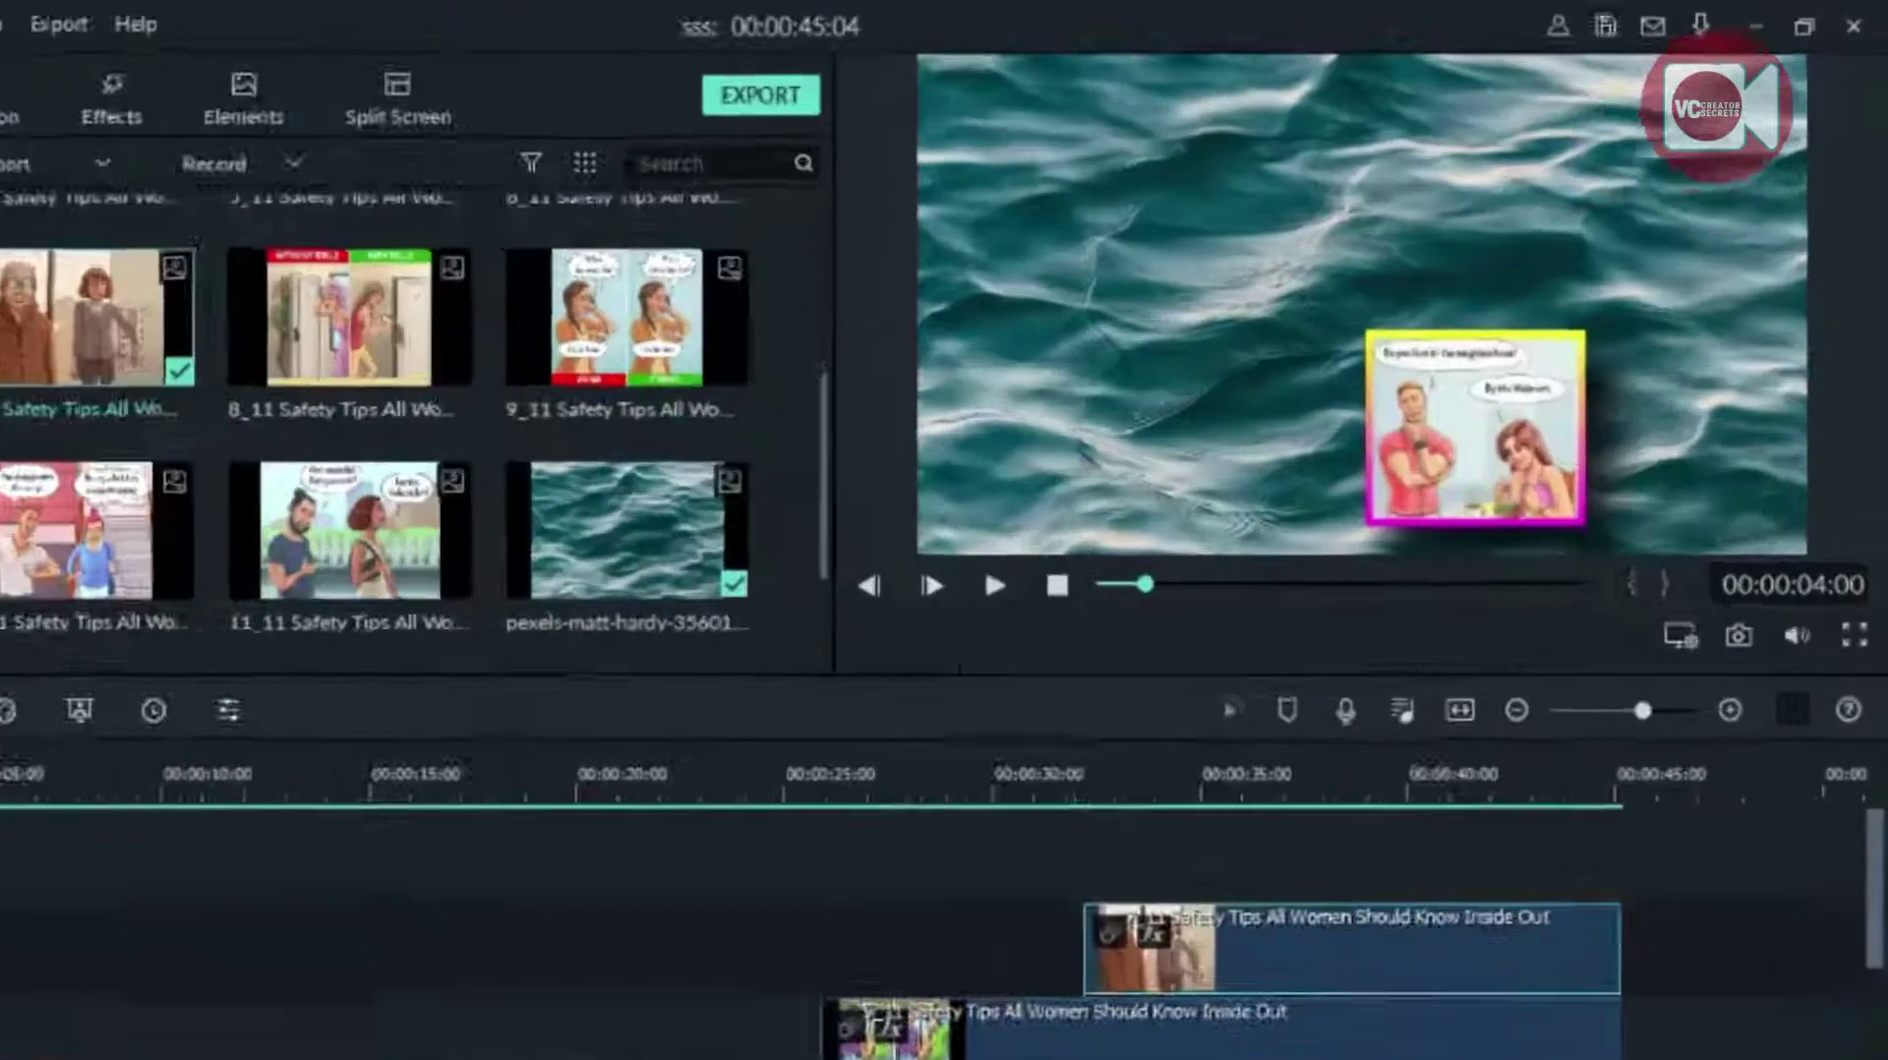
pyautogui.moveTo(275, 620); pyautogui.dragTo(143, 620)
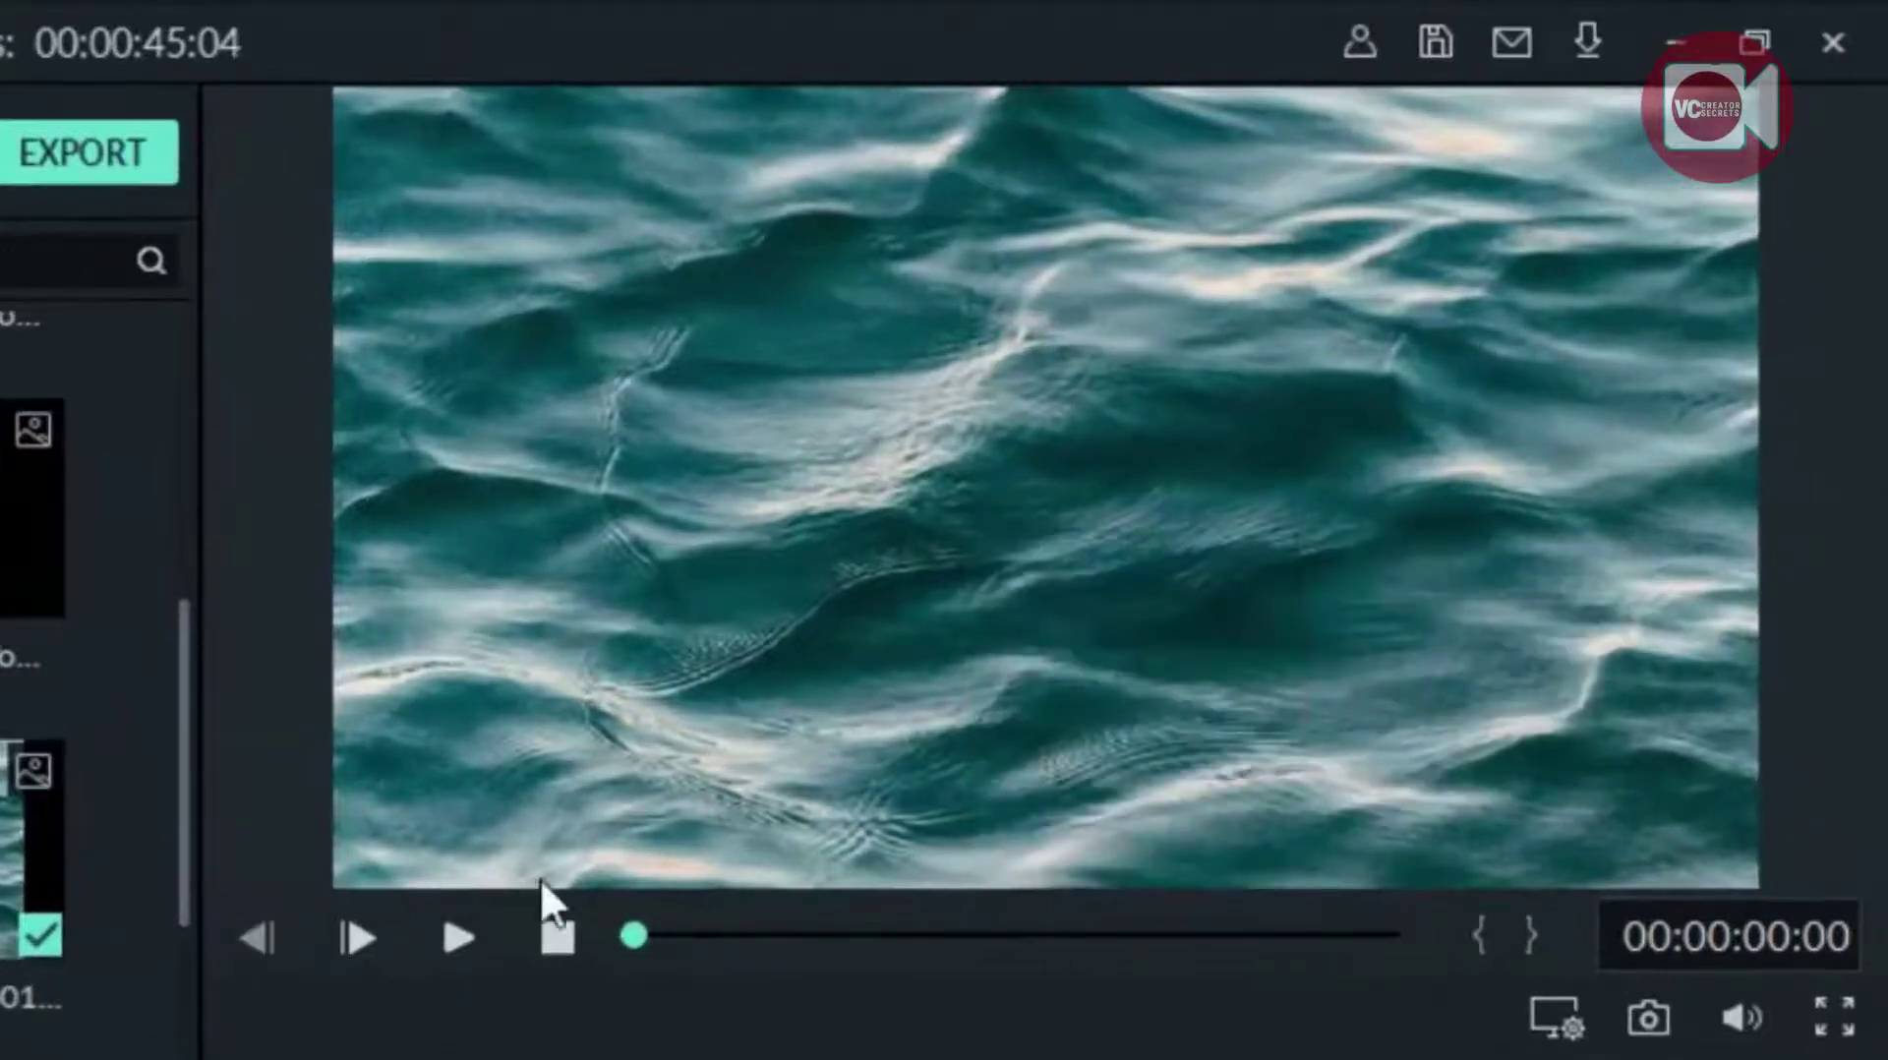
pyautogui.click(450, 934)
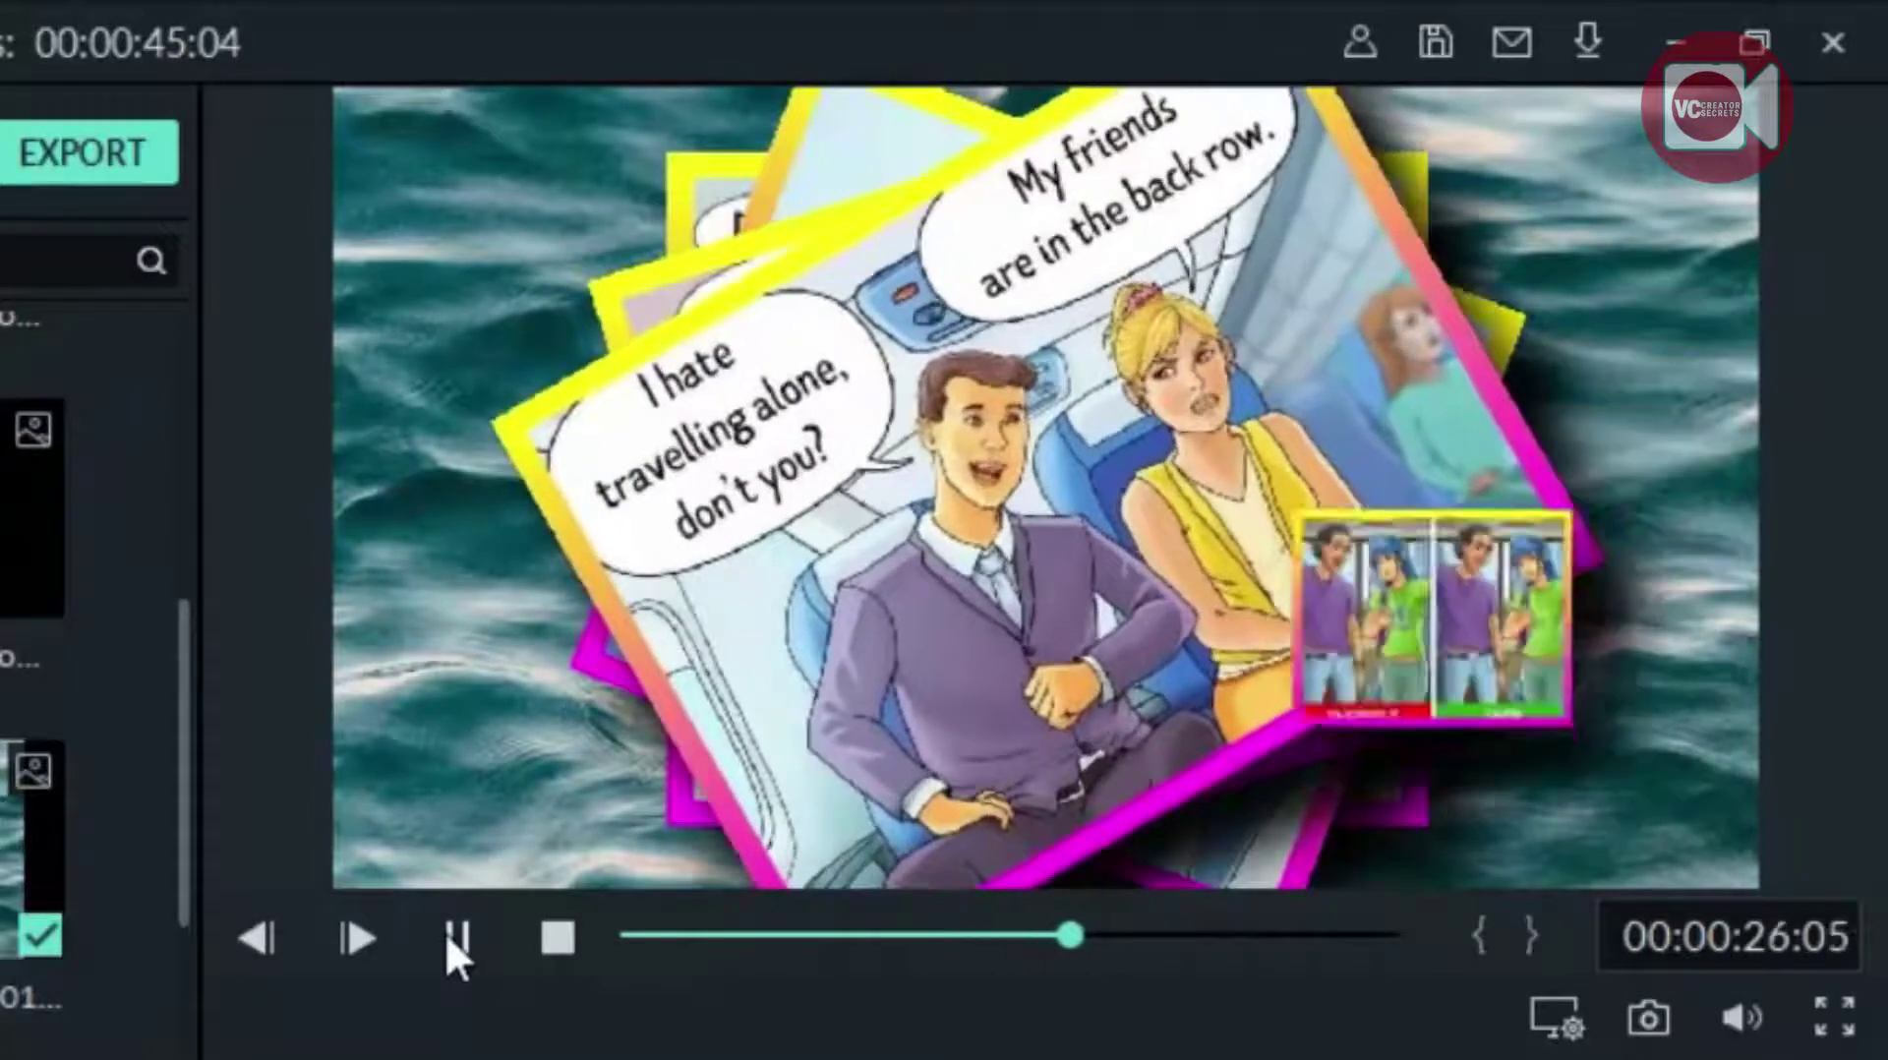
pyautogui.click(454, 939)
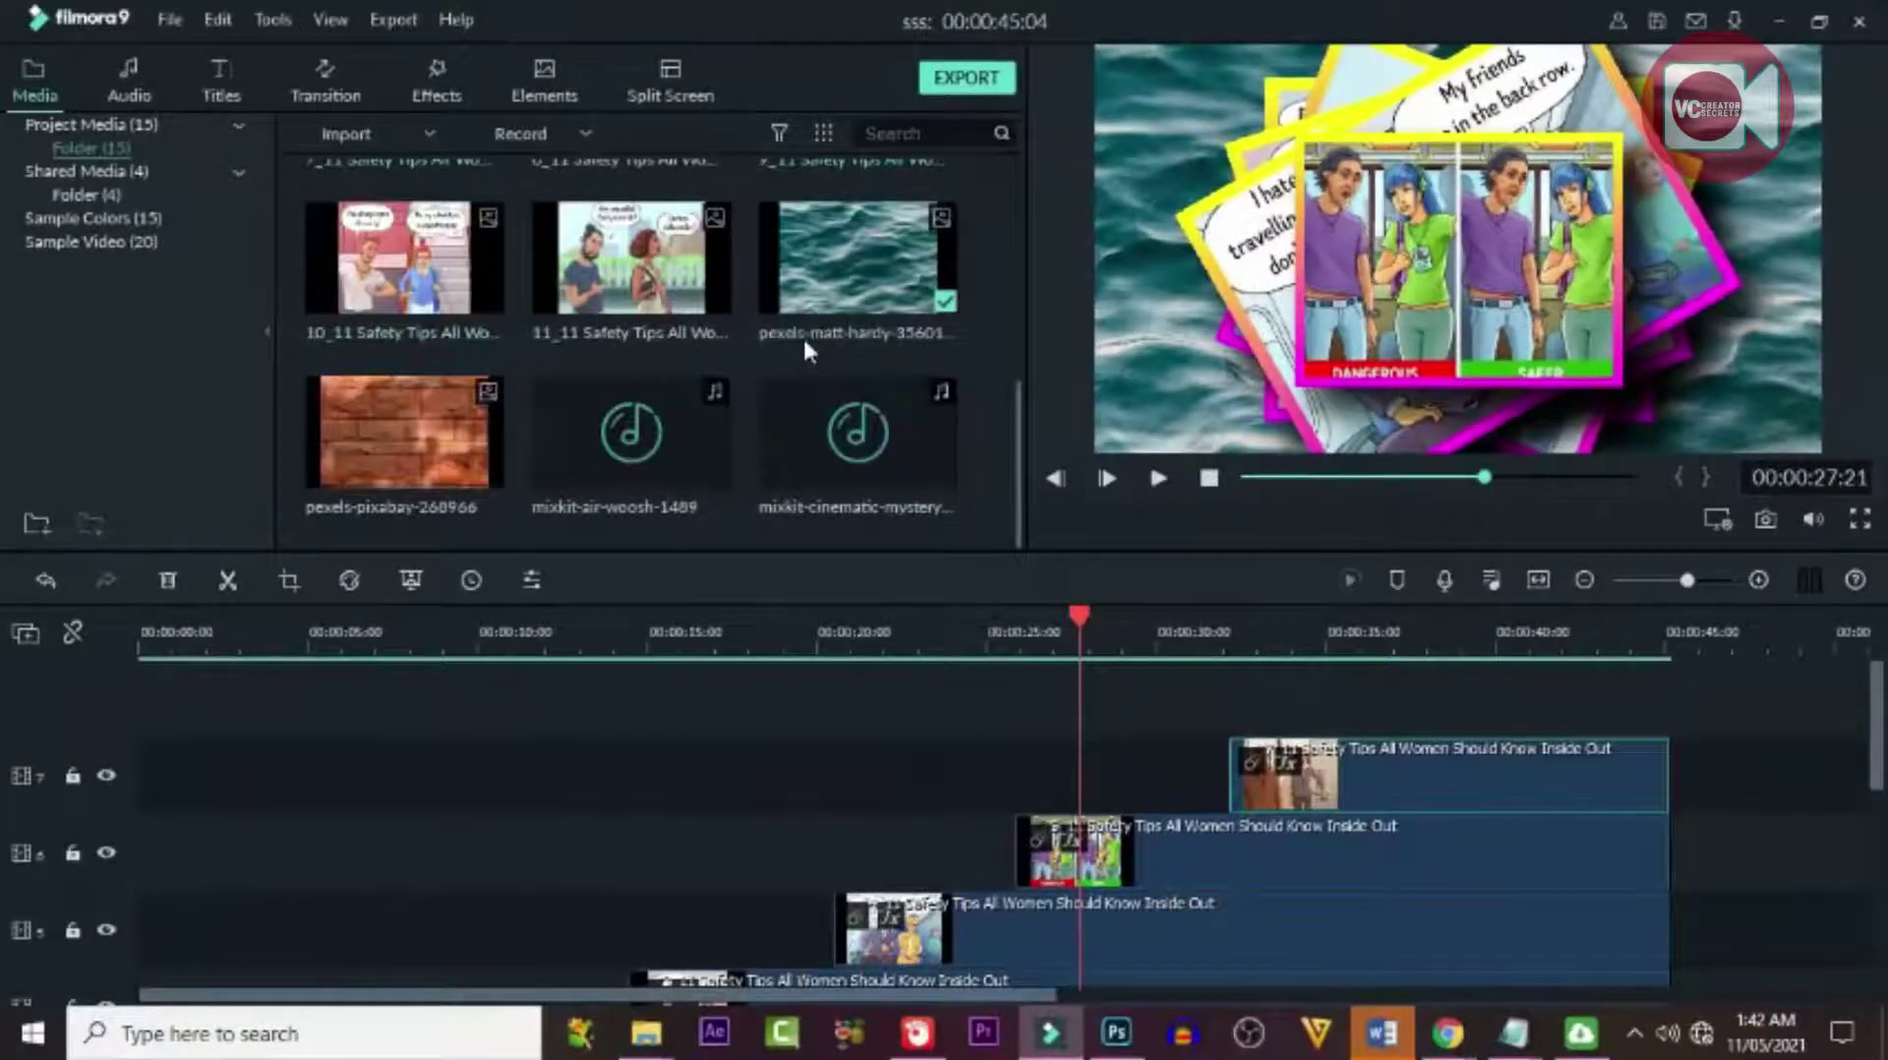
# Listen to the mixkit-cinematic-mystery and mixkit-air-woosh-1489 sounds in the media library.
pyautogui.click(788, 433)
pyautogui.doubleClick(783, 423)
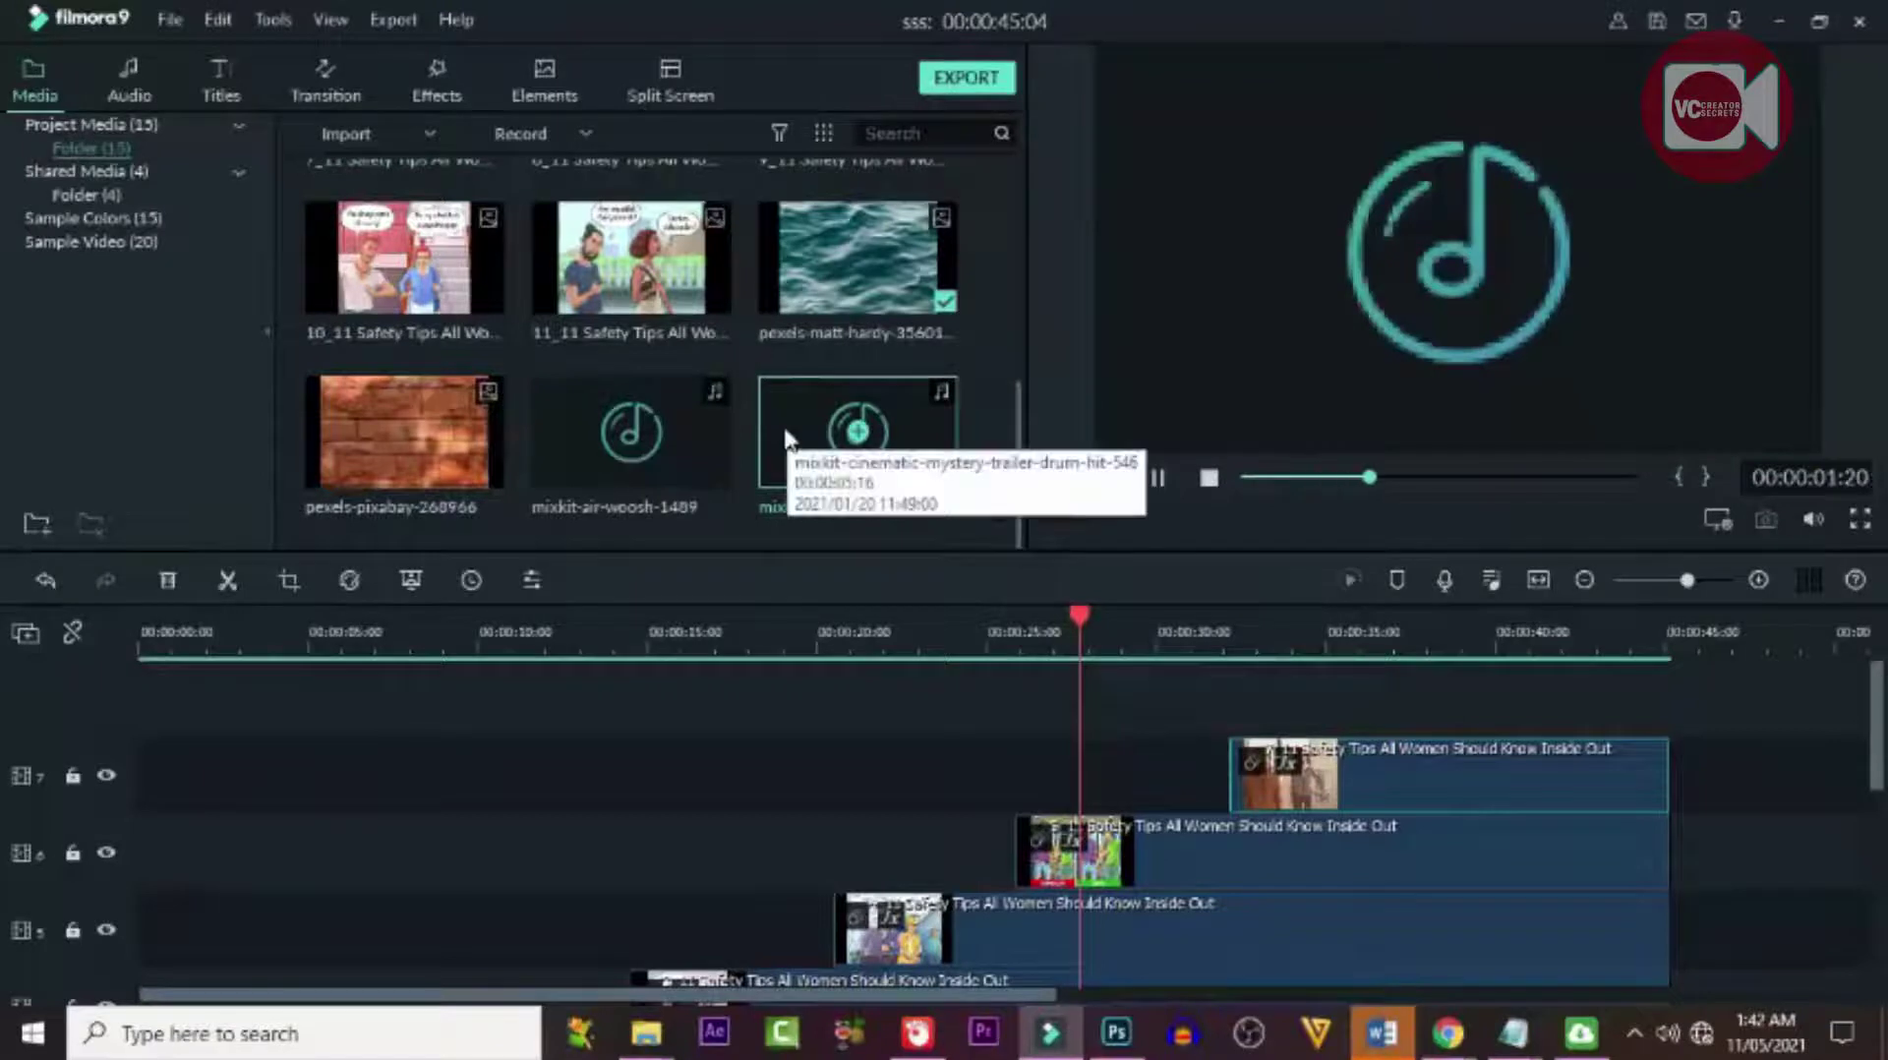
pyautogui.doubleClick(688, 442)
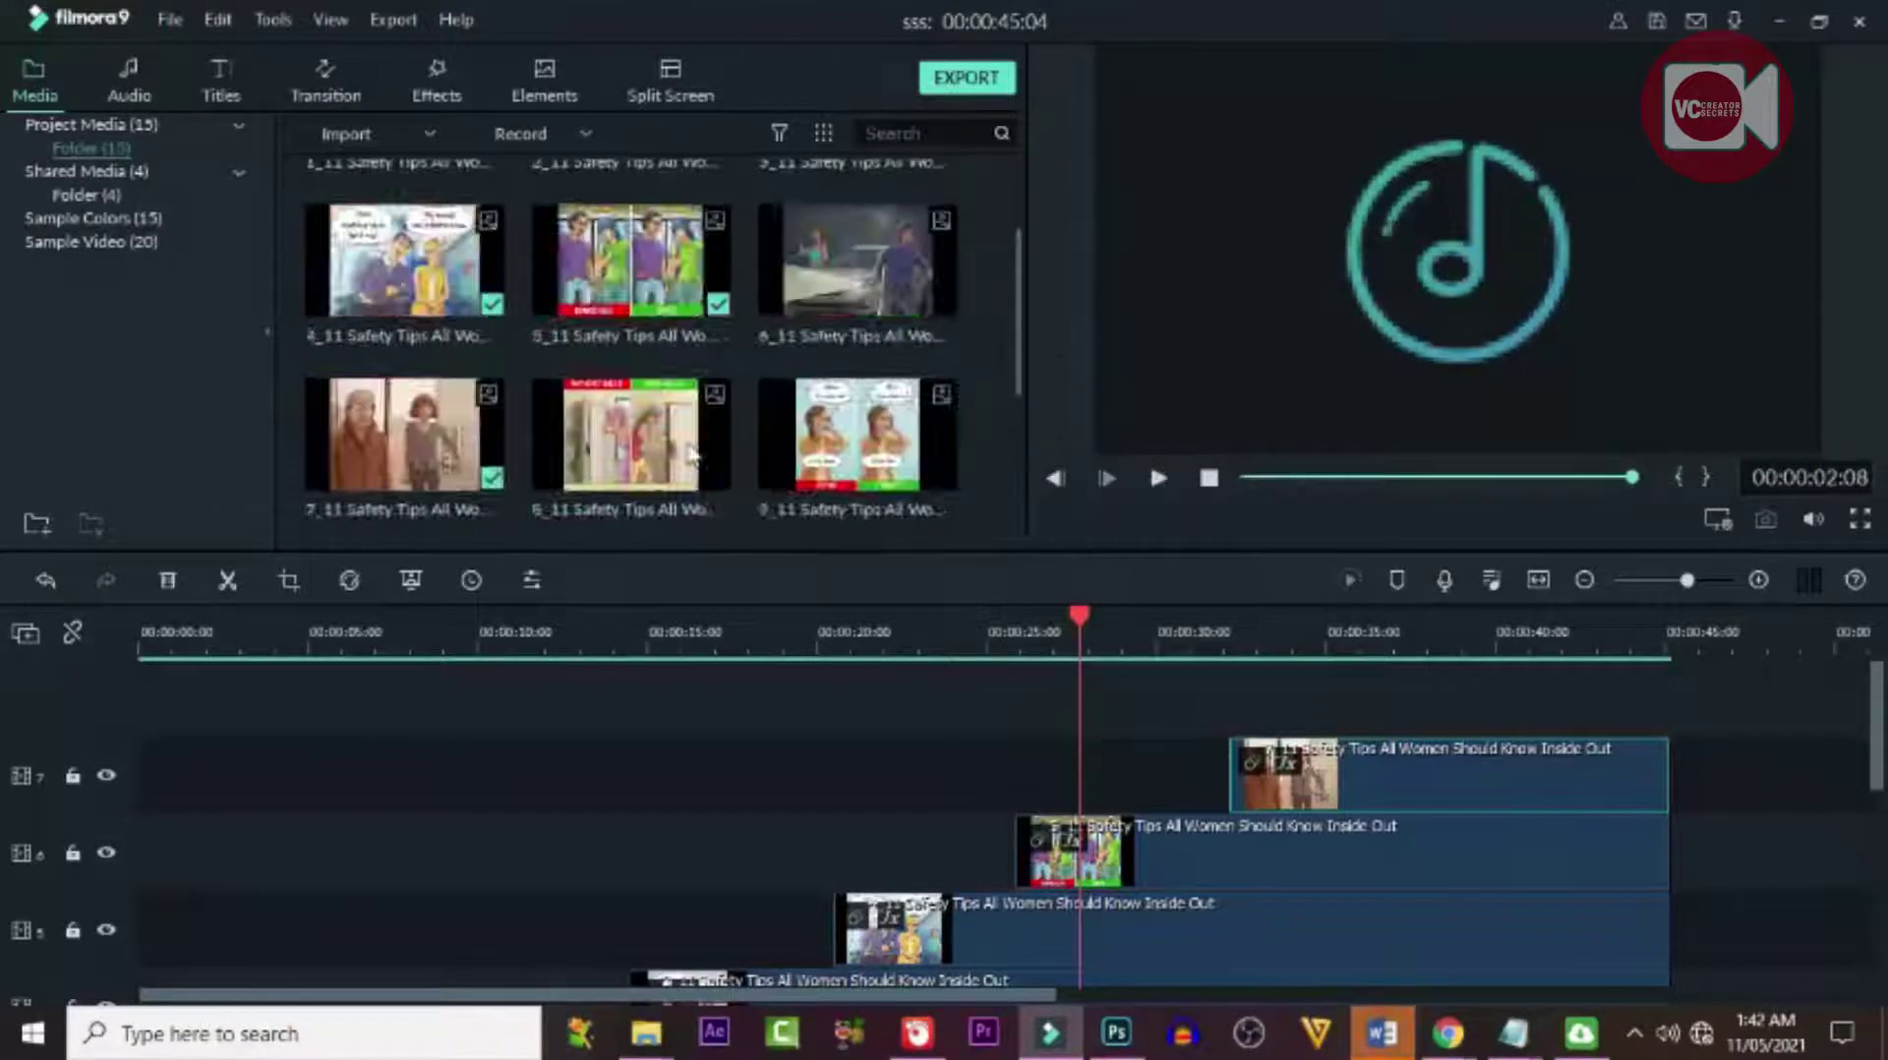
# Add the mixkit-air-woosh-1489 sound on audio track 1 at the start of the 1_11 Safety Tips clip.
pyautogui.scroll(-5, 787, 812)
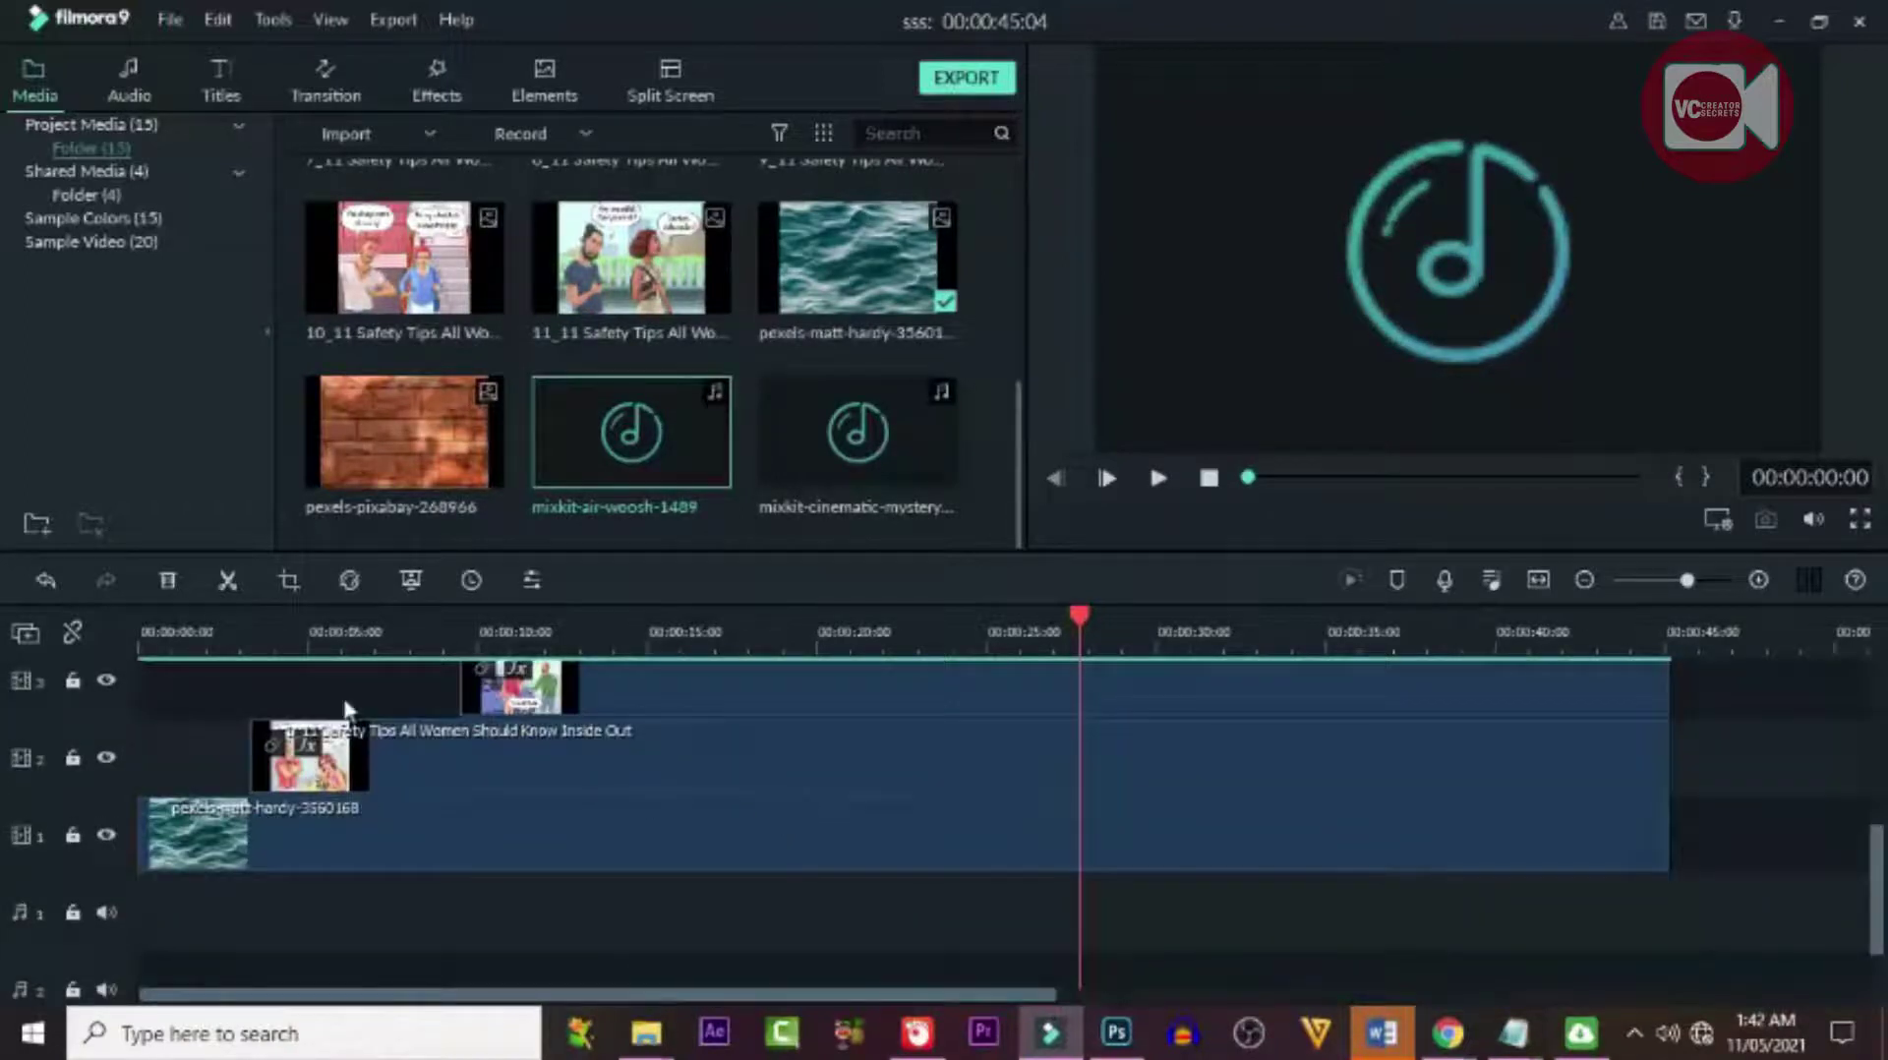
pyautogui.click(243, 634)
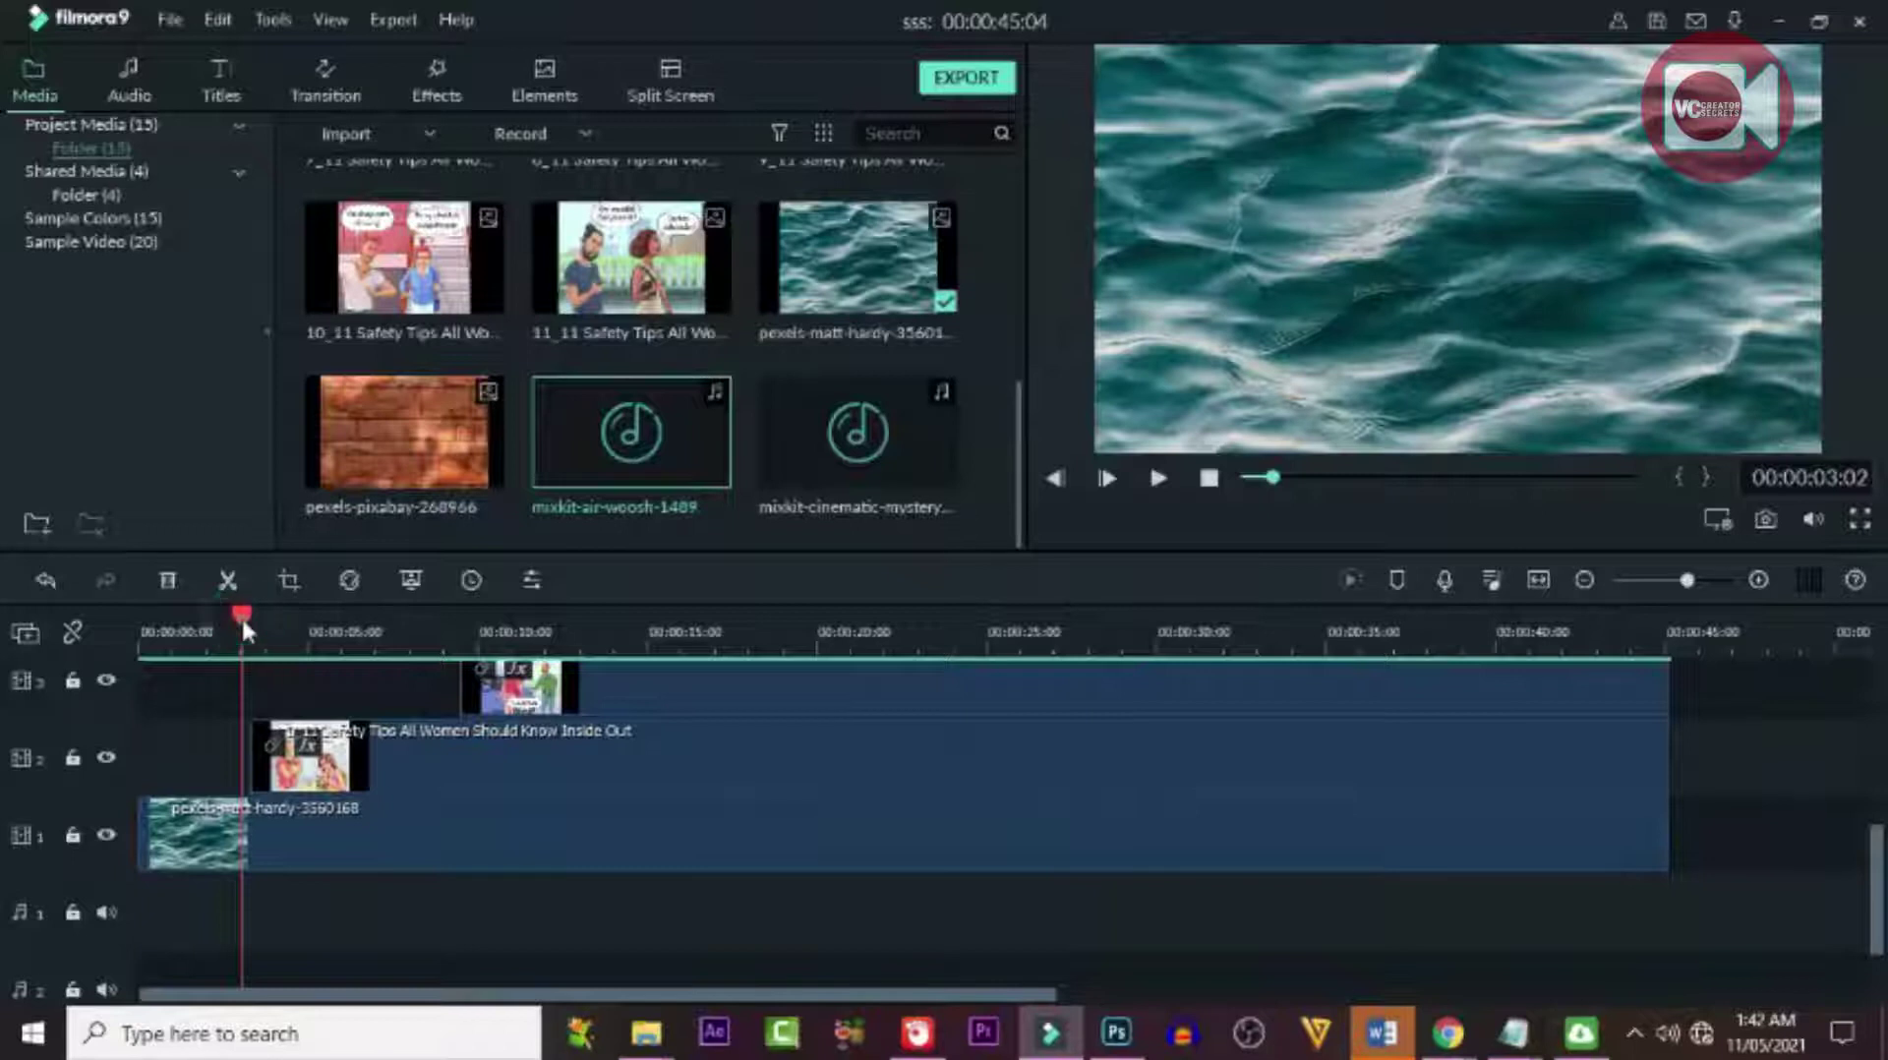
pyautogui.moveTo(242, 625); pyautogui.dragTo(252, 625)
pyautogui.moveTo(681, 457); pyautogui.dragTo(259, 865)
# Play the first whoosh, position the playhead at 00:00:09:14 and add mixkit-air-woosh-1489 there on audio track 1.
pyautogui.press('space')
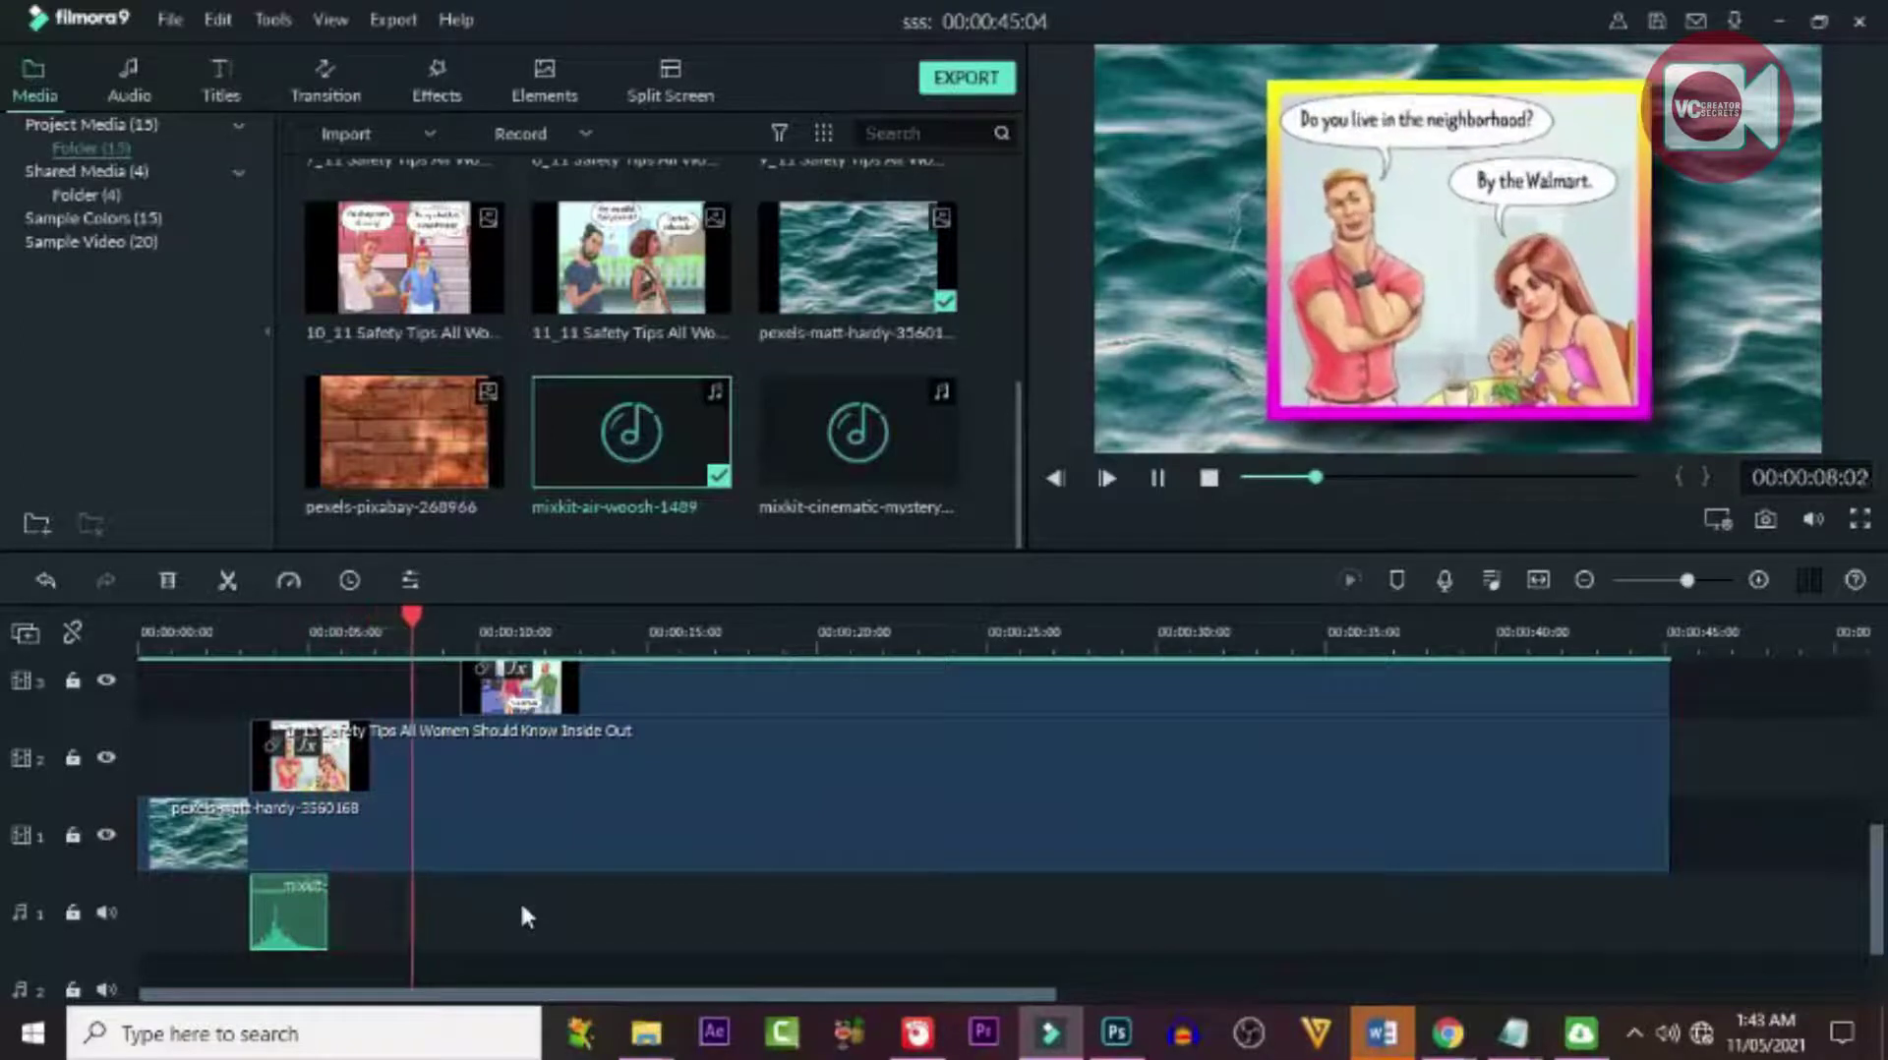
pyautogui.press('space')
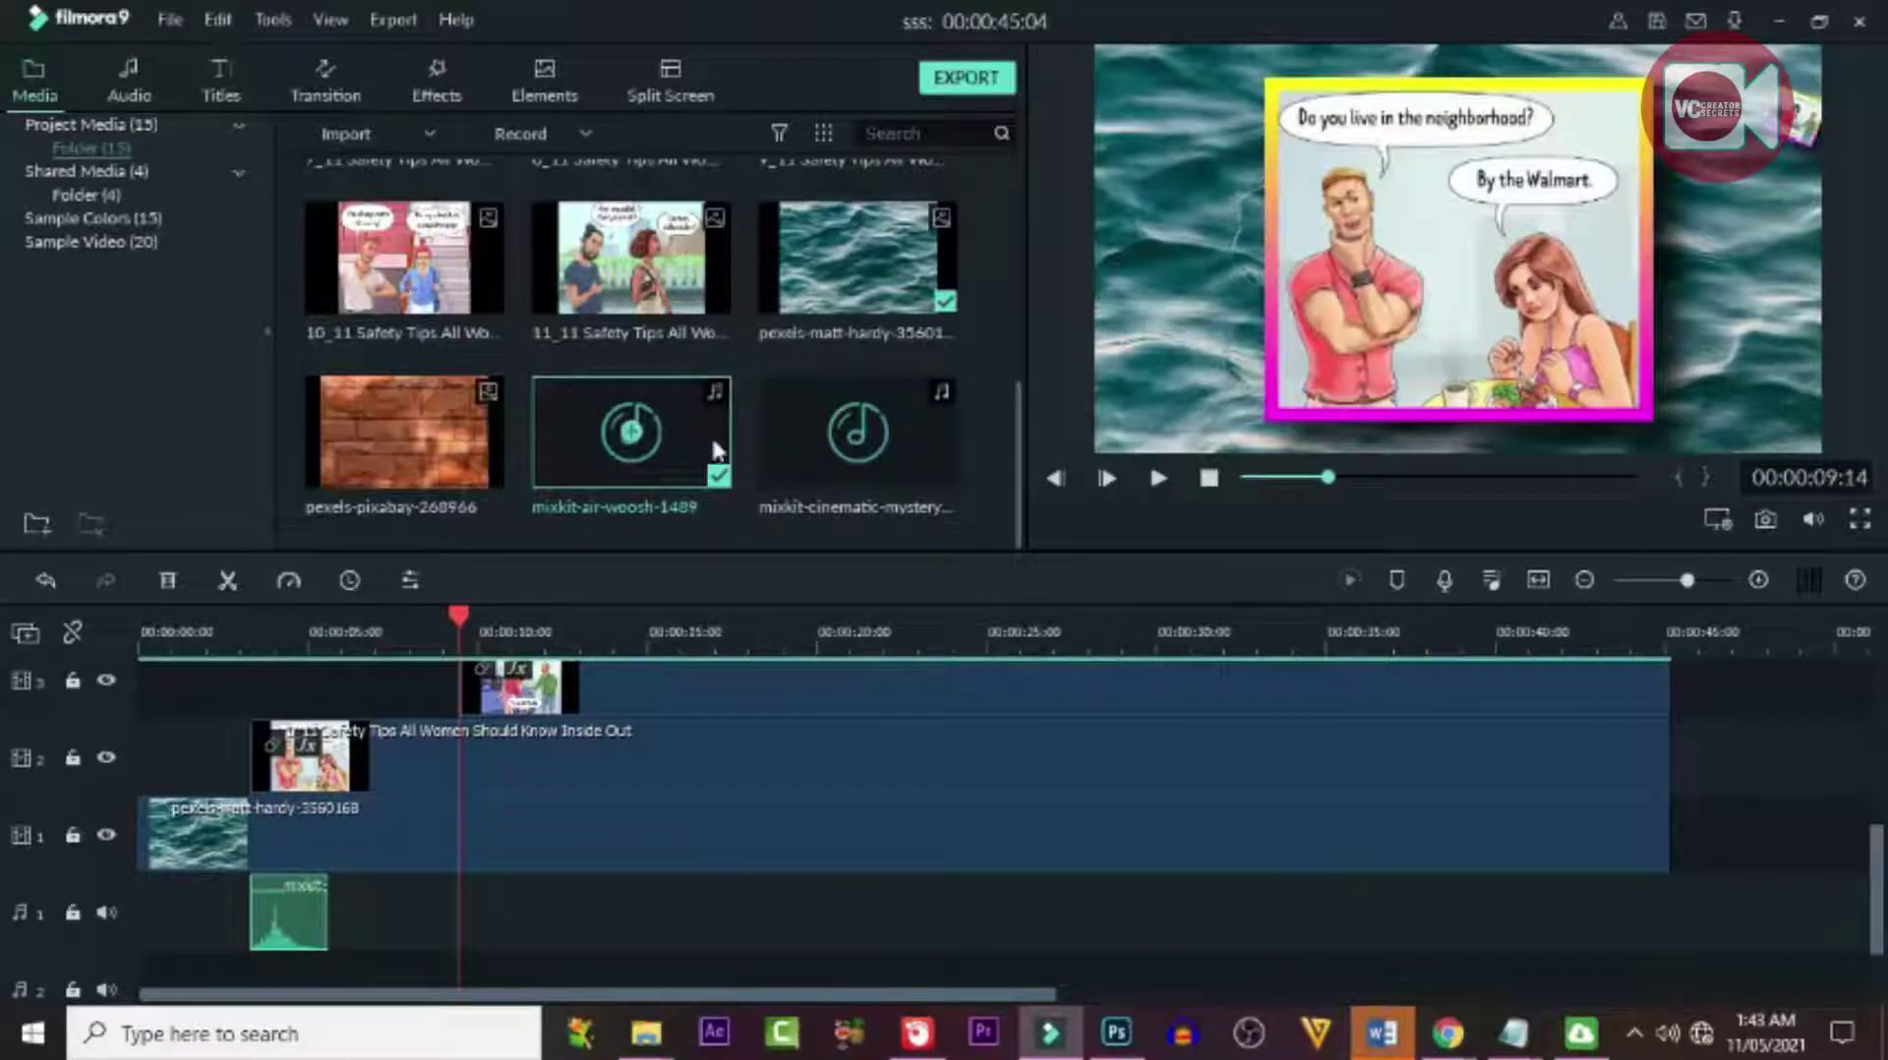
pyautogui.moveTo(531, 700); pyautogui.dragTo(435, 806)
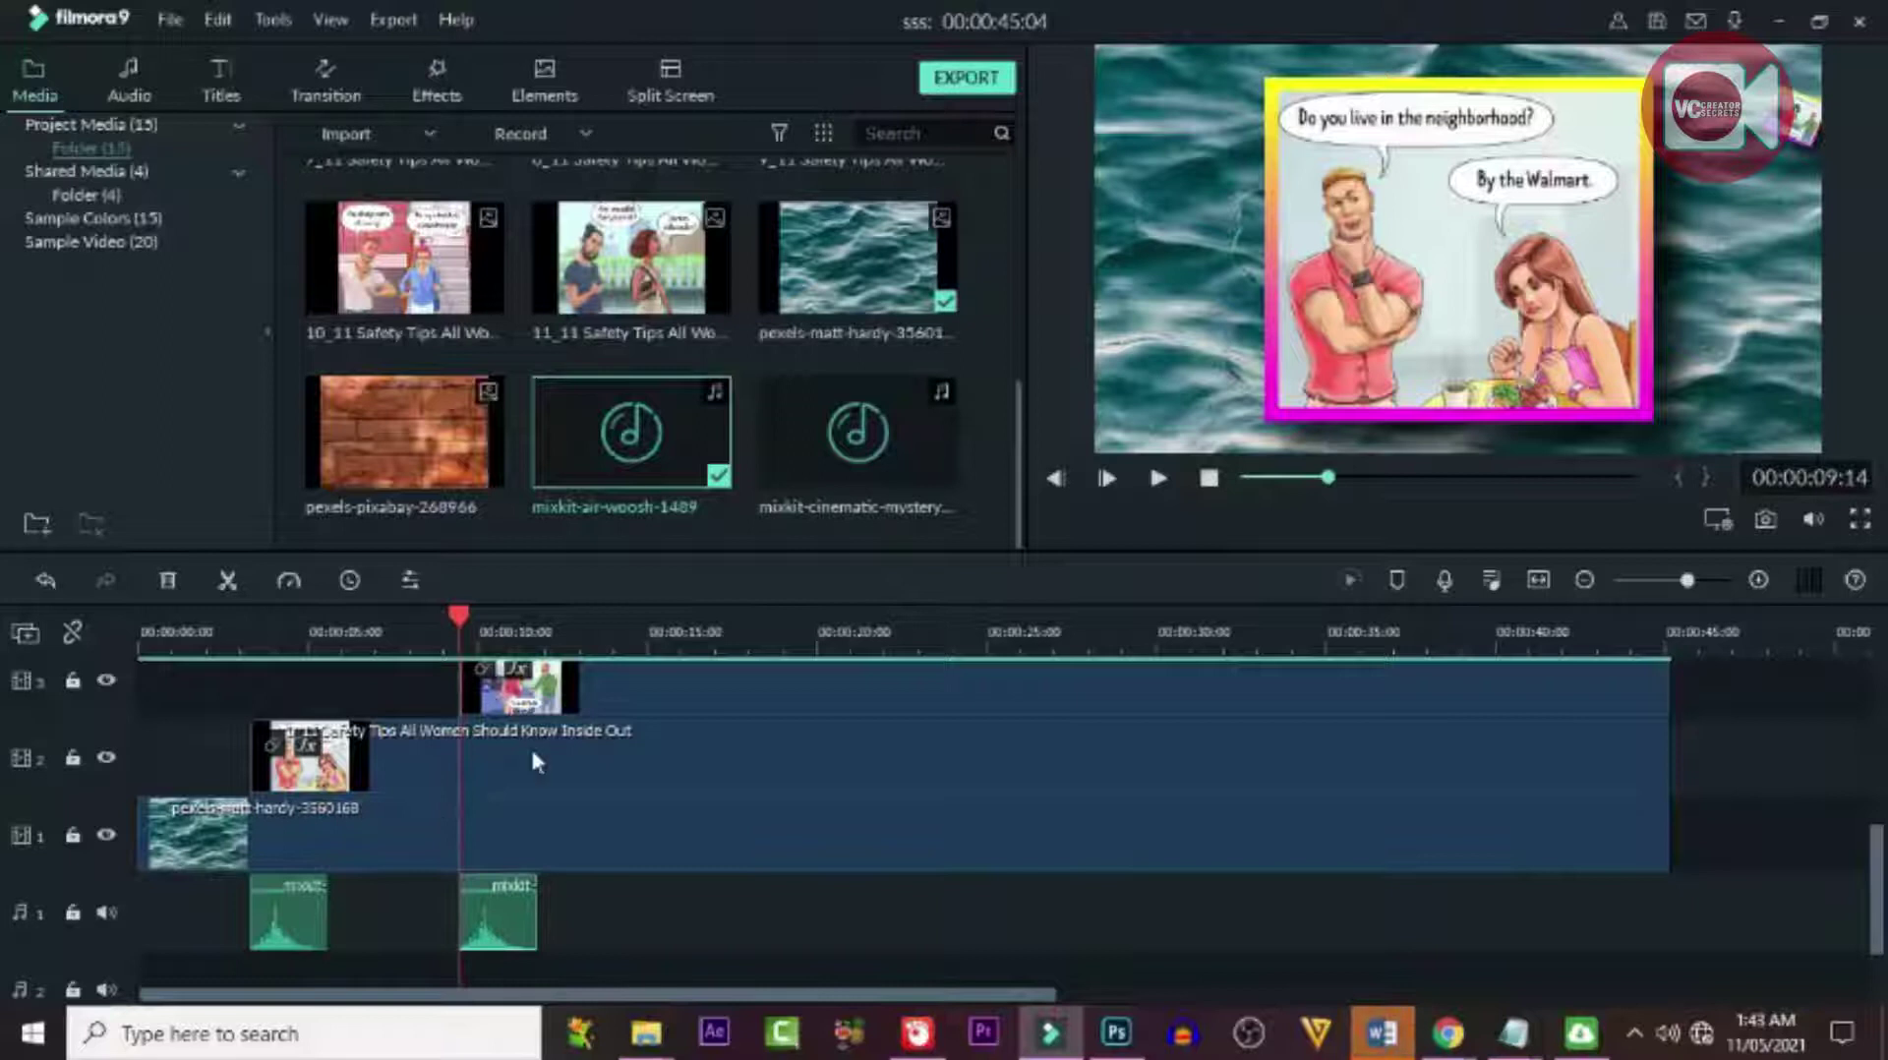
# Move the playhead to 00:00:14:11 and add mixkit-air-woosh-1489 there on audio track 1.
pyautogui.scroll(1, 532, 752)
pyautogui.moveTo(458, 614); pyautogui.dragTo(629, 607)
pyautogui.moveTo(684, 432); pyautogui.dragTo(649, 805)
# Move the playhead to 00:00:20:12 and add mixkit-air-woosh-1489 there on audio track 1.
pyautogui.scroll(2, 649, 804)
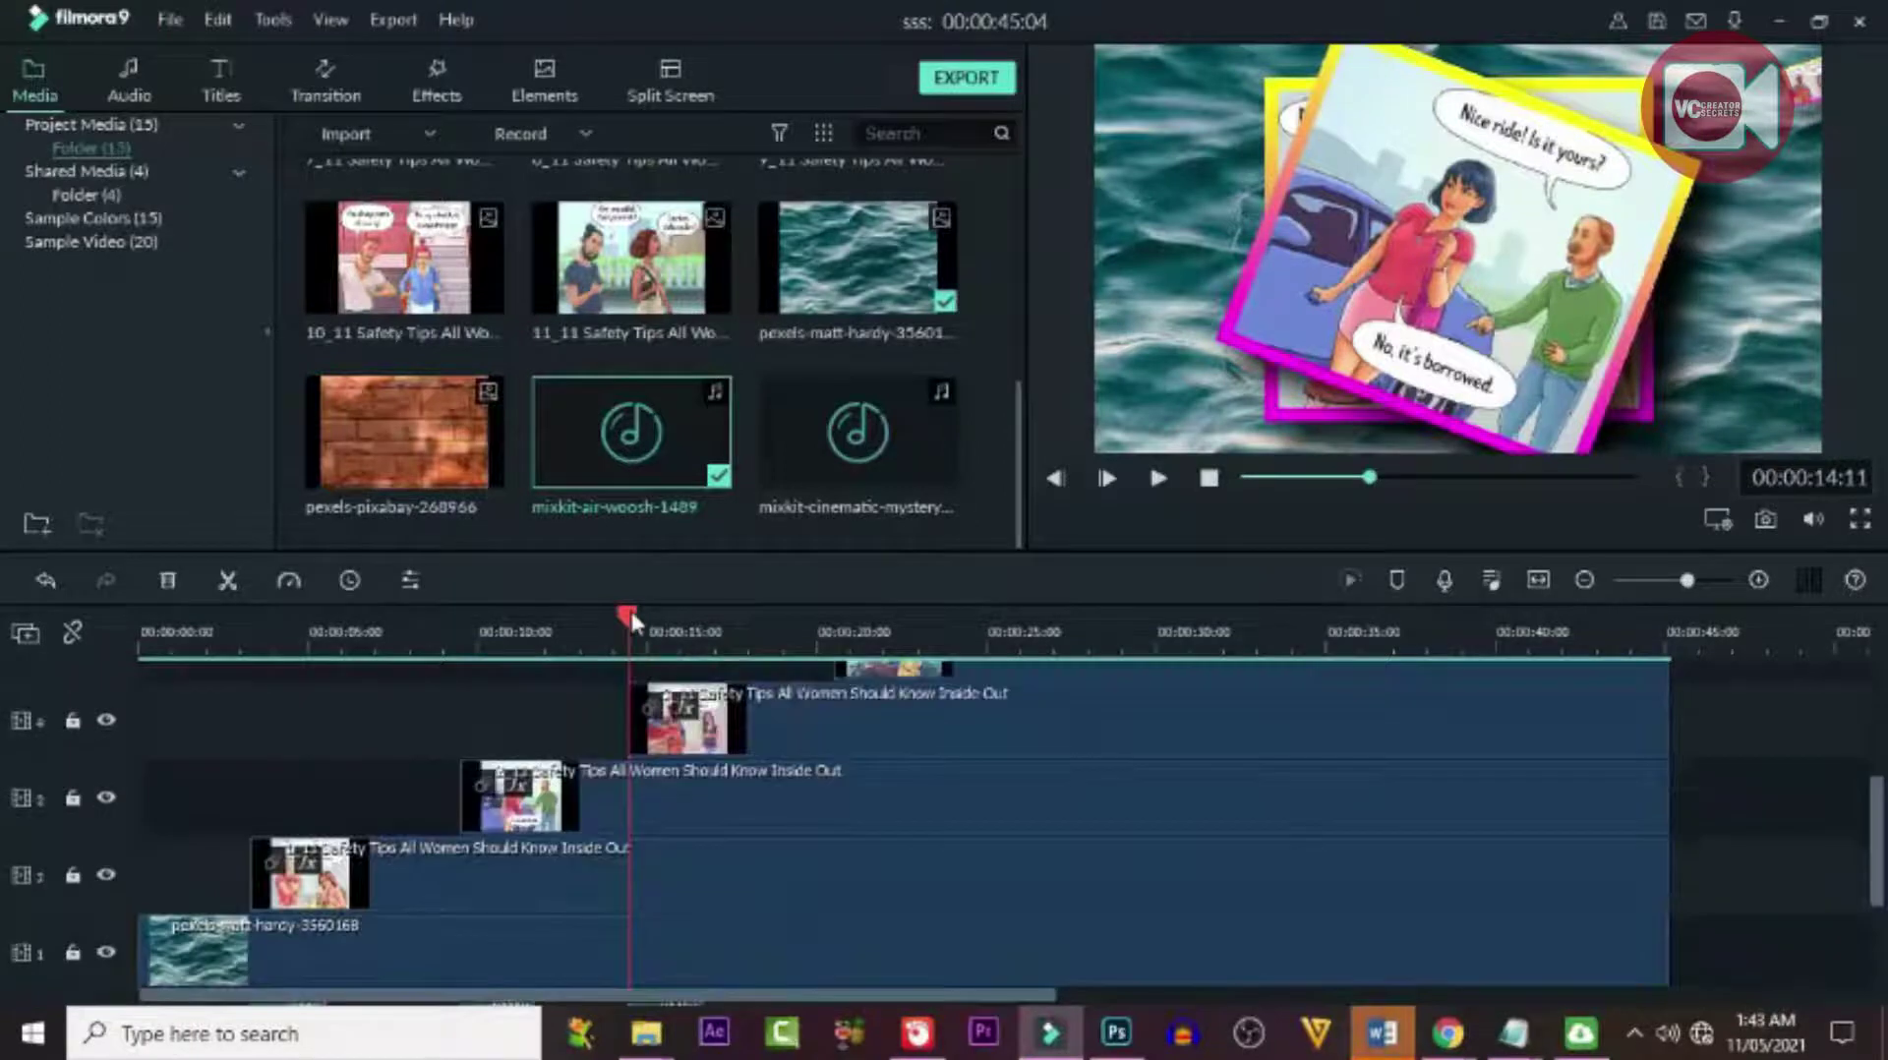
pyautogui.moveTo(629, 606); pyautogui.dragTo(834, 587)
pyautogui.scroll(-2, 836, 681)
pyautogui.moveTo(688, 433); pyautogui.dragTo(846, 783)
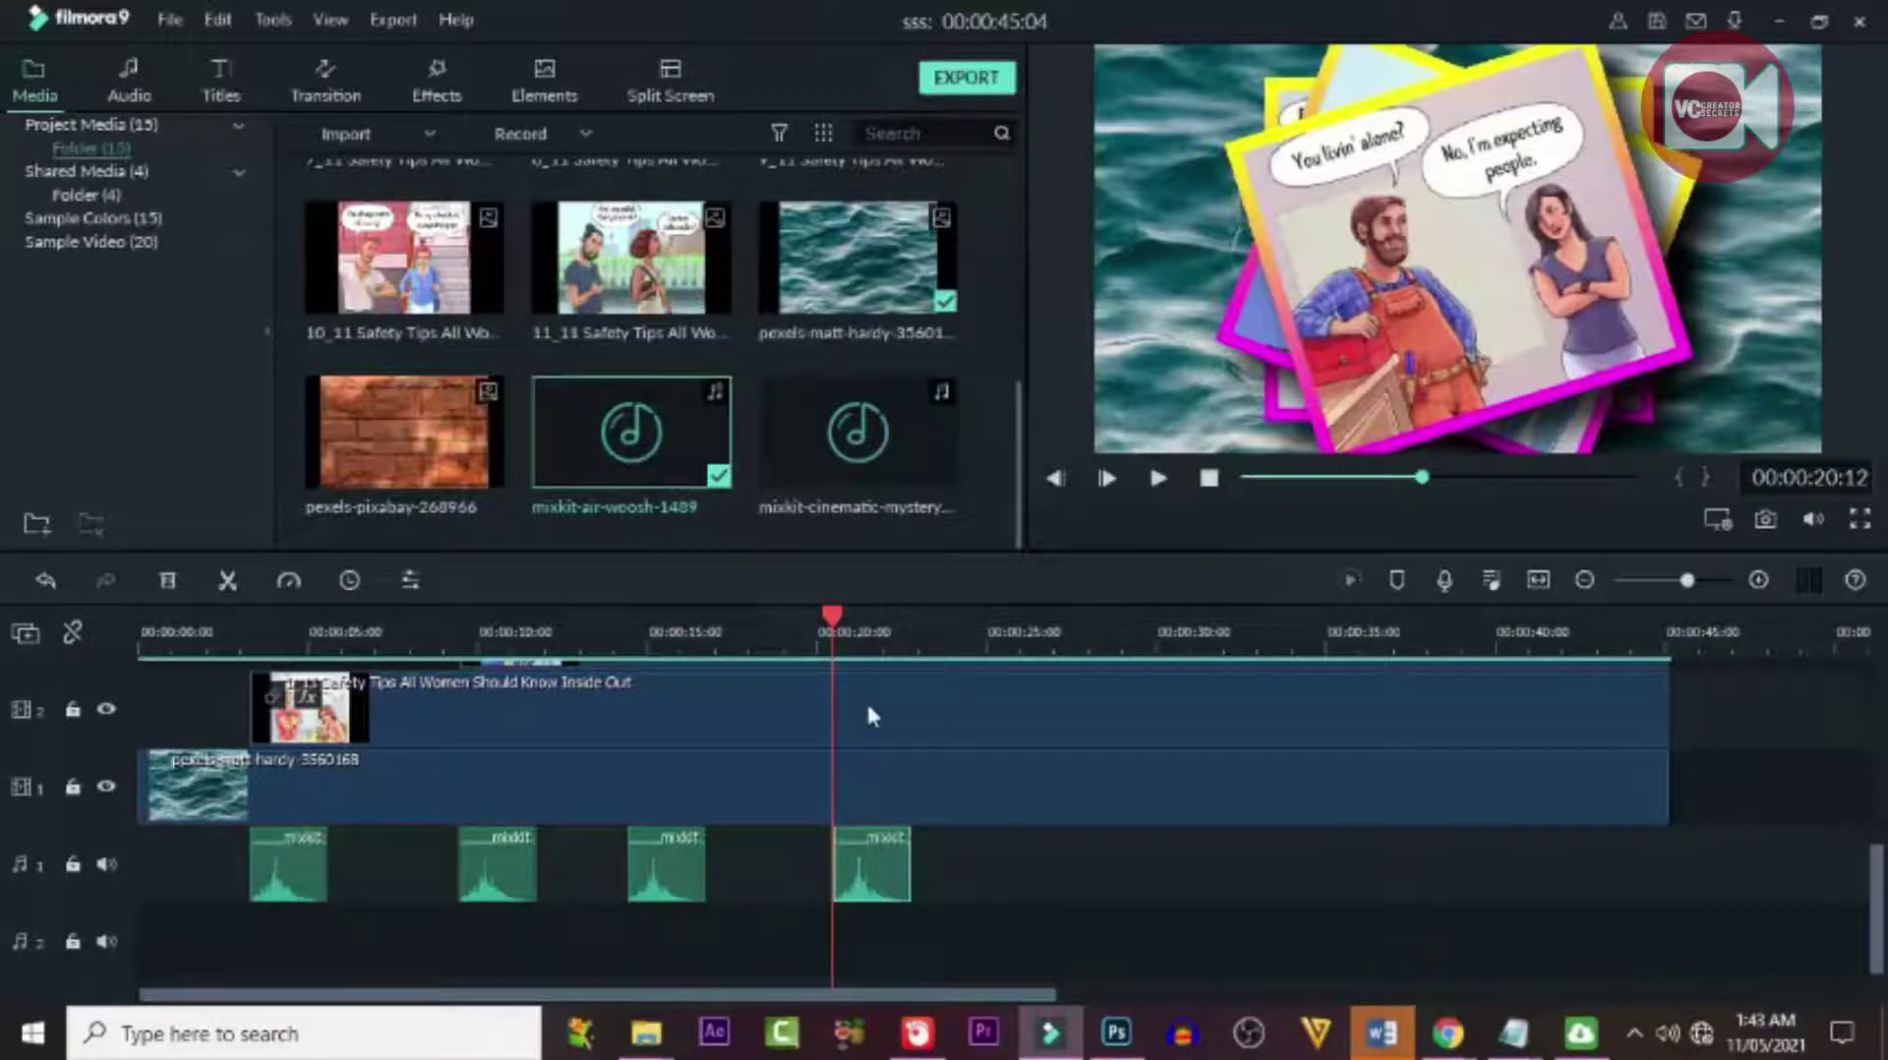
# Move the playhead to 00:00:25:23 and add mixkit-air-woosh-1489 there on audio track 1.
pyautogui.scroll(4, 865, 699)
pyautogui.moveTo(830, 617); pyautogui.dragTo(1017, 604)
pyautogui.scroll(-4, 1087, 806)
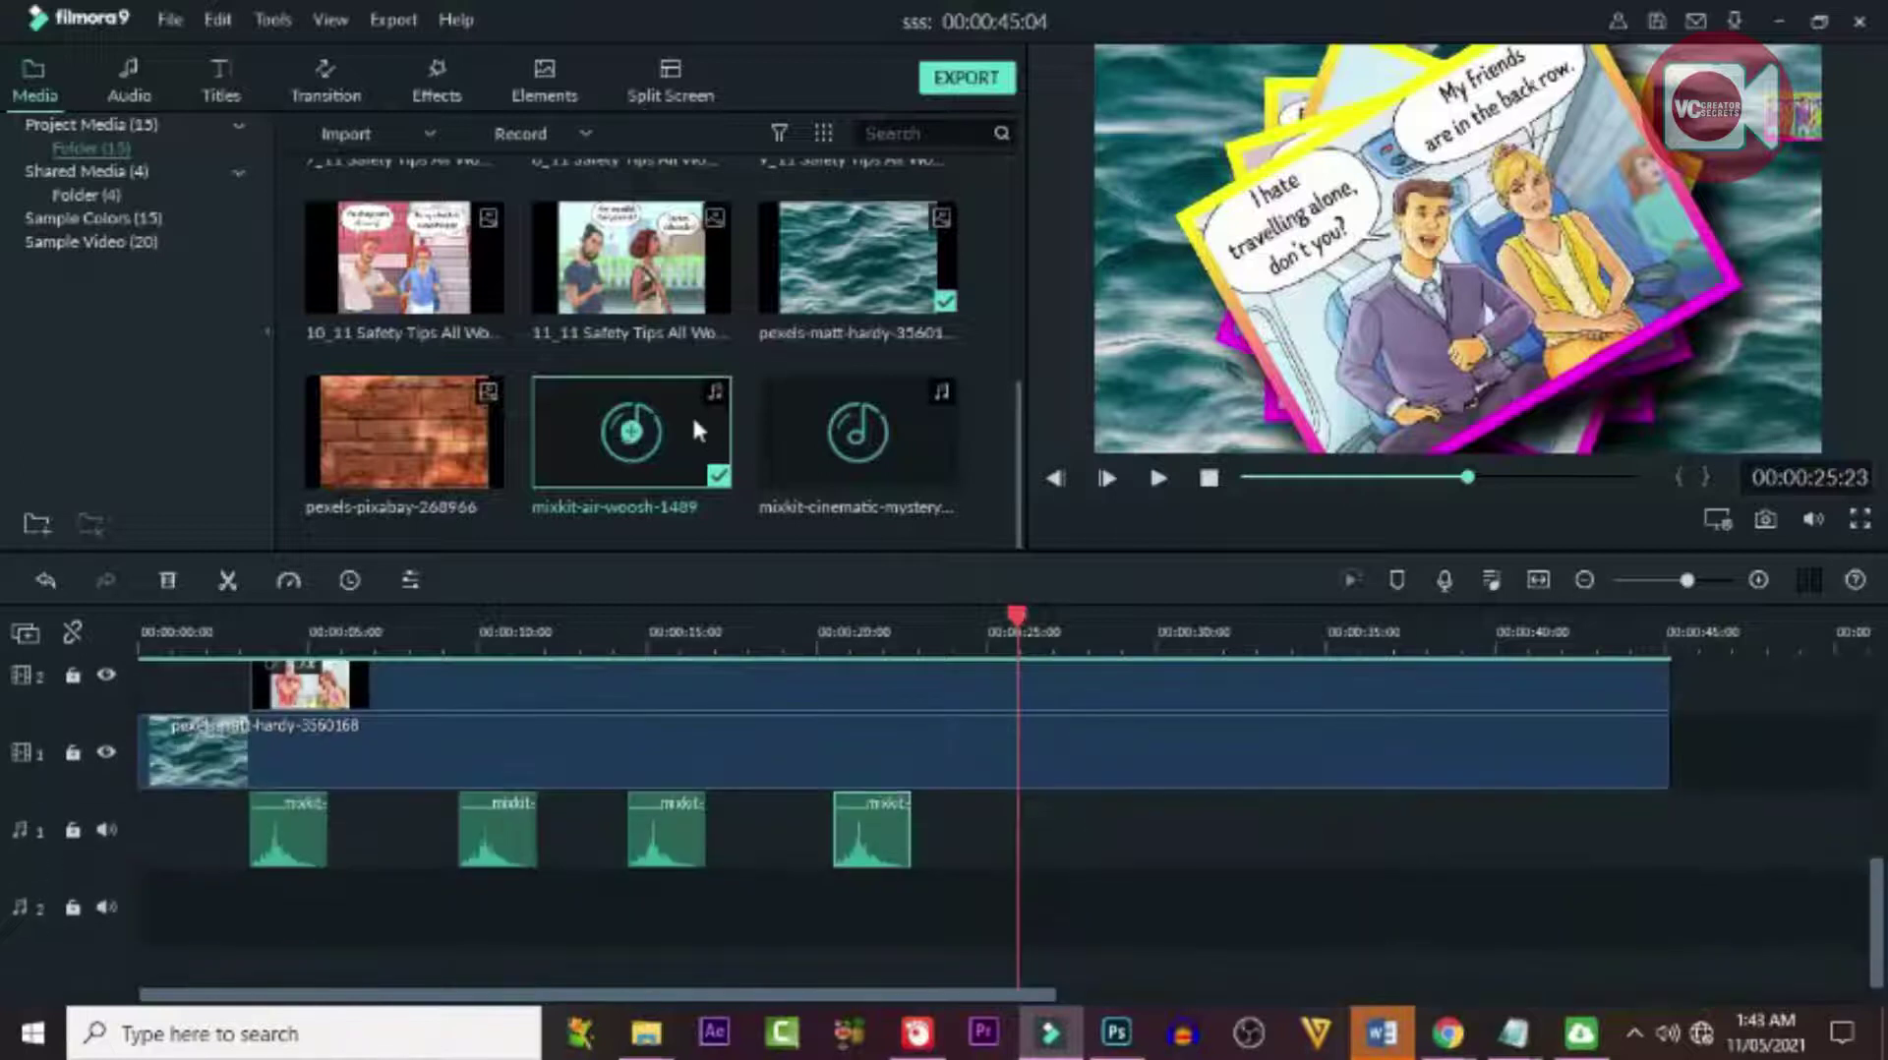
pyautogui.moveTo(674, 430); pyautogui.dragTo(1030, 870)
# Move the playhead to 00:00:32:05 and add mixkit-air-woosh-1489 there on audio track 1.
pyautogui.scroll(4, 1000, 728)
pyautogui.moveTo(1022, 618); pyautogui.dragTo(1231, 627)
pyautogui.scroll(-4, 1188, 674)
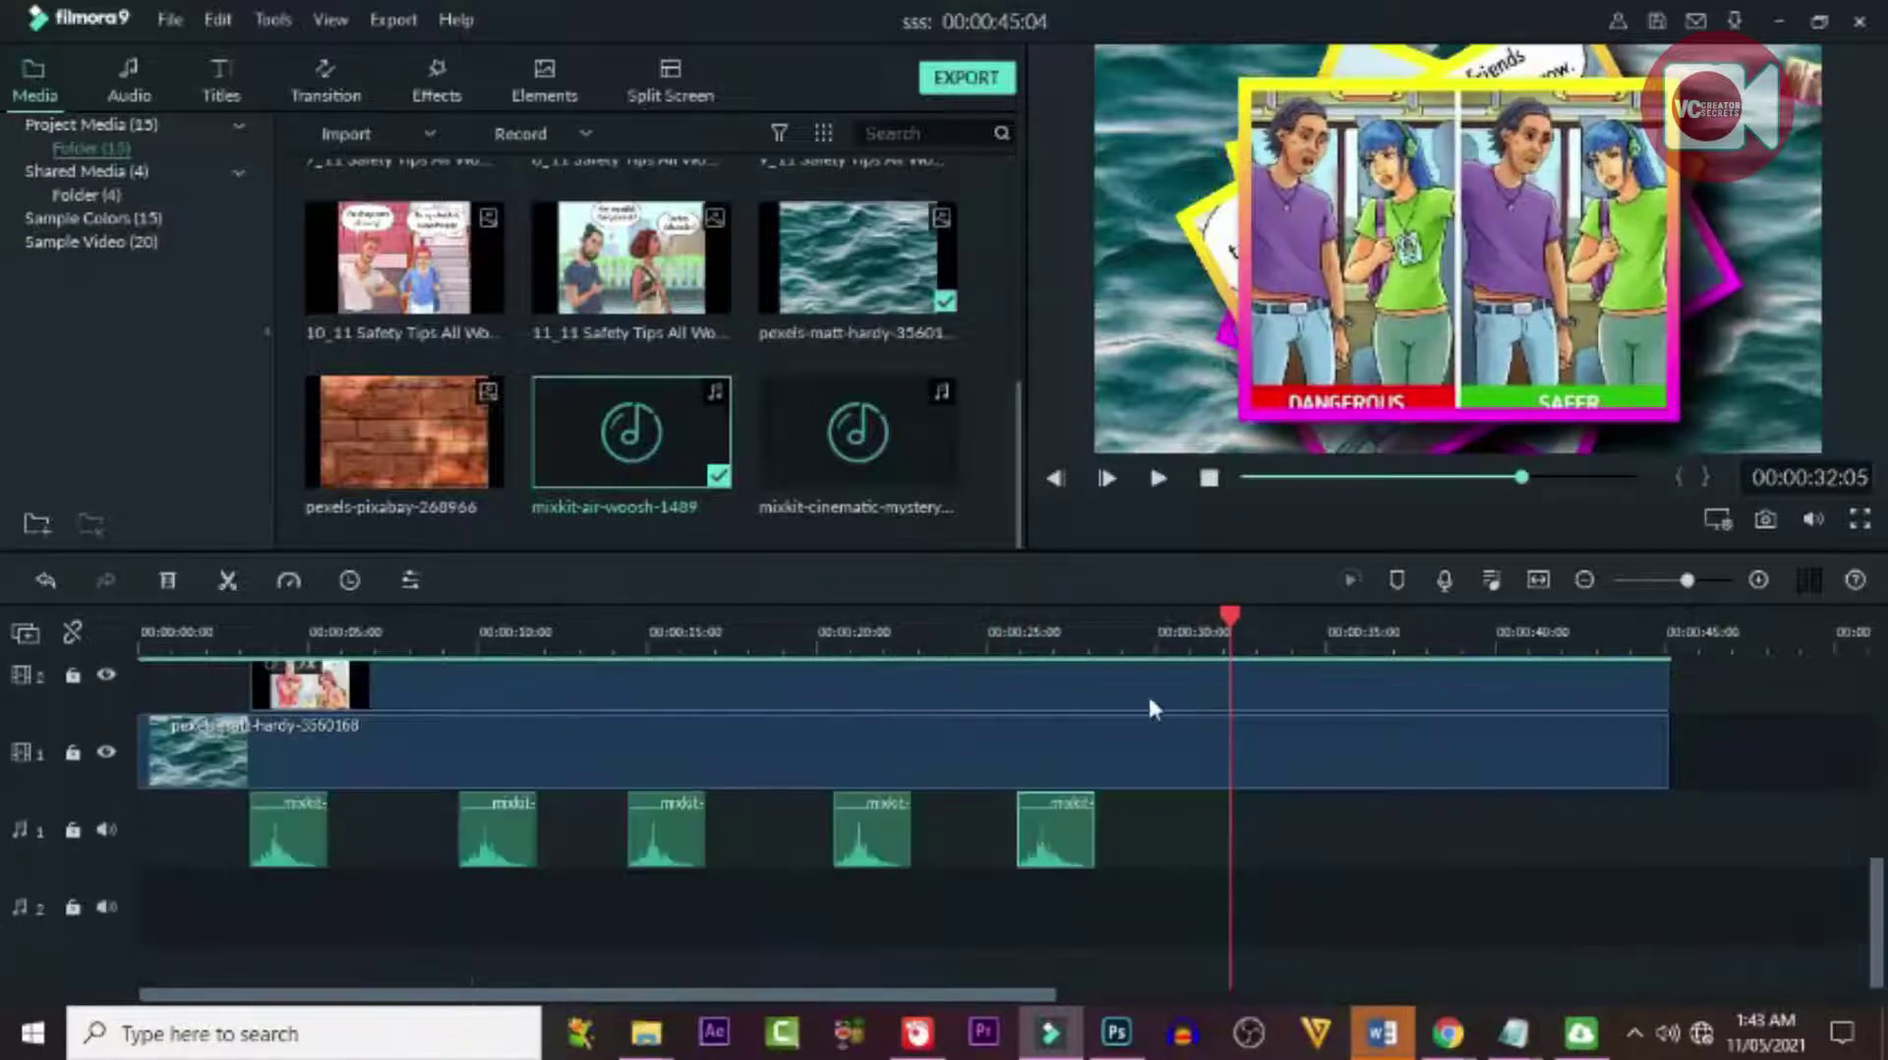
pyautogui.moveTo(661, 409); pyautogui.dragTo(1231, 769)
pyautogui.scroll(4, 1160, 705)
pyautogui.scroll(-4, 1160, 705)
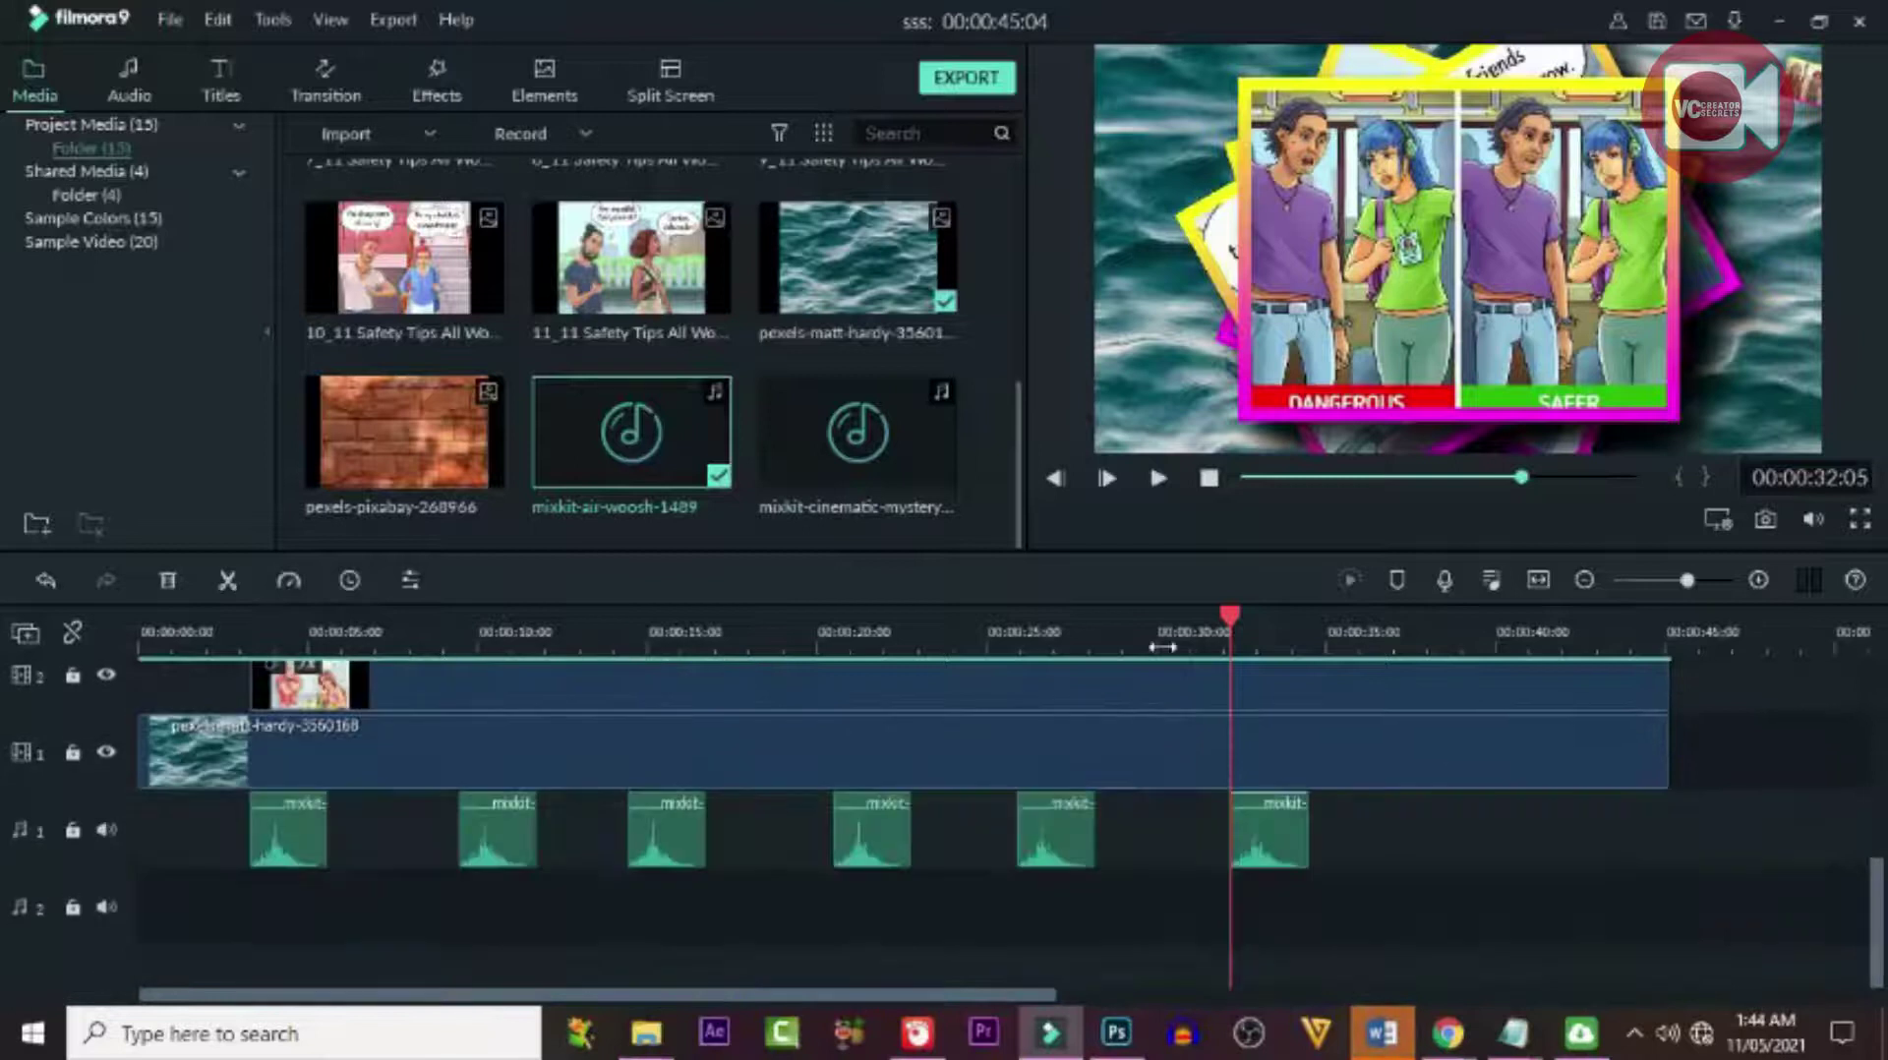
# Play the slideshow from the start through the 4_11 Safety Tips image's entrance to check the whoosh sounds.
pyautogui.scroll(3, 1162, 646)
pyautogui.moveTo(1234, 626); pyautogui.dragTo(85, 774)
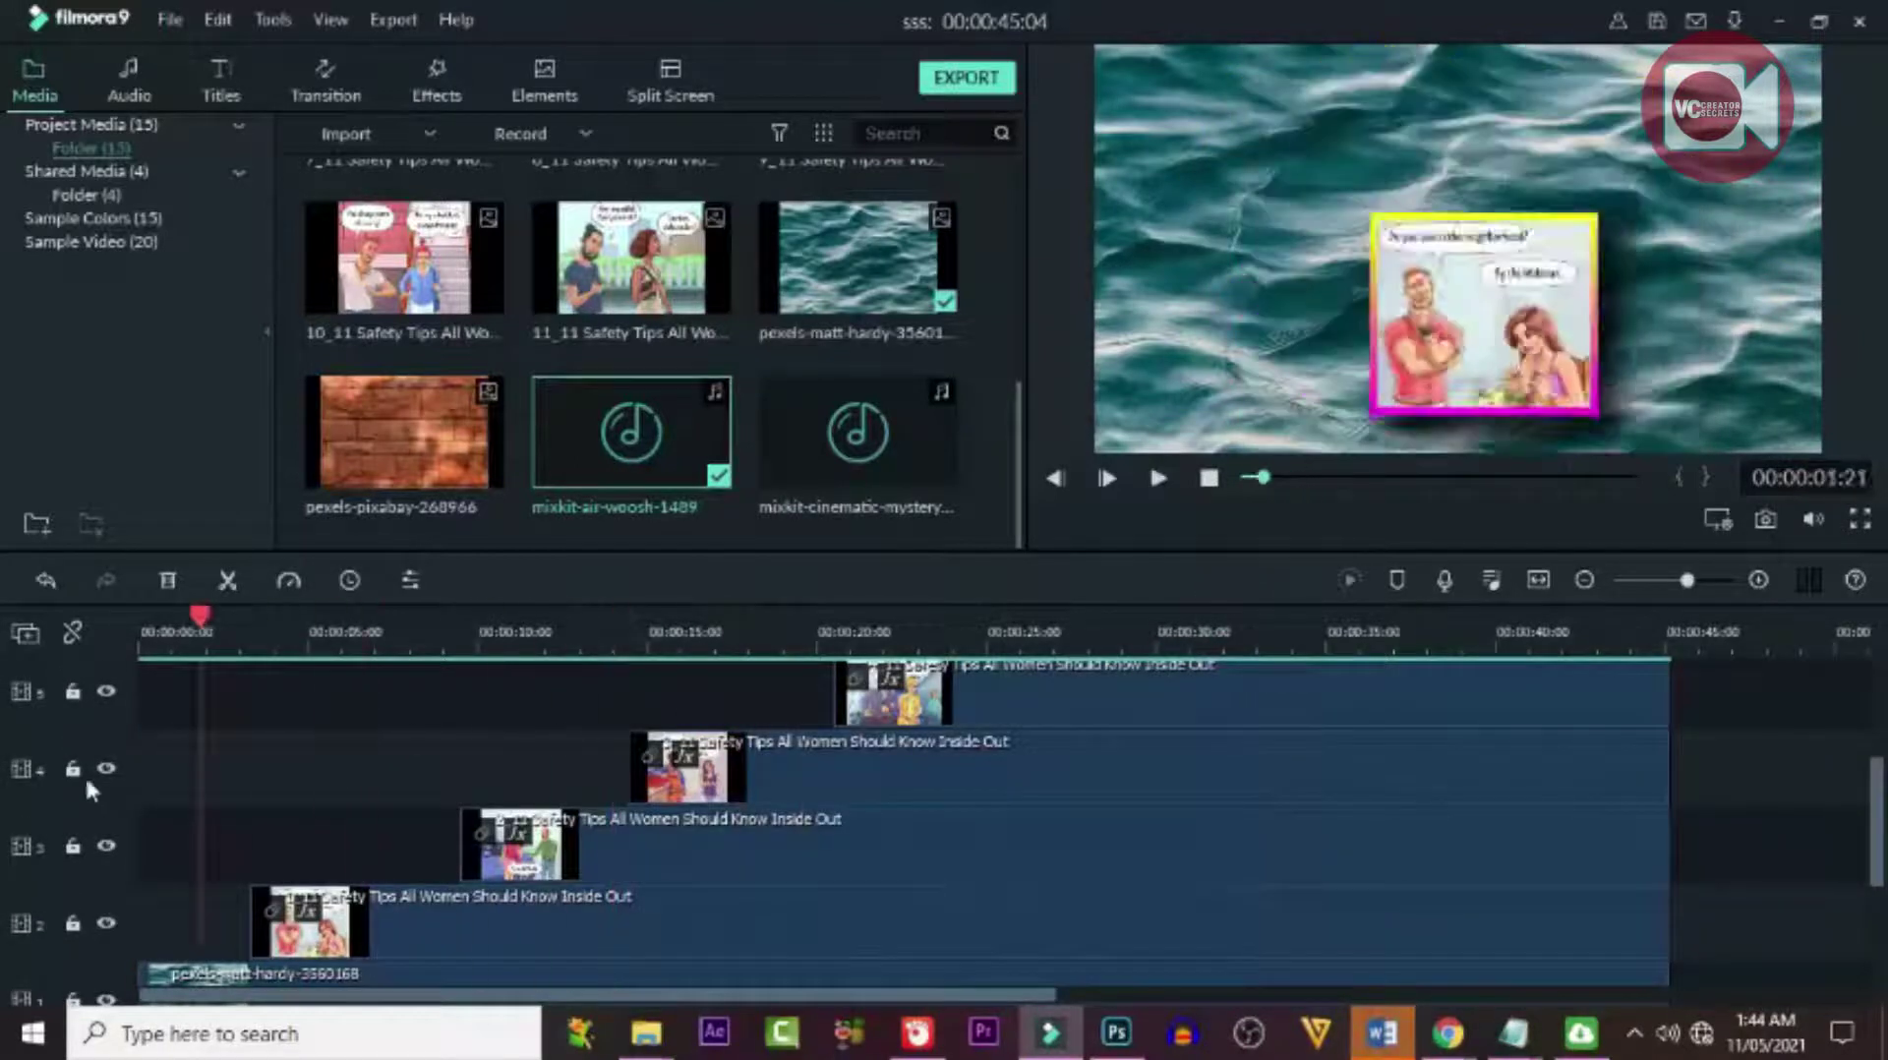
pyautogui.press('space')
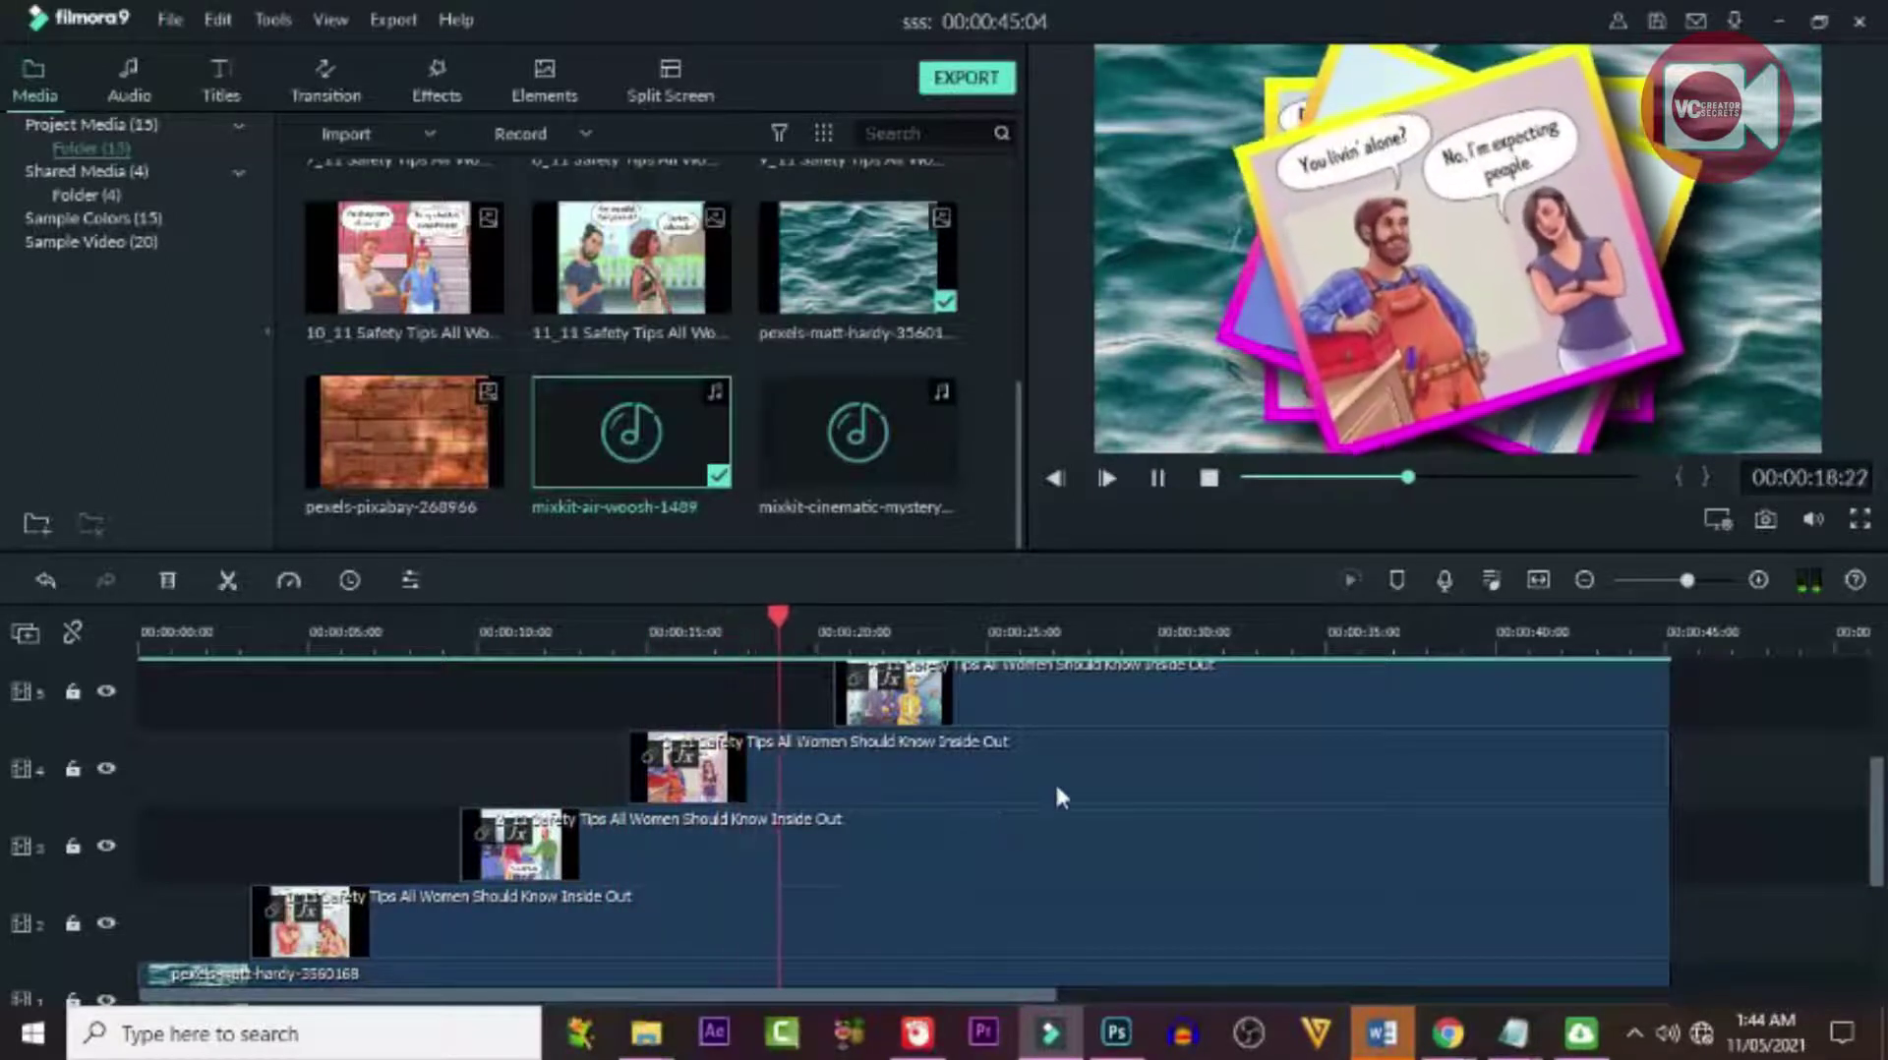
pyautogui.press('space')
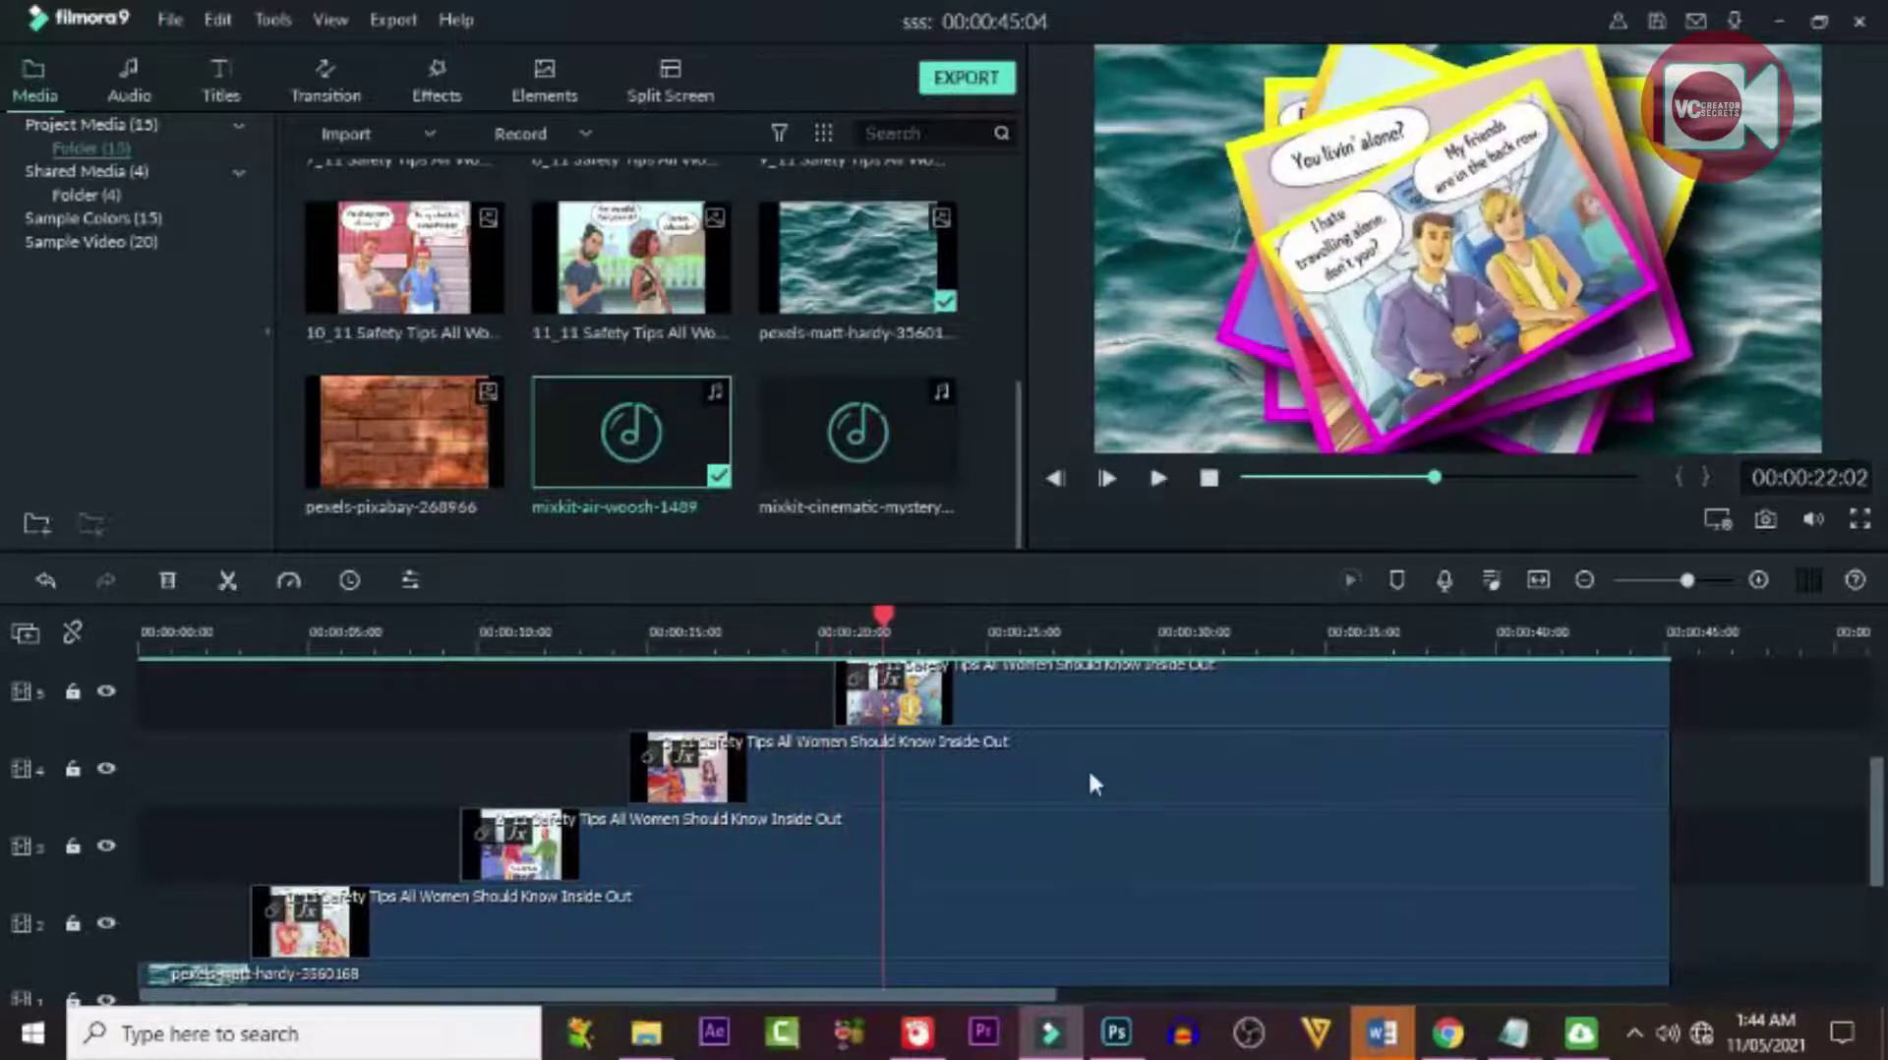
# Lower the volume of the first and second whoosh clips on audio track 1.
pyautogui.scroll(-3, 1075, 674)
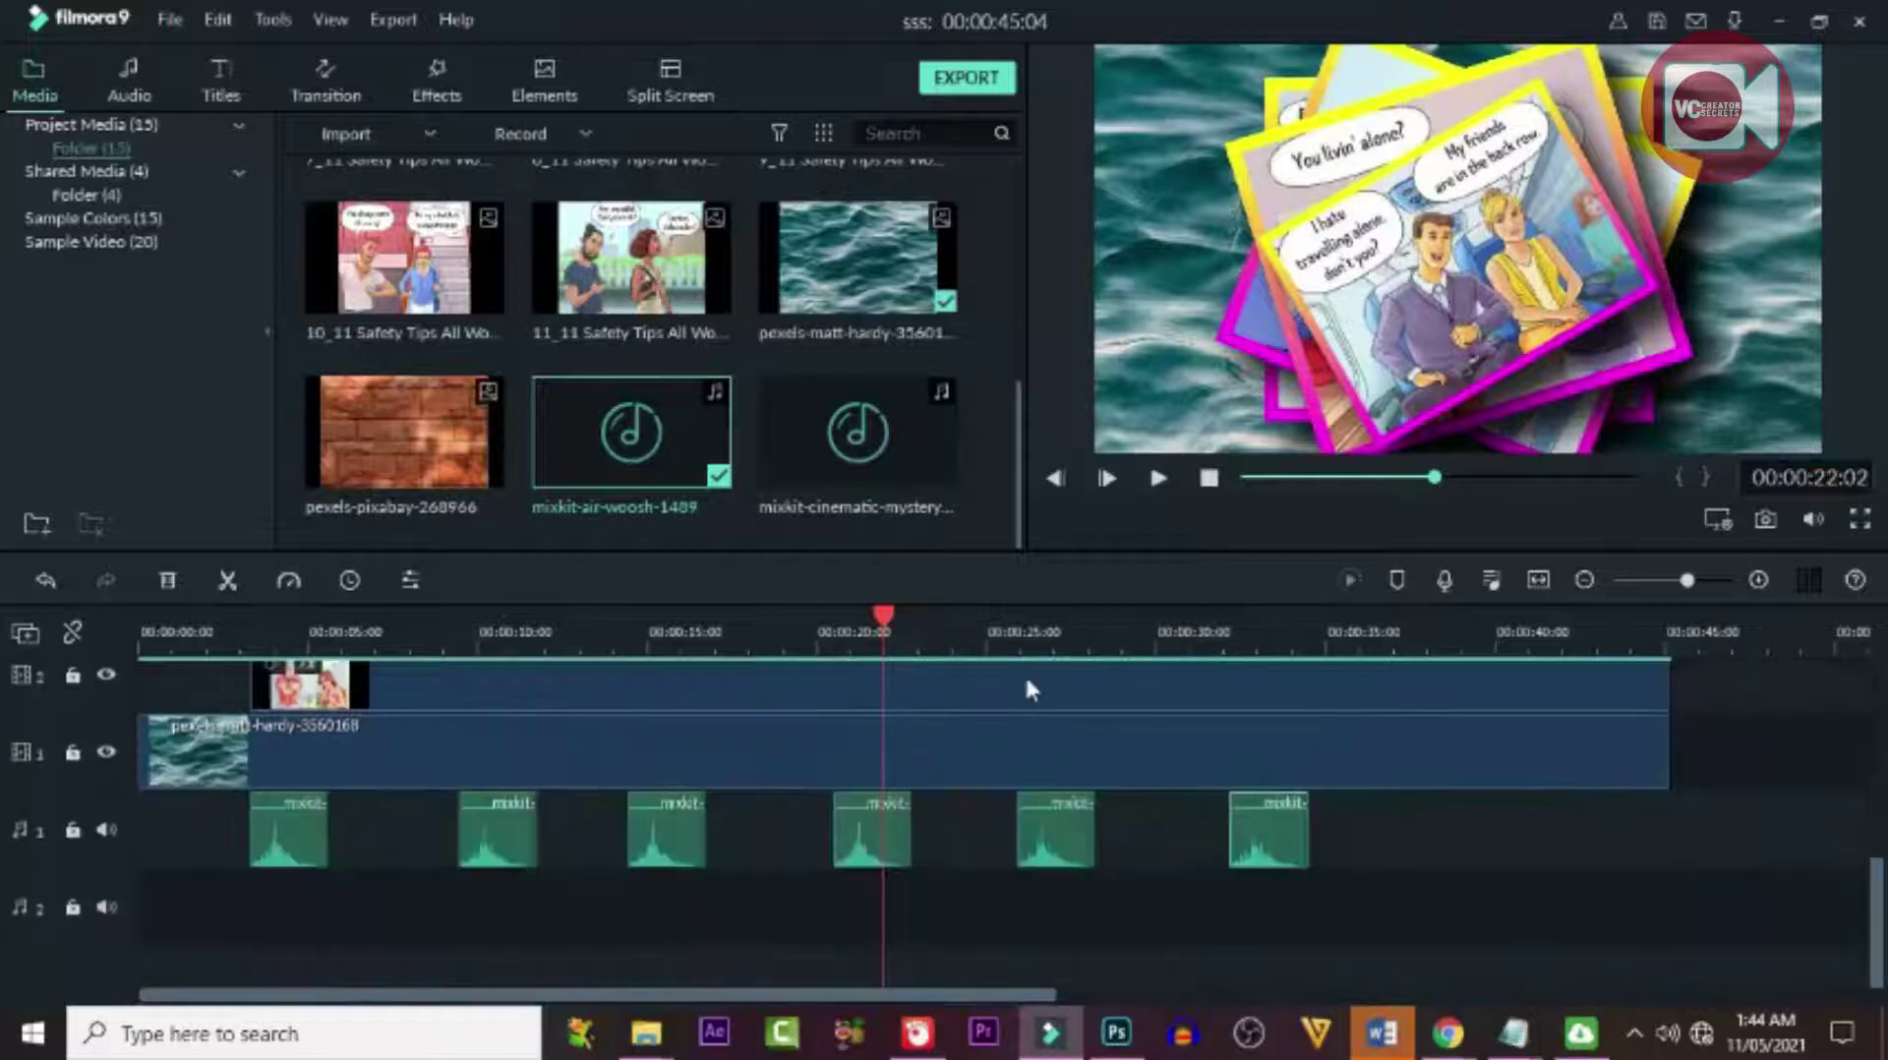
pyautogui.doubleClick(291, 825)
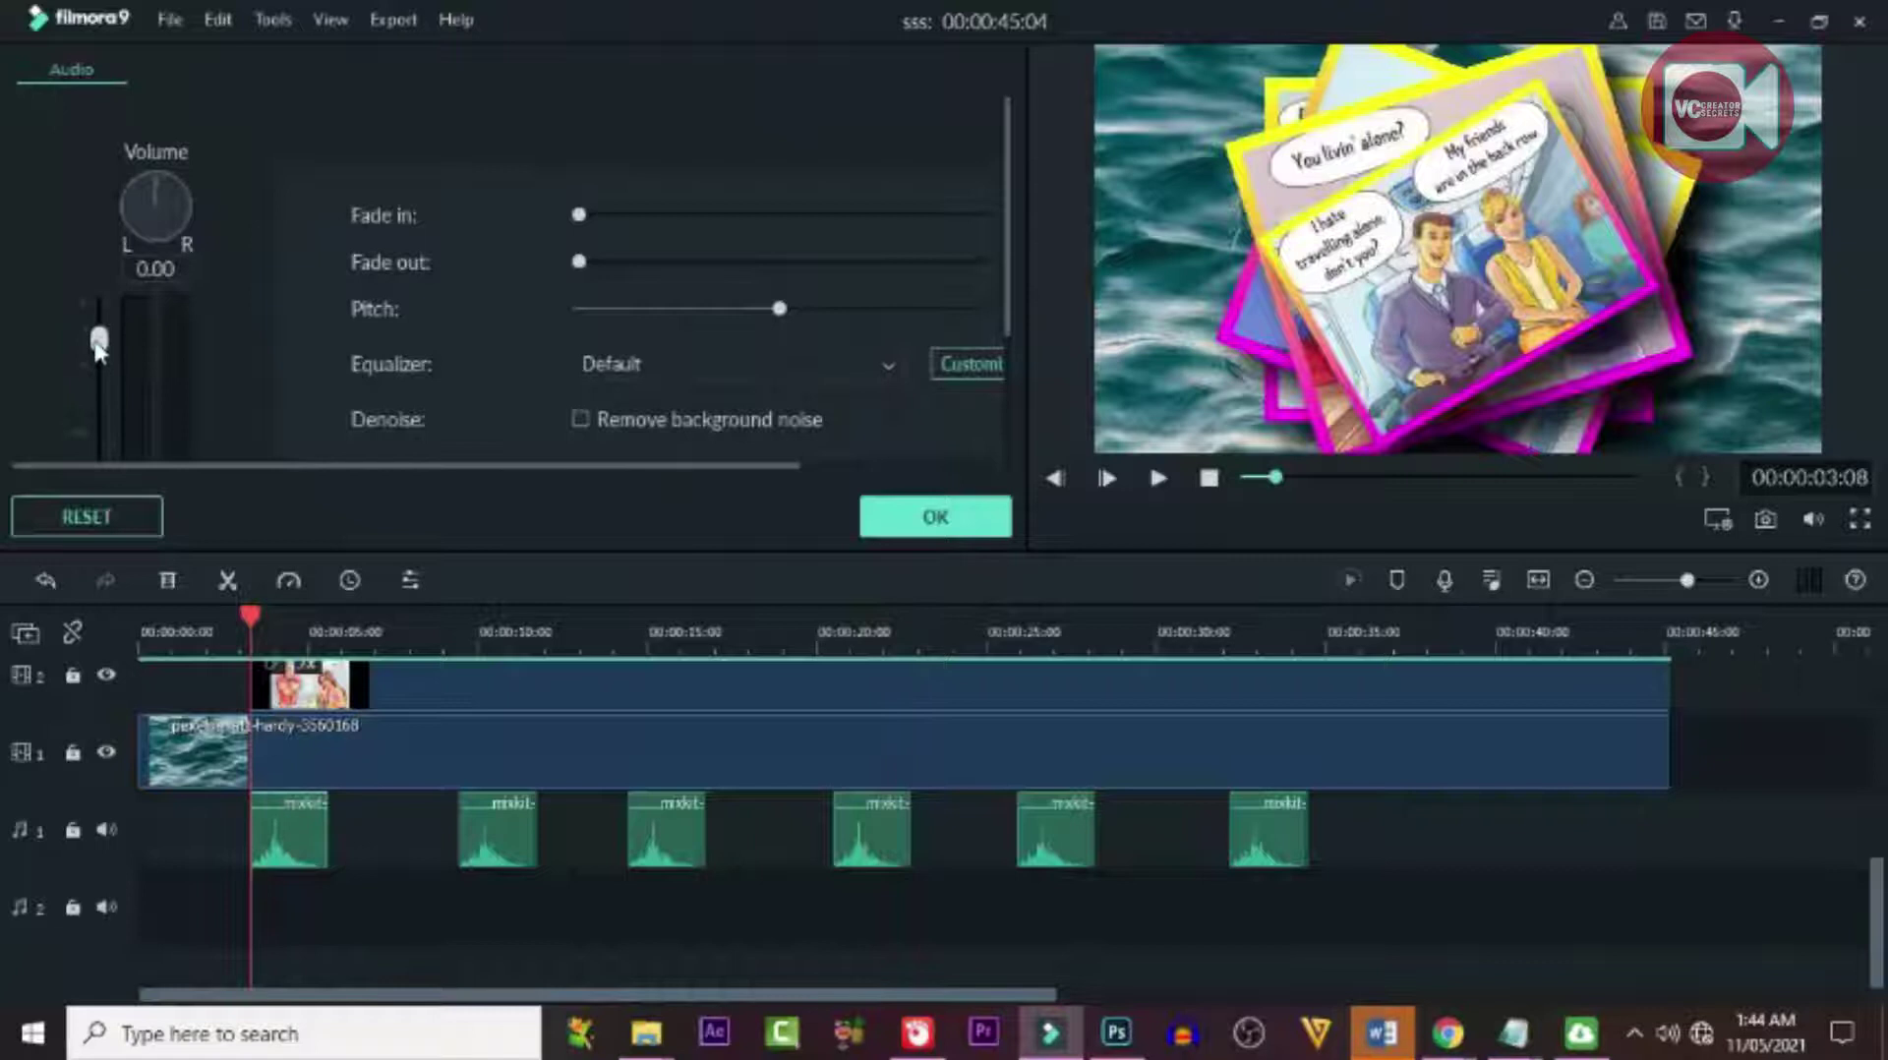
pyautogui.moveTo(100, 366); pyautogui.dragTo(97, 378)
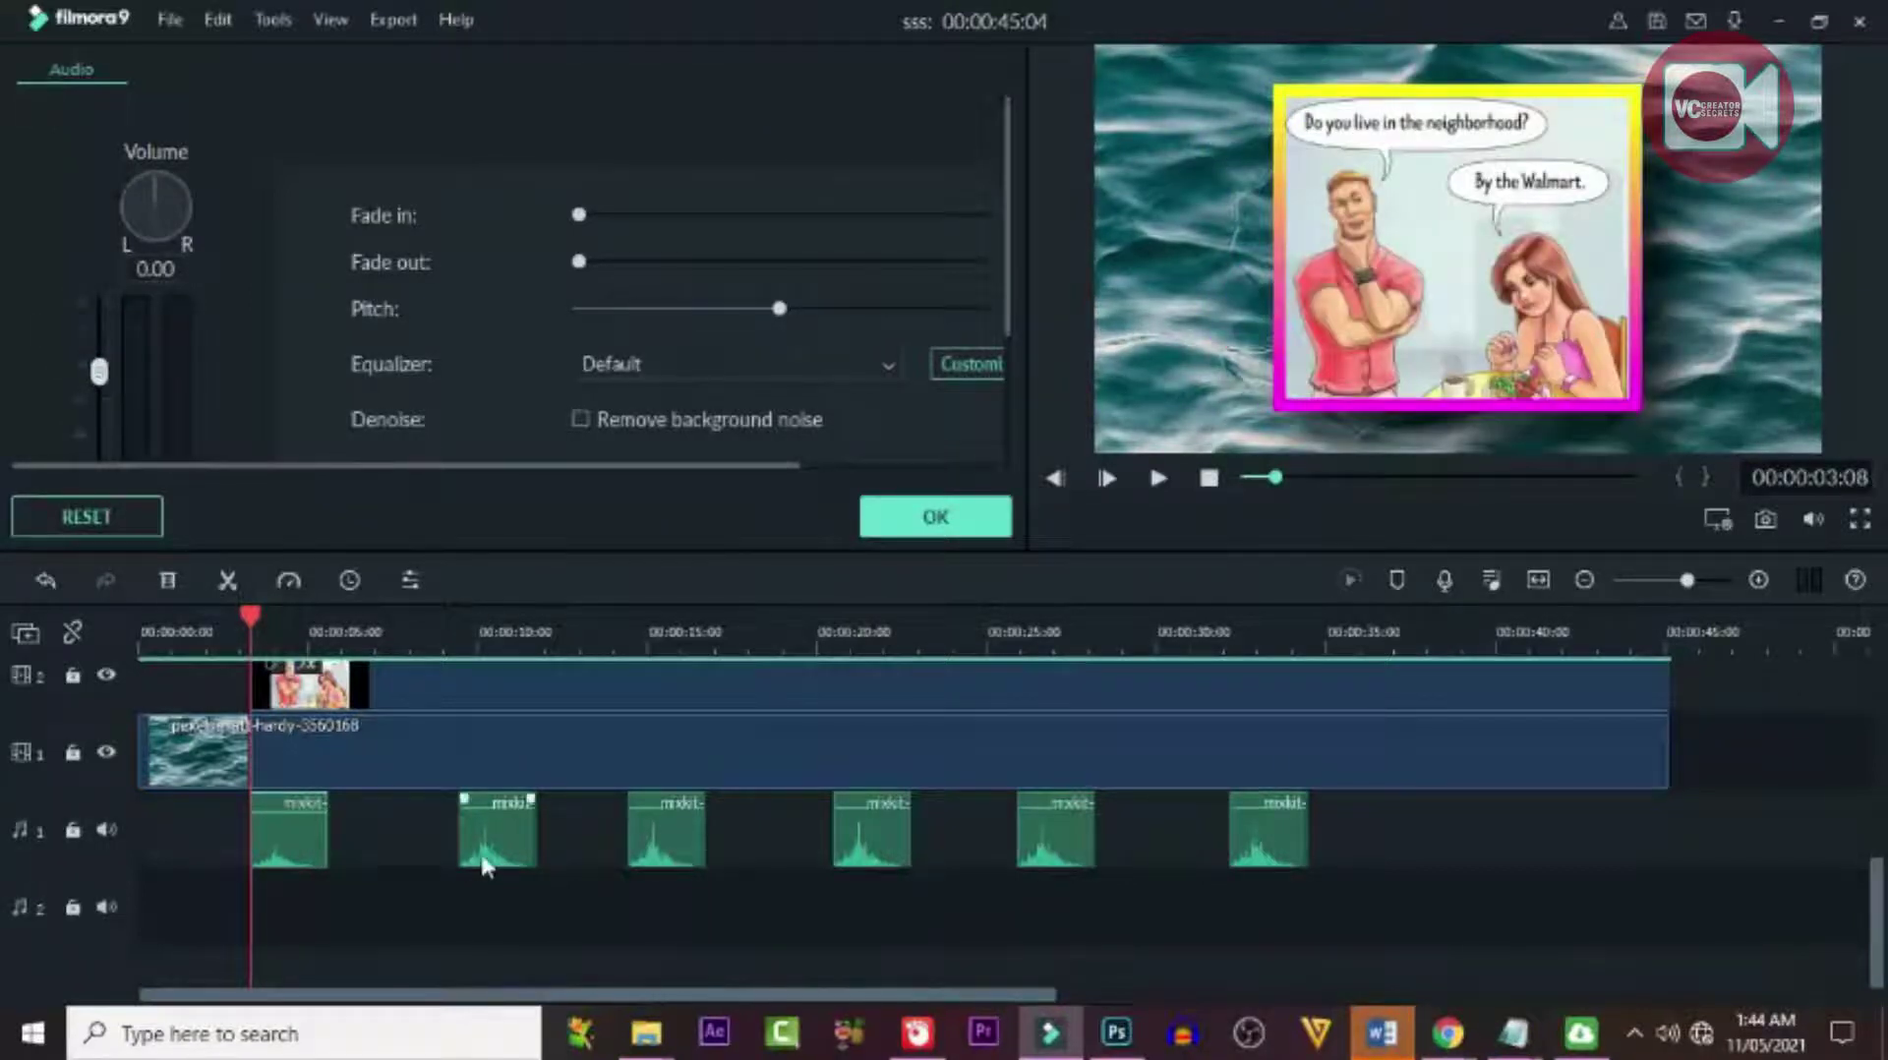
pyautogui.moveTo(98, 339); pyautogui.dragTo(97, 371)
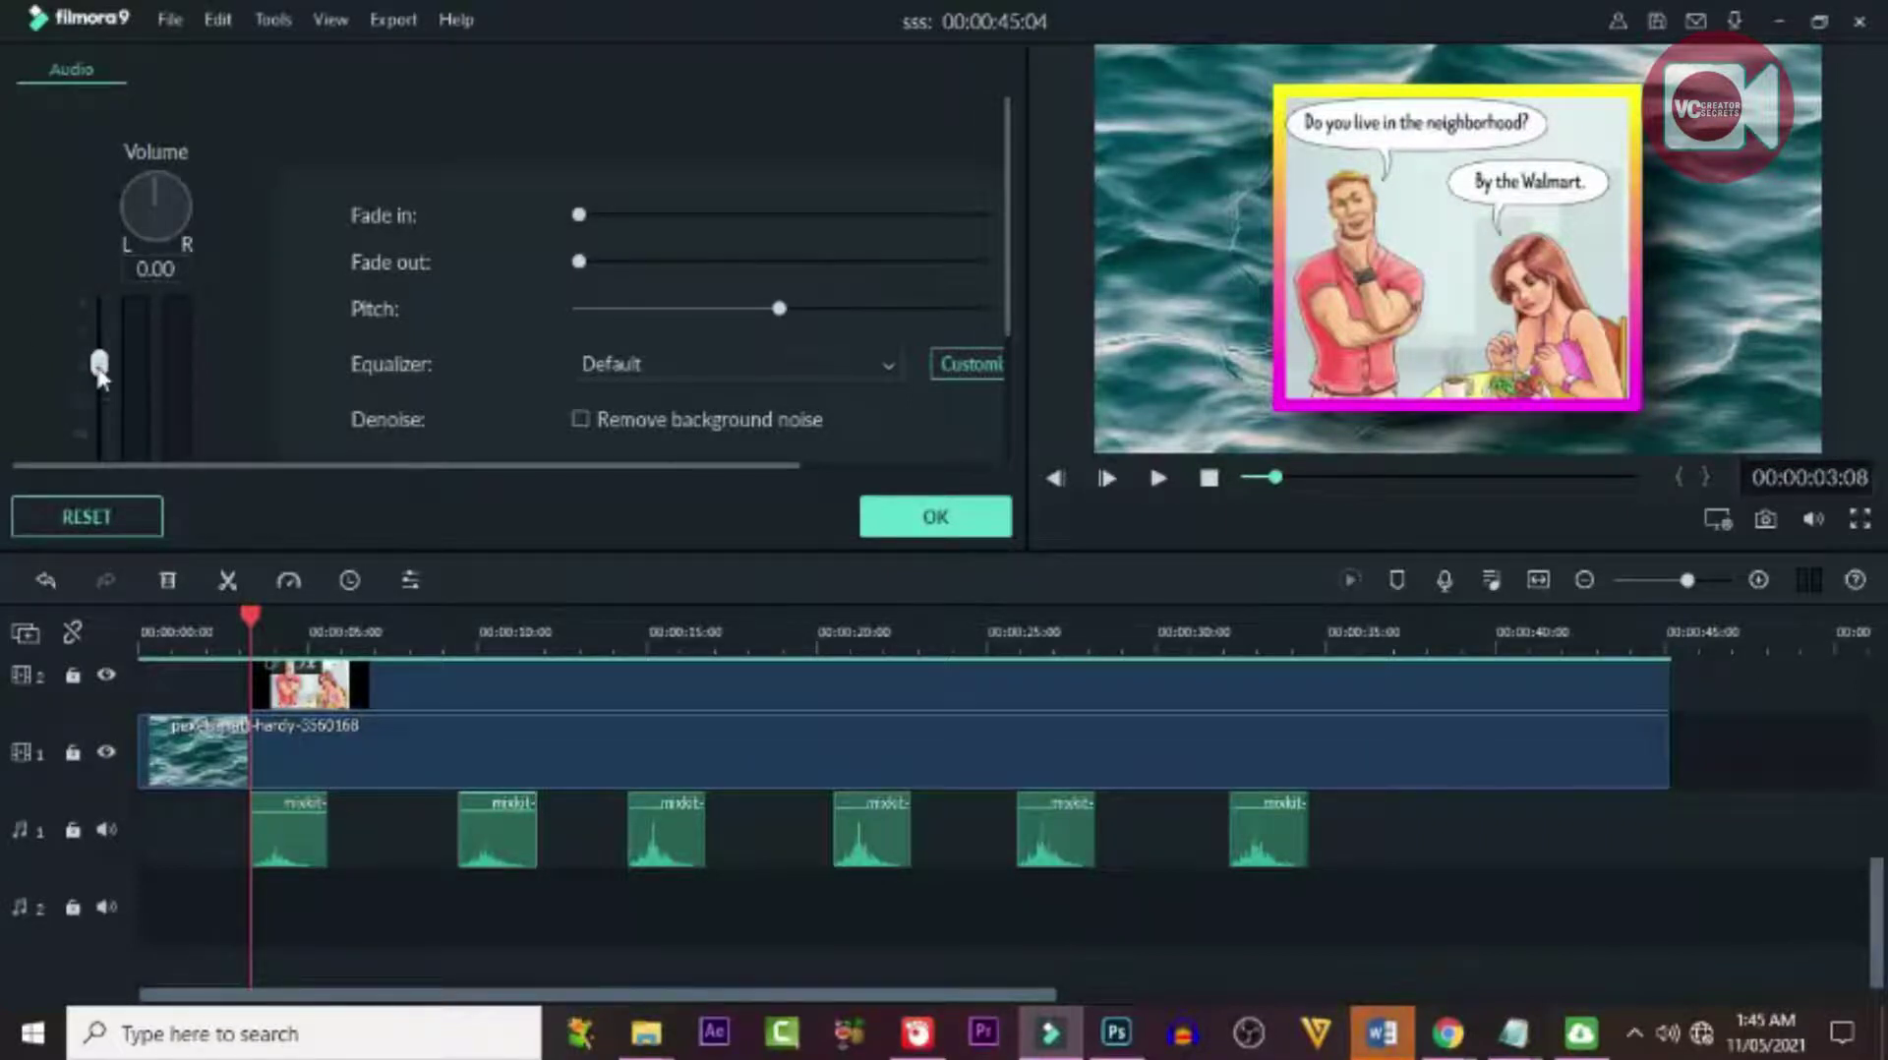
# Lower the volume of the third to sixth whoosh clips on audio track 1 and apply the audio changes.
pyautogui.click(655, 824)
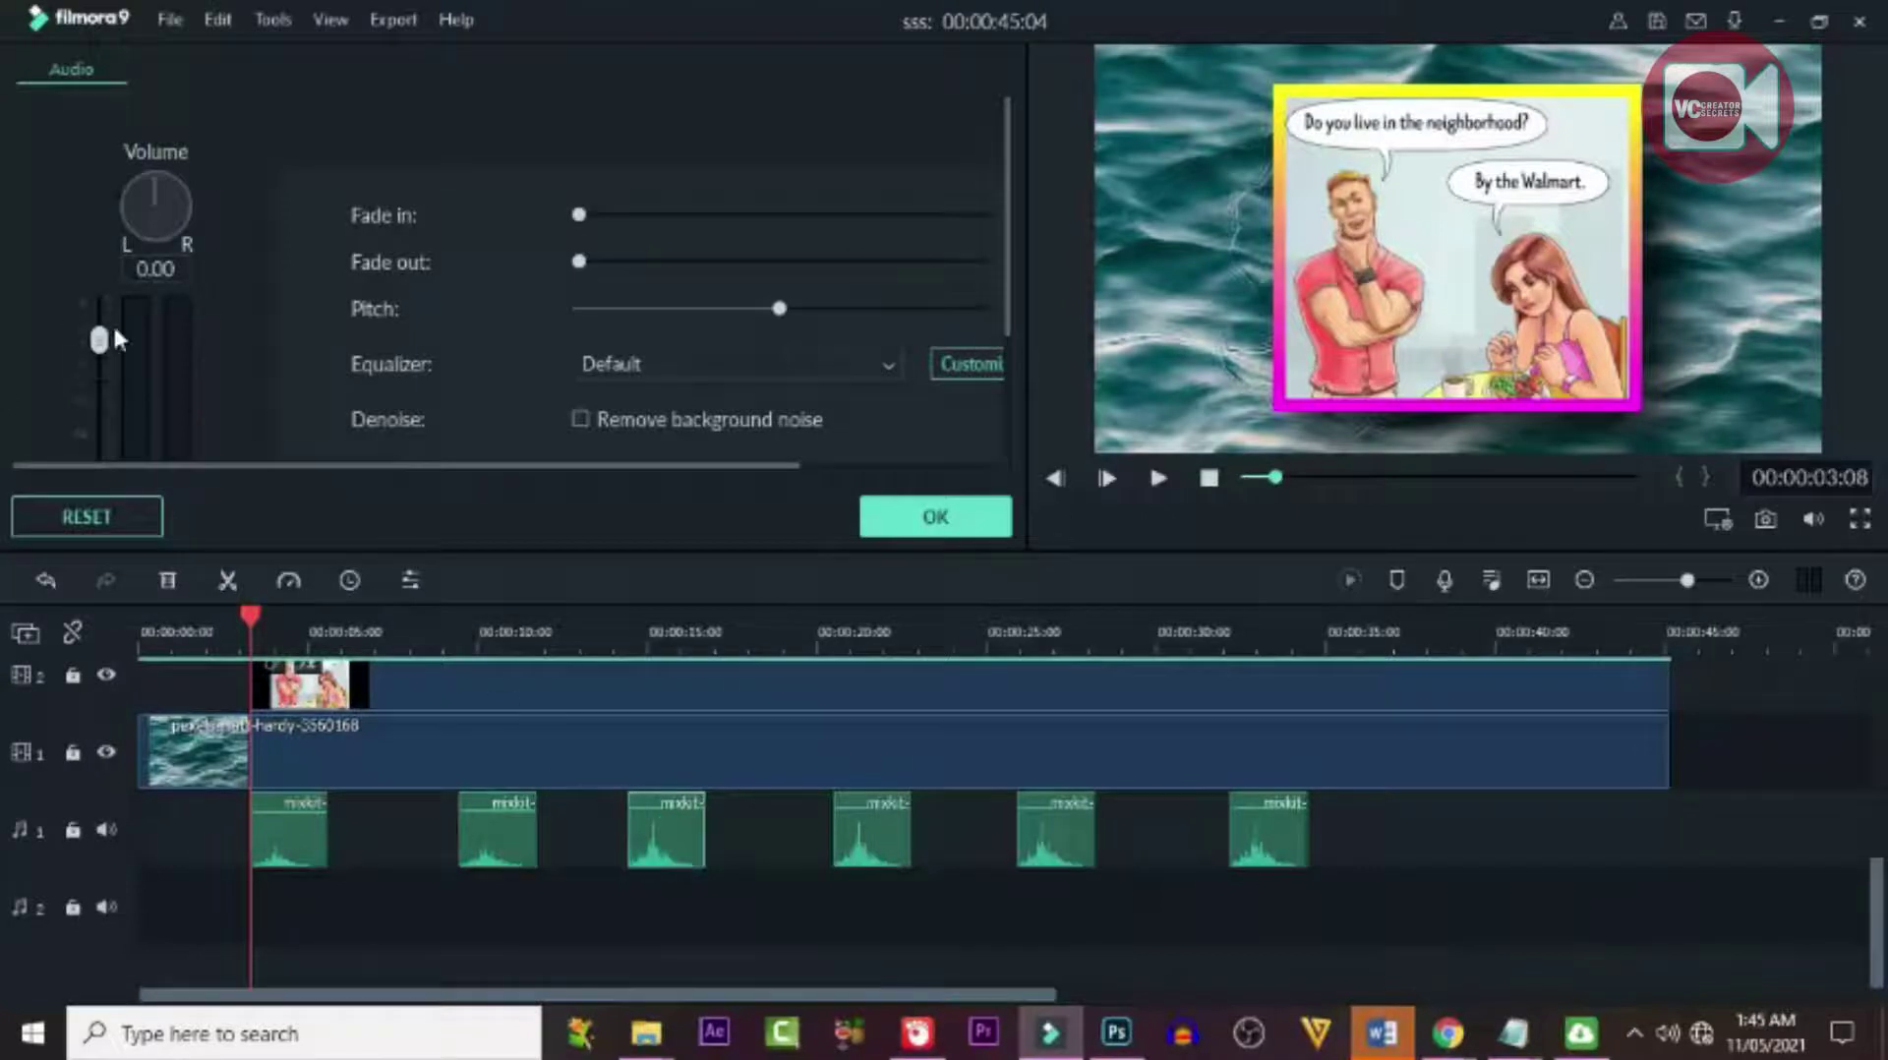
pyautogui.moveTo(99, 346); pyautogui.dragTo(101, 381)
pyautogui.click(875, 830)
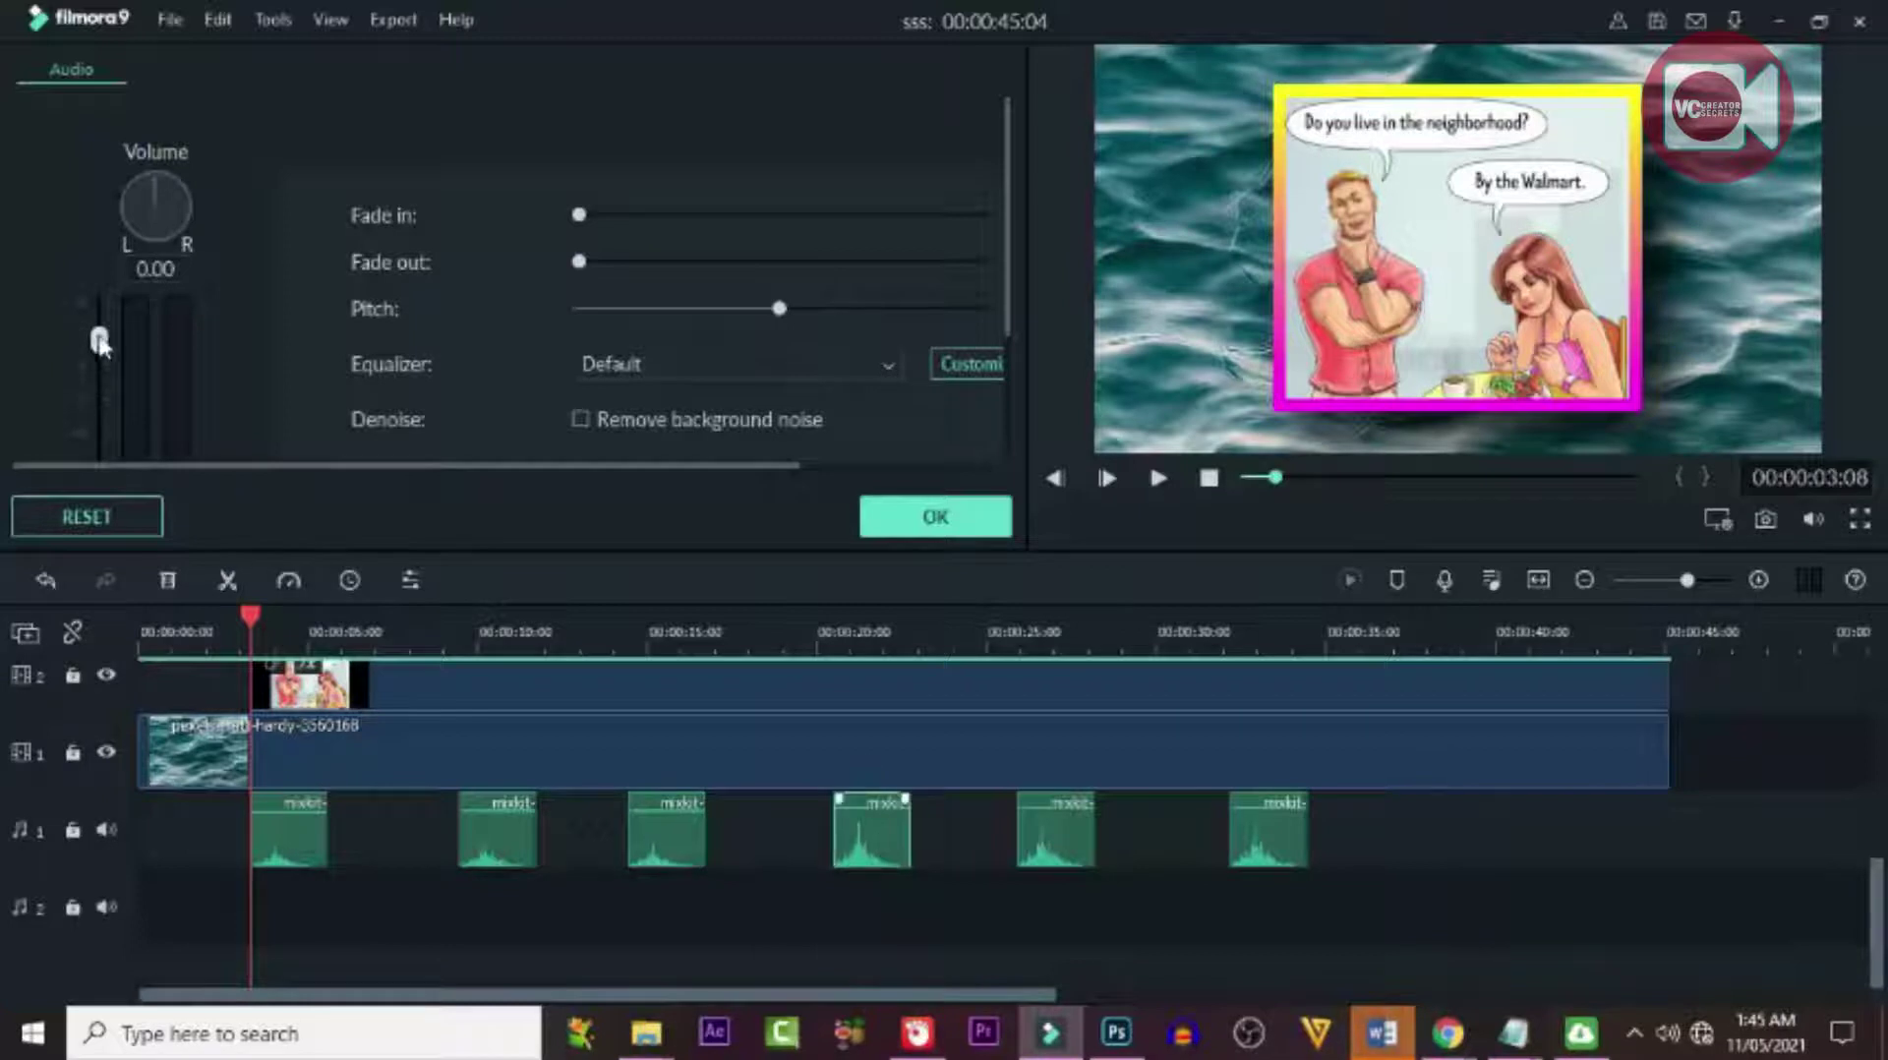
pyautogui.moveTo(99, 344); pyautogui.dragTo(99, 395)
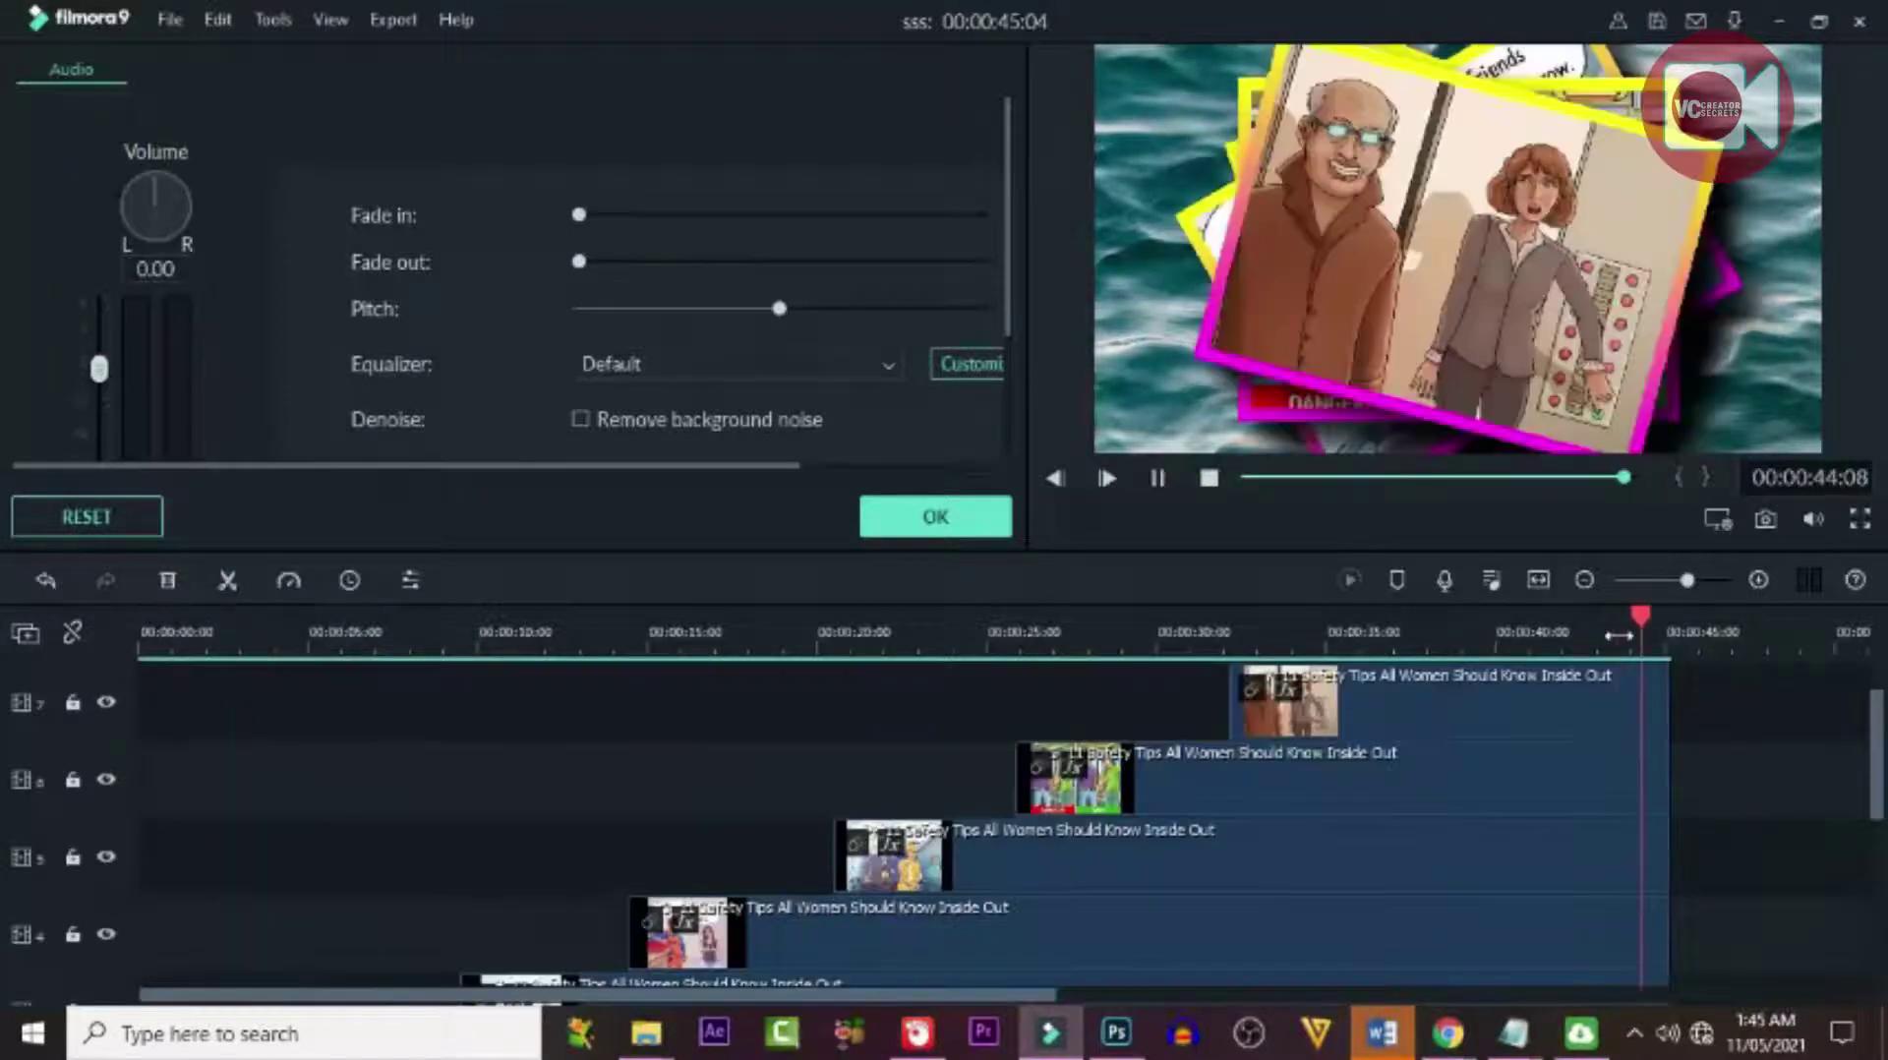
pyautogui.click(935, 516)
# Preview the Cross Roll 8 transition and add it to the start of the water background clip on video track 1.
pyautogui.press('Home')
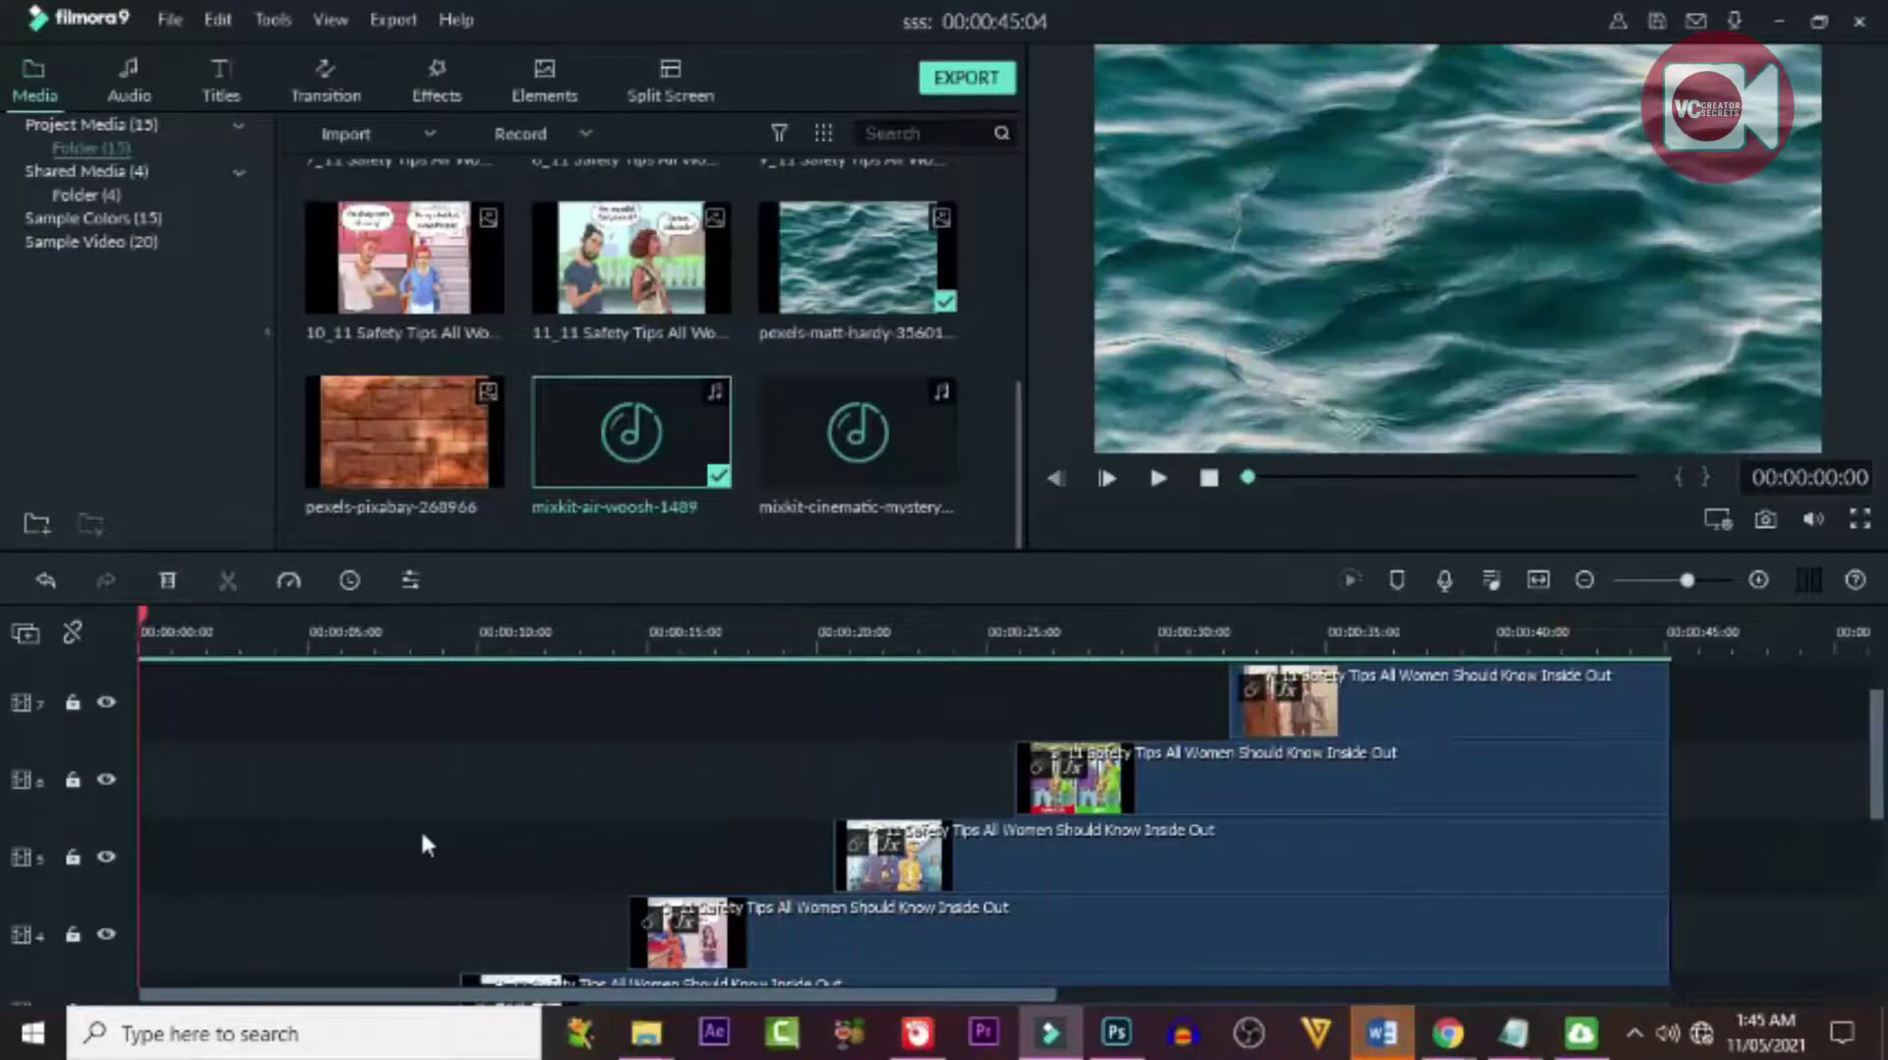
pyautogui.scroll(-3, 498, 818)
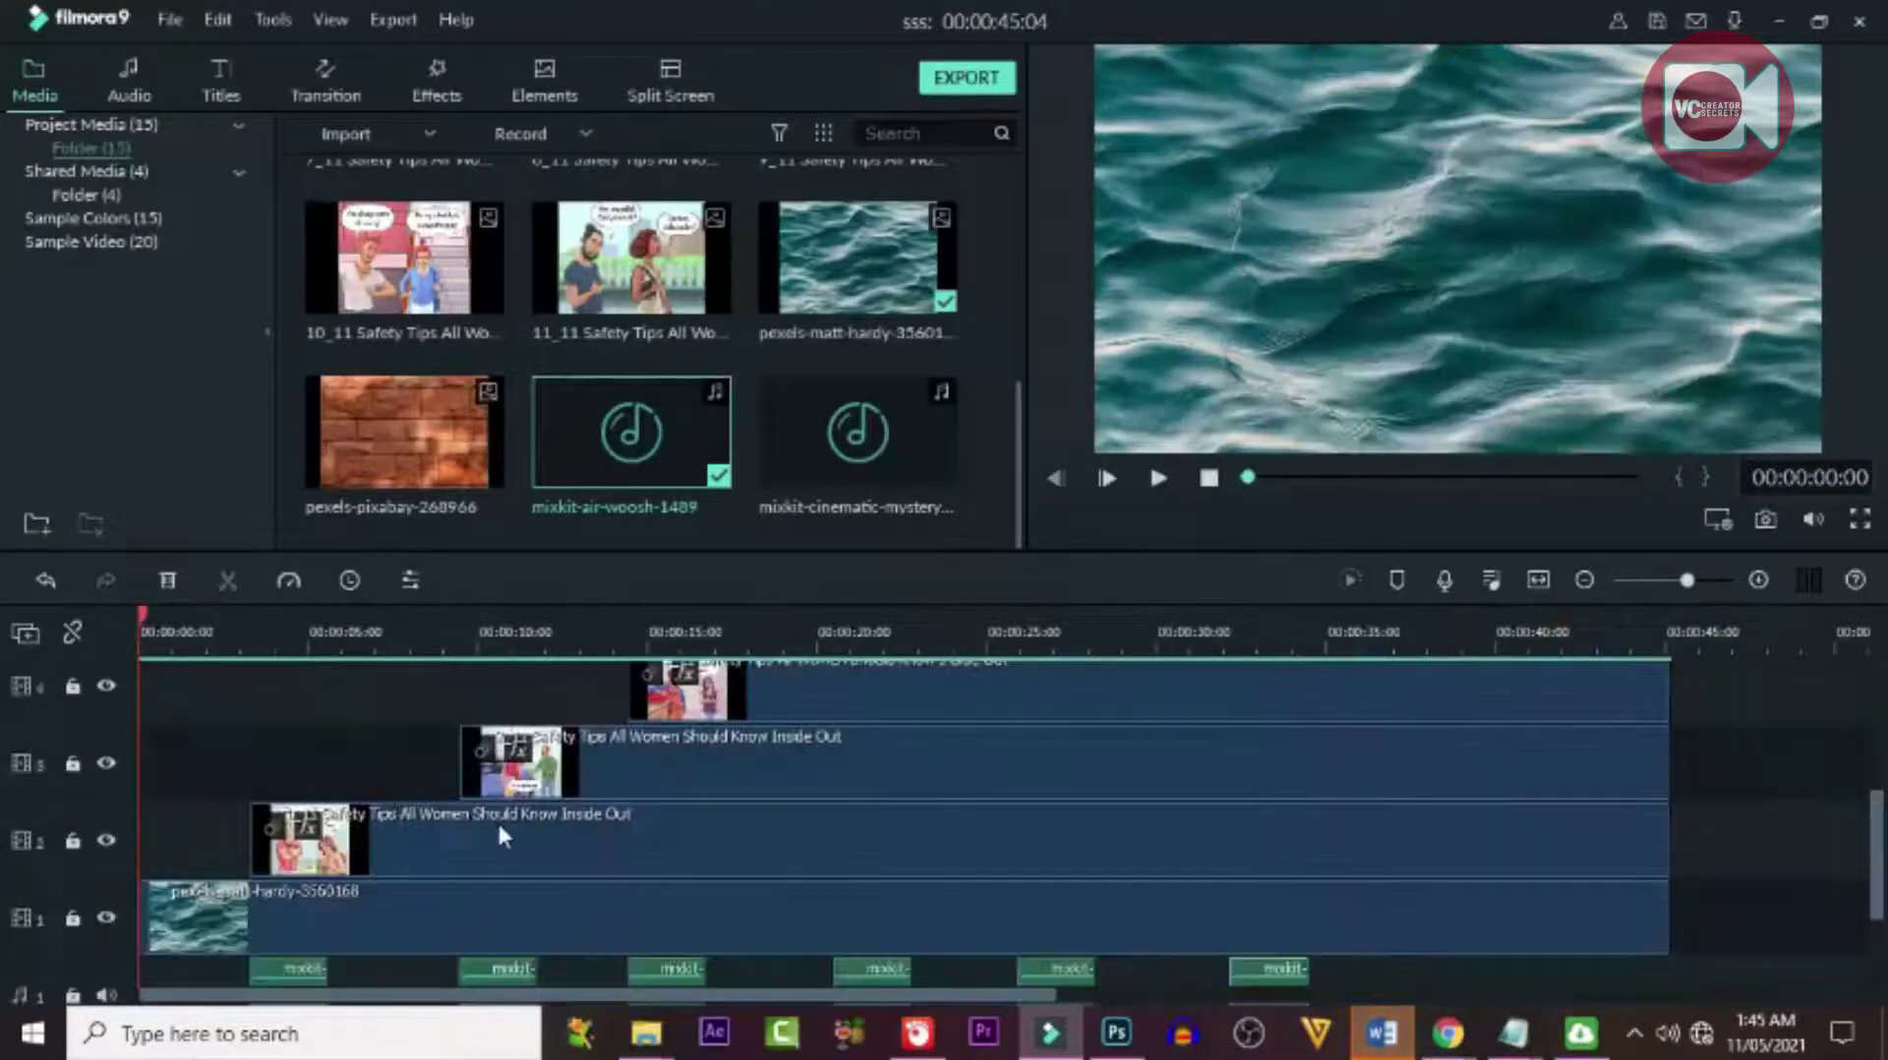
pyautogui.click(317, 78)
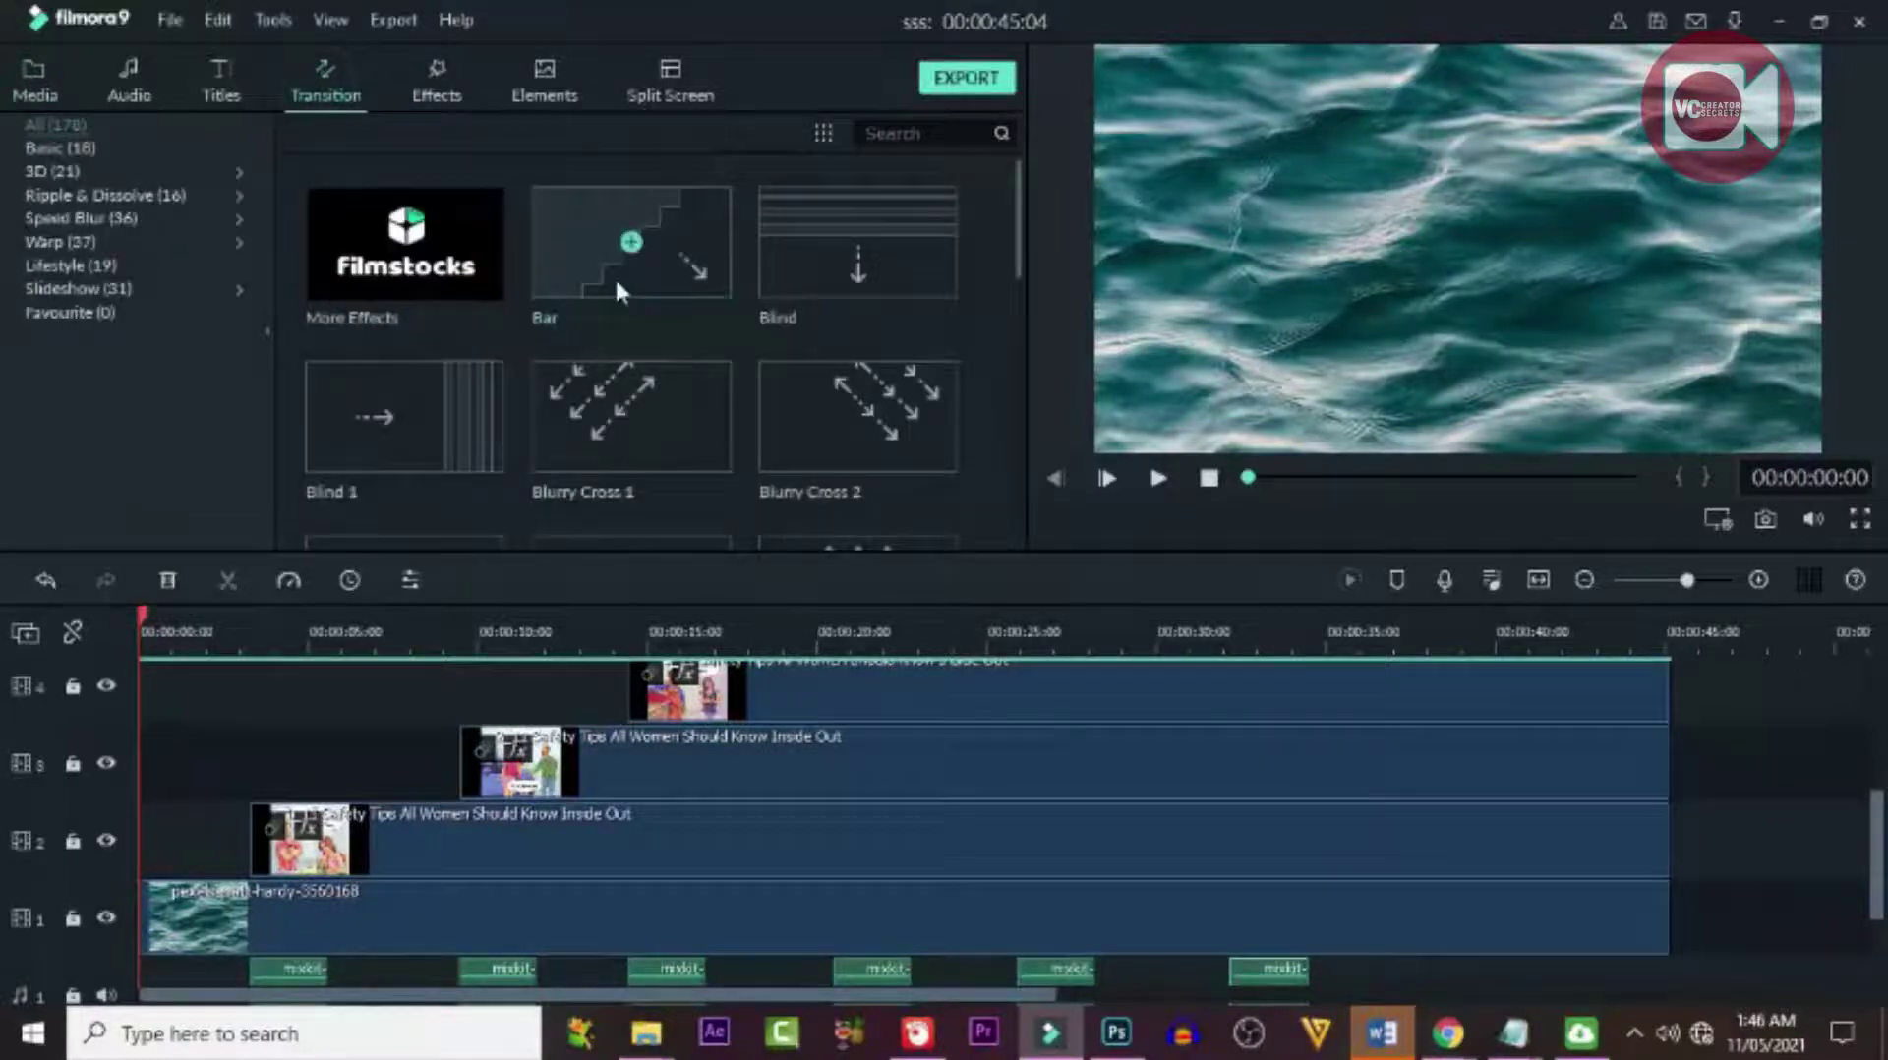
pyautogui.scroll(-2, 688, 381)
pyautogui.scroll(-8, 691, 391)
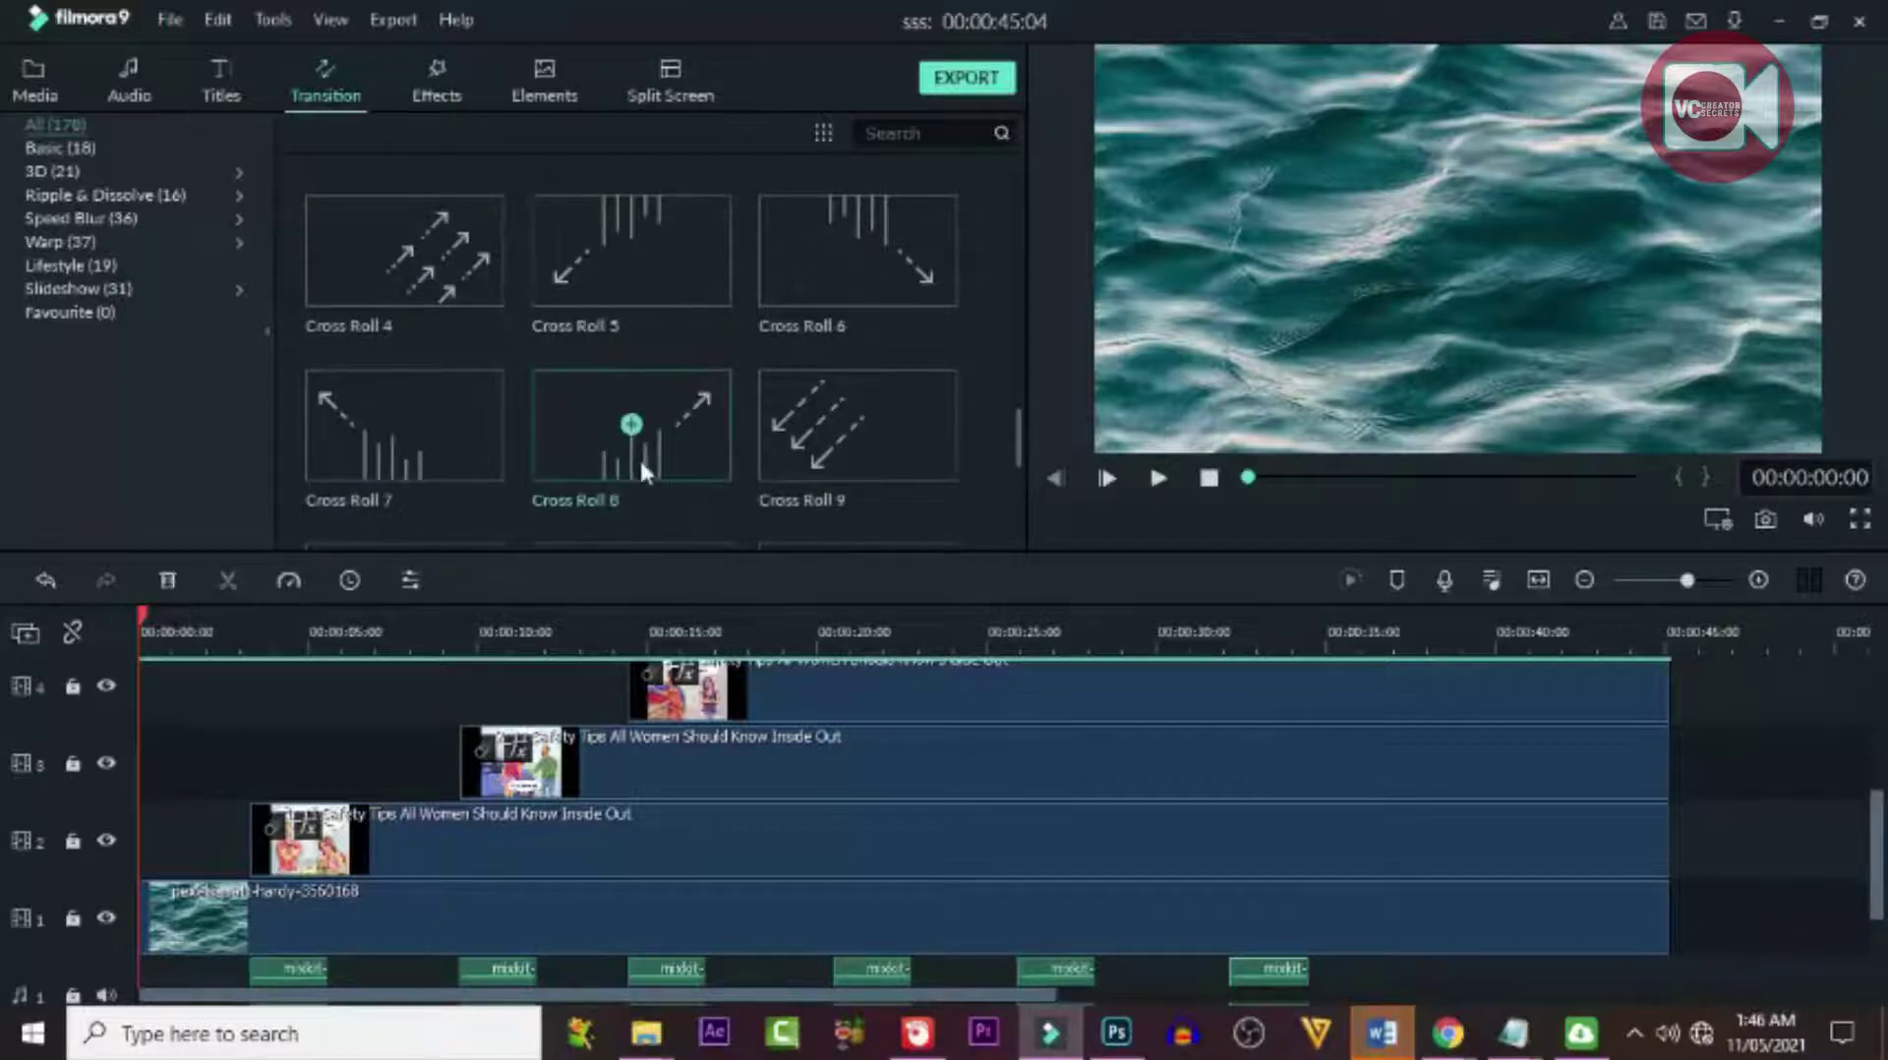
pyautogui.click(671, 445)
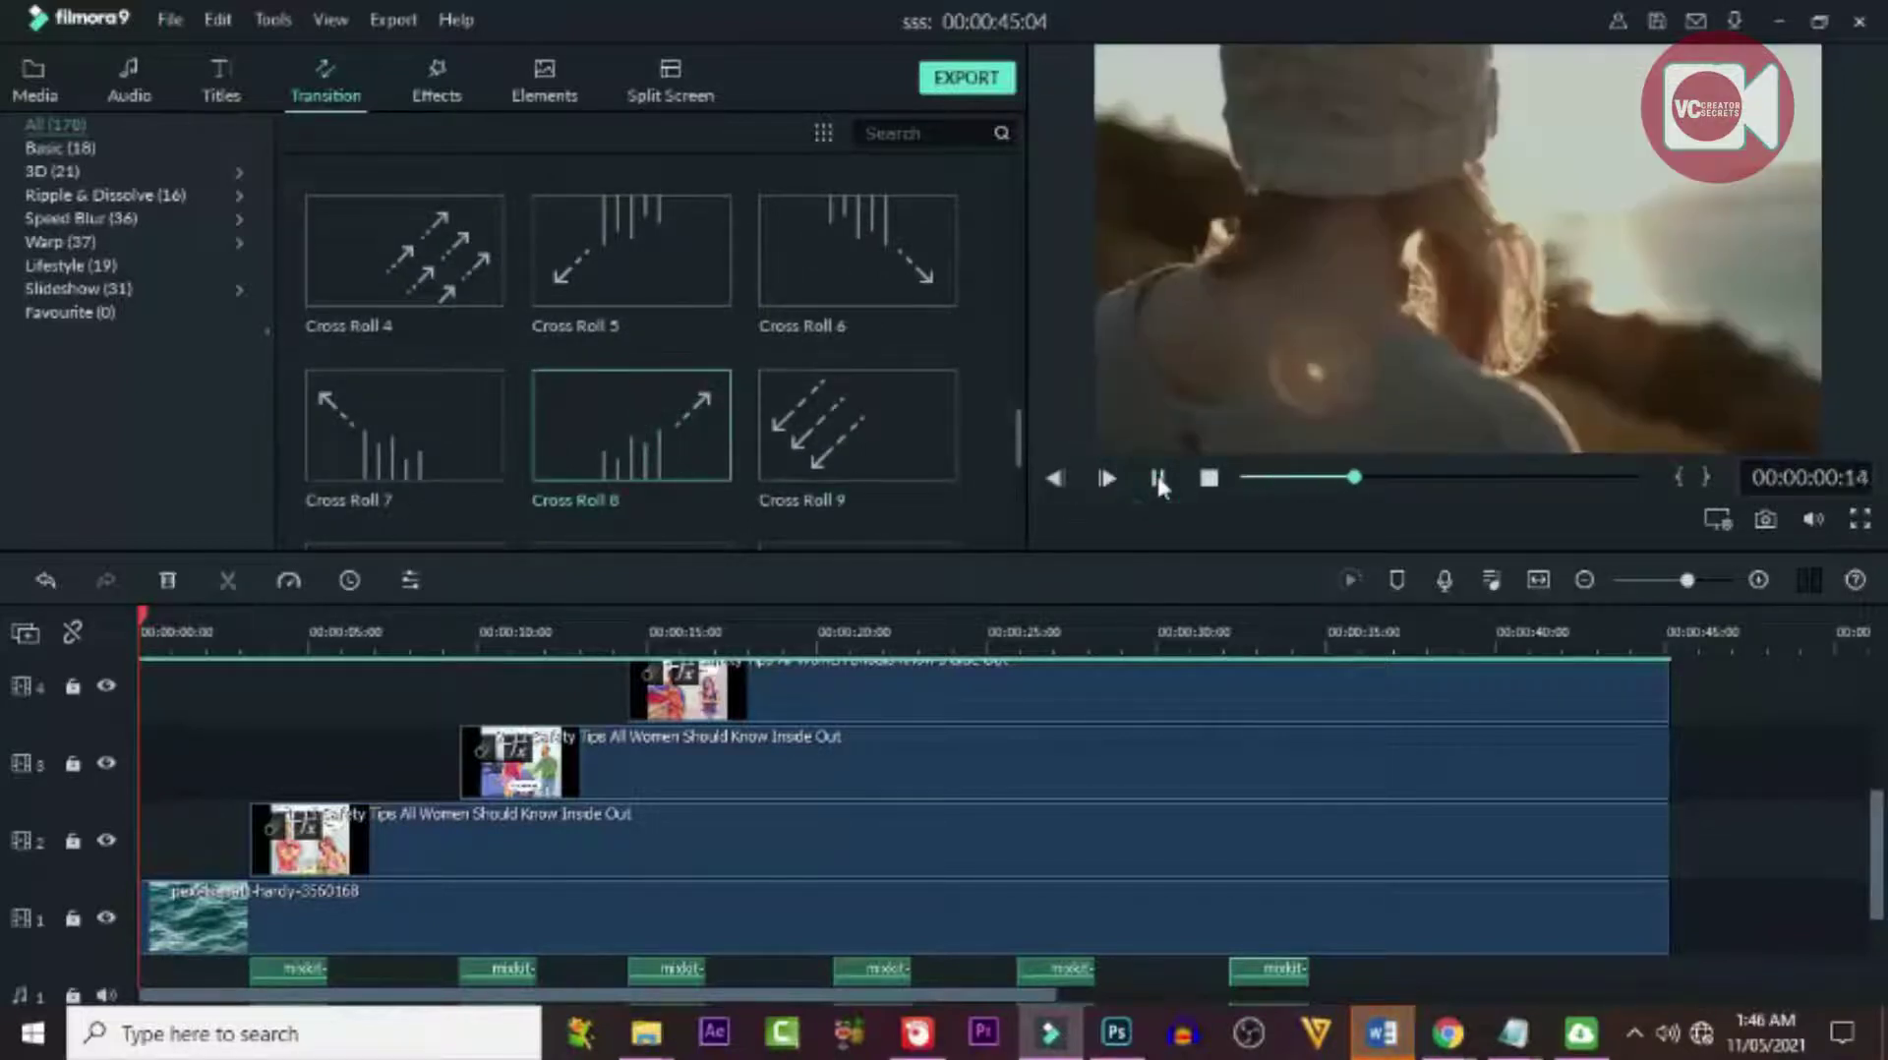
pyautogui.click(1158, 482)
pyautogui.moveTo(633, 421); pyautogui.dragTo(145, 907)
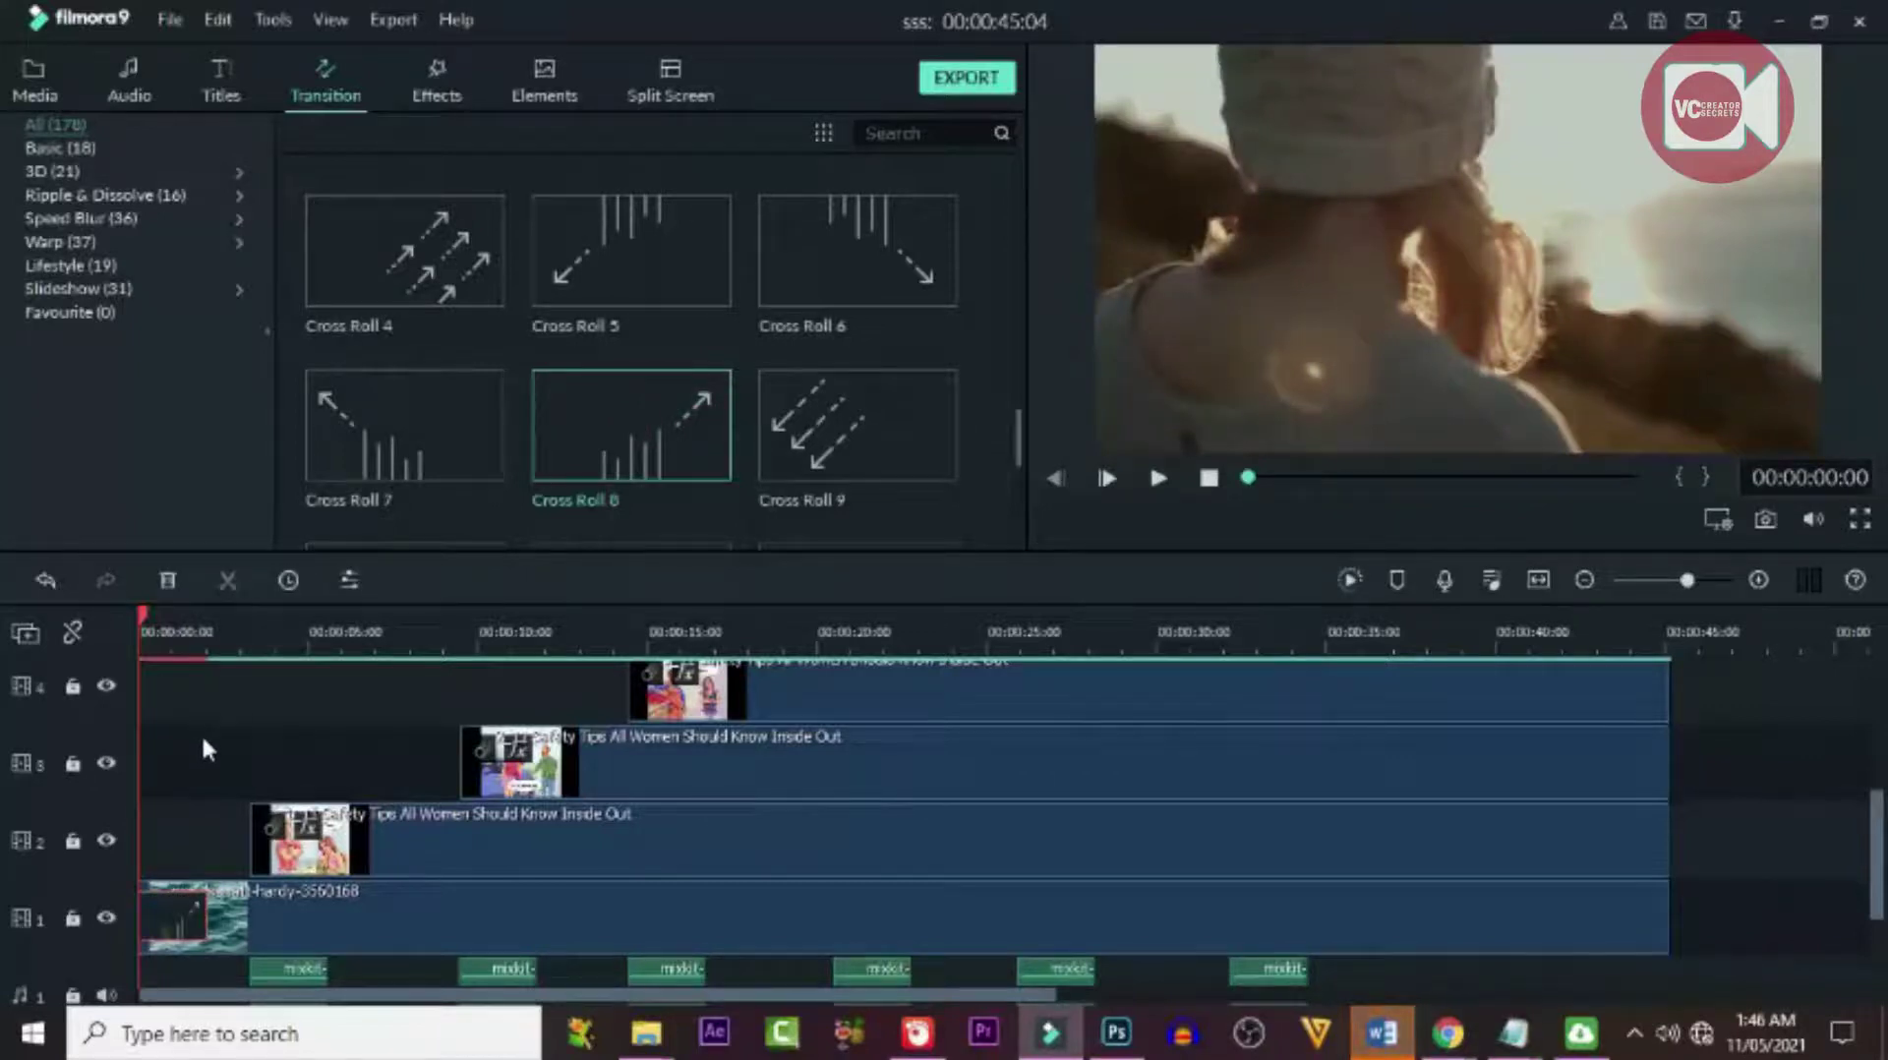
# Play the slideshow's opening to check the background's start transition, and render the timeline preview.
pyautogui.press('space')
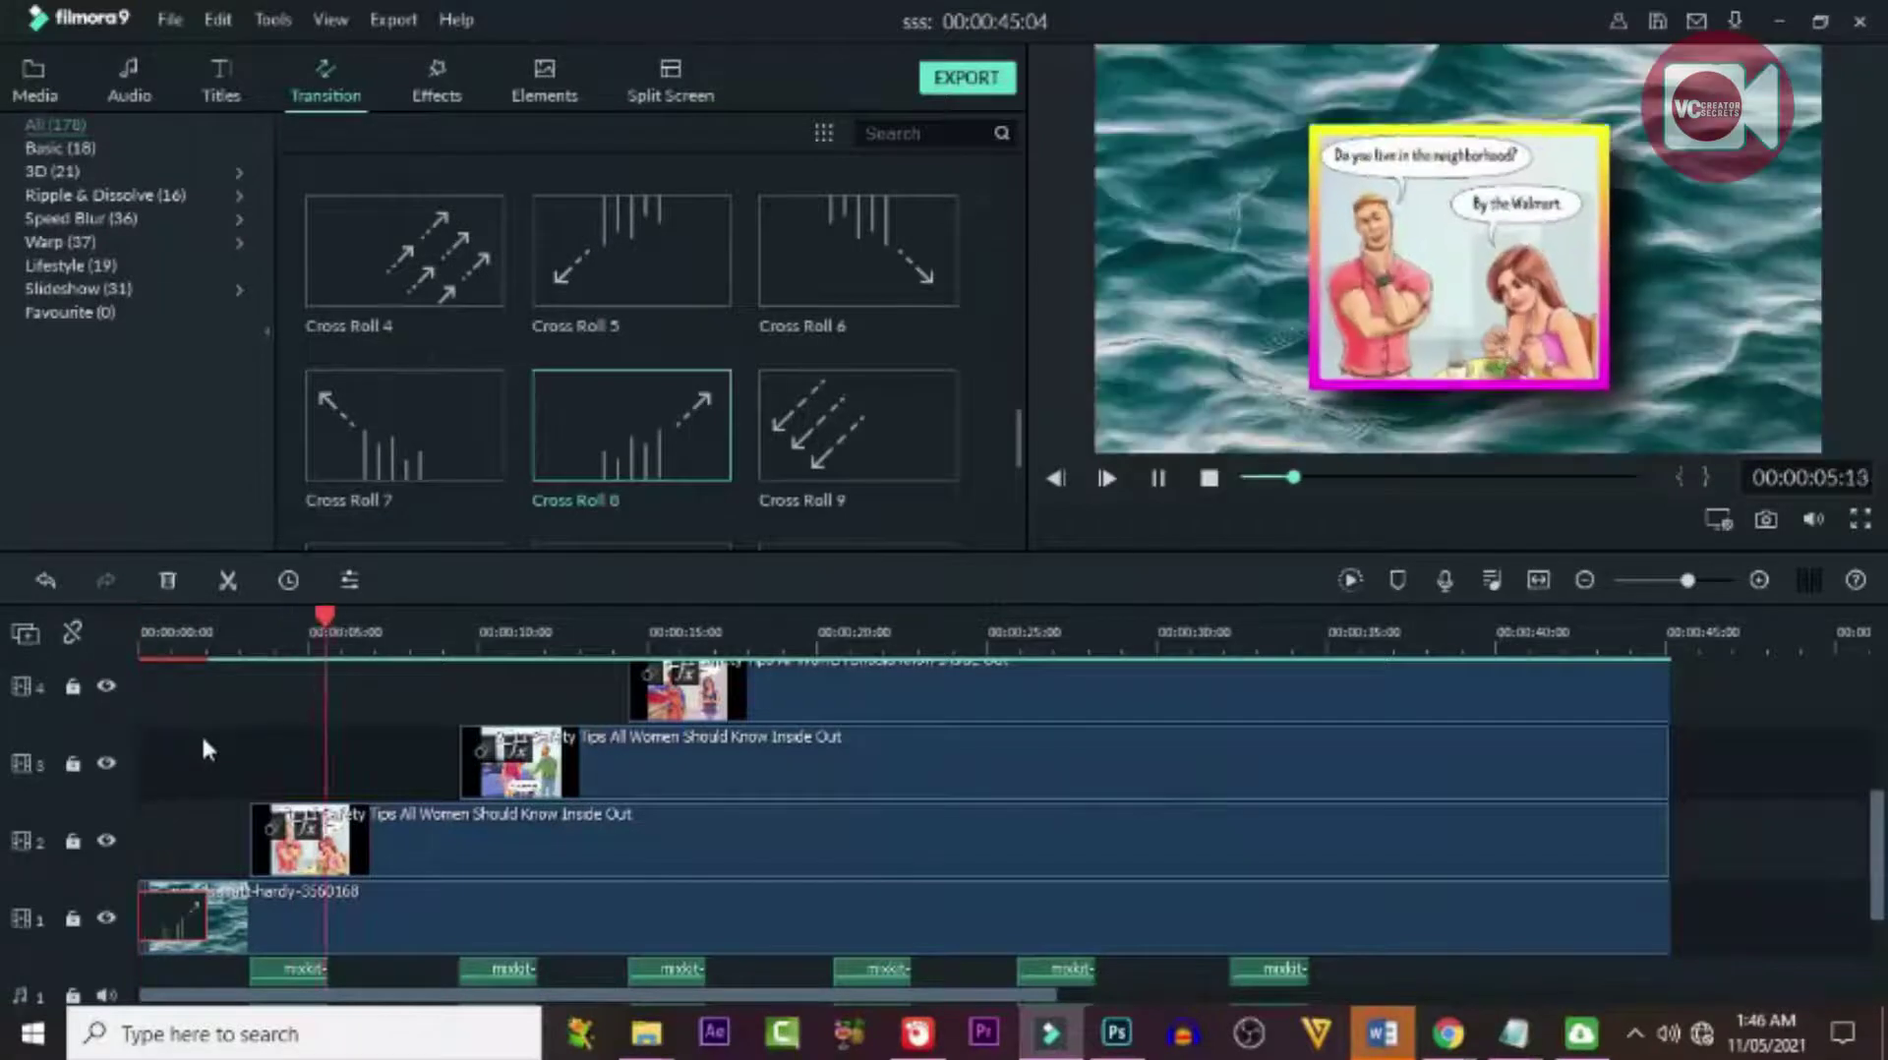
pyautogui.click(185, 641)
pyautogui.moveTo(187, 641); pyautogui.dragTo(135, 639)
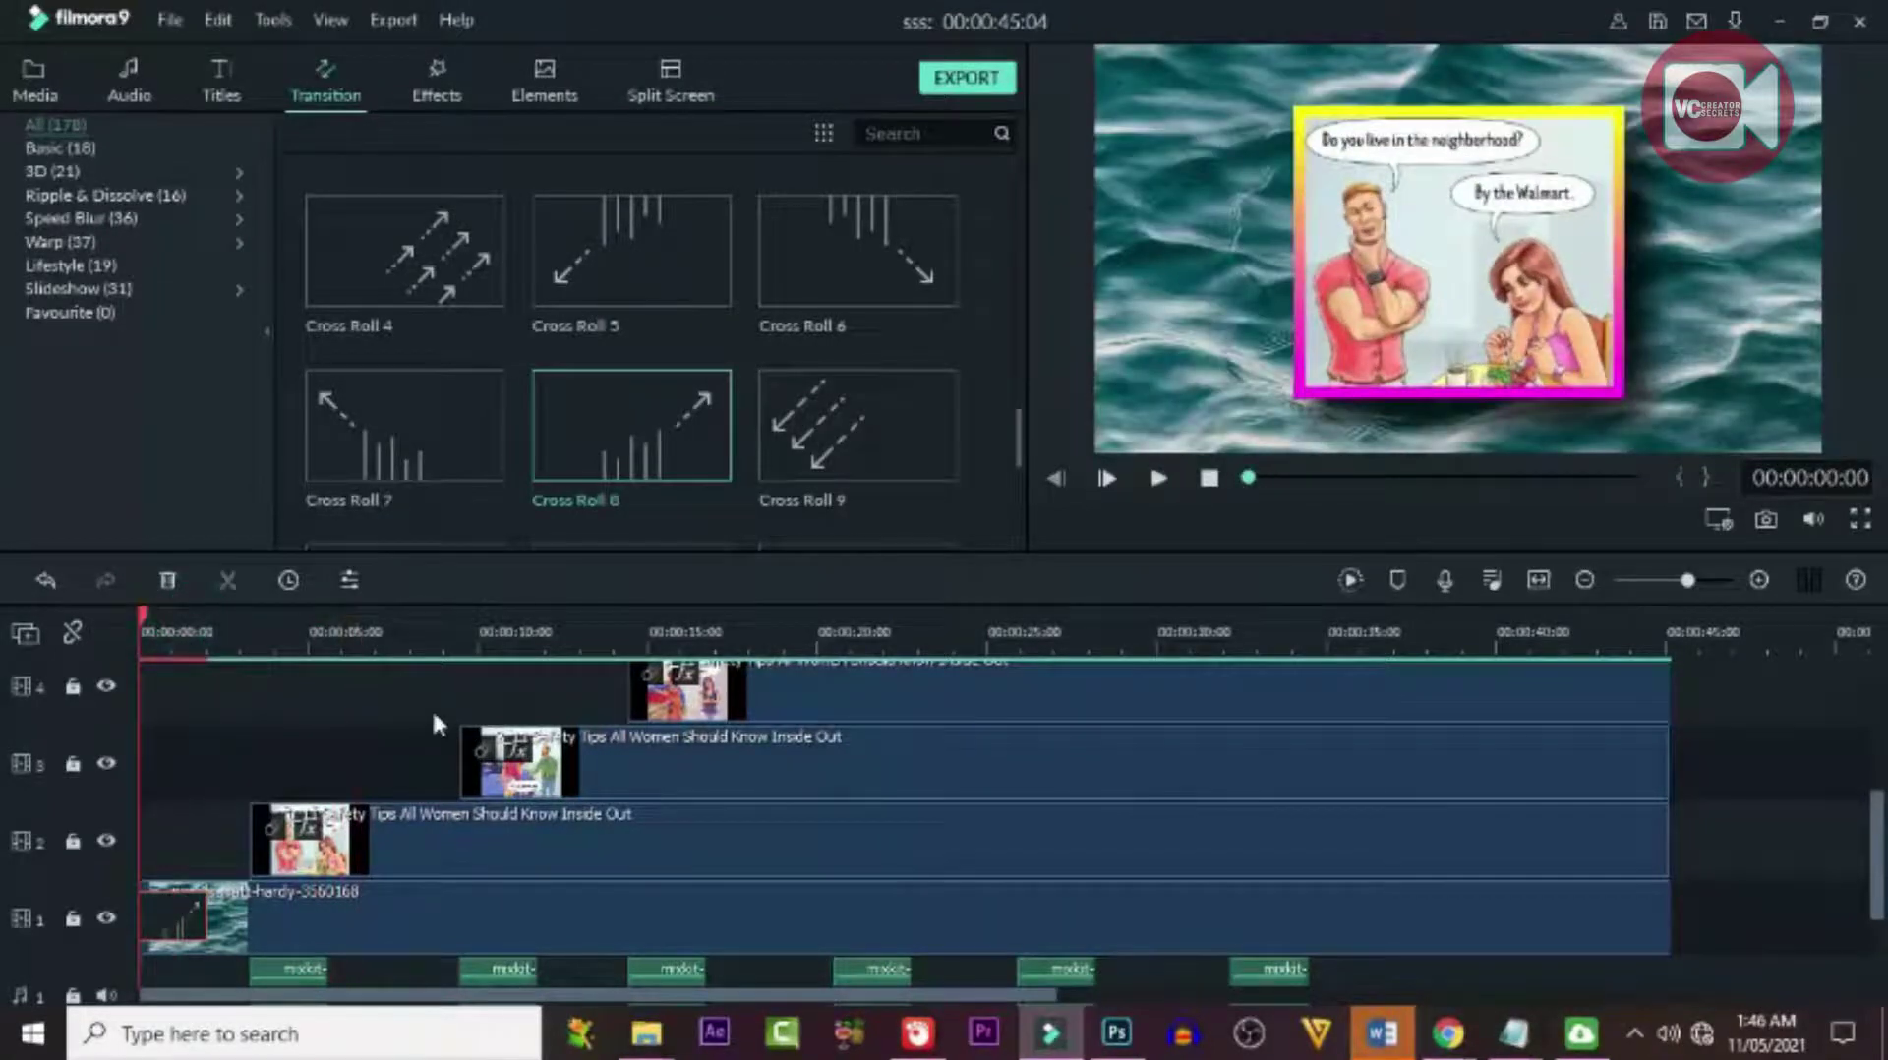
pyautogui.press('space')
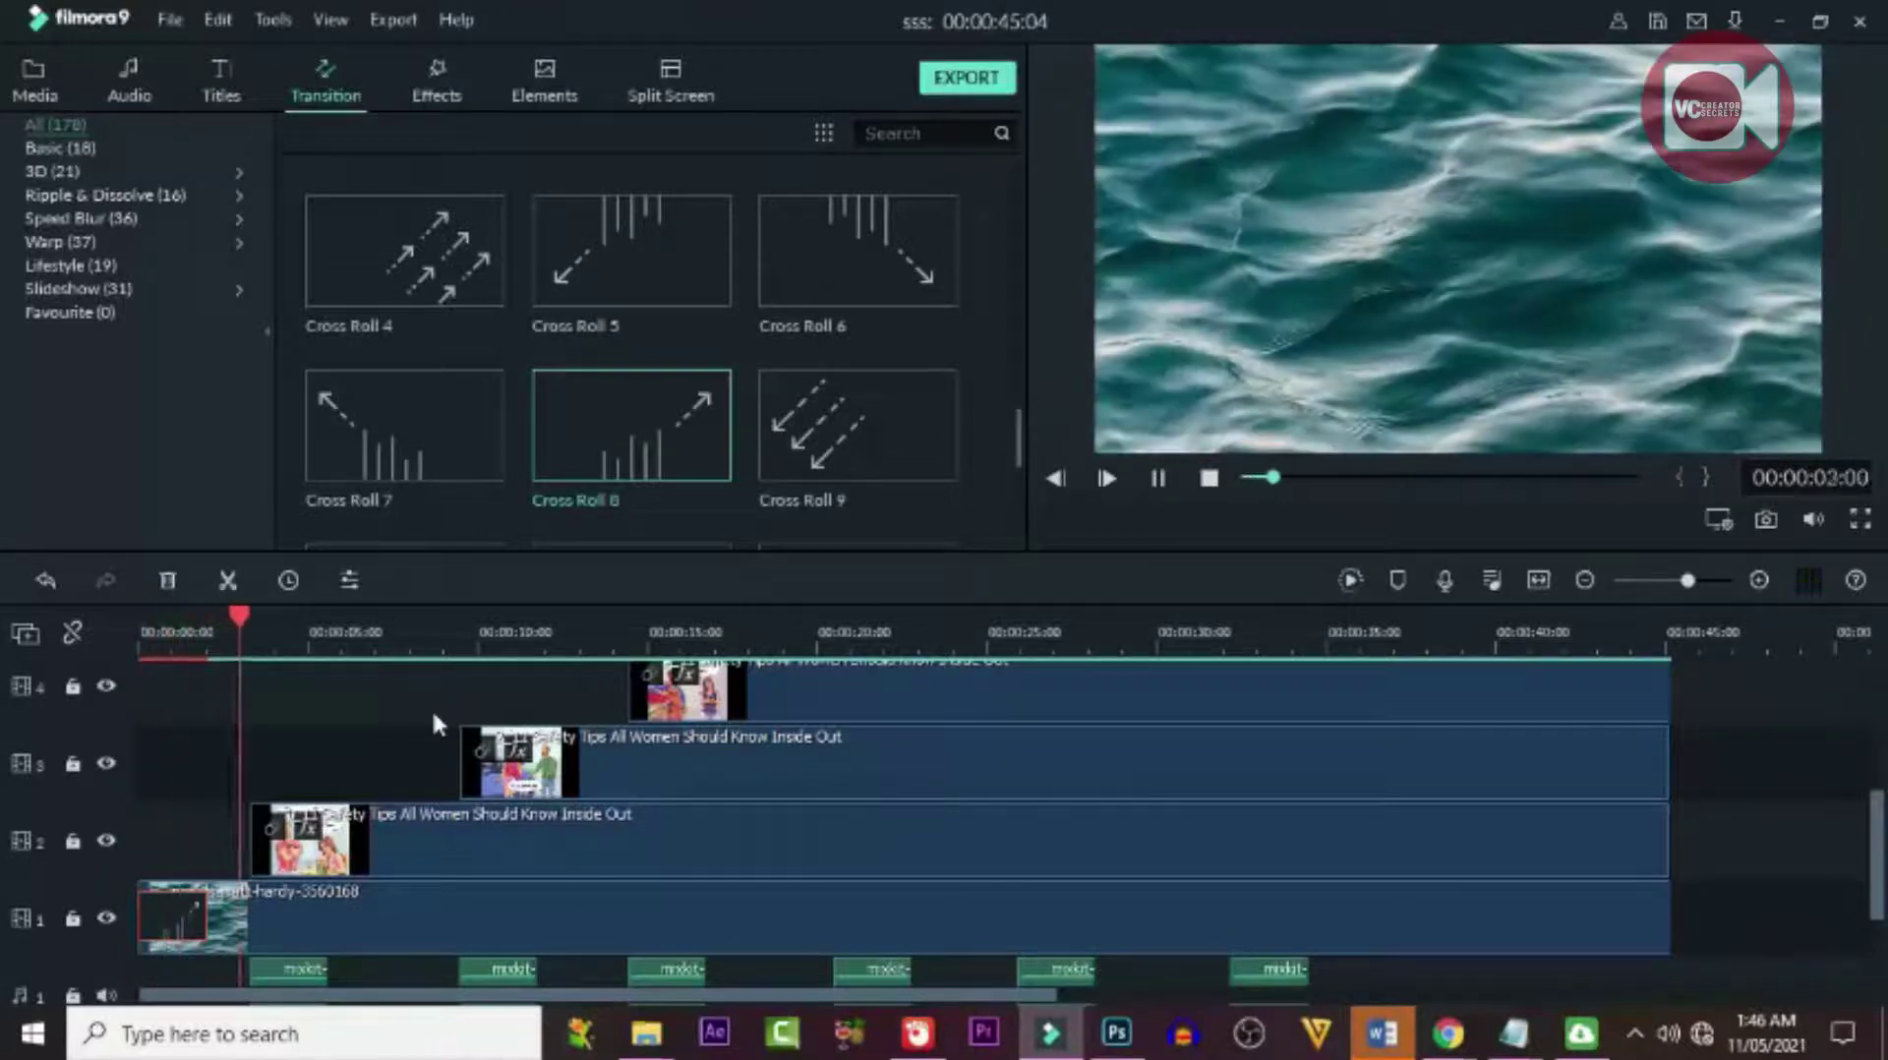
pyautogui.press('space')
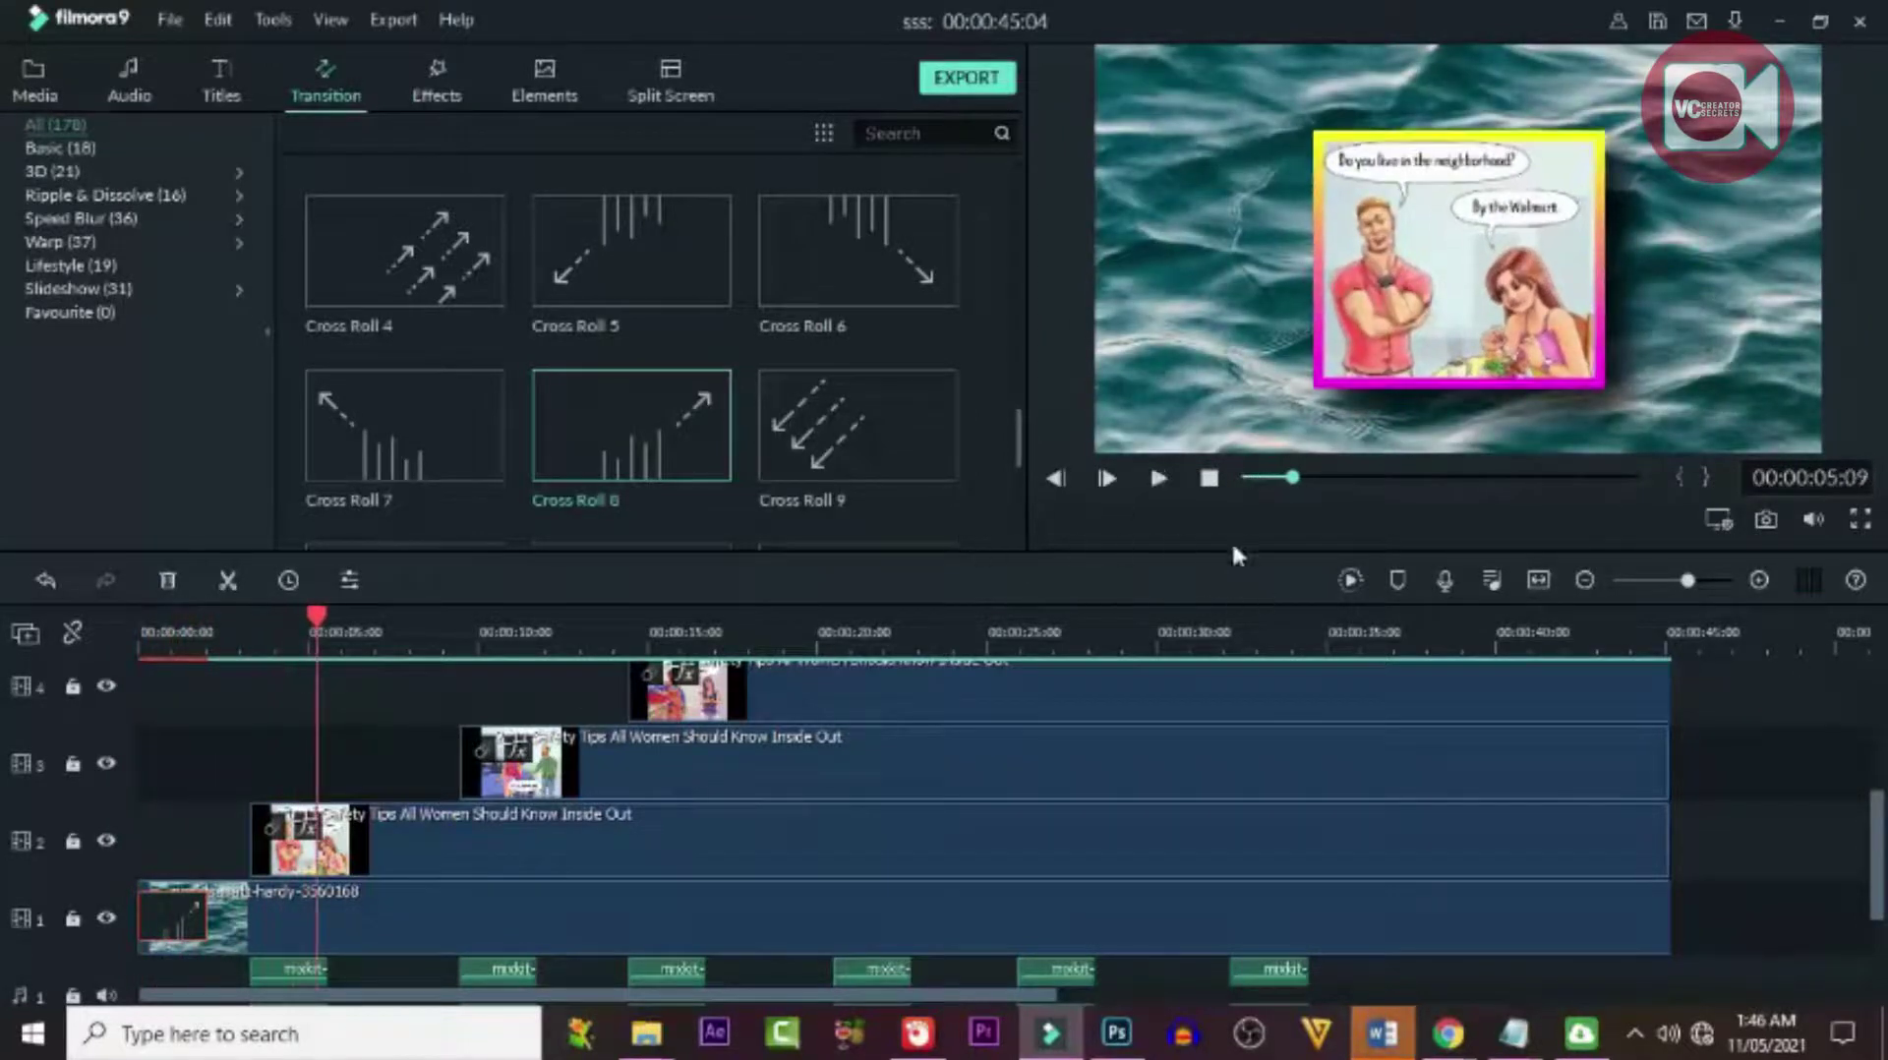
pyautogui.click(1351, 580)
# Add the Cross Roll 6 transition to the end of every image clip and the water background, and save the project.
pyautogui.moveTo(857, 251); pyautogui.dragTo(1617, 685)
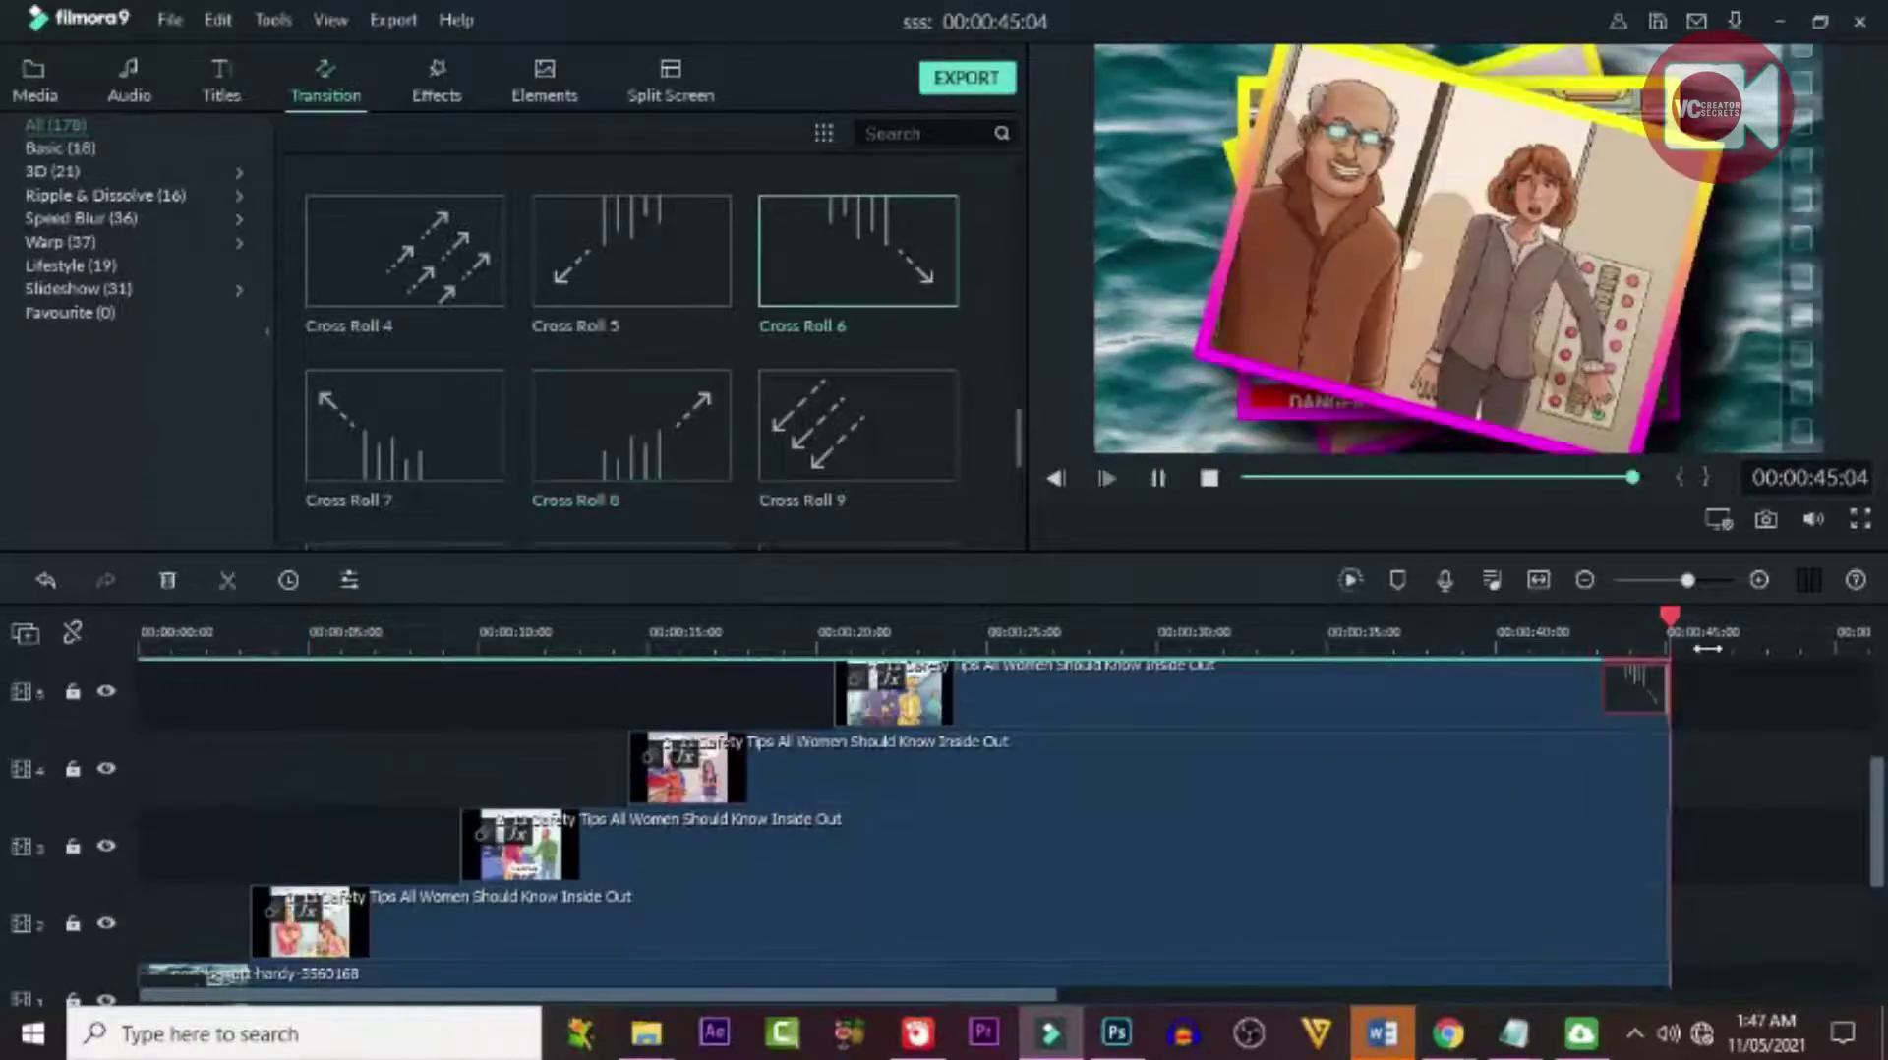
pyautogui.scroll(-2, 1542, 923)
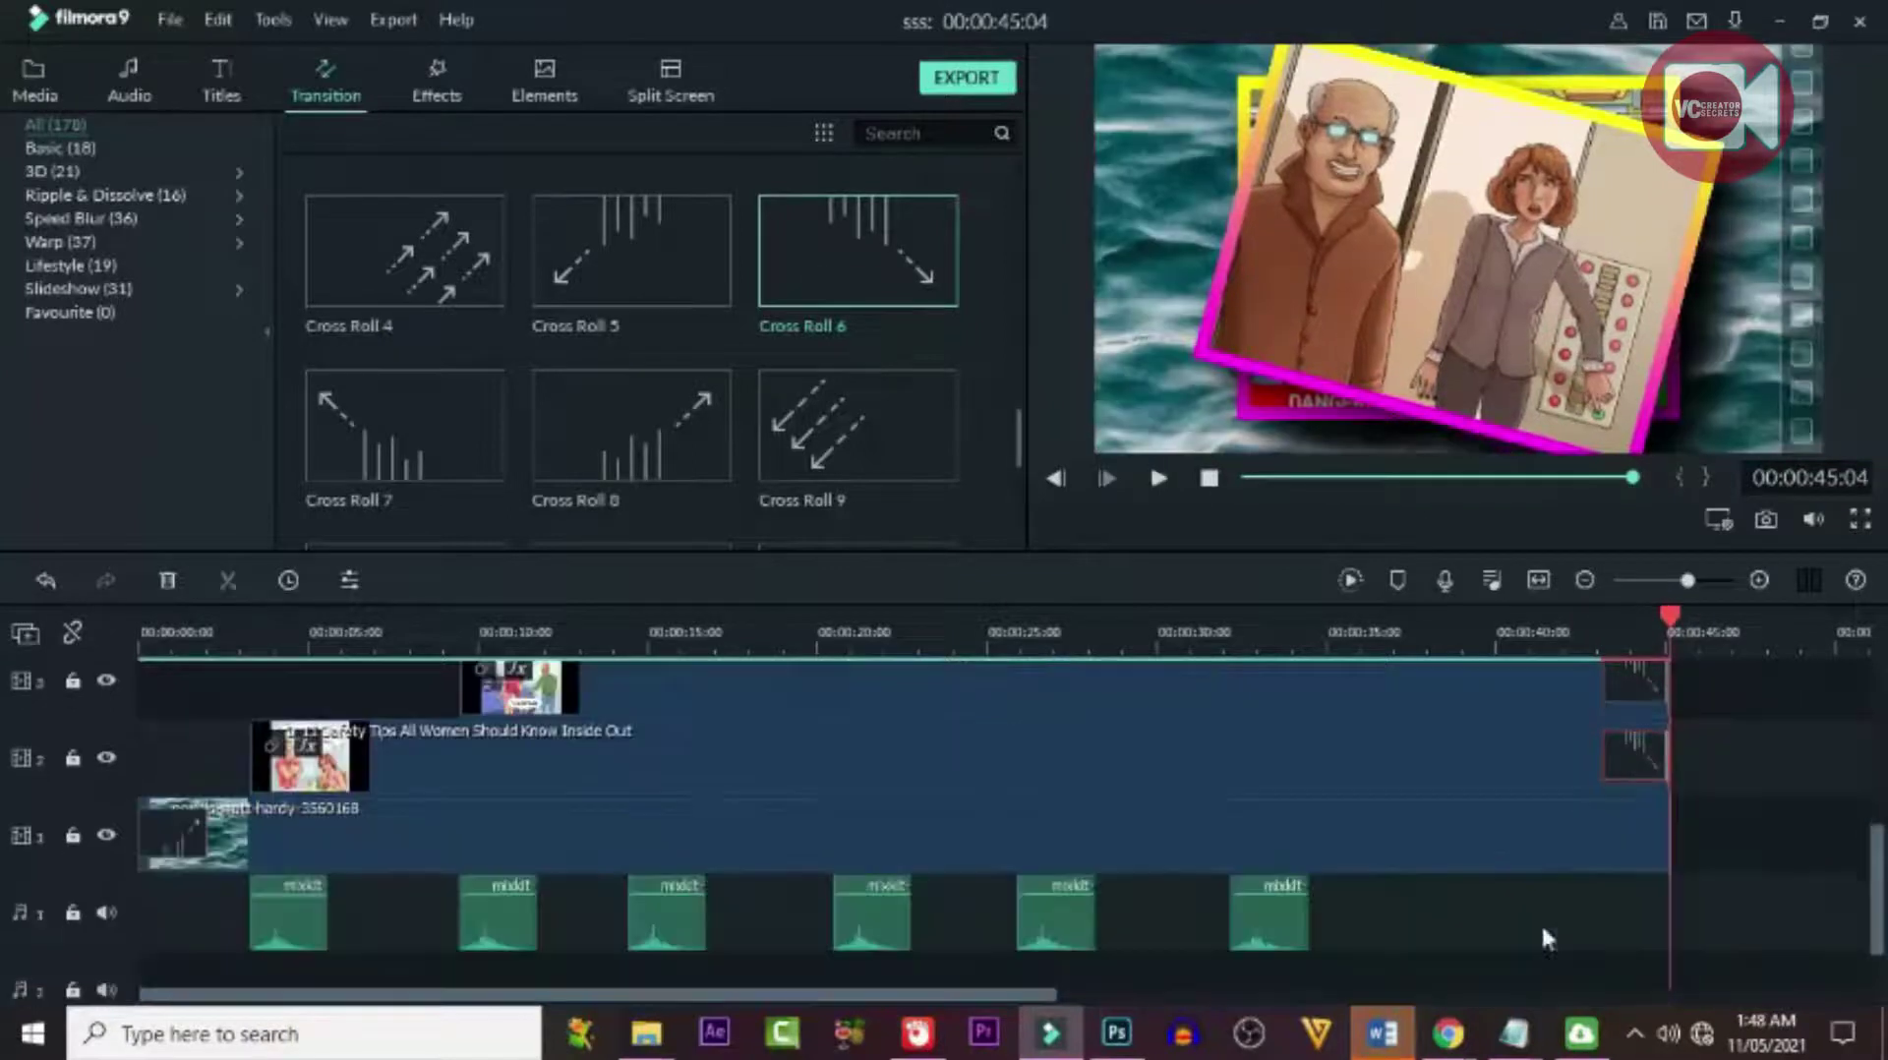
pyautogui.scroll(5, 1541, 922)
pyautogui.moveTo(819, 260); pyautogui.dragTo(1635, 851)
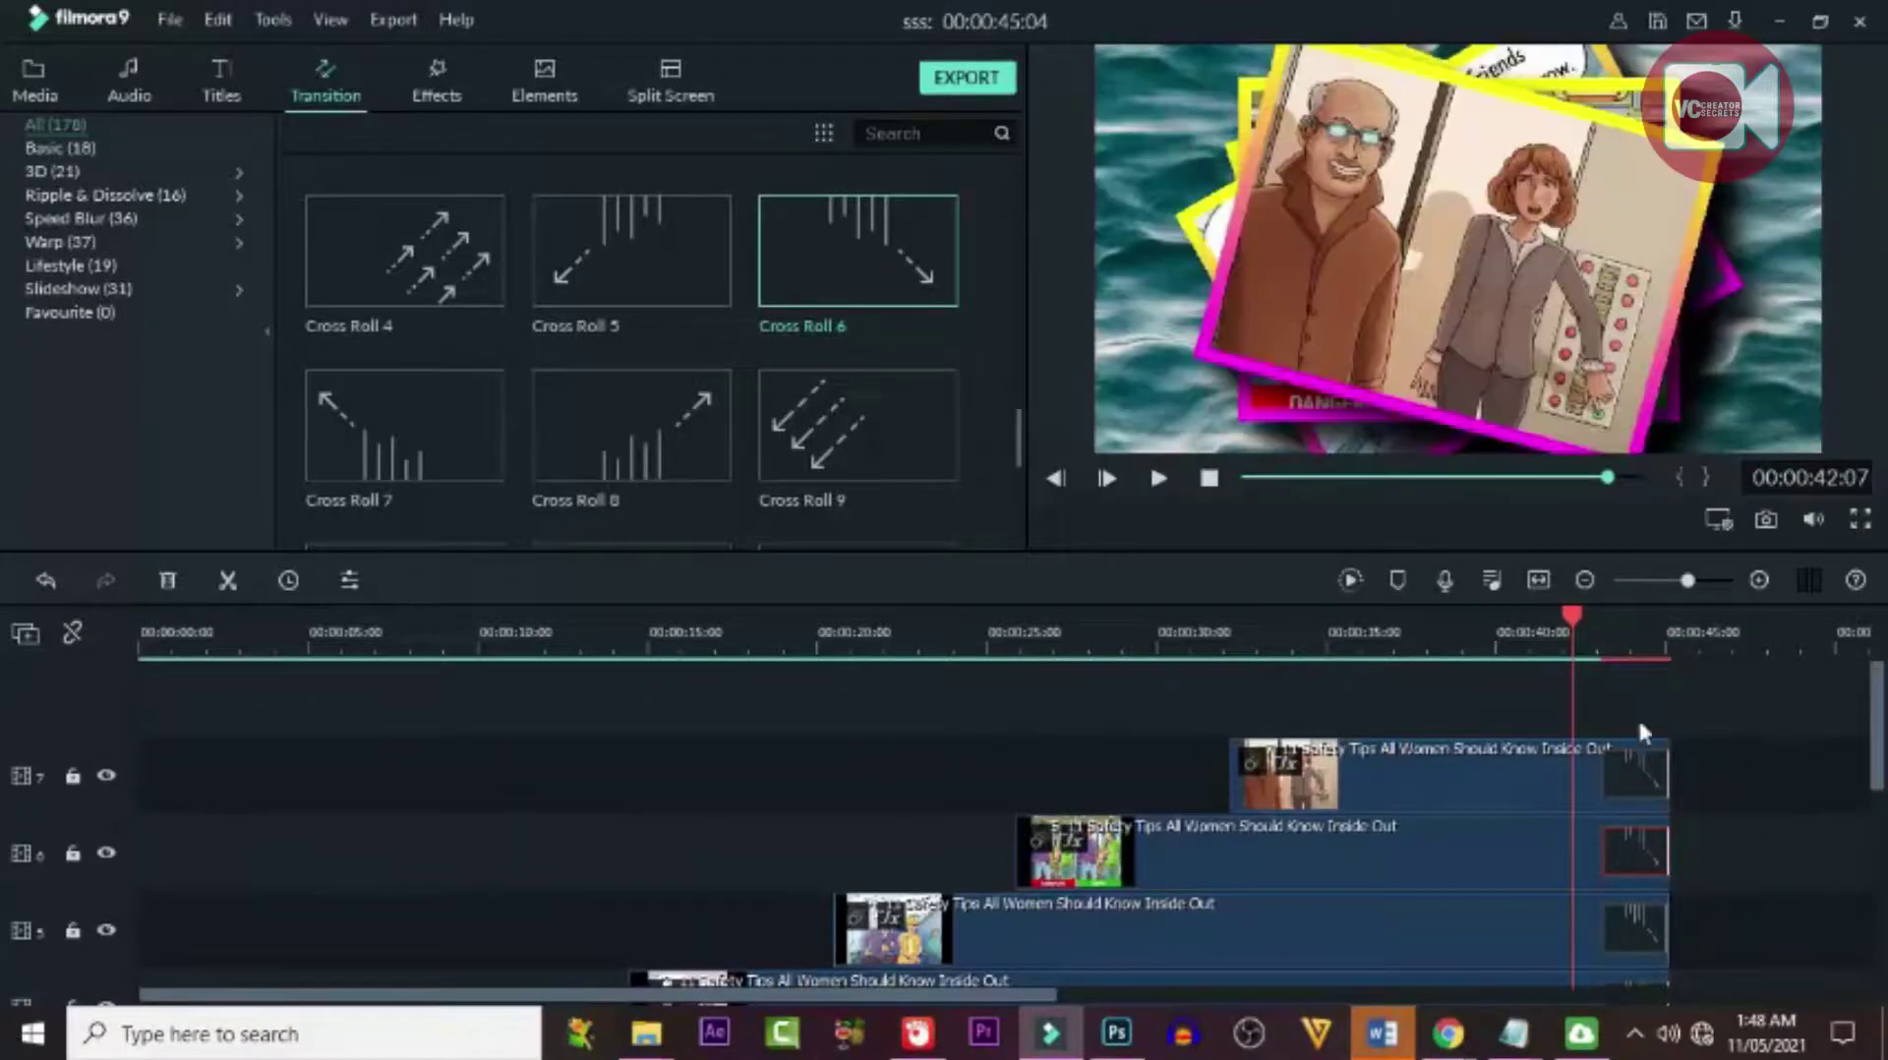
pyautogui.scroll(-5, 1774, 893)
pyautogui.hotkey('ctrl', 's')
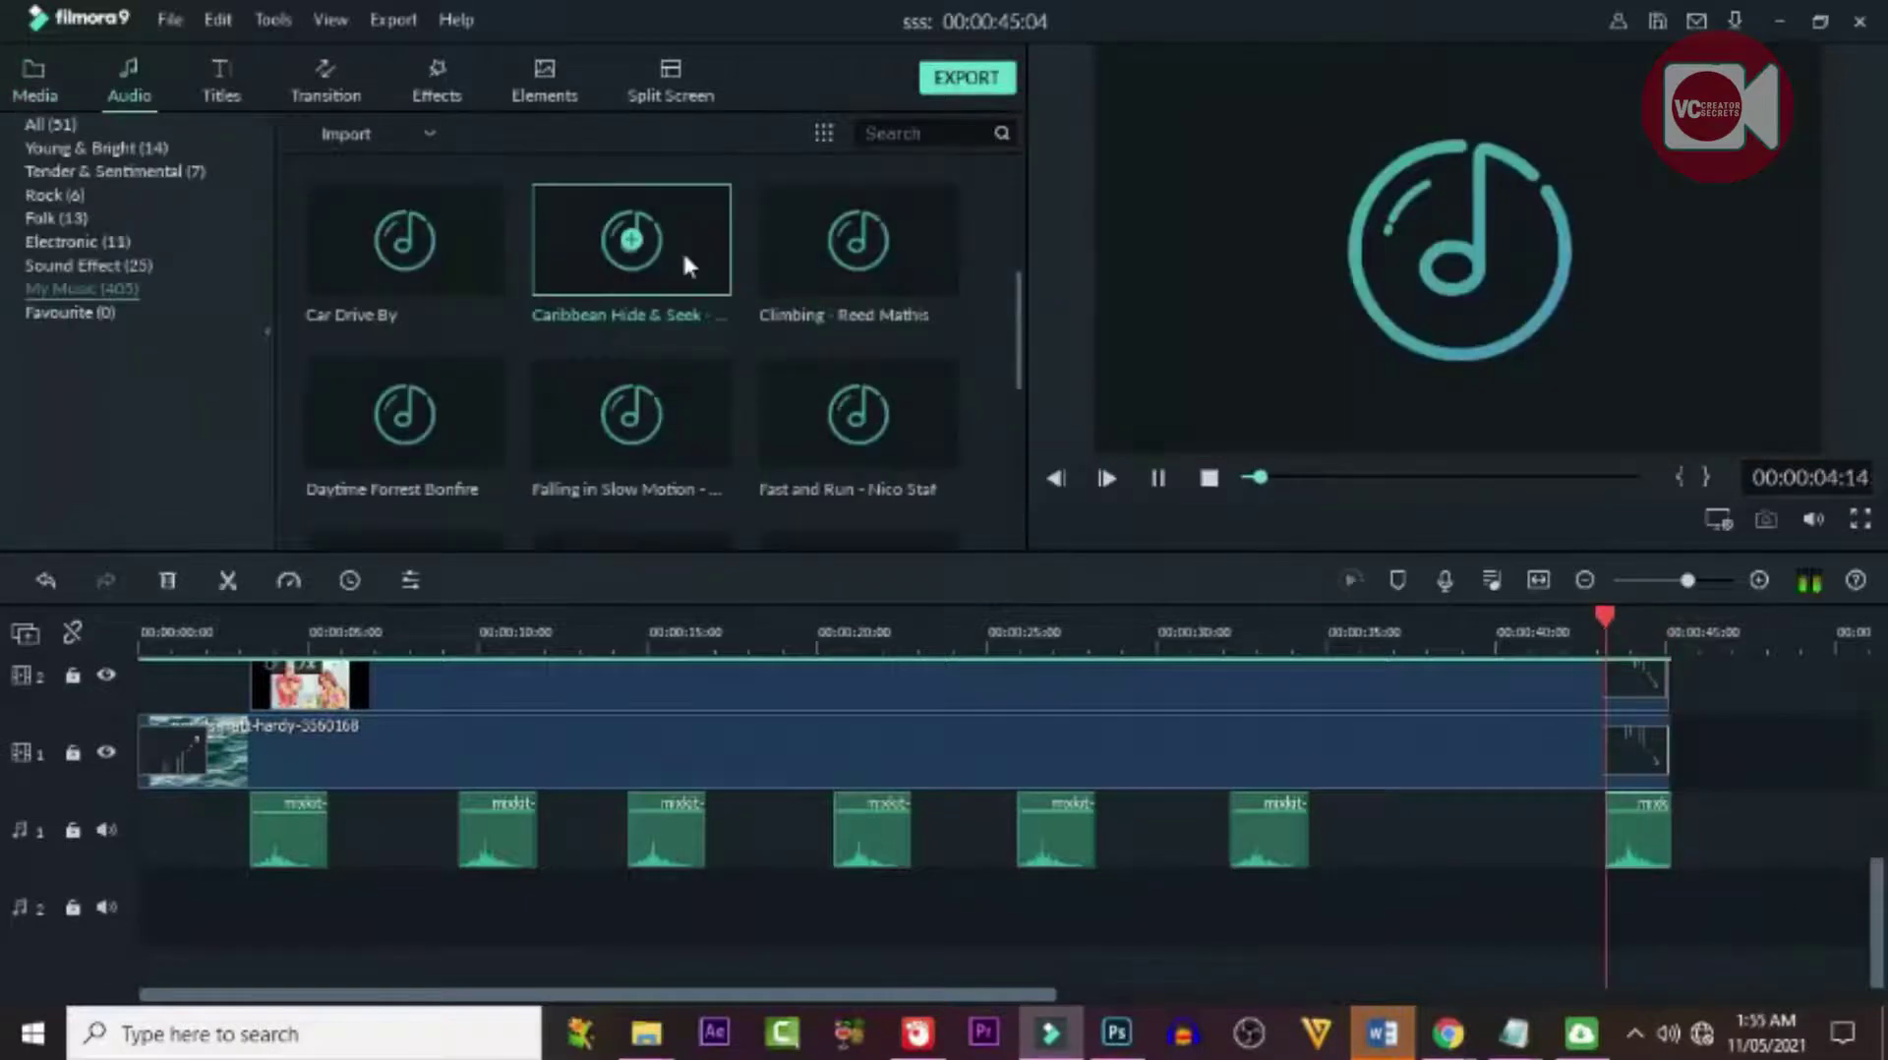
# Add the Caribbean Hide & Seek song from My Music to the start of audio track 2 and play the slideshow with it.
pyautogui.moveTo(689, 236); pyautogui.dragTo(1121, 927)
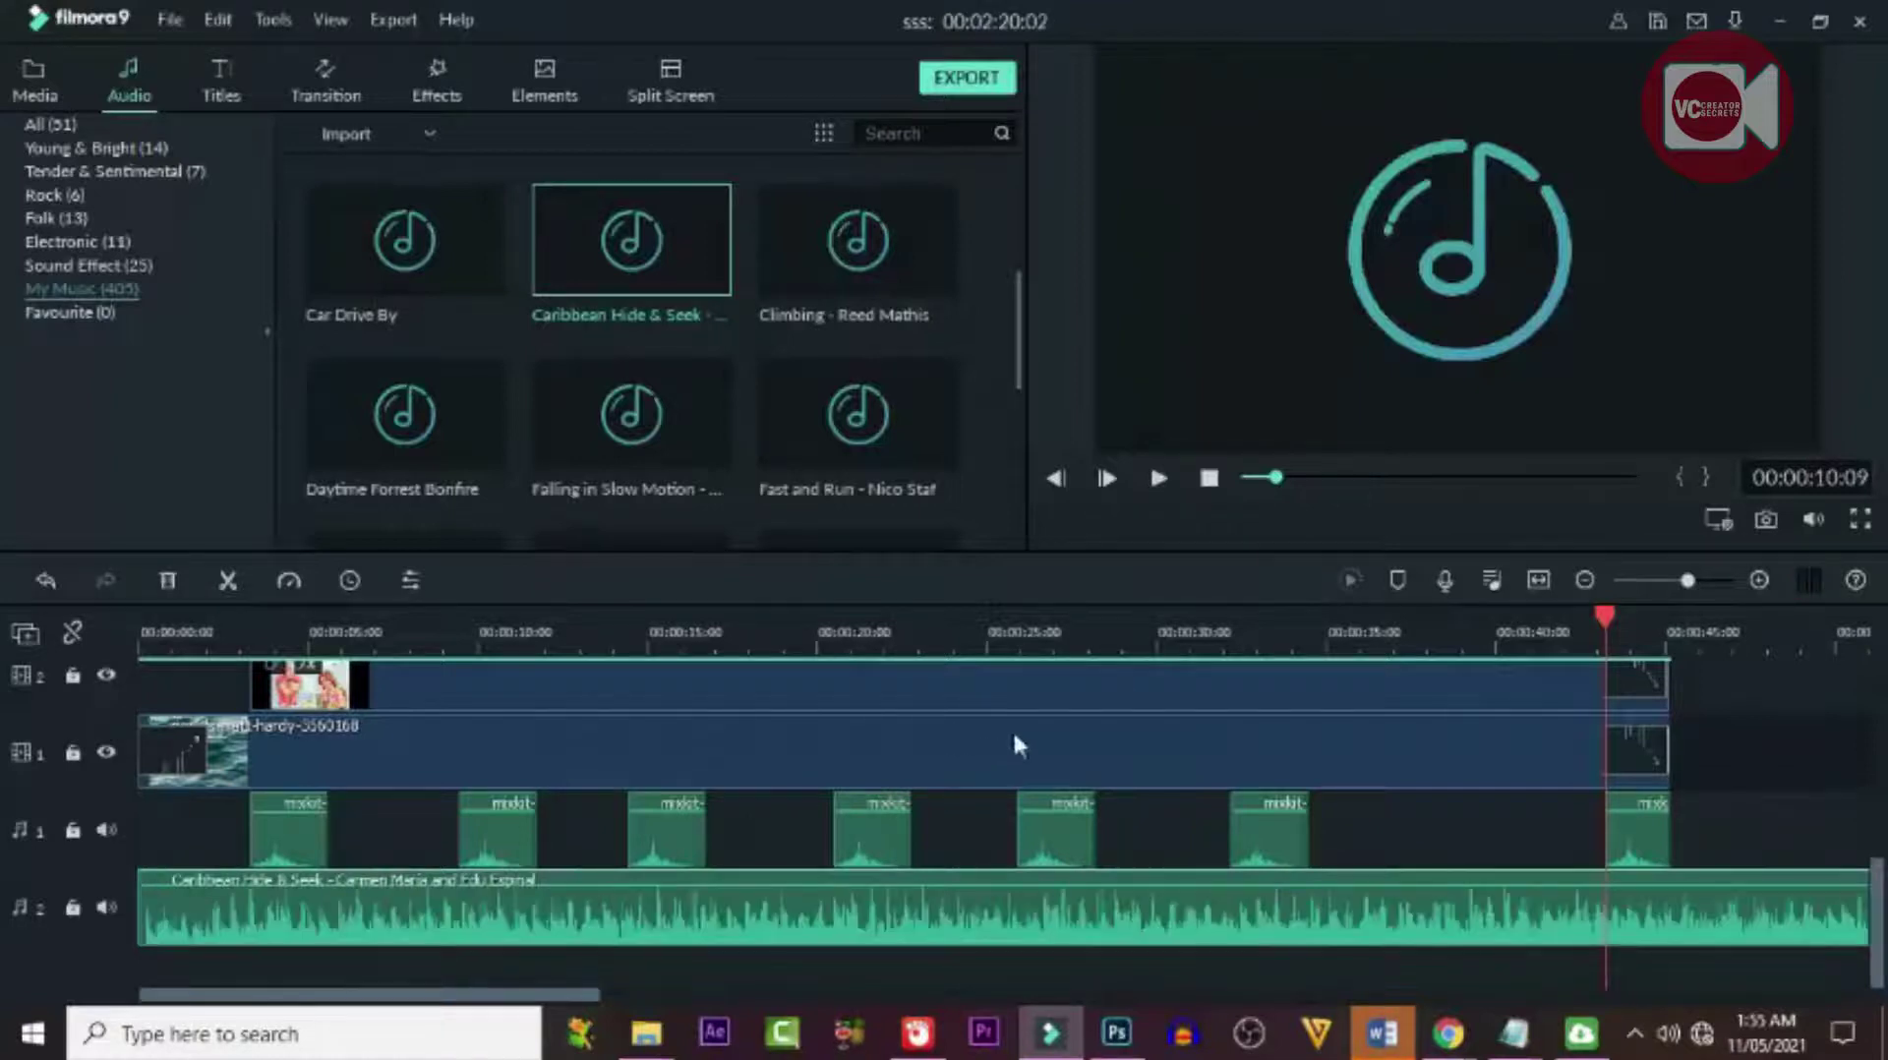
pyautogui.press('Home')
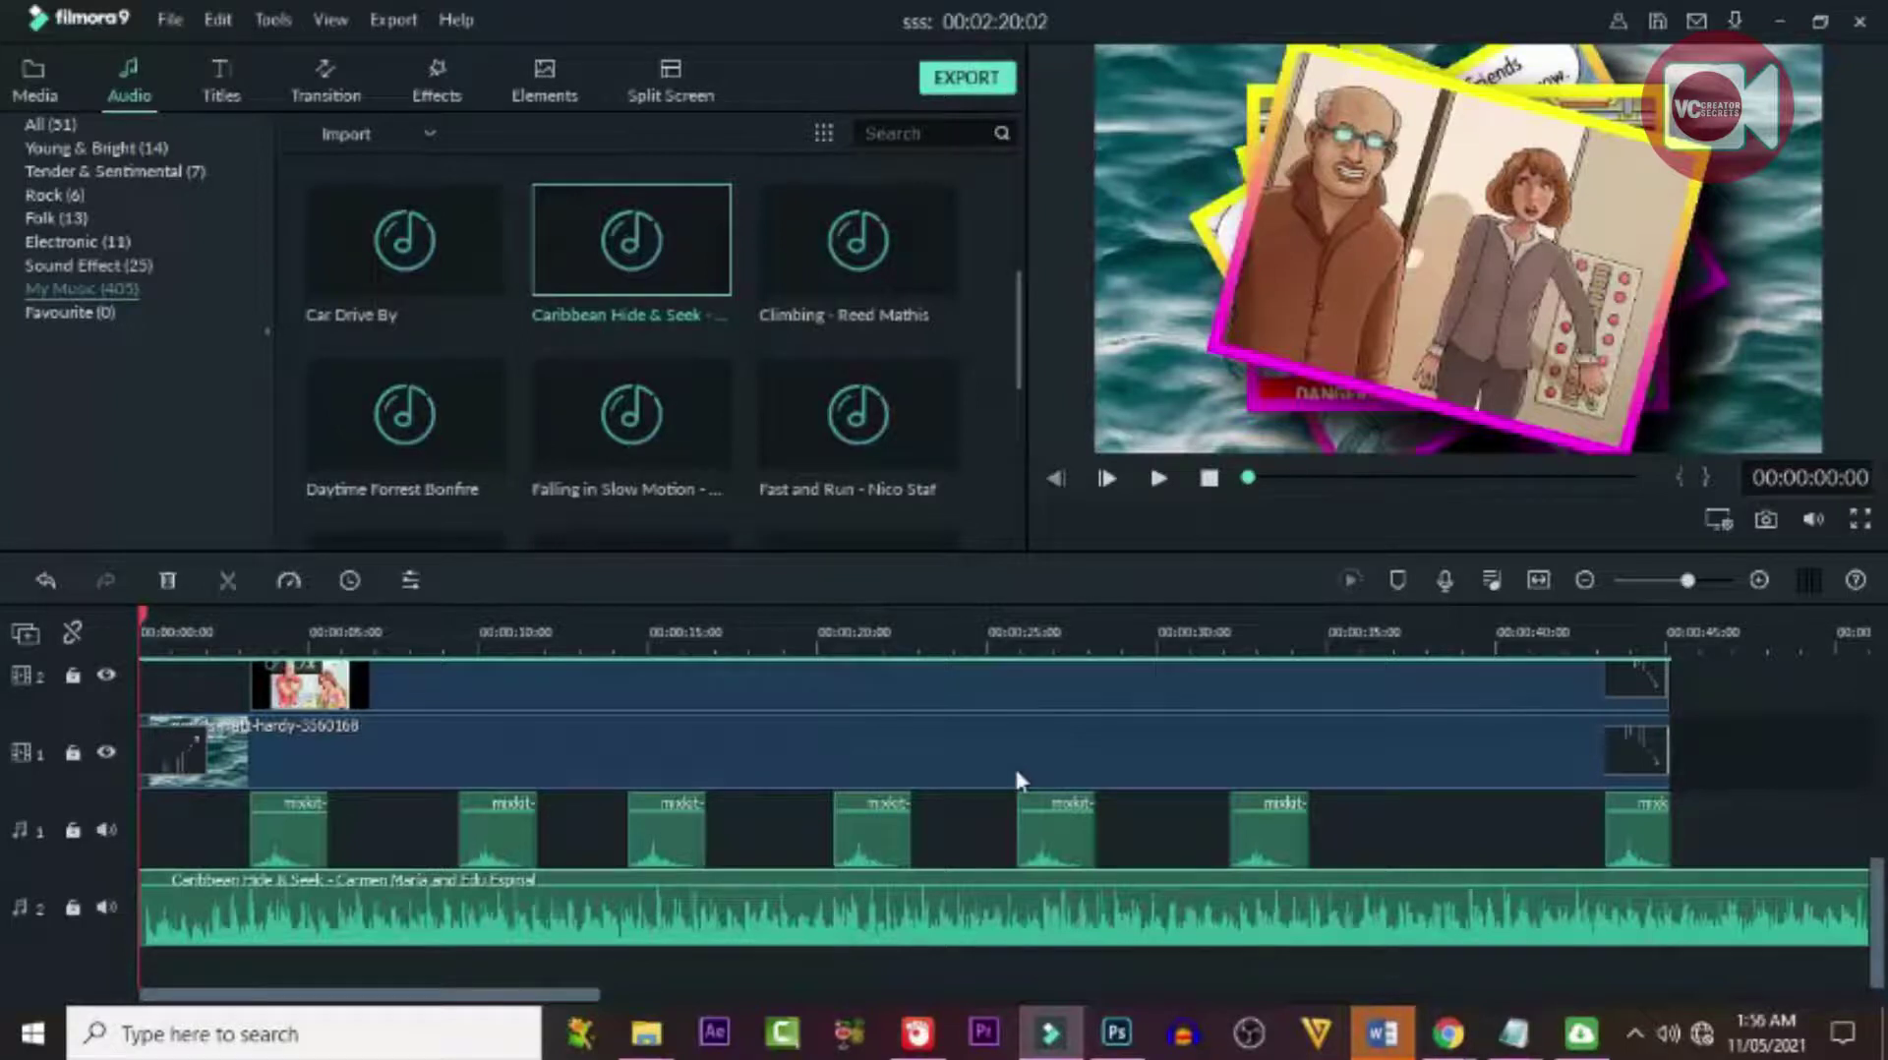
pyautogui.press('space')
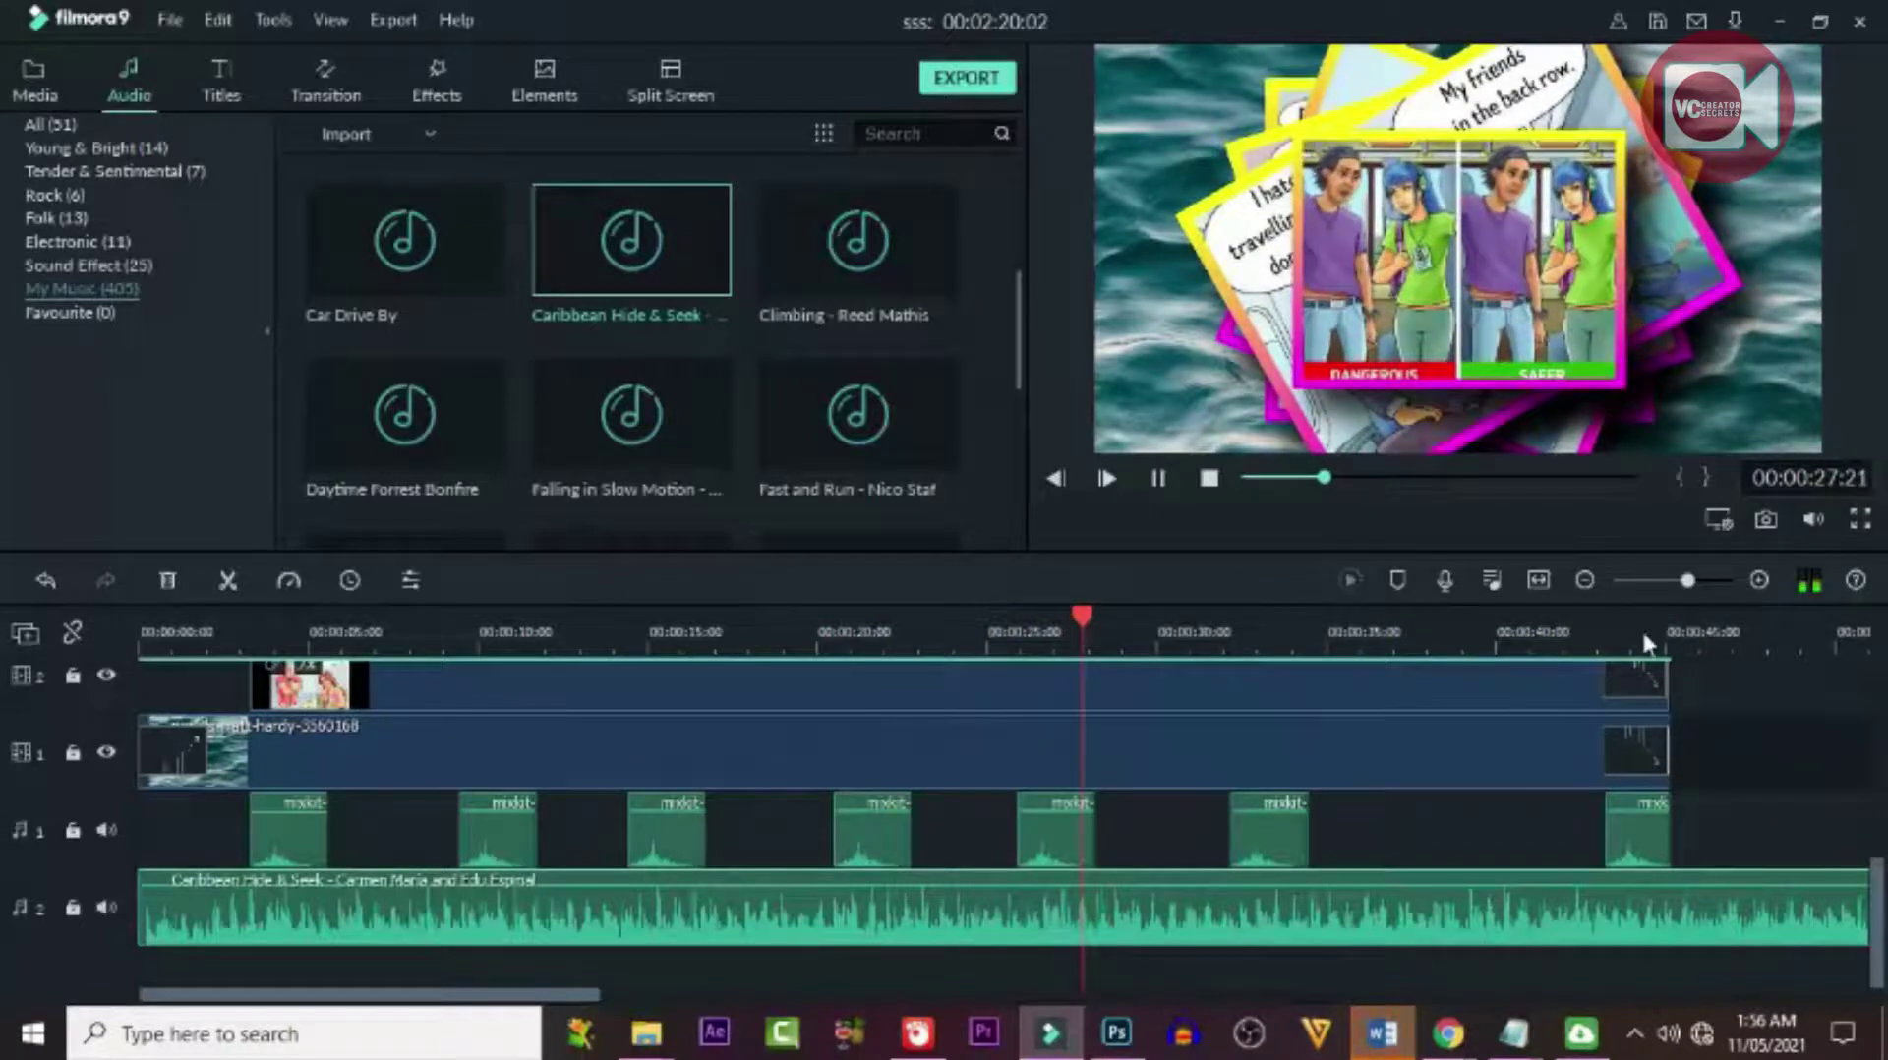
# Split the Caribbean Hide & Seek music at 00:00:45:05, where the slideshow ends, and delete the part after it.
pyautogui.click(1674, 634)
pyautogui.moveTo(1667, 620); pyautogui.dragTo(1675, 629)
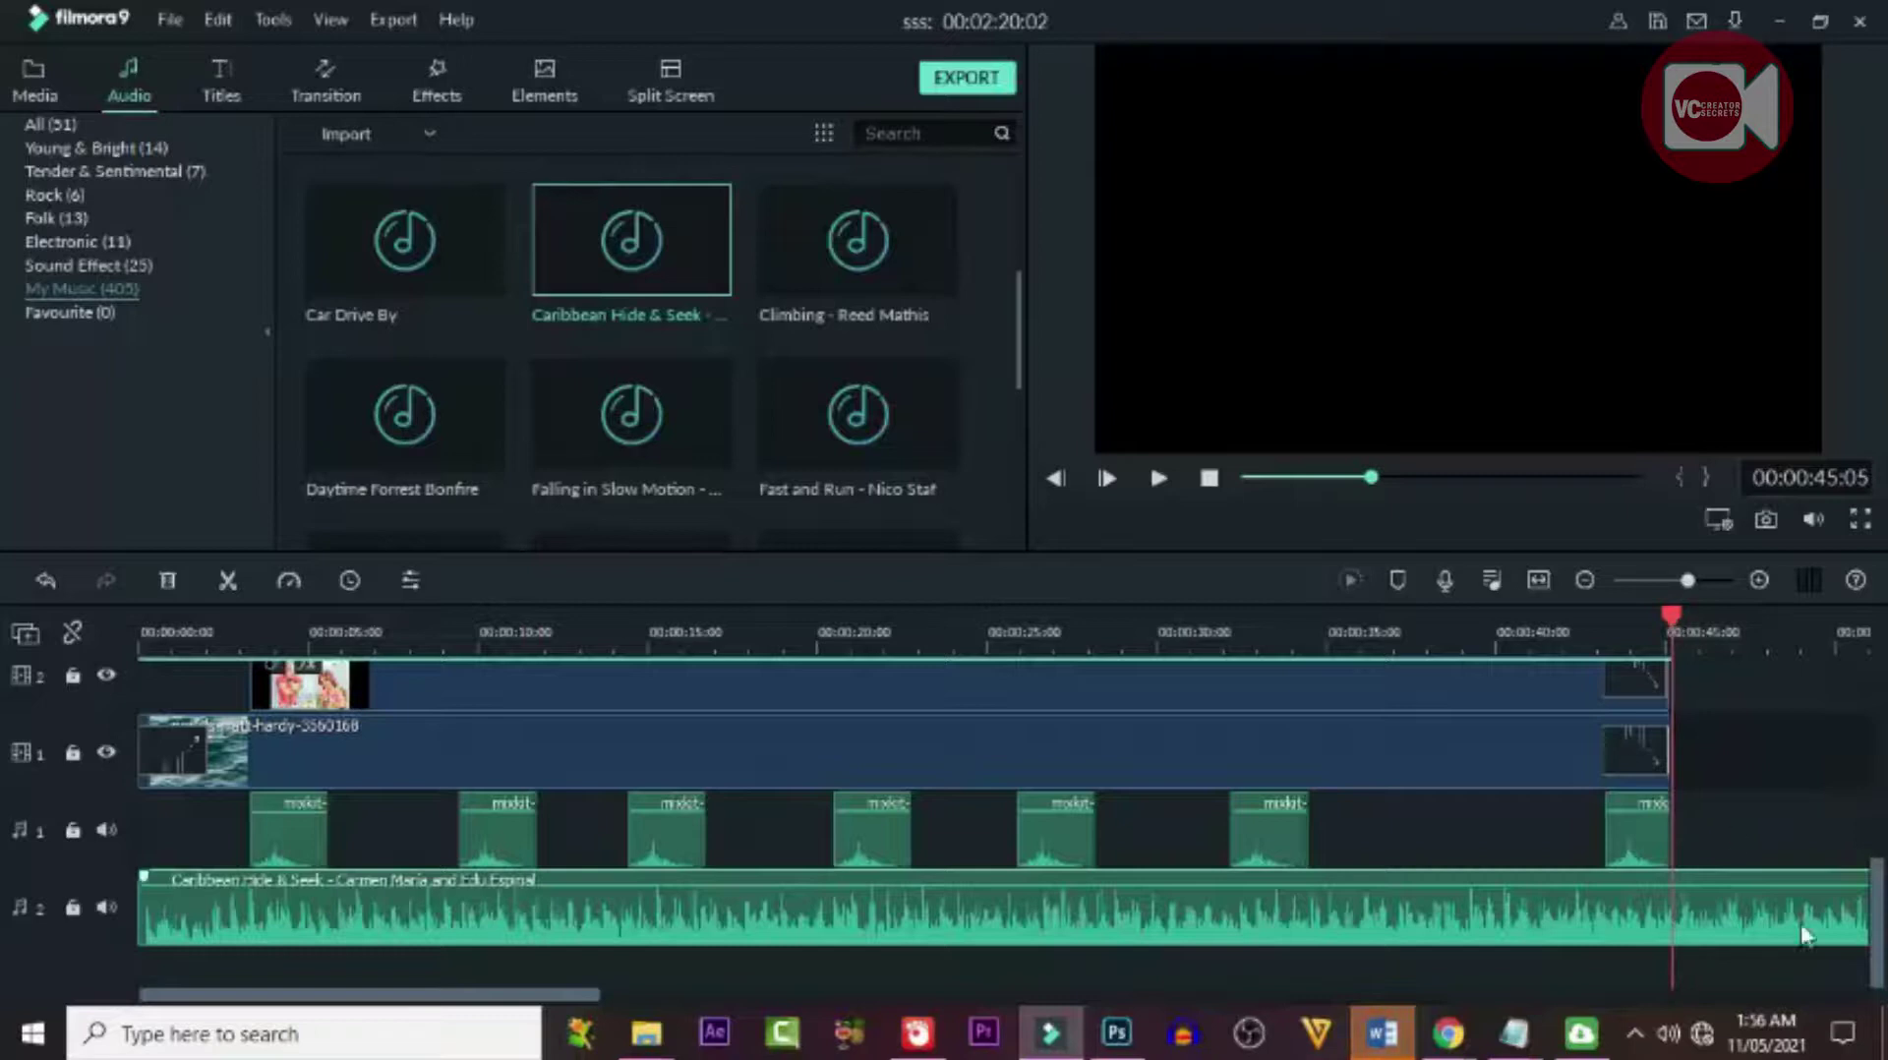
pyautogui.click(227, 582)
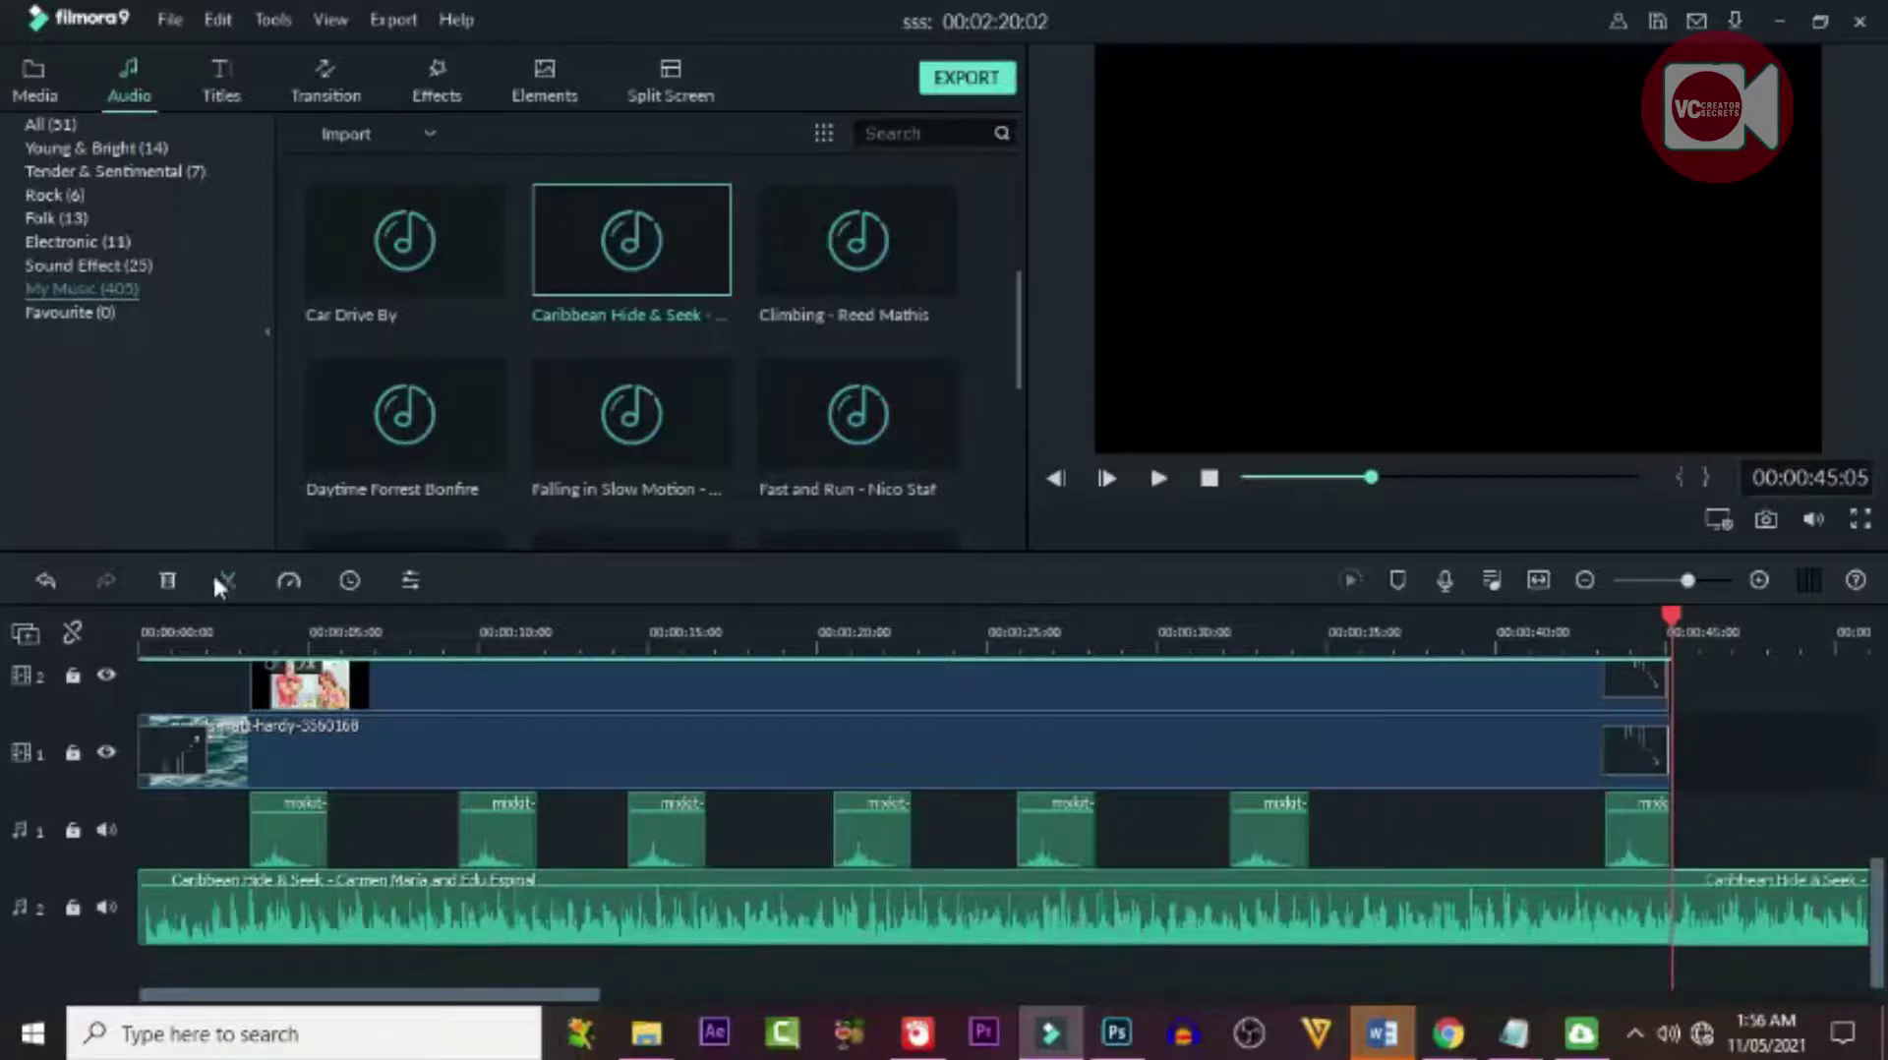
pyautogui.click(167, 582)
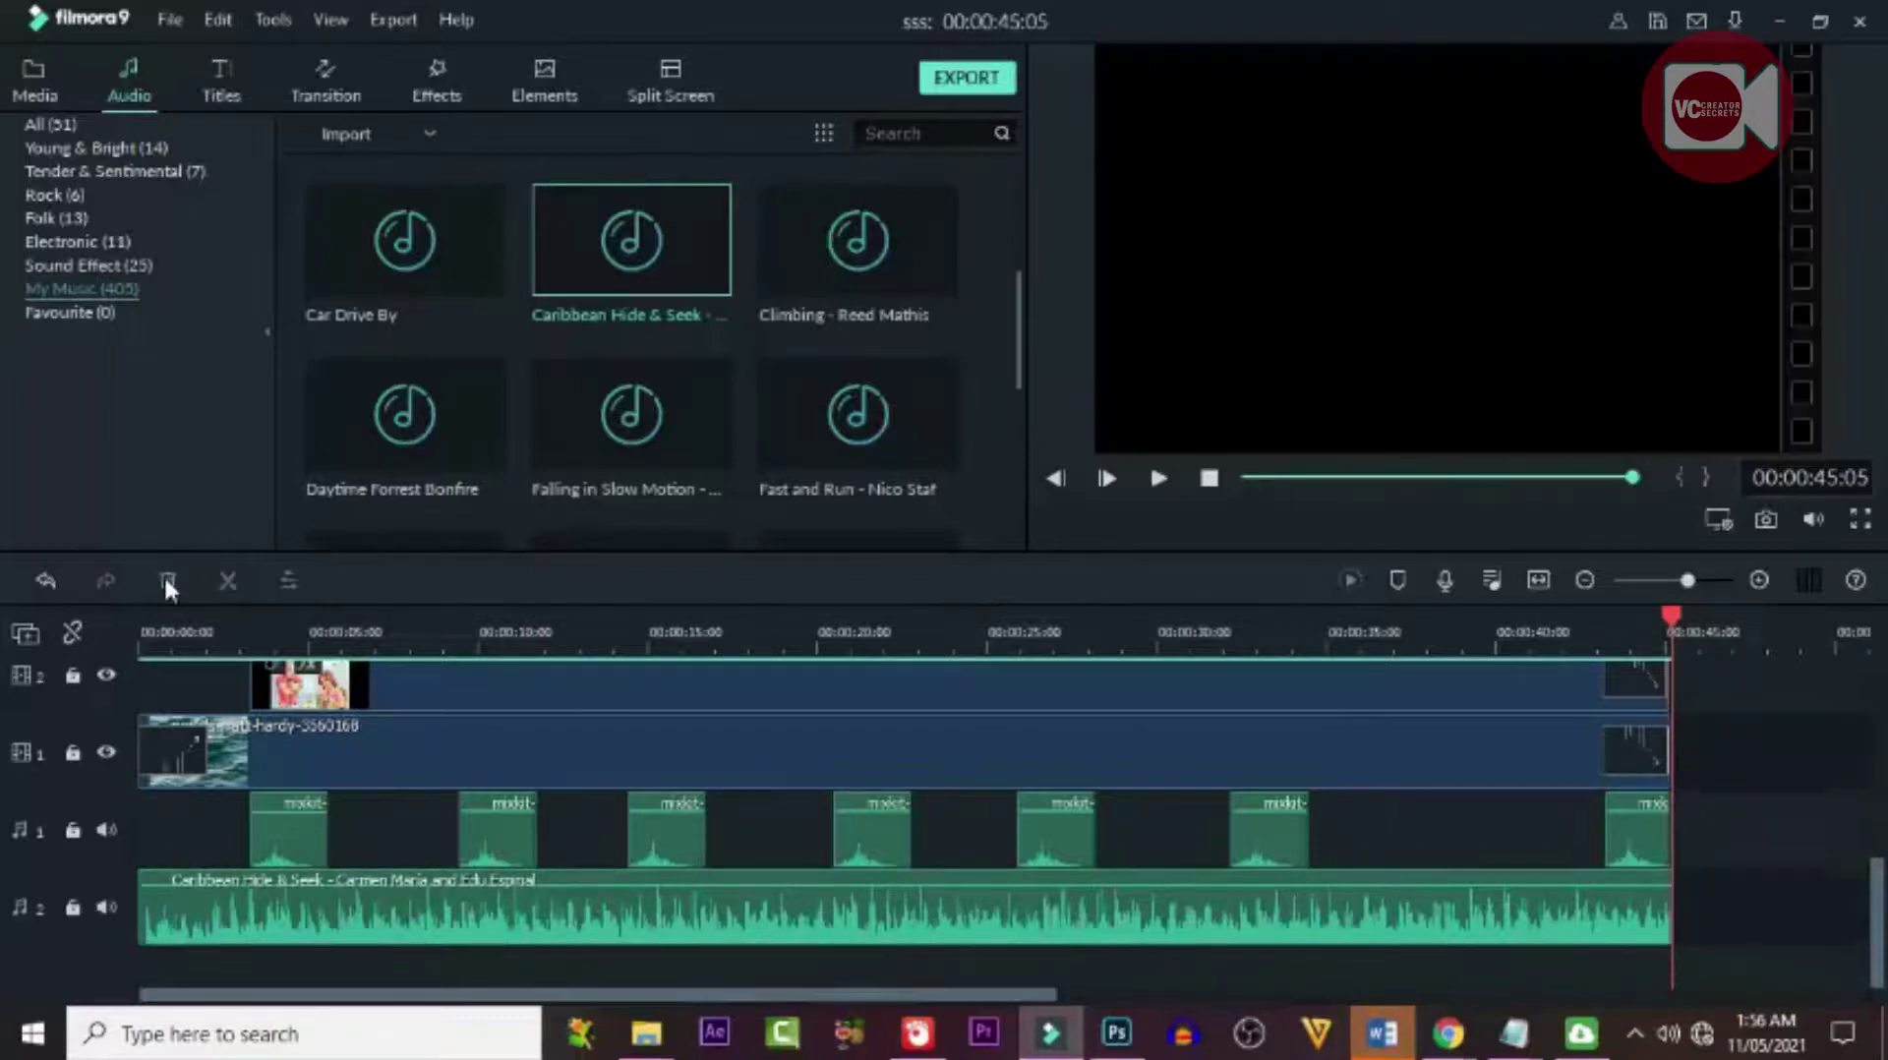
# Lower the volume of the Caribbean Hide & Seek music on audio track 2.
pyautogui.doubleClick(221, 929)
pyautogui.click(99, 381)
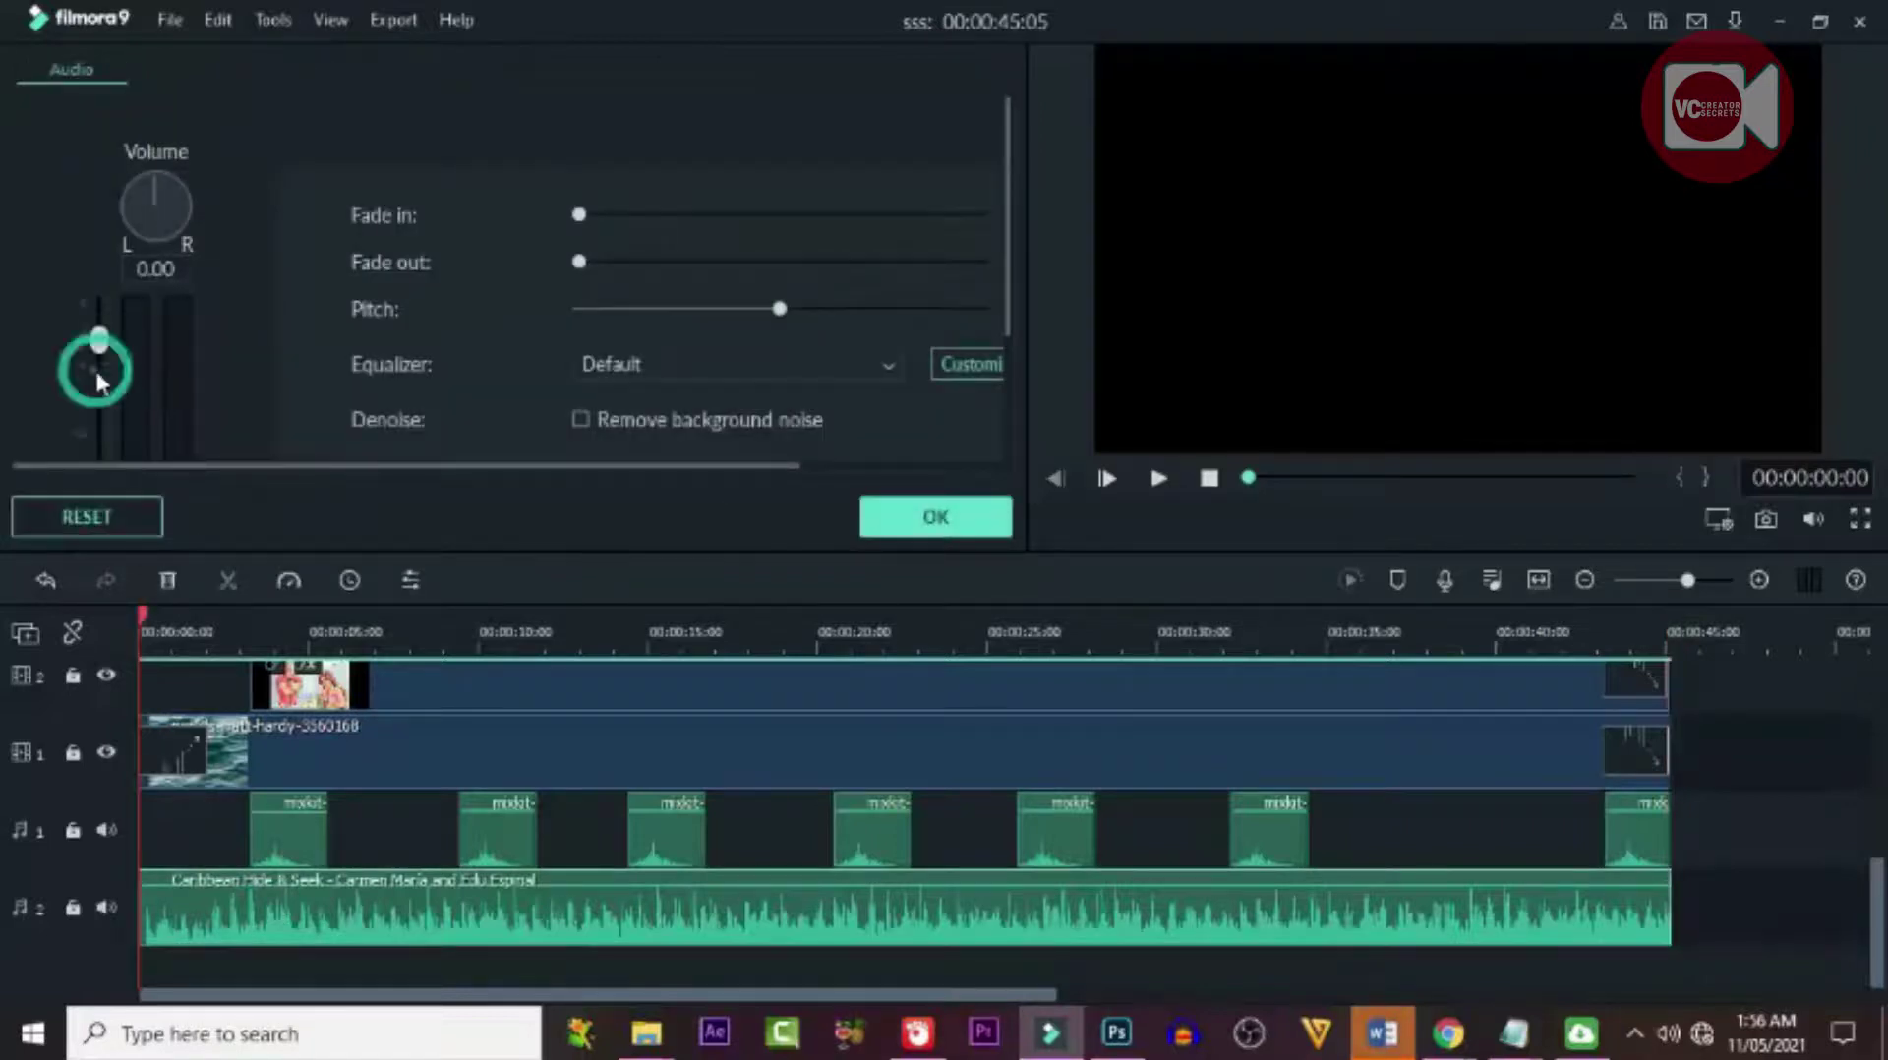
pyautogui.moveTo(100, 377); pyautogui.dragTo(105, 389)
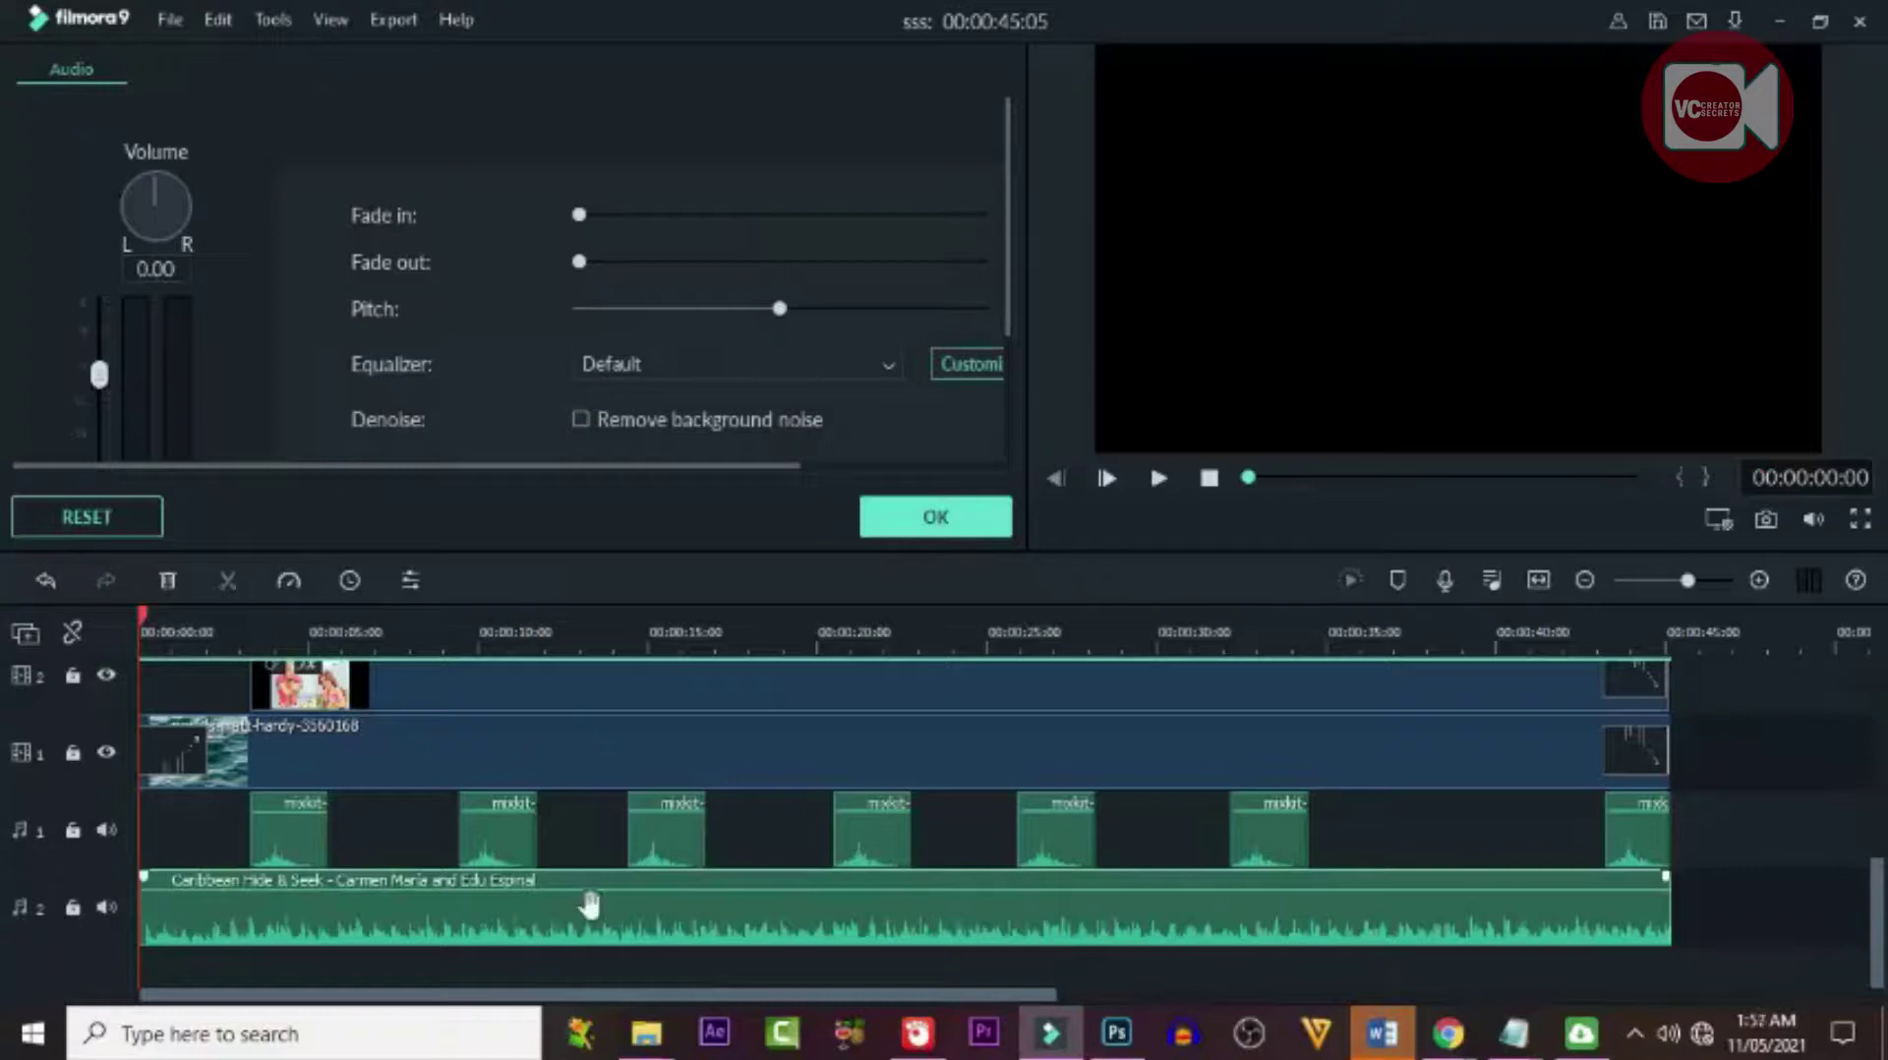
# Add a short fade-in and fade-out to the background music and apply the audio settings.
pyautogui.moveTo(149, 878); pyautogui.dragTo(176, 873)
pyautogui.moveTo(1664, 876); pyautogui.dragTo(1635, 873)
pyautogui.scroll(5, 915, 875)
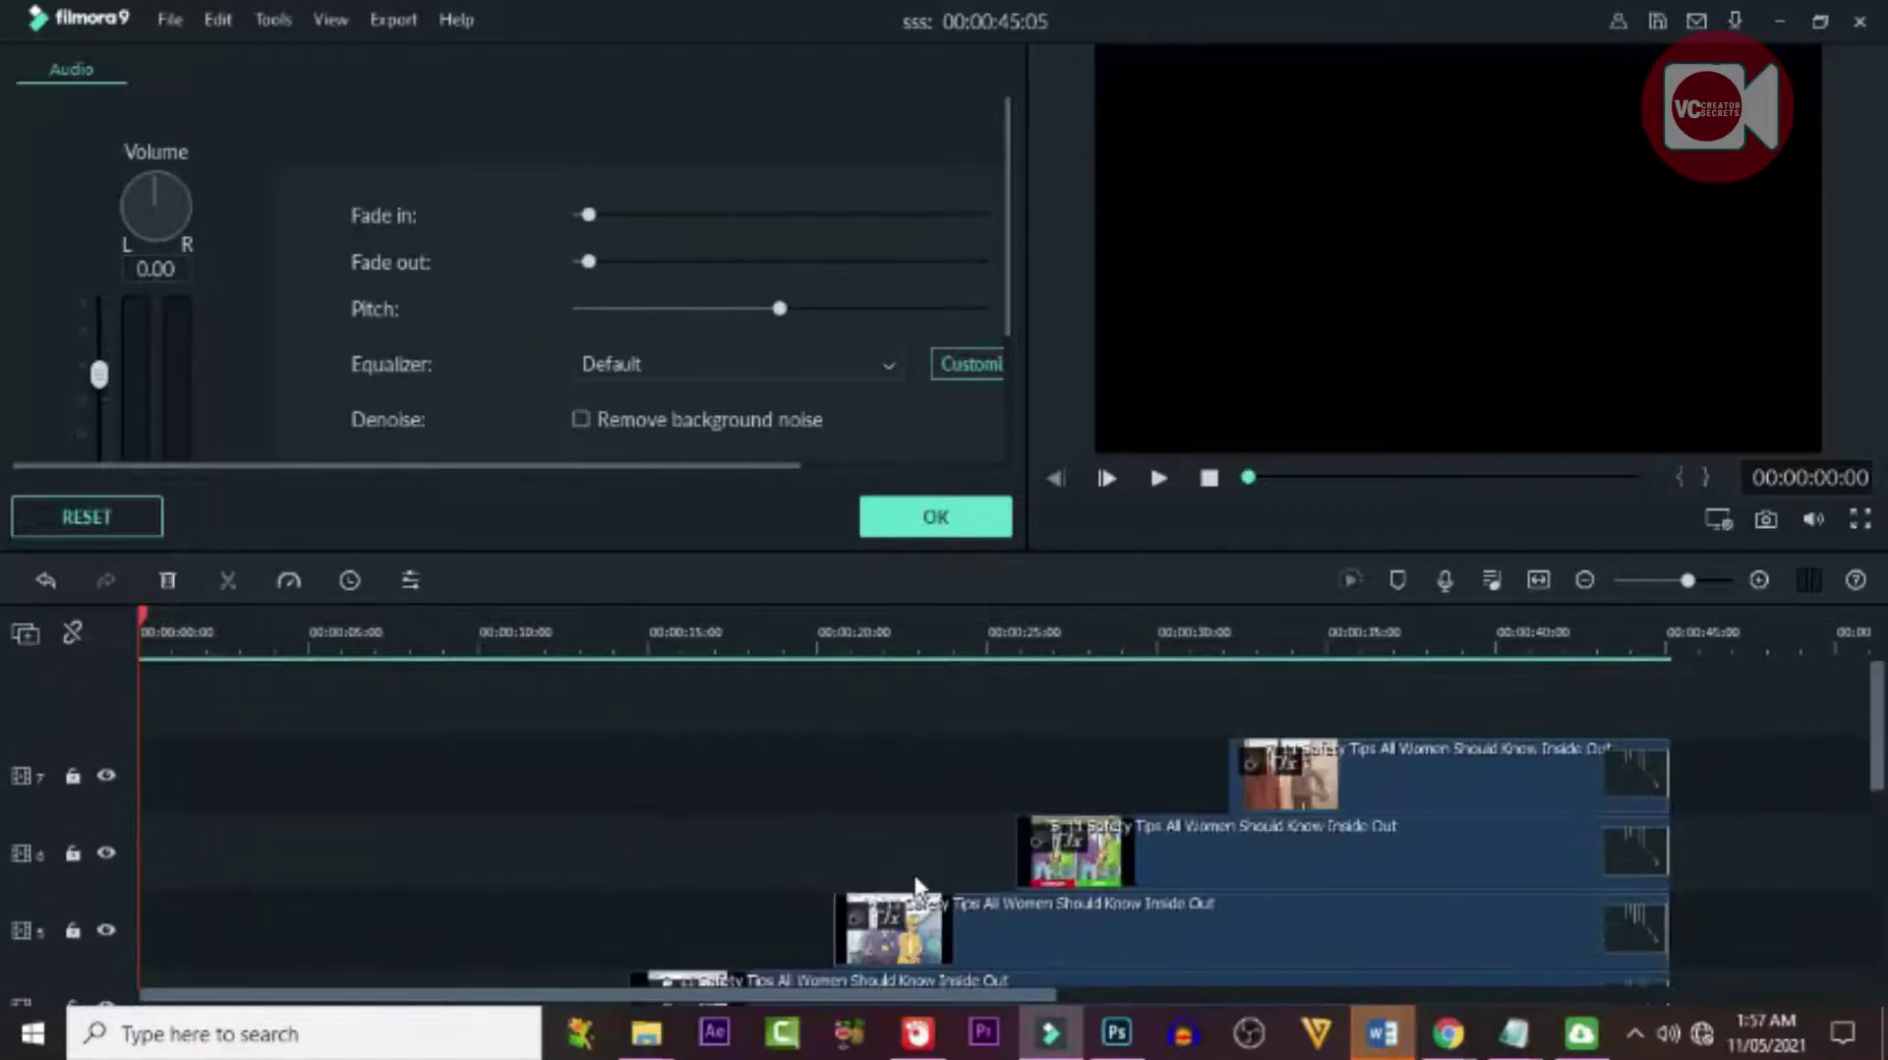
pyautogui.scroll(-4, 914, 875)
pyautogui.click(935, 517)
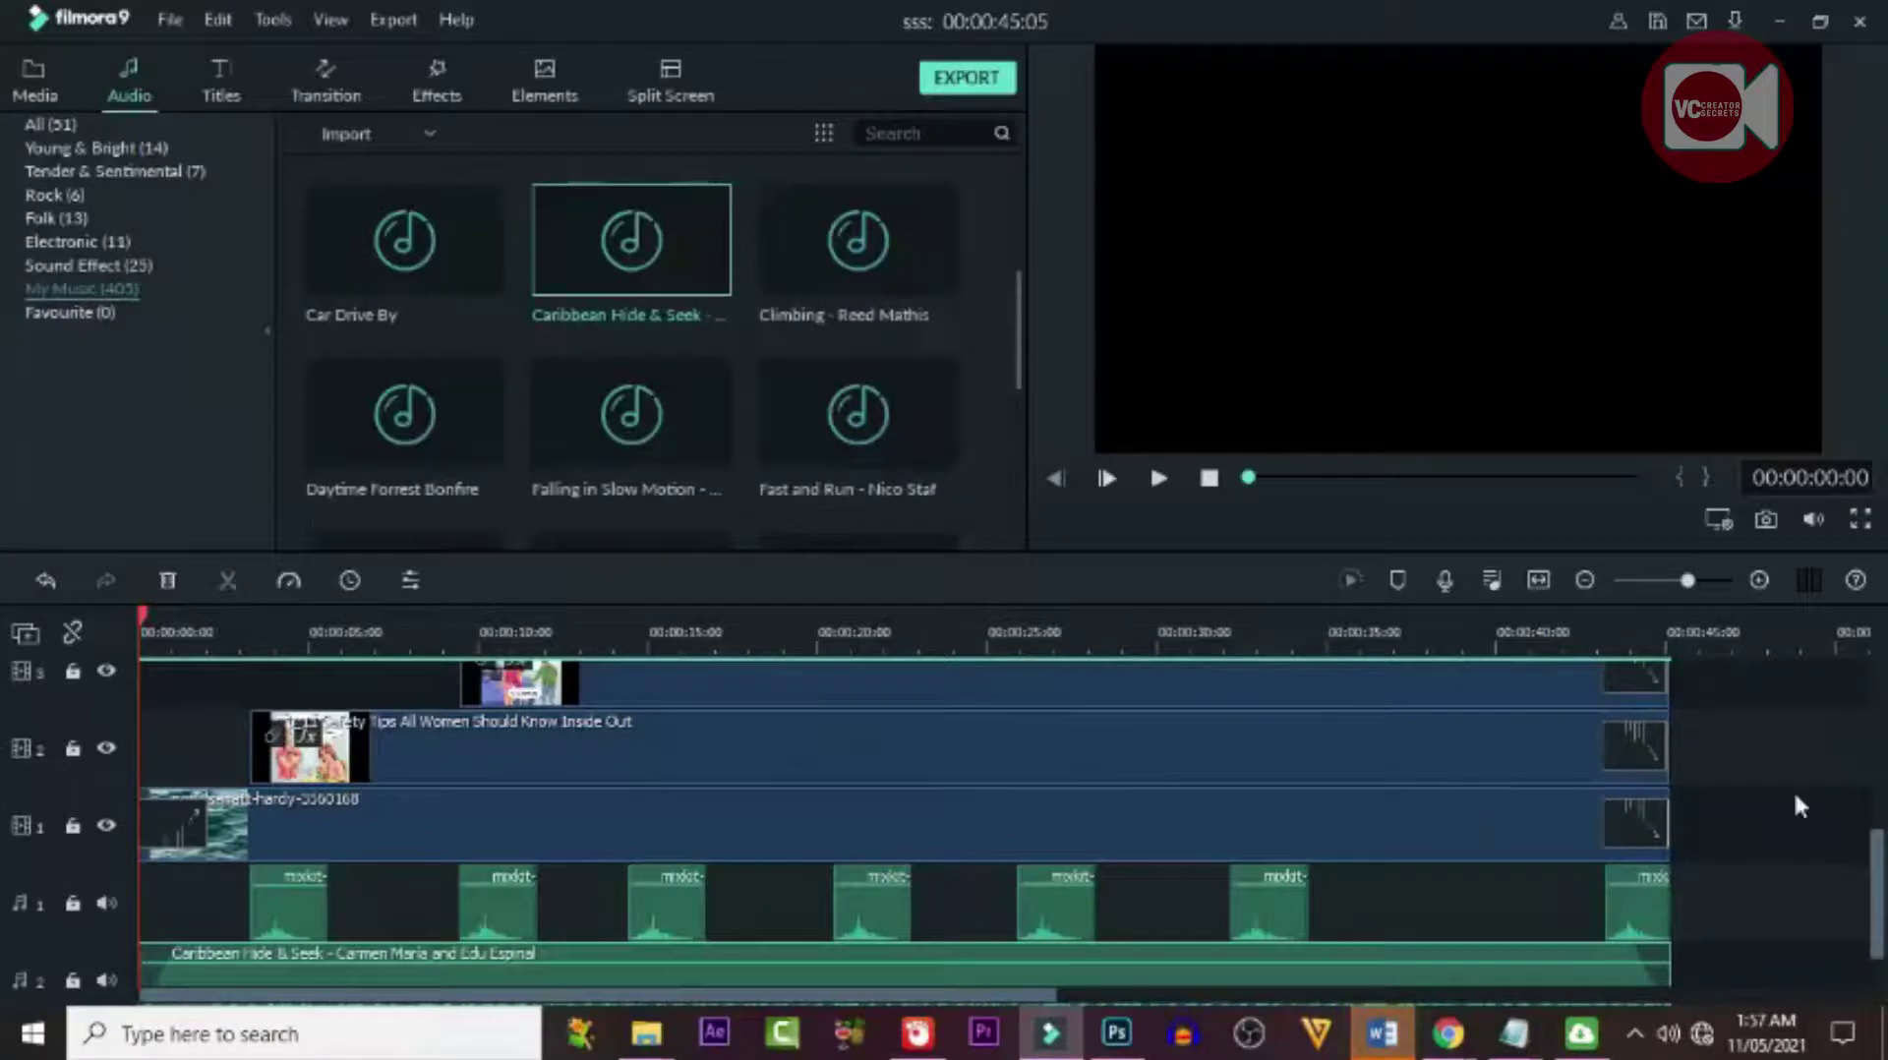